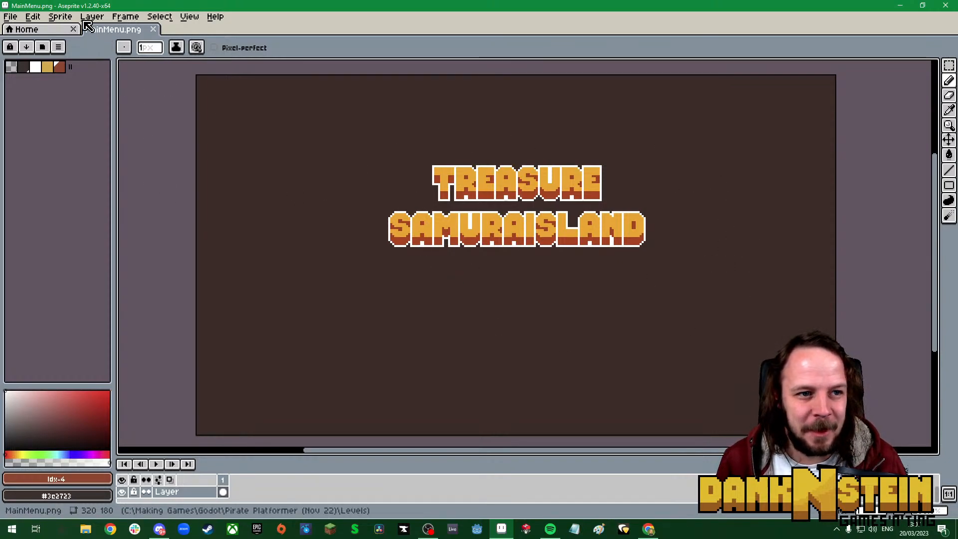
Load the default palette for the MainMenu.png sprite
click(60, 47)
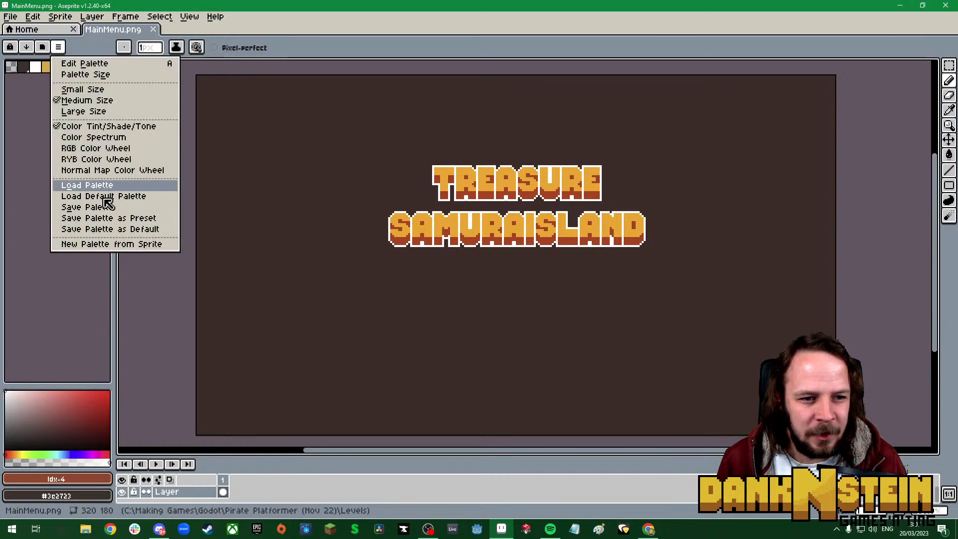
click(83, 196)
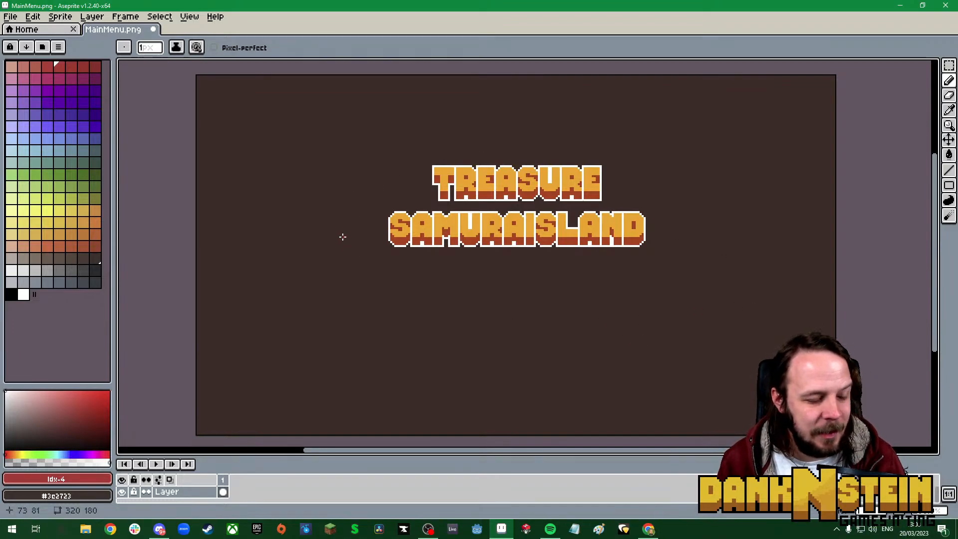
Open the recent file DankNSteinGames.aseprite and display its Dank layer instead of the Menu layer to examine the logo lettering
click(16, 18)
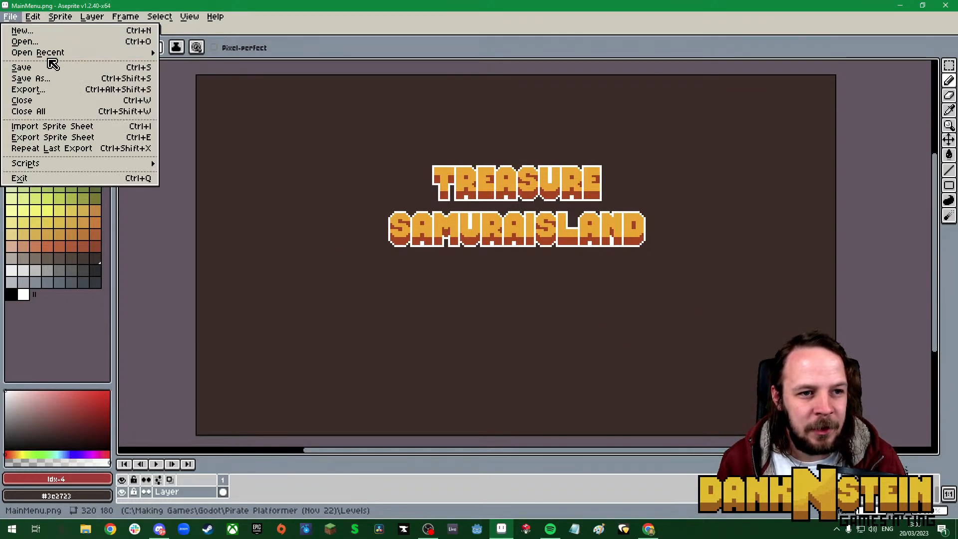
mouse_move(50, 53)
click(192, 77)
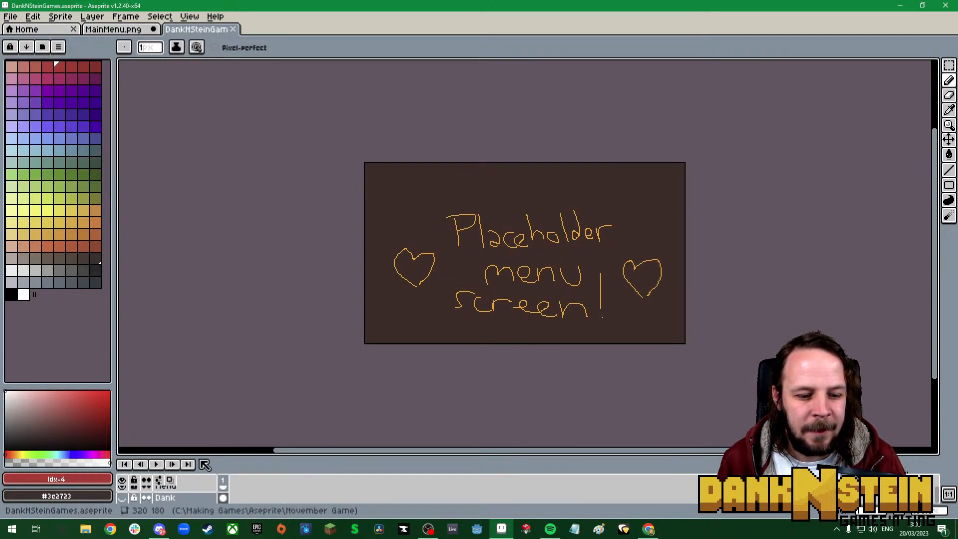
scroll(201, 494, down, 1)
click(124, 489)
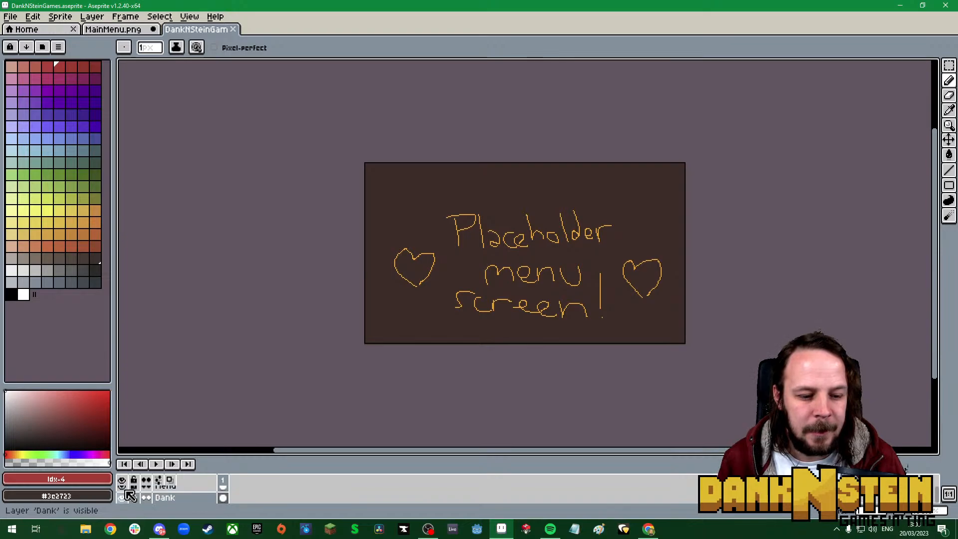
click(122, 497)
scroll(525, 260, up, 1)
scroll(525, 260, up, 1)
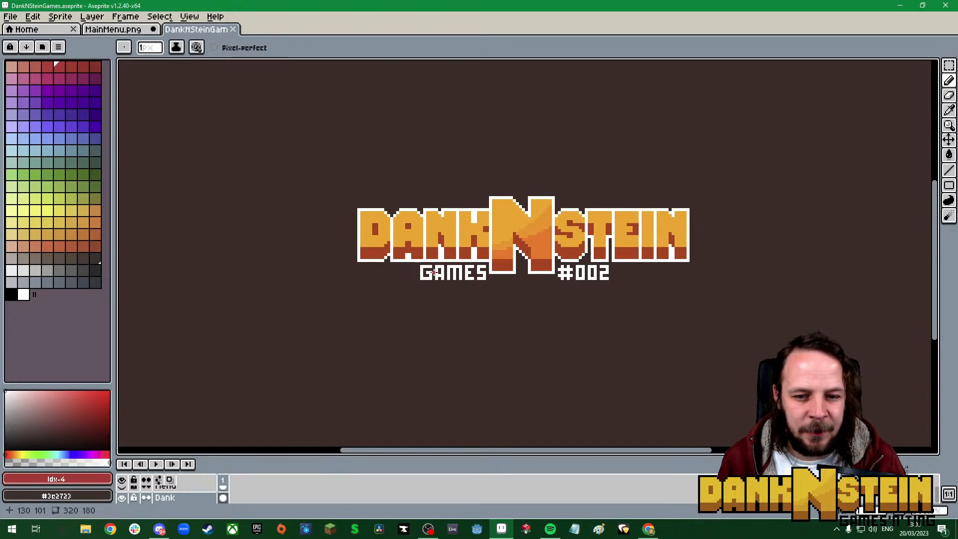
scroll(550, 302, down, 4)
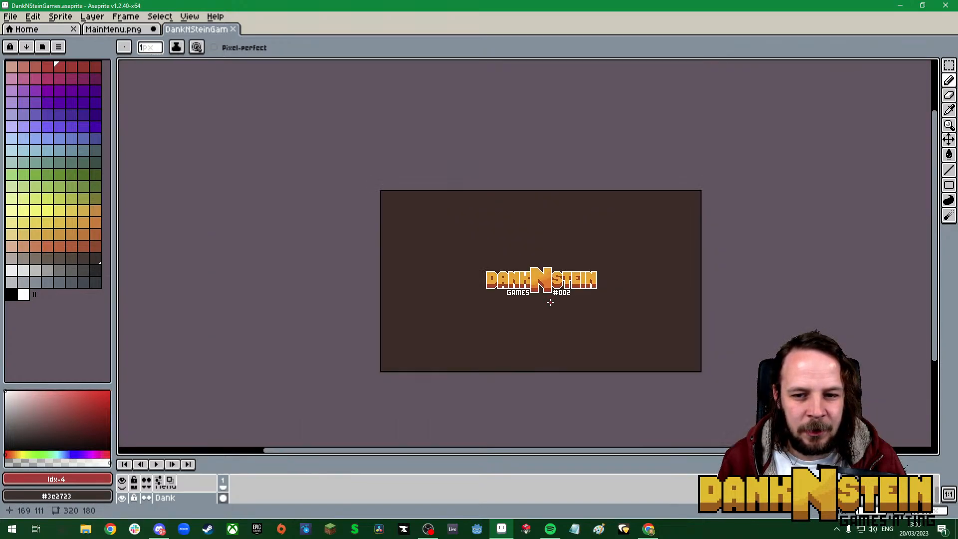
scroll(551, 303, up, 2)
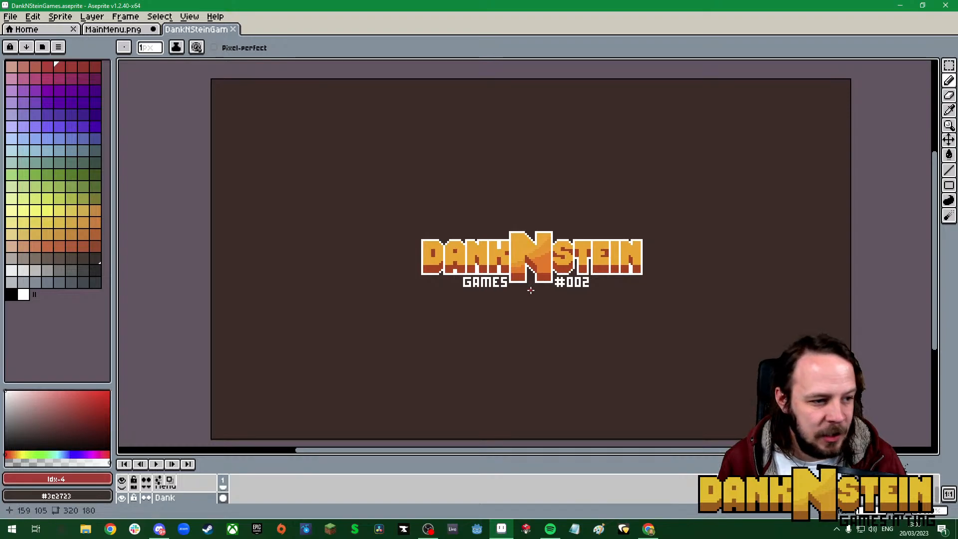
scroll(570, 293, up, 1)
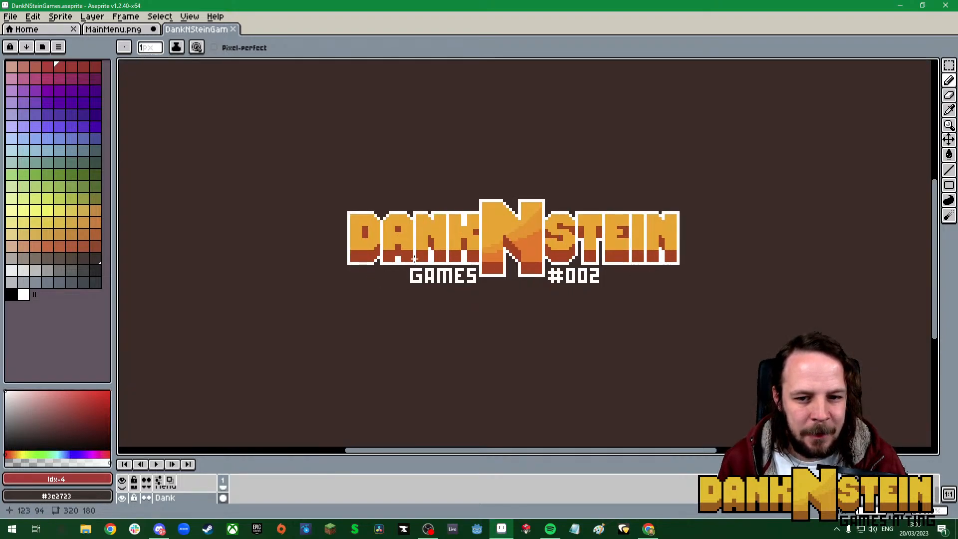
Return to MainMenu.png, choose white as the drawing colour and show the grid over the canvas
click(122, 30)
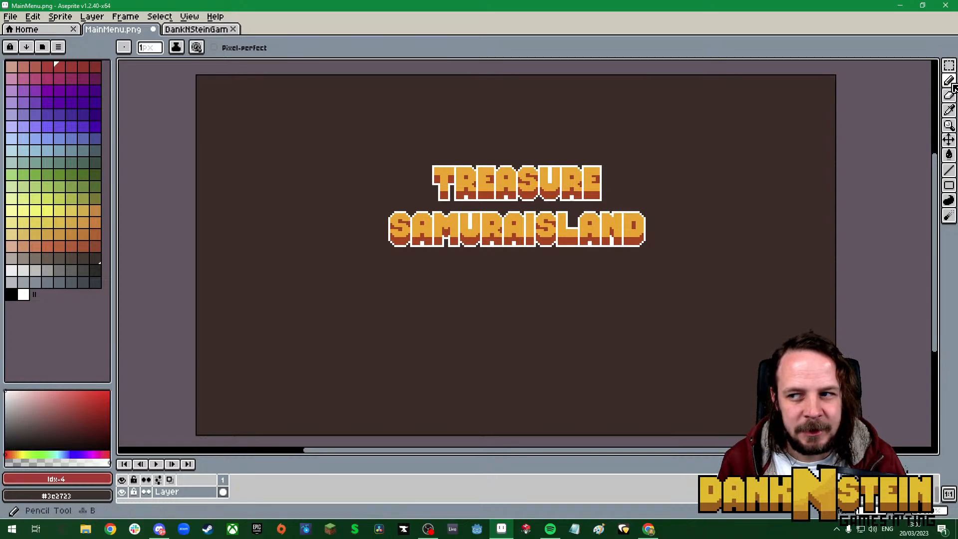
click(18, 297)
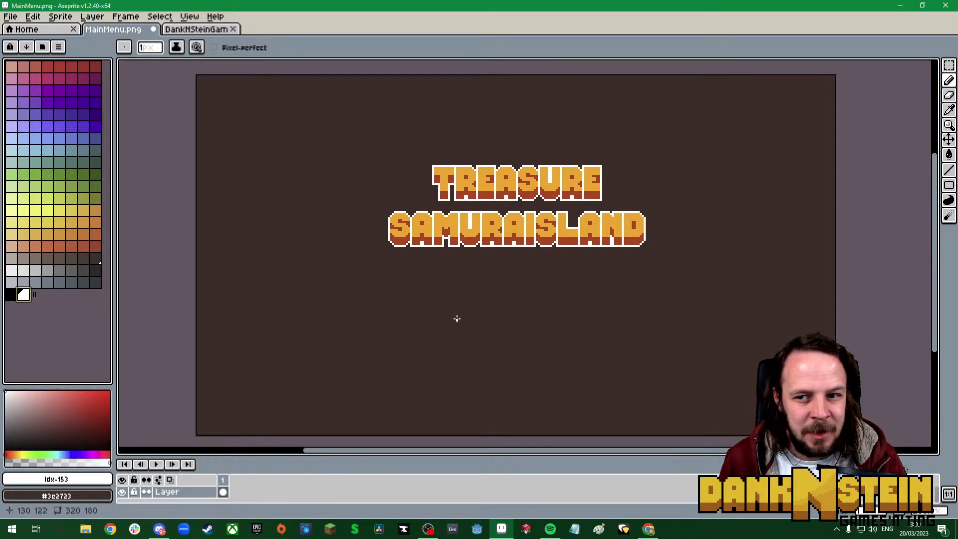
scroll(457, 319, up, 1)
scroll(570, 316, down, 1)
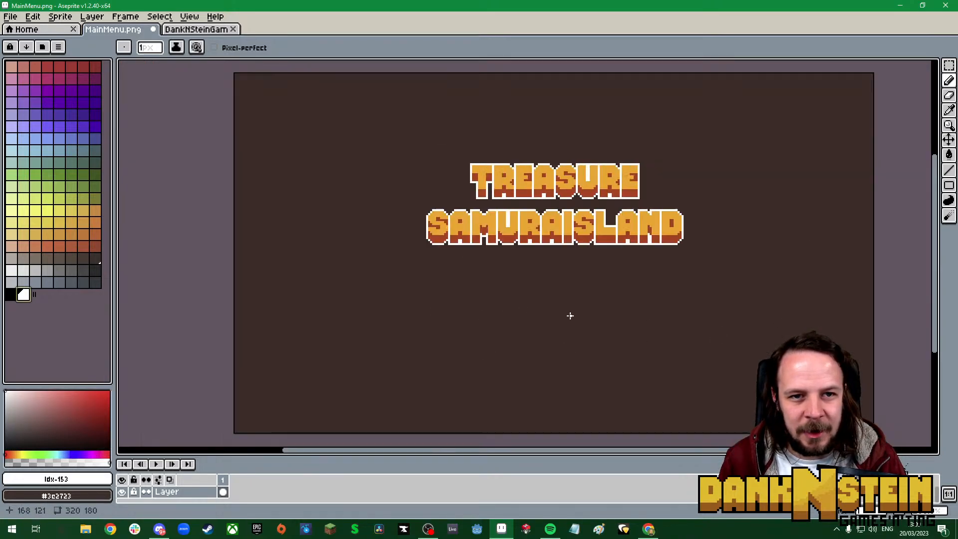
click(160, 16)
mouse_move(190, 16)
mouse_move(243, 64)
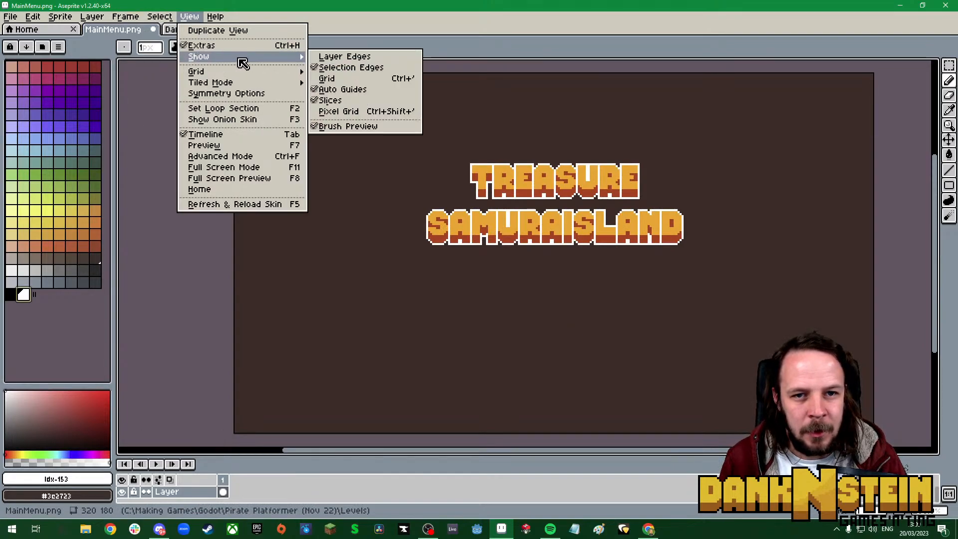
click(329, 78)
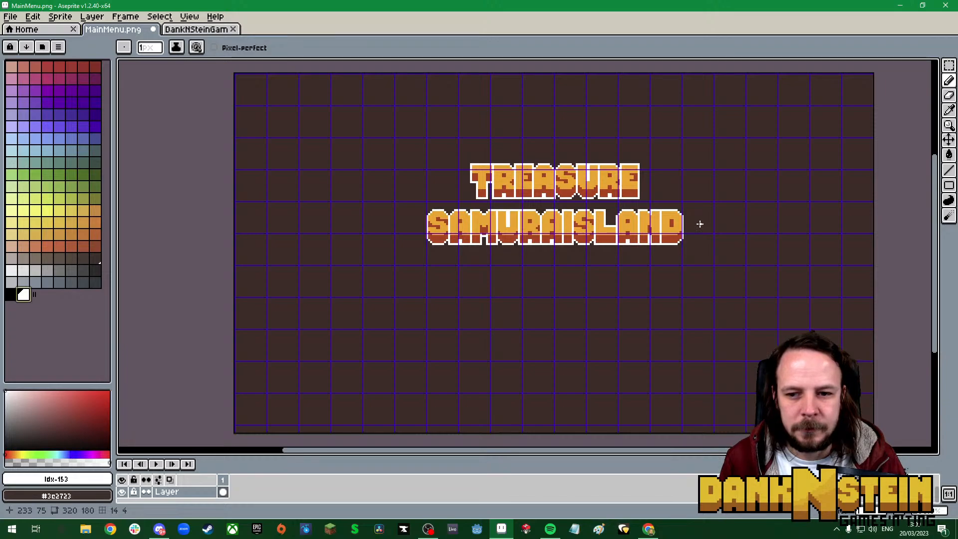
Consult the small lettering in the DankNStein logo and draw a white pixel letter M below SAMURAISLAND in MainMenu.png
scroll(575, 289, up, 1)
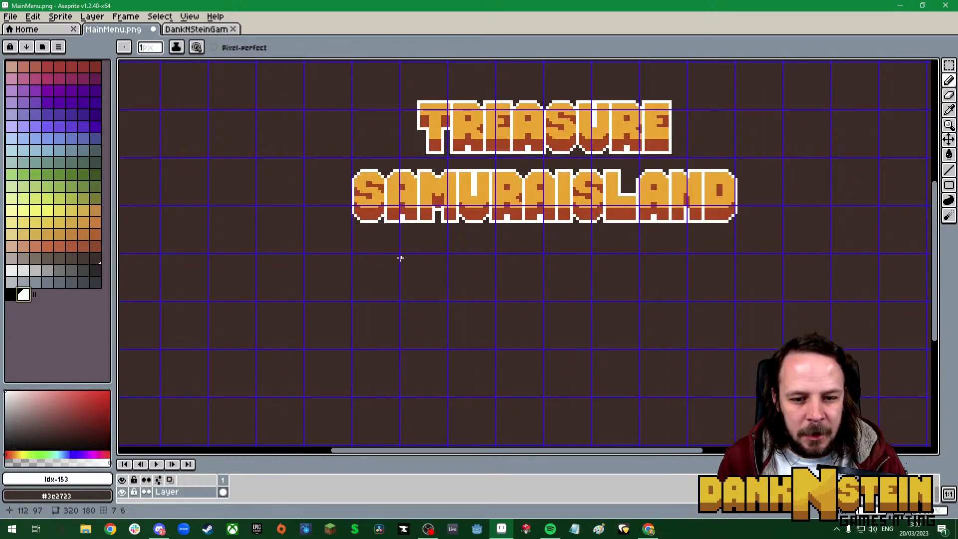
scroll(400, 258, up, 1)
click(197, 30)
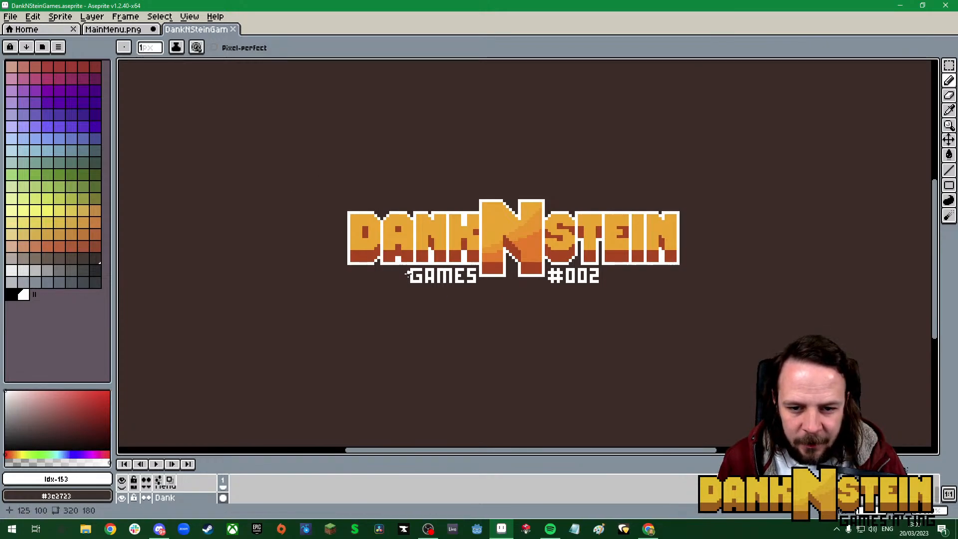
click(107, 30)
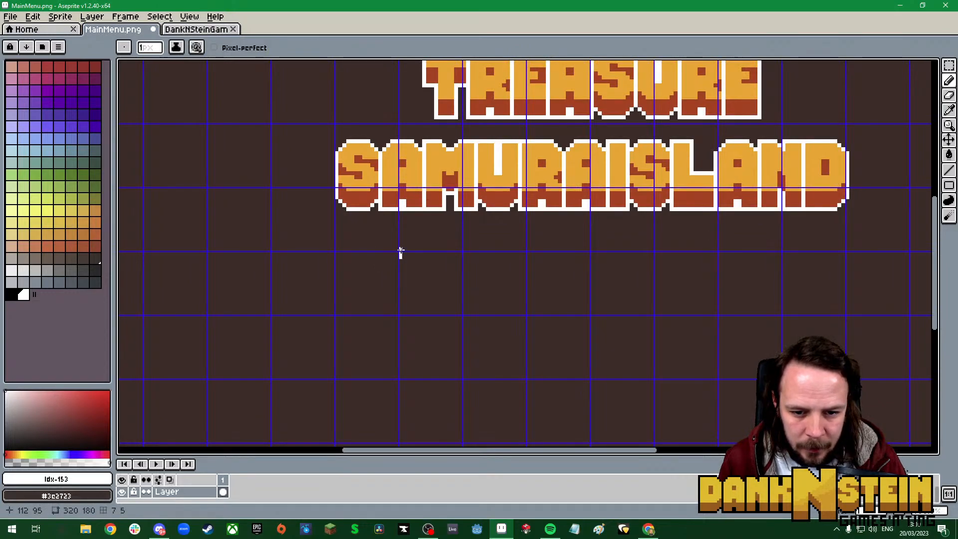
click(407, 242)
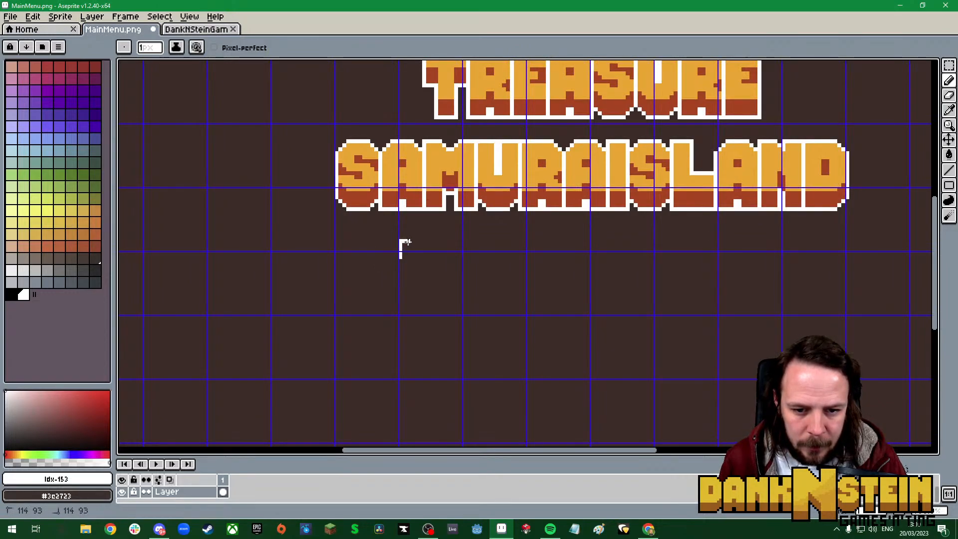
click(411, 242)
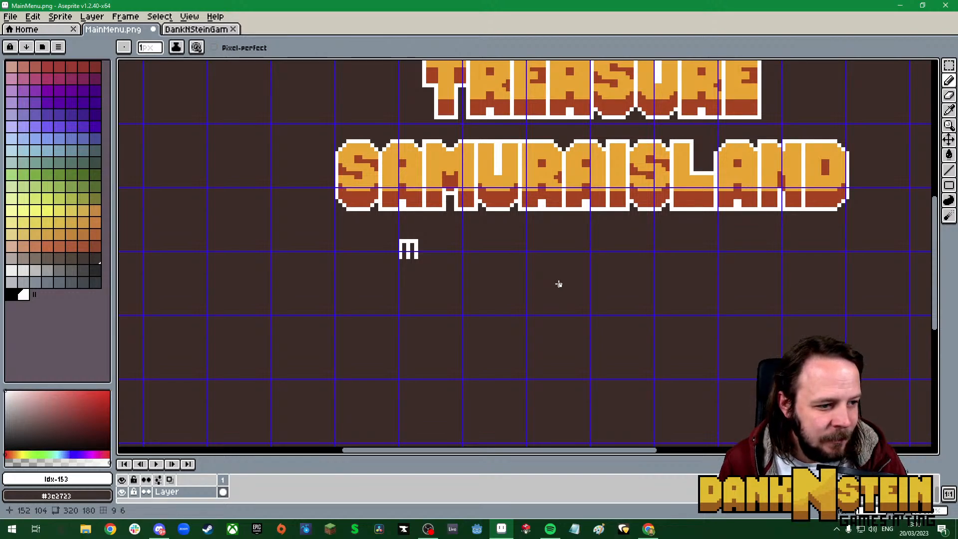
Draw a white pixel letter A one pixel after the M, matching its height
scroll(451, 276, up, 2)
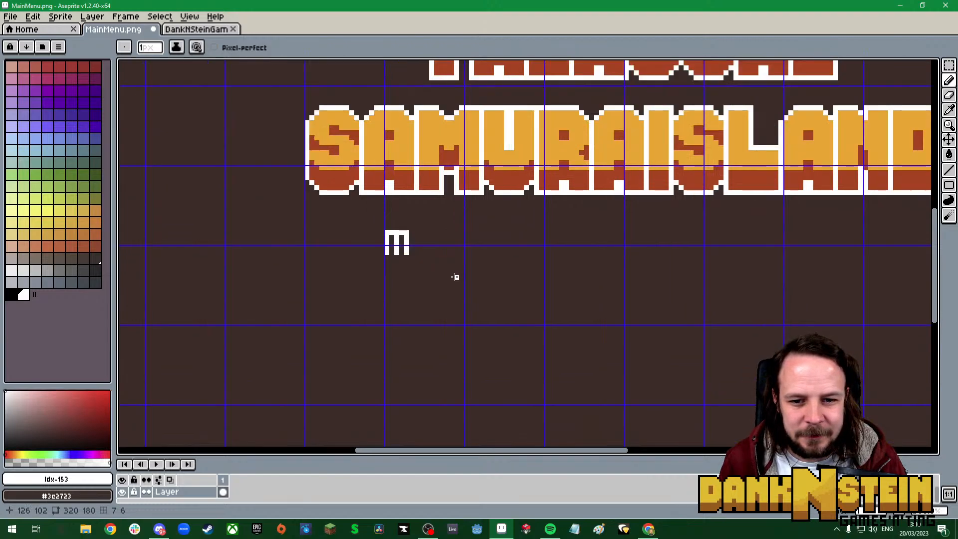
mouse_move(409, 247)
mouse_down()
mouse_move(409, 225)
mouse_move(419, 223)
mouse_move(421, 246)
mouse_up()
click(416, 235)
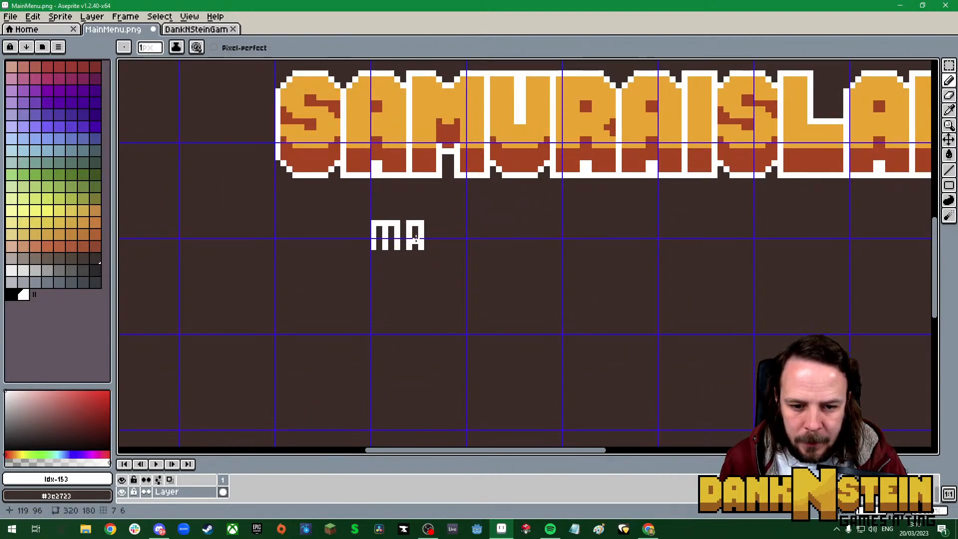
Draw the white pixel letters K and E after MA to complete the word MAKE, consulting the DankNStein logo lettering
click(214, 31)
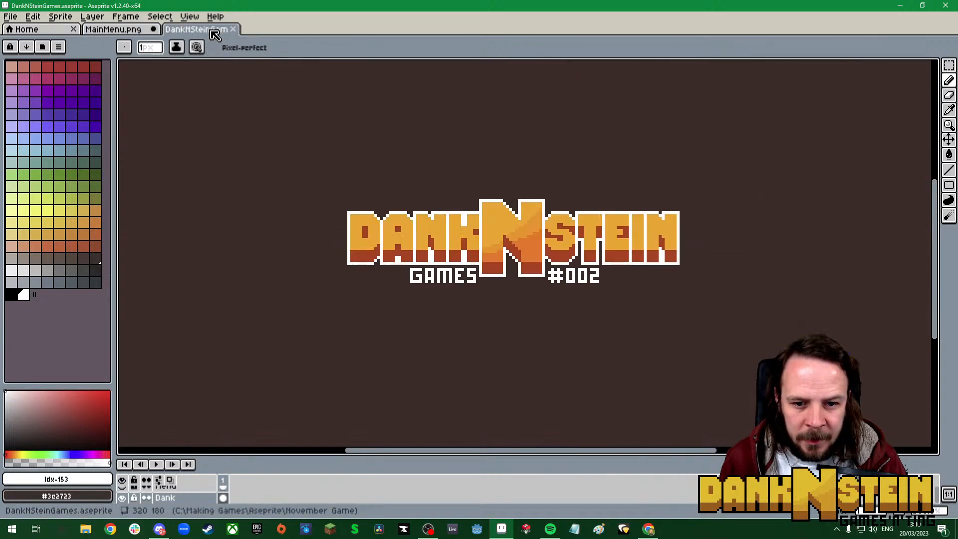
click(155, 31)
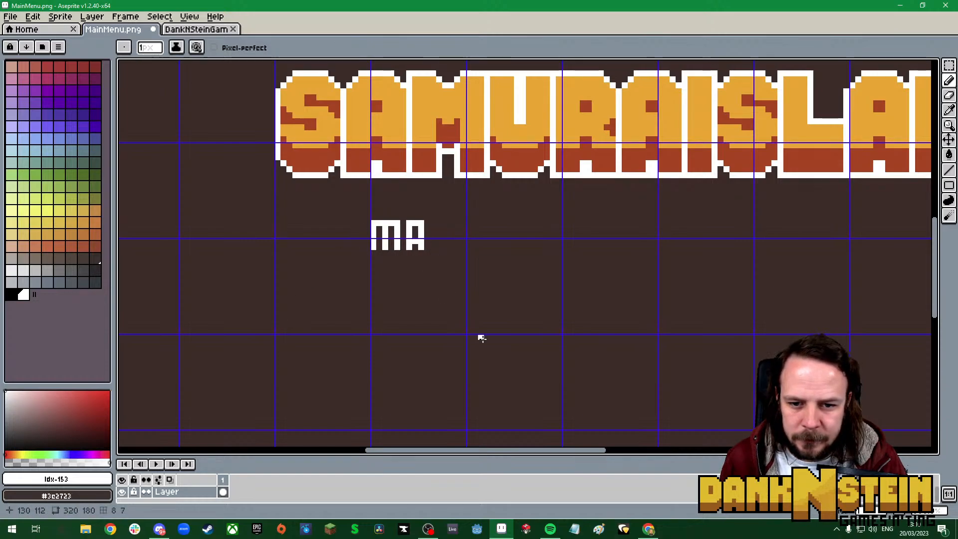
drag(432, 226, 433, 241)
click(432, 248)
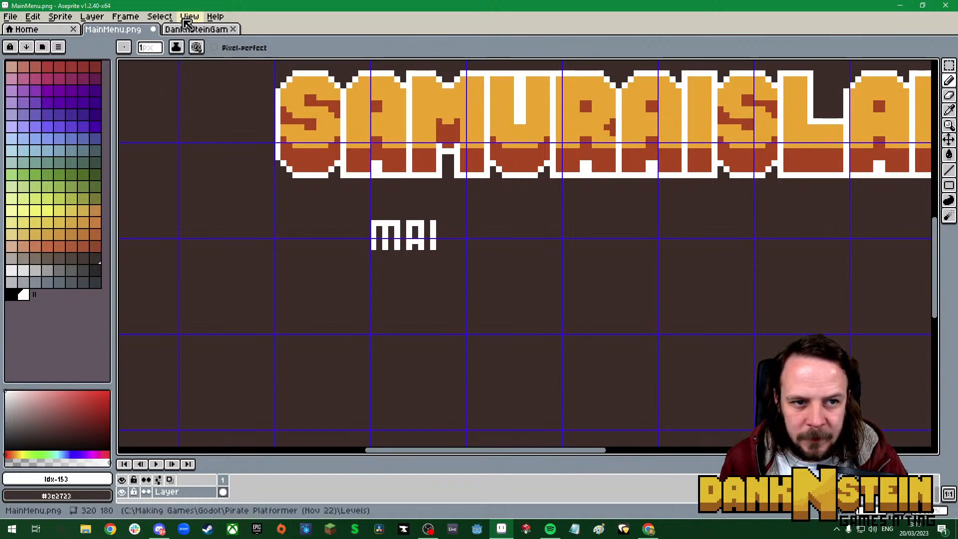
click(195, 31)
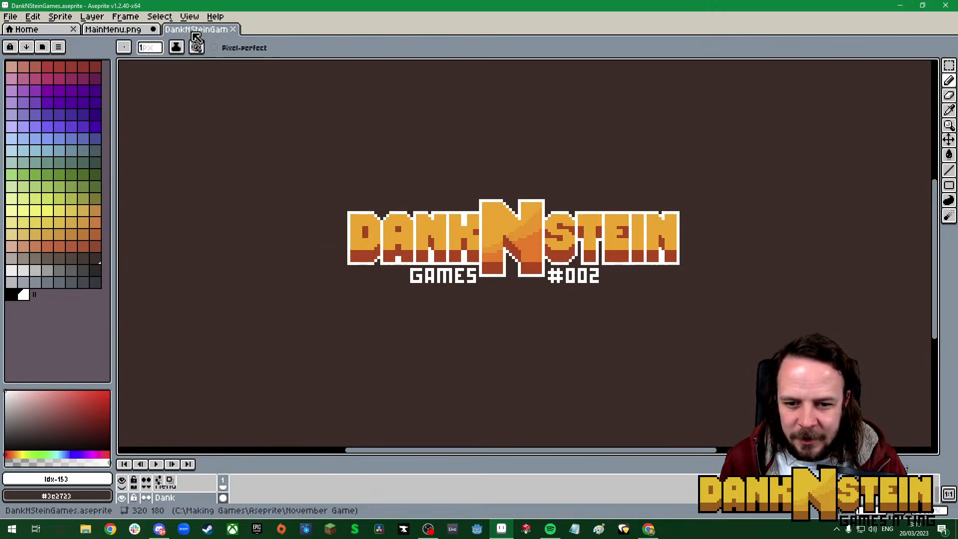
click(113, 29)
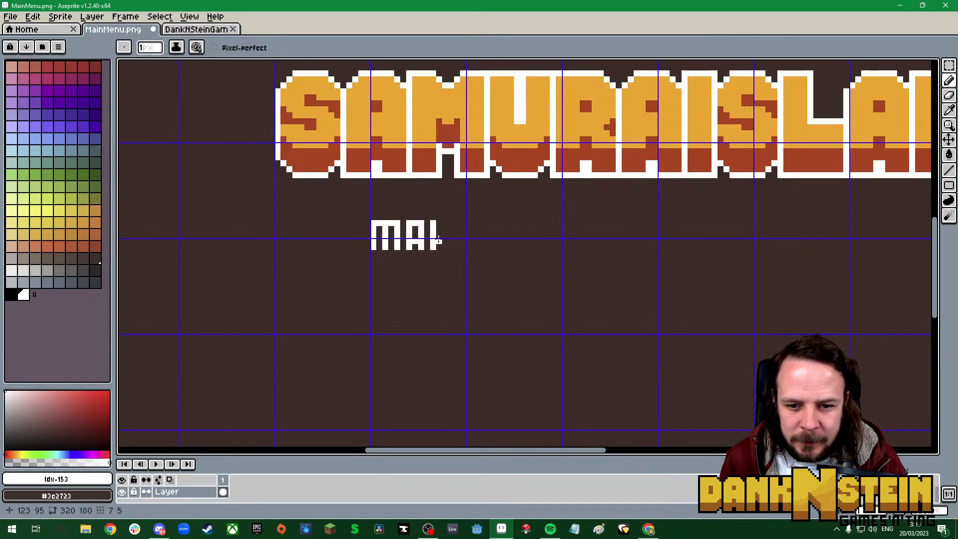
mouse_move(438, 241)
mouse_down()
mouse_move(449, 250)
mouse_move(447, 220)
mouse_up()
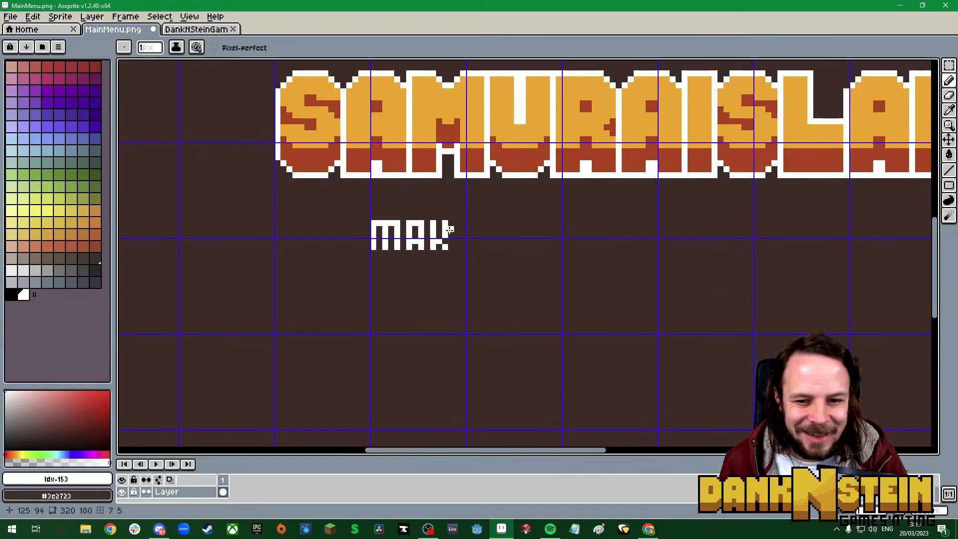
mouse_move(455, 224)
mouse_down()
mouse_move(456, 248)
mouse_move(468, 248)
mouse_move(471, 222)
mouse_up()
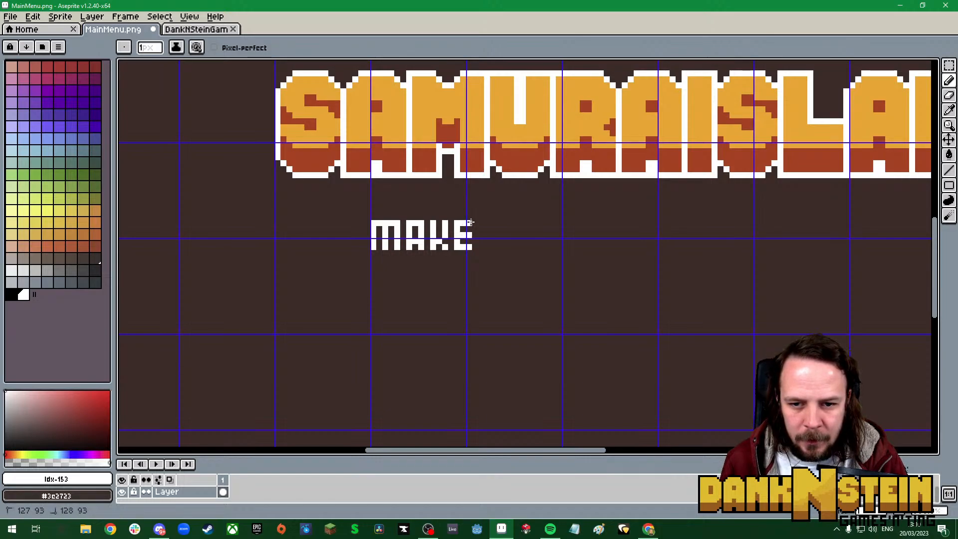
Check the DankNStein logo lettering once more and hide the grid in MainMenu.png
click(197, 30)
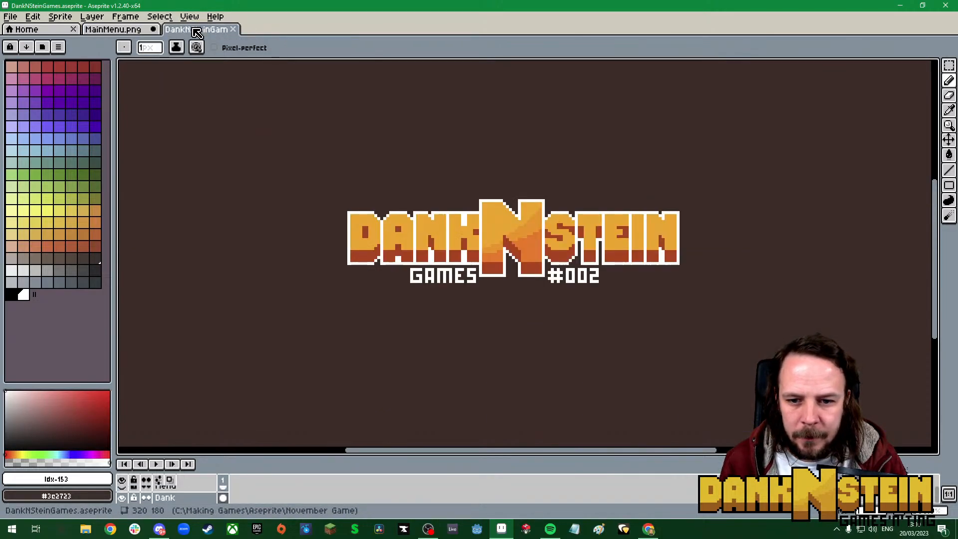
click(114, 30)
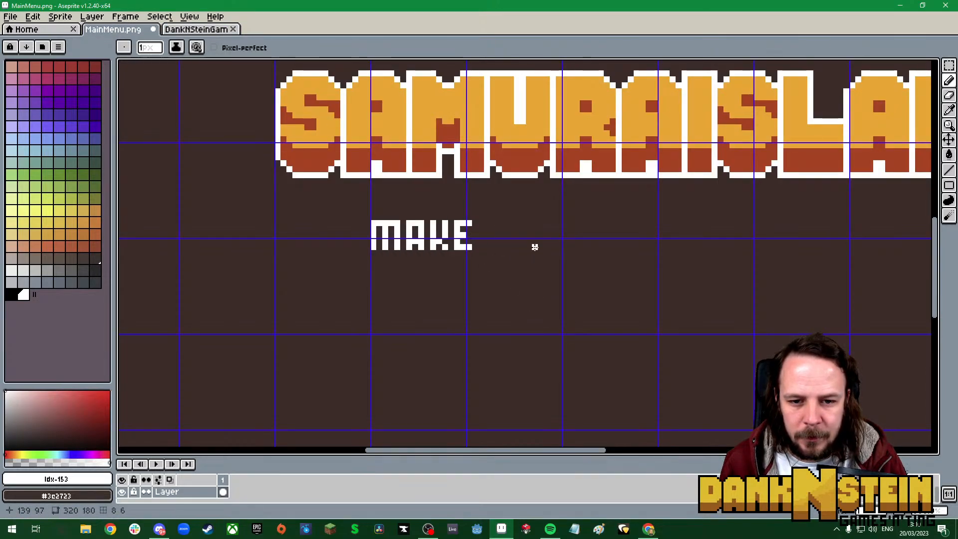
scroll(519, 279, down, 1)
scroll(494, 277, up, 1)
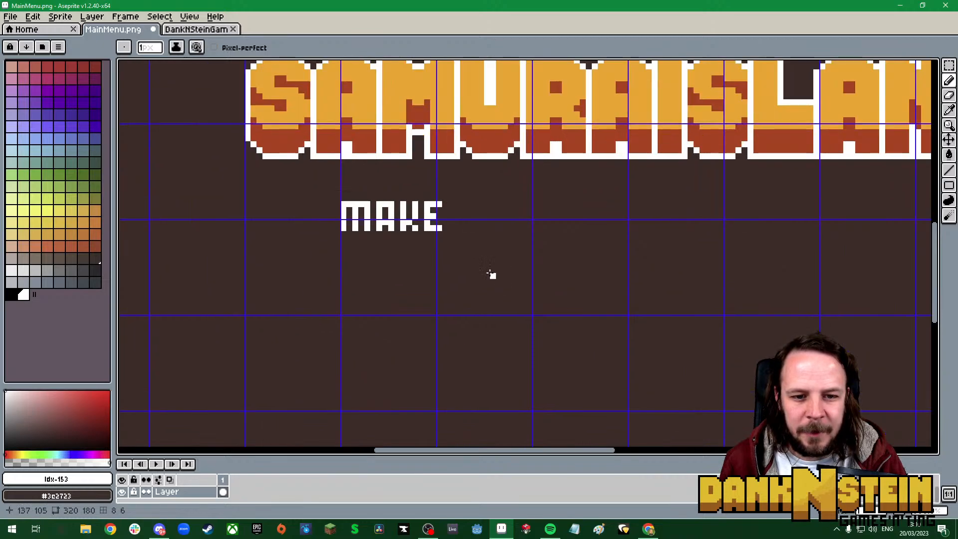
click(190, 16)
mouse_move(215, 58)
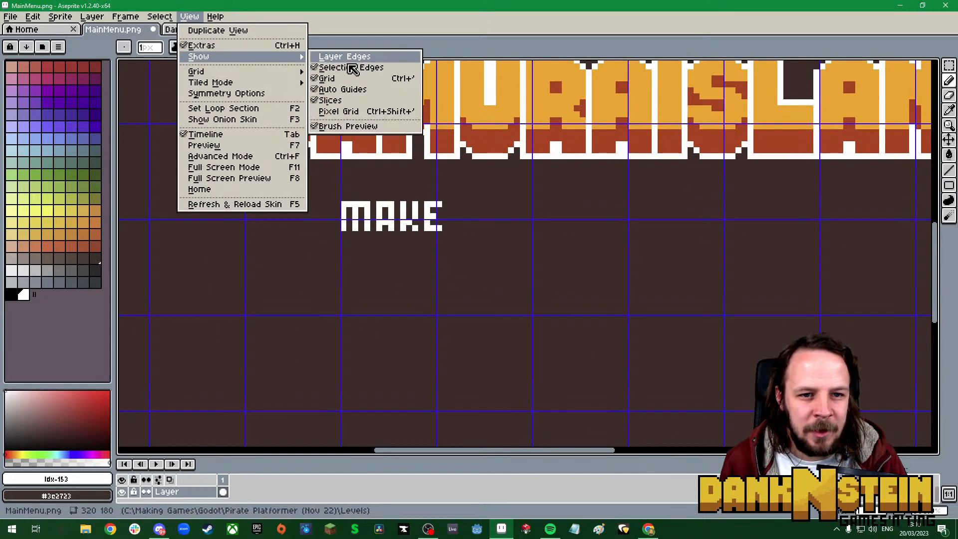
click(329, 78)
scroll(529, 265, down, 2)
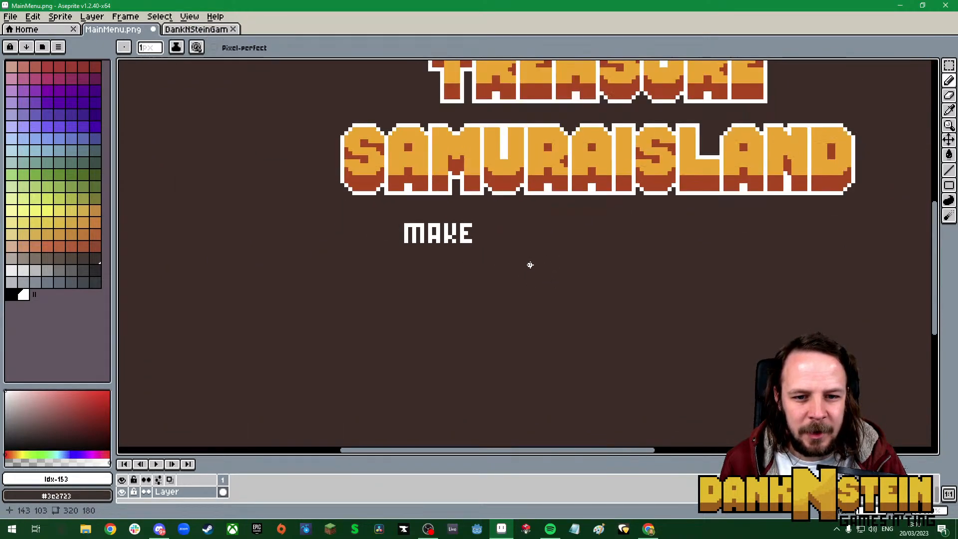
scroll(475, 237, up, 2)
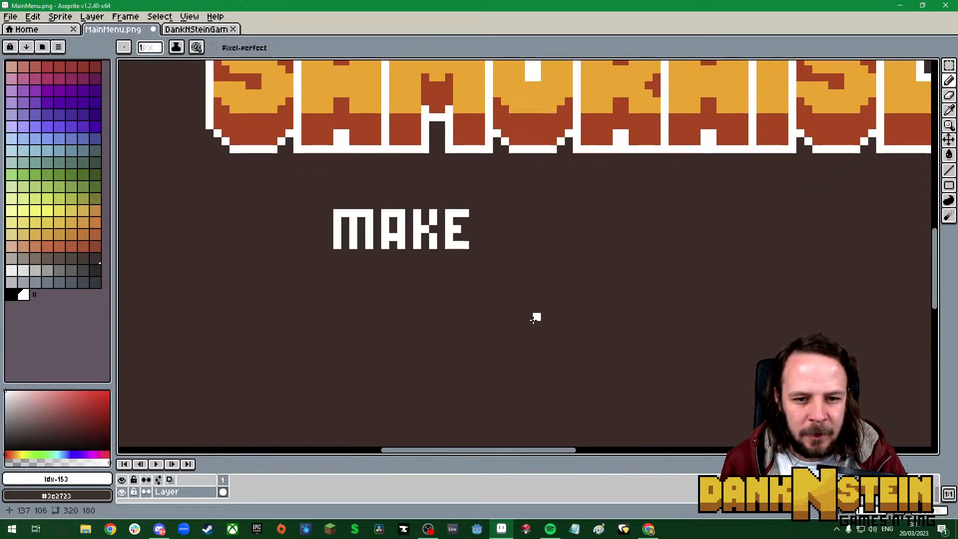
scroll(533, 319, down, 2)
scroll(553, 319, up, 1)
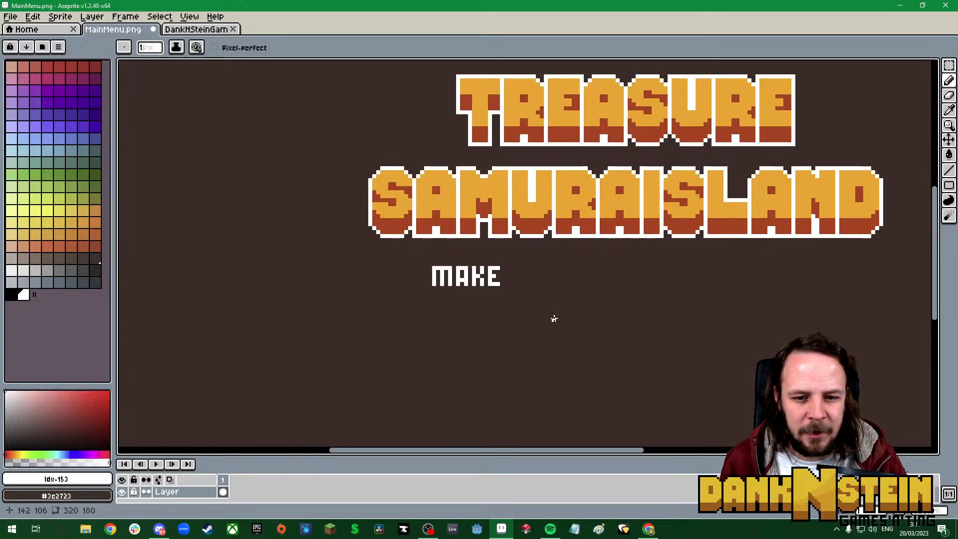
Consult the DankNStein logo lettering and draw the white pixel letters Y and O after MAKE in MainMenu.png
scroll(553, 309, up, 2)
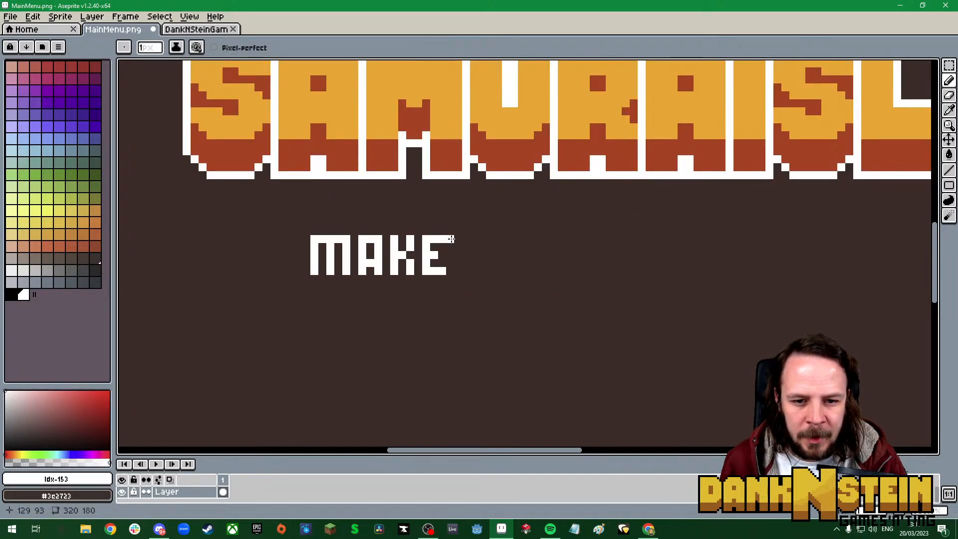
click(193, 29)
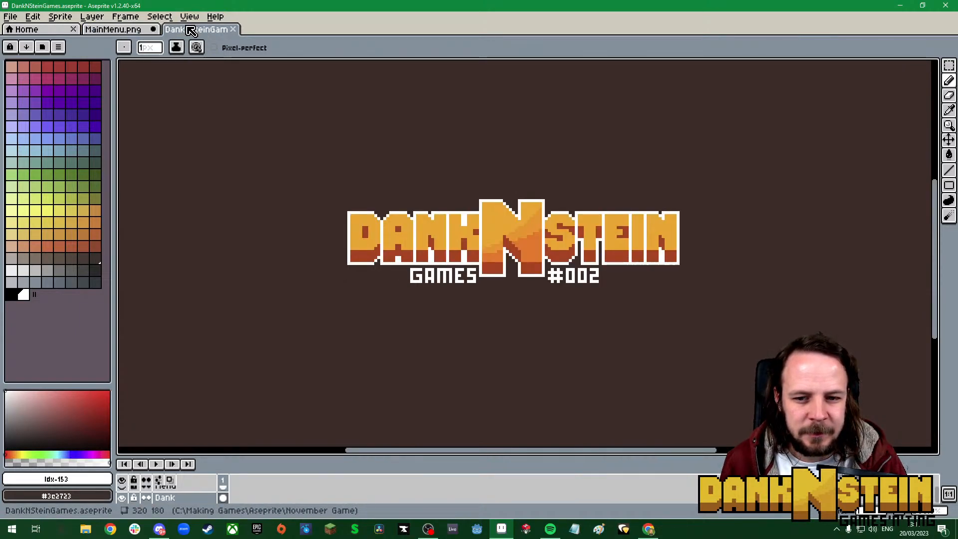
click(111, 31)
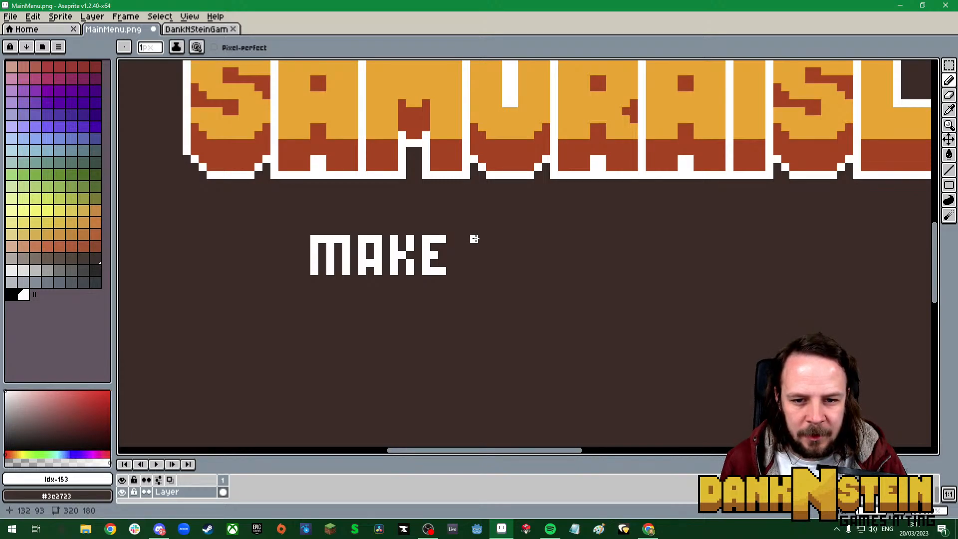
mouse_move(475, 239)
mouse_down()
mouse_move(484, 270)
mouse_move(488, 248)
mouse_move(507, 247)
mouse_move(508, 270)
mouse_move(517, 260)
mouse_move(519, 271)
mouse_move(519, 242)
mouse_up()
right_click(515, 263)
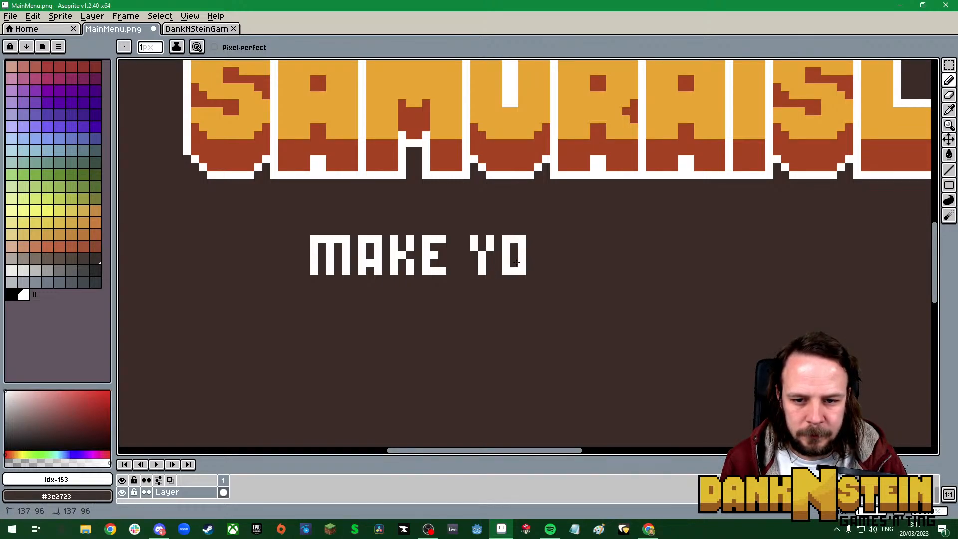
right_click(482, 255)
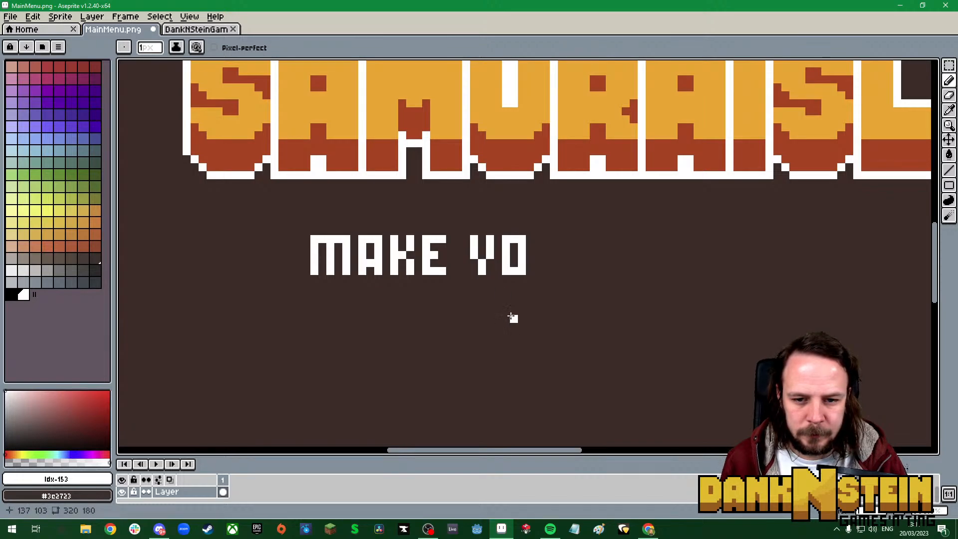
Draw the white pixel letters U and R after YO to complete the word YOUR
scroll(516, 322, down, 2)
scroll(520, 328, up, 2)
mouse_move(465, 263)
mouse_down()
mouse_move(473, 294)
mouse_move(488, 293)
mouse_move(488, 263)
mouse_move(506, 260)
mouse_move(505, 294)
mouse_move(508, 262)
mouse_move(520, 262)
mouse_move(519, 297)
mouse_up()
click(505, 262)
click(504, 294)
click(508, 263)
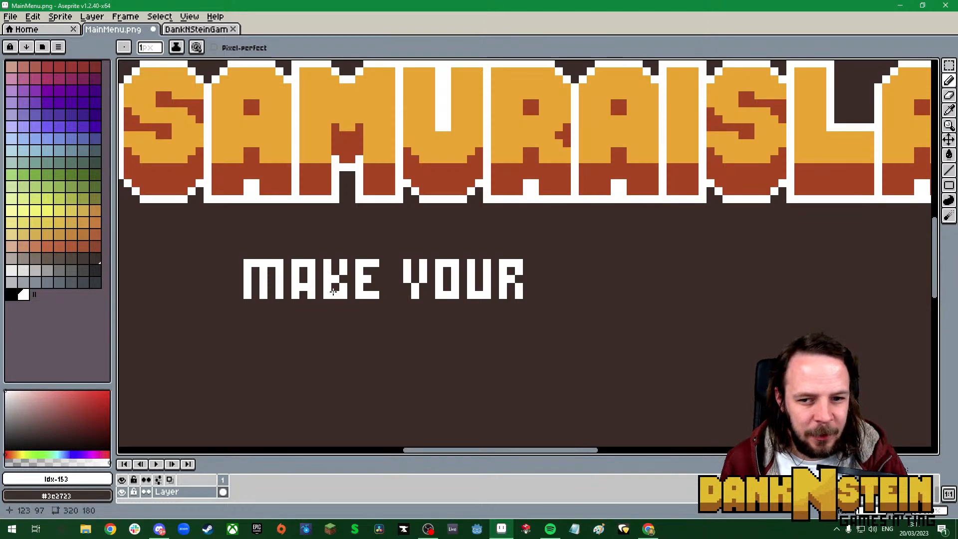
Draw the white pixel word WAY and a following letter T after MAKE YOUR, matching the existing letter height
scroll(462, 347, down, 2)
scroll(487, 372, down, 1)
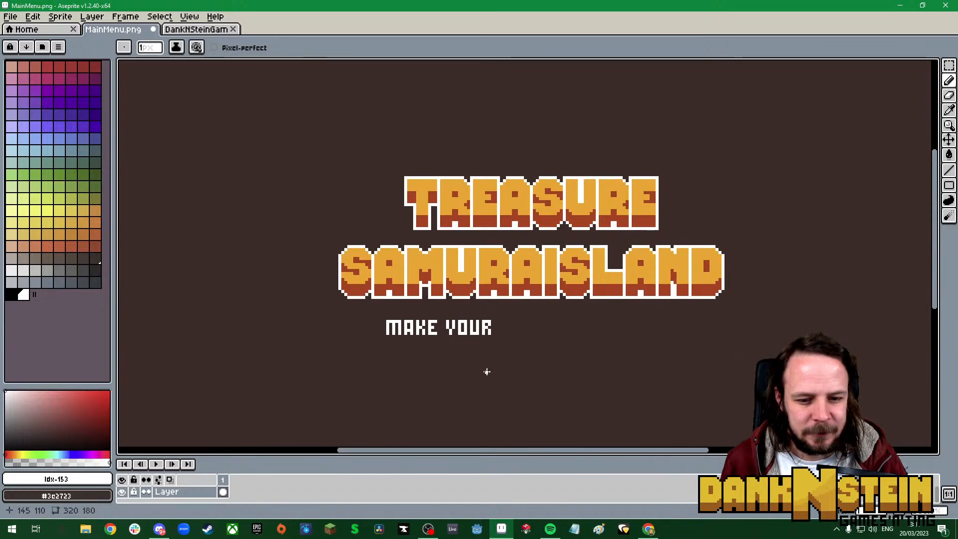
scroll(464, 344, up, 3)
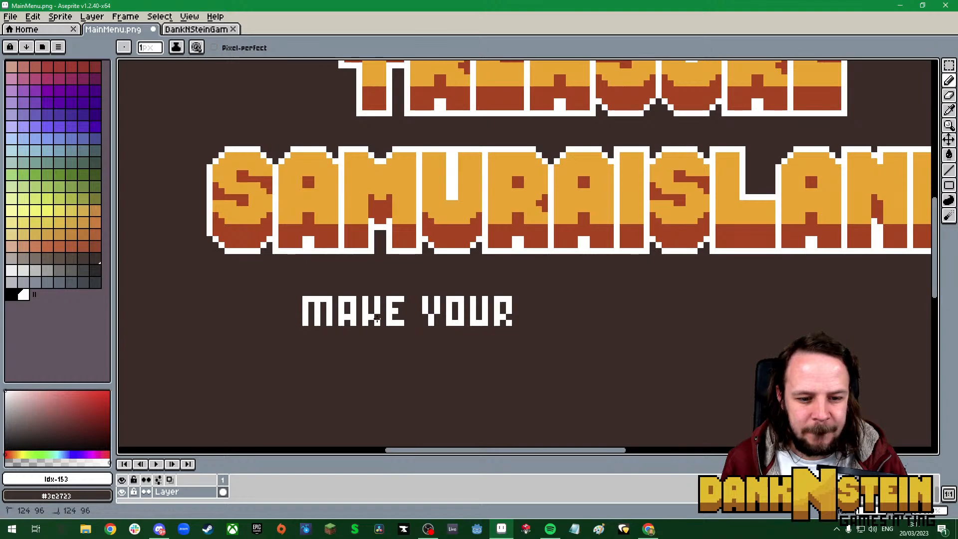
scroll(599, 379, up, 2)
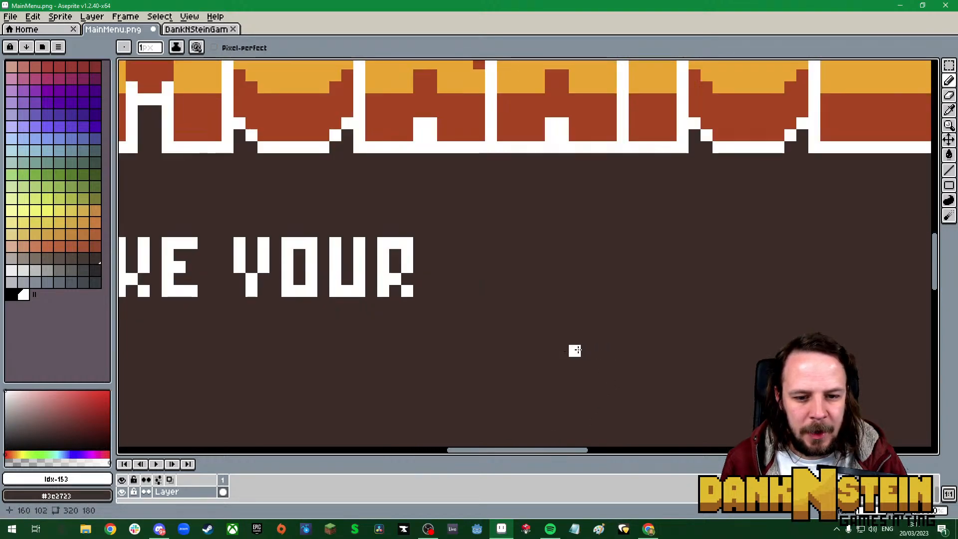
scroll(573, 348, down, 2)
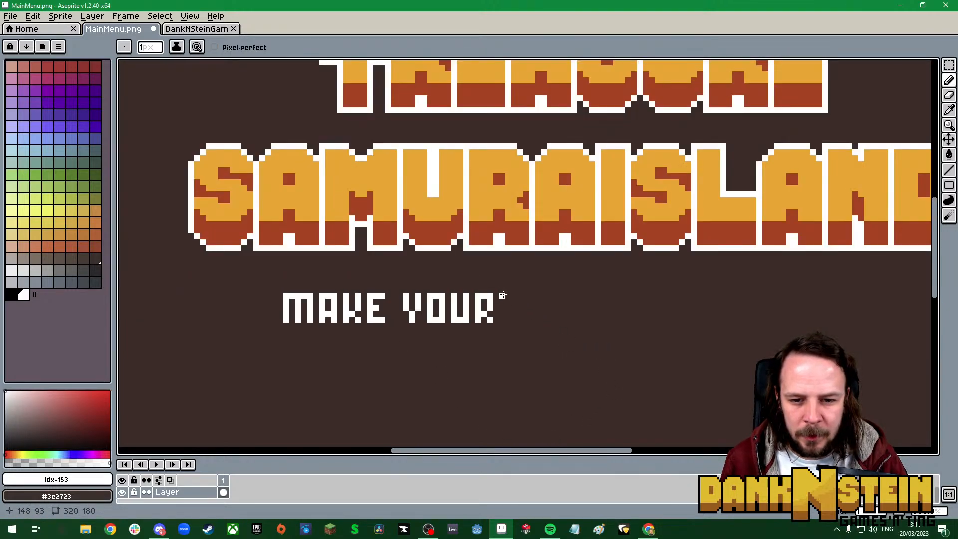
mouse_move(515, 296)
mouse_down()
mouse_move(515, 321)
mouse_move(526, 320)
mouse_move(526, 296)
mouse_move(531, 321)
mouse_move(538, 298)
mouse_move(550, 320)
mouse_move(550, 295)
mouse_move(566, 296)
mouse_move(566, 321)
mouse_move(569, 293)
mouse_move(562, 319)
mouse_move(559, 308)
mouse_move(574, 297)
mouse_move(580, 321)
mouse_move(590, 294)
mouse_up()
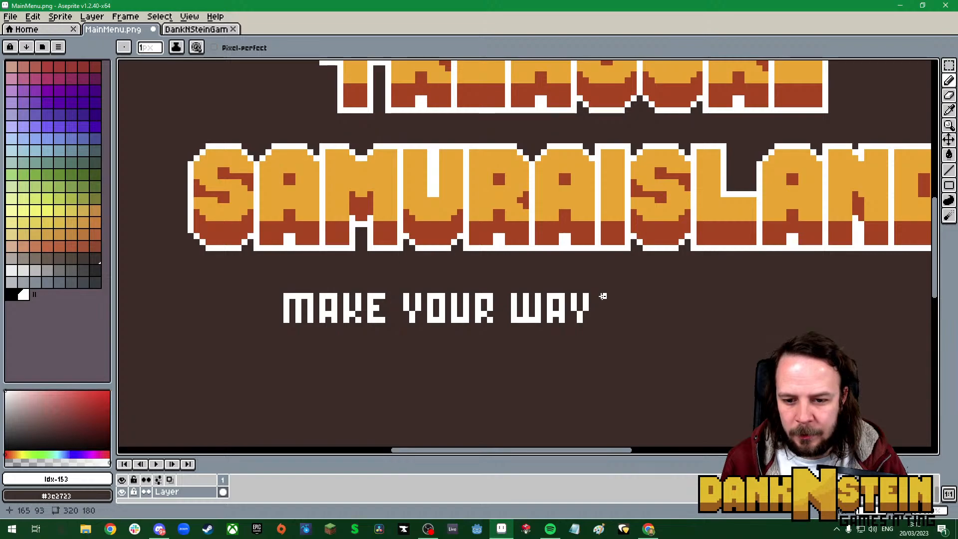
mouse_move(610, 296)
mouse_down()
mouse_move(622, 301)
mouse_move(617, 319)
mouse_up()
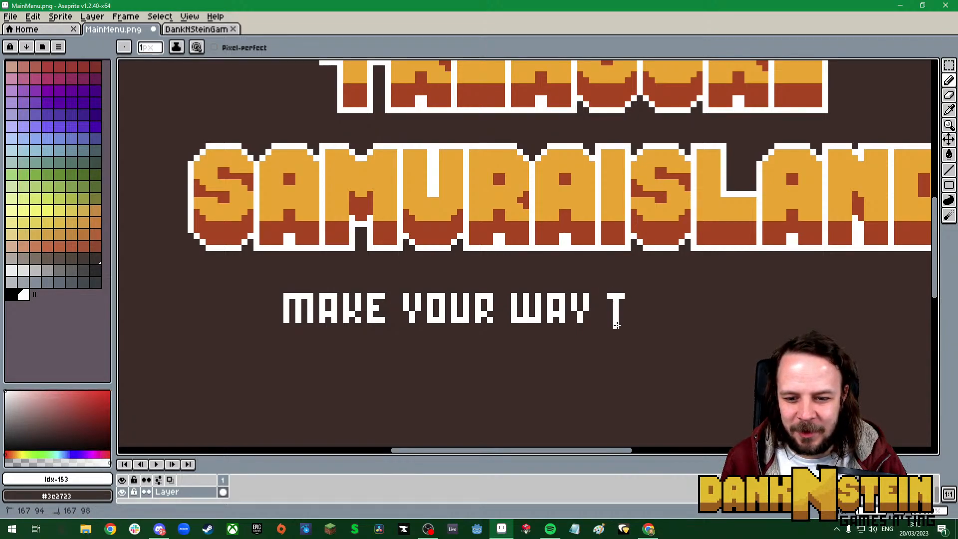
Switch to Notepad and write the title on two lines as TREASURE and SAMURAISLAND
click(574, 530)
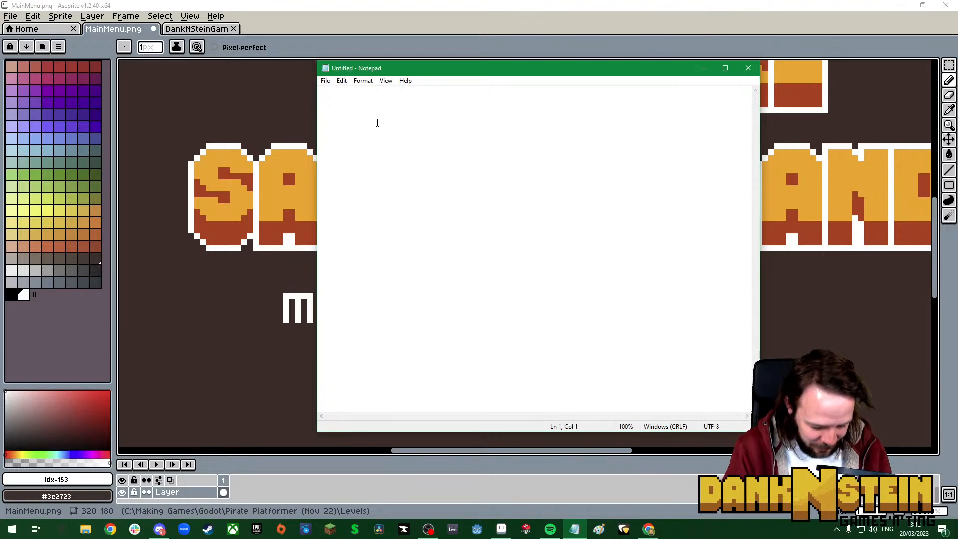
text(SA)
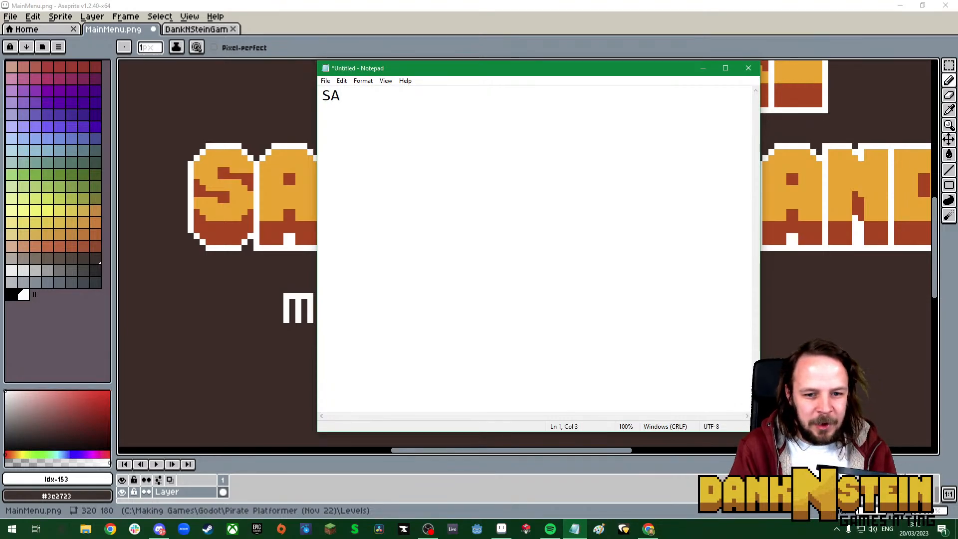
key(BackSpace)
key(BackSpace)
text(TRE)
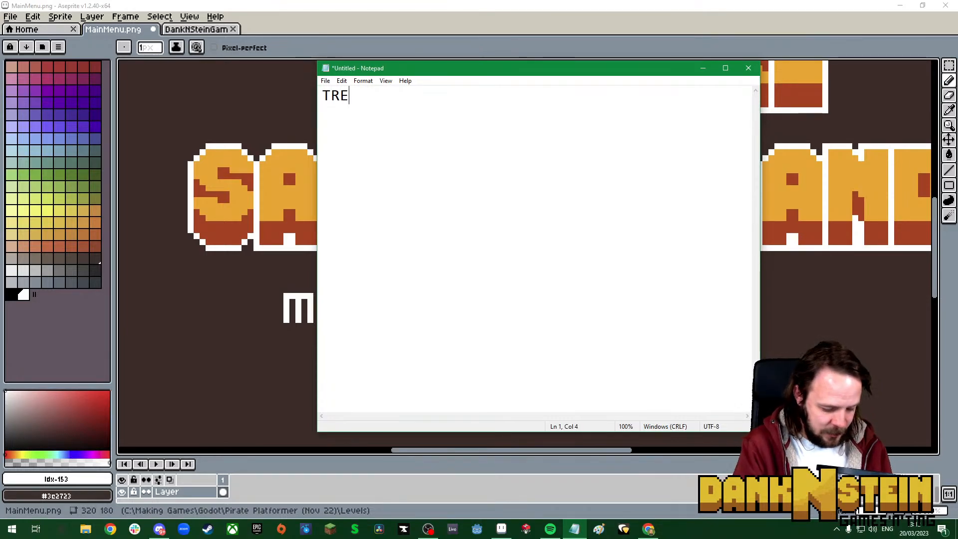
text(ASURE)
key(Return)
text(S)
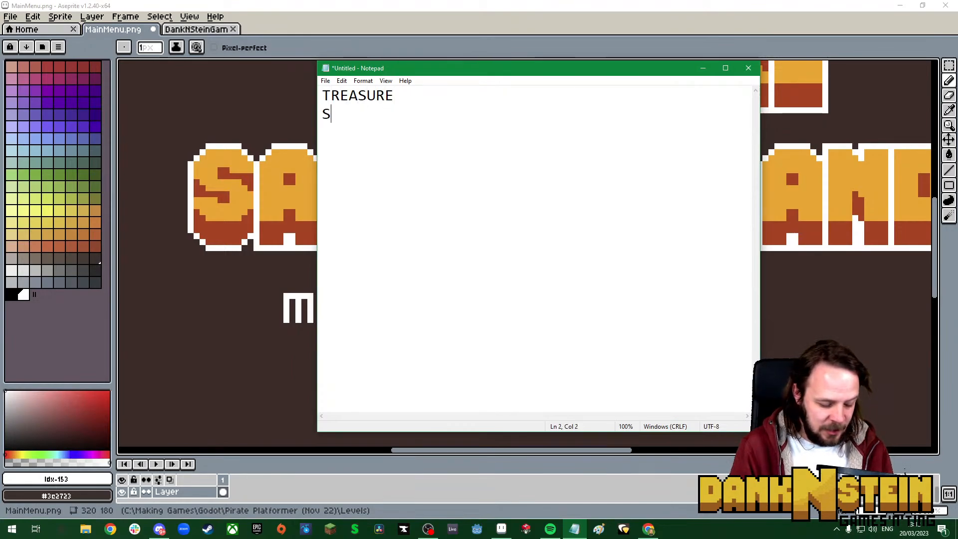
text(AMUR)
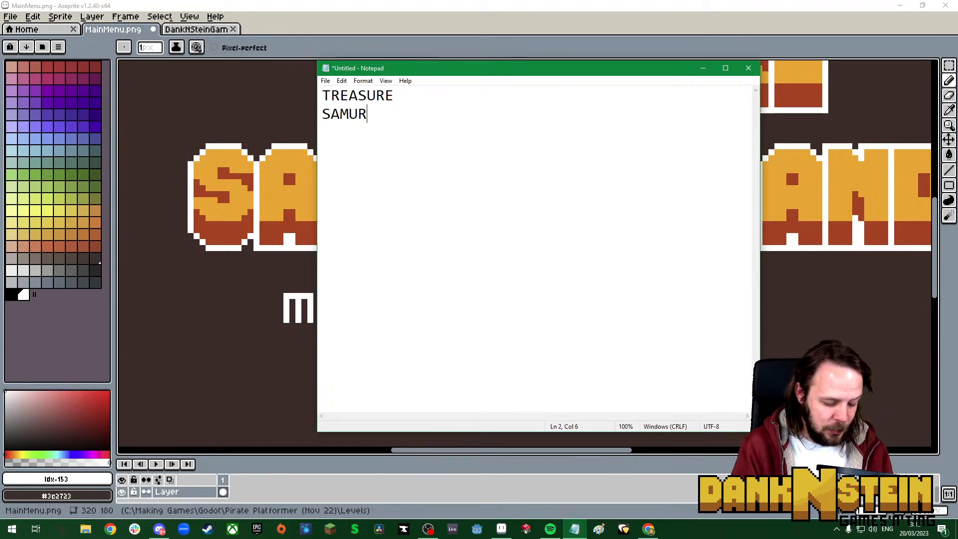
text(AISLAND)
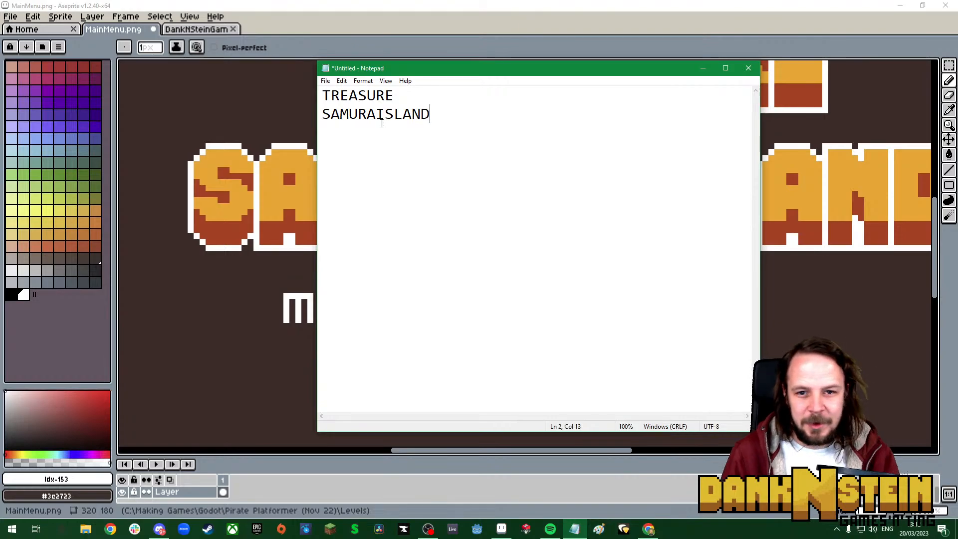
Switch back to Aseprite and review the title and text in MainMenu.png and the DankNStein logo lettering
click(566, 4)
scroll(719, 260, down, 2)
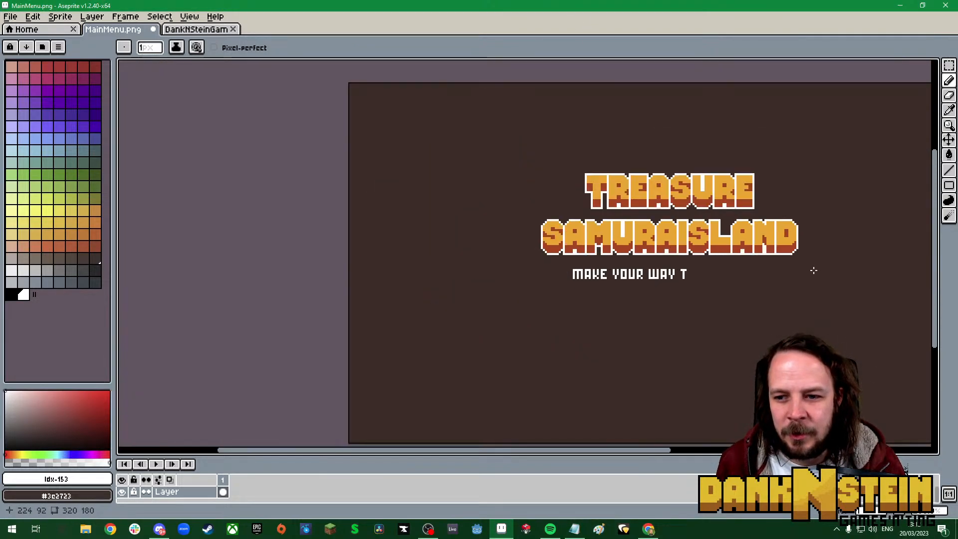
scroll(817, 270, up, 1)
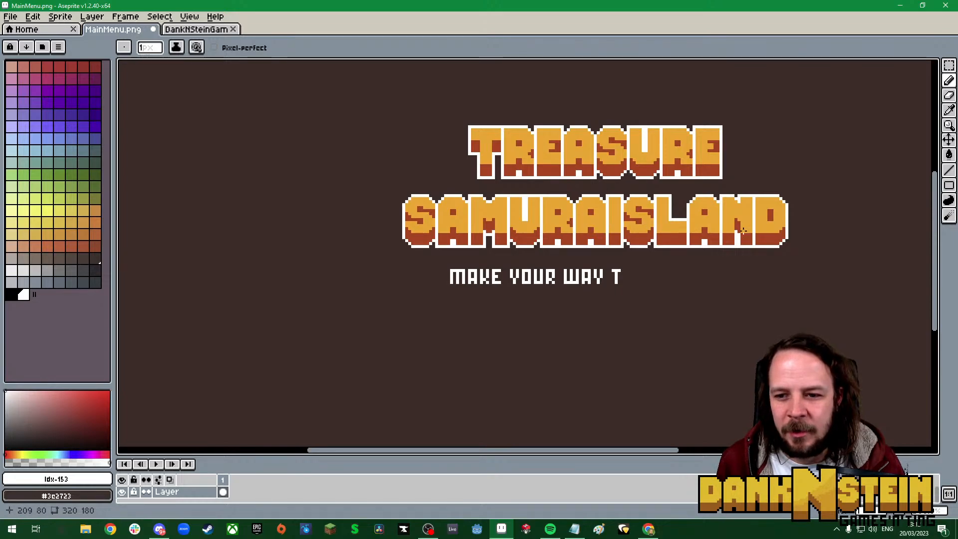
click(205, 31)
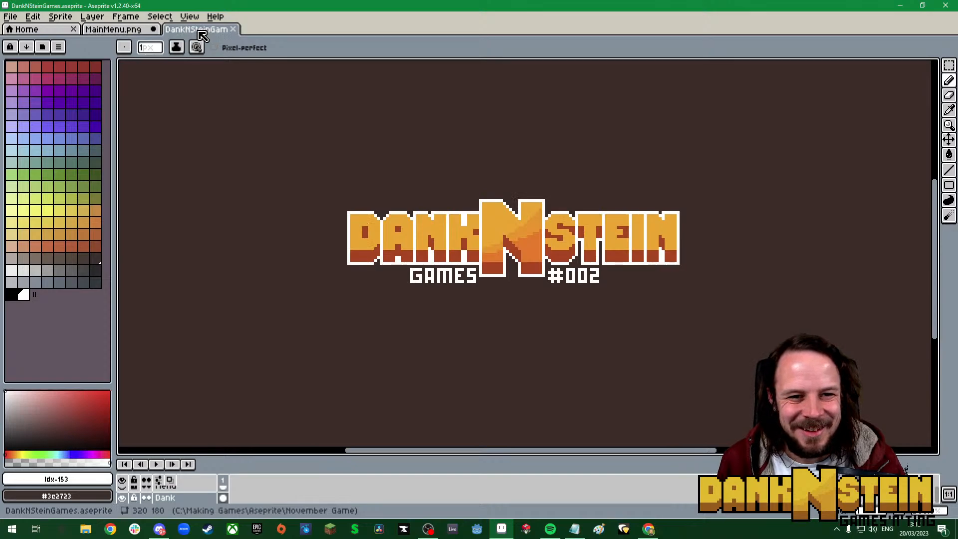
click(127, 31)
In Notepad, leave a blank line below the title and write "Make your way to the end of each level and grab the treasure"
click(575, 529)
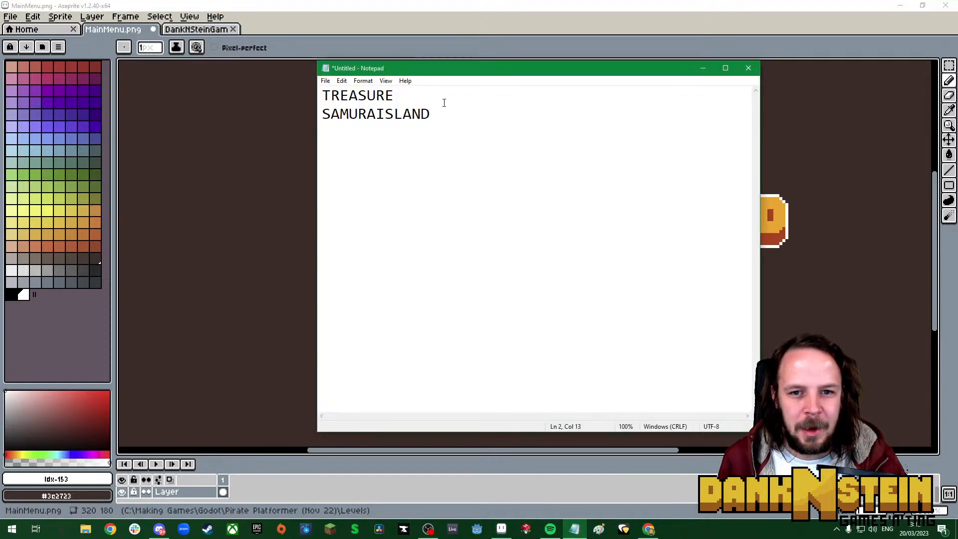
key(Return)
key(Return)
text(Make you)
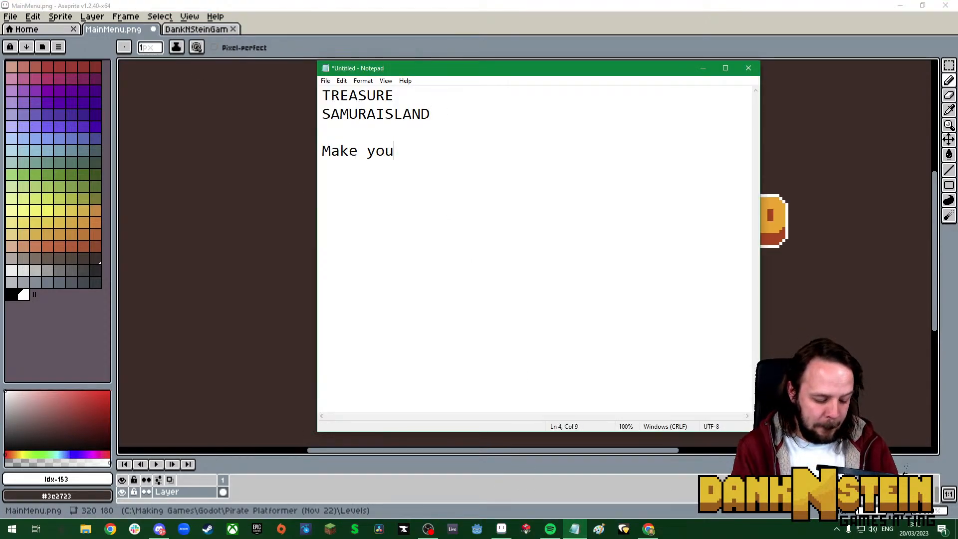
text(r way thro)
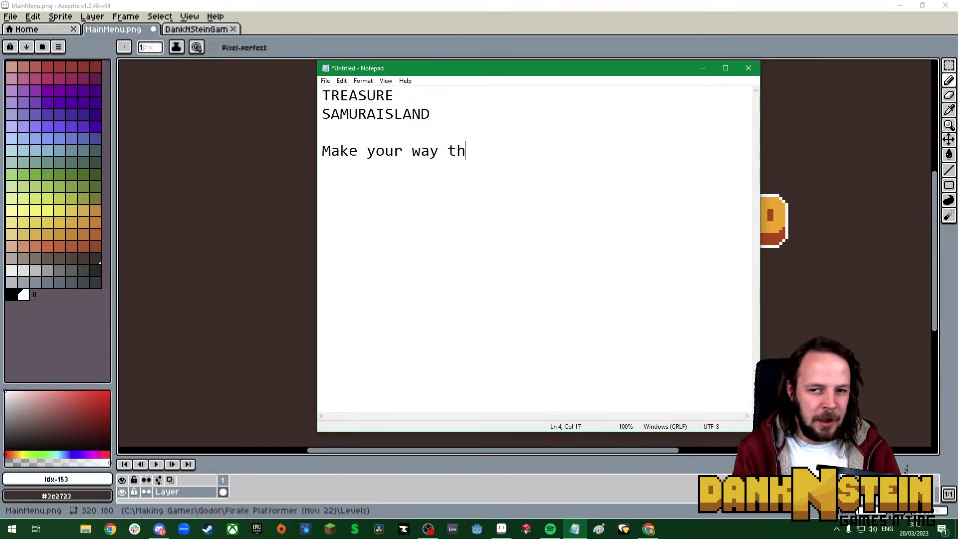
key(BackSpace)
text(o the end of ea)
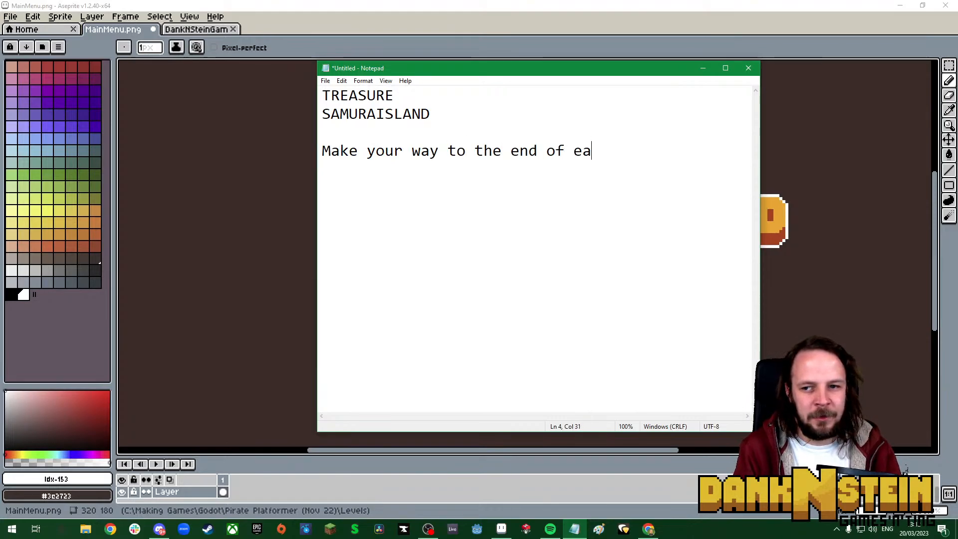
text(ch level and )
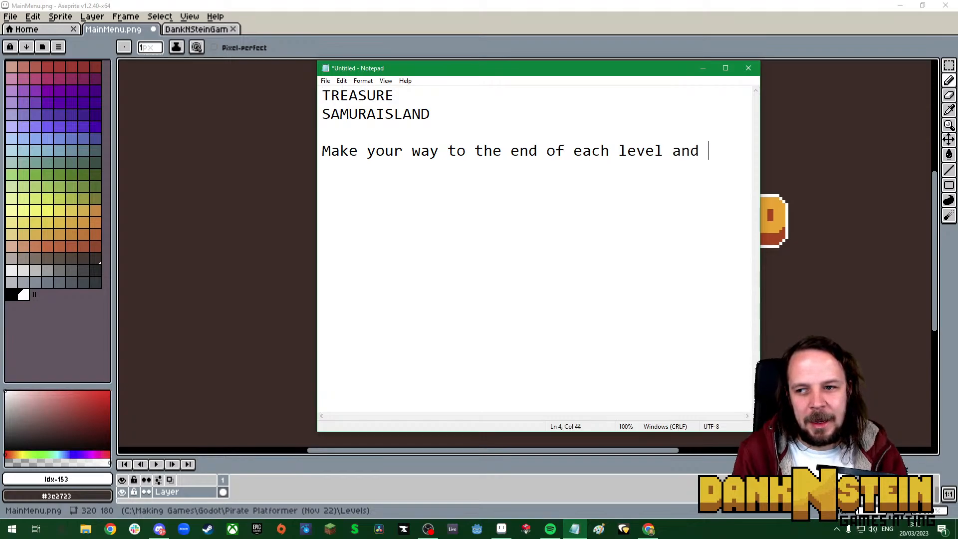
text(grab the tr)
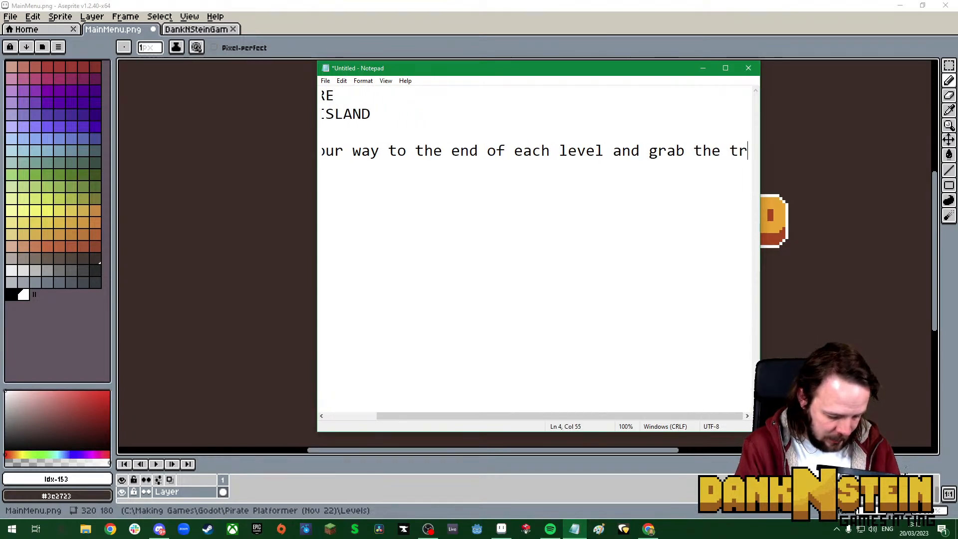
text(easure)
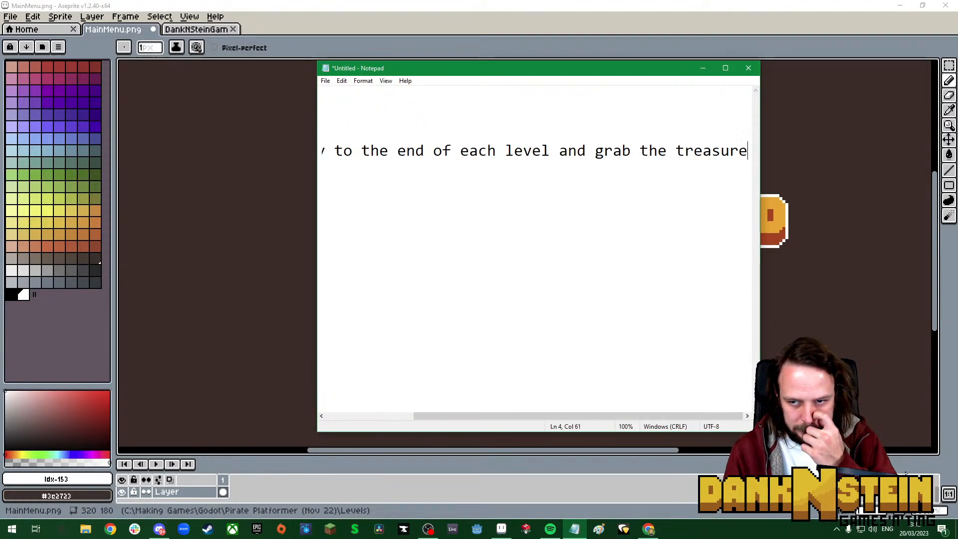
Break the instruction sentence into two lines between "each" and "level"
click(506, 150)
key(BackSpace)
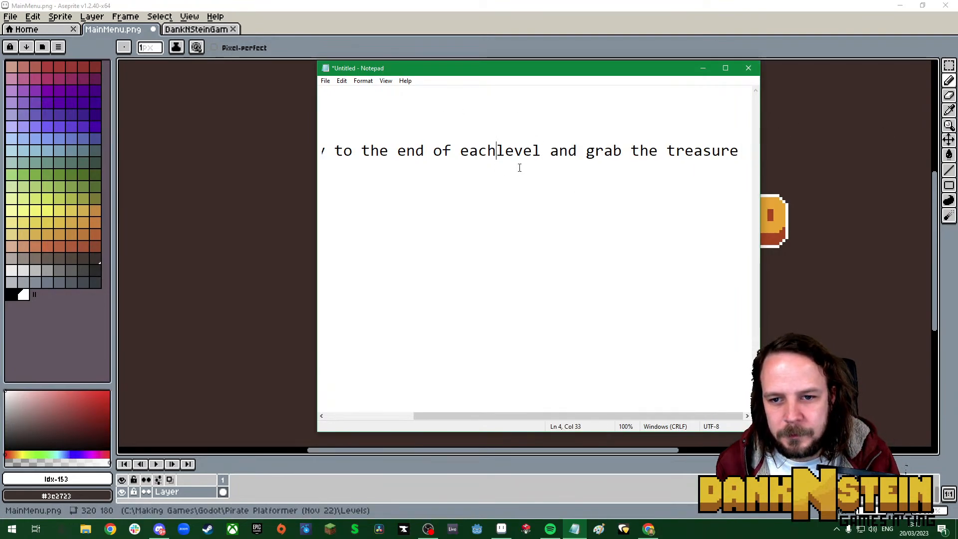
key(Return)
click(567, 169)
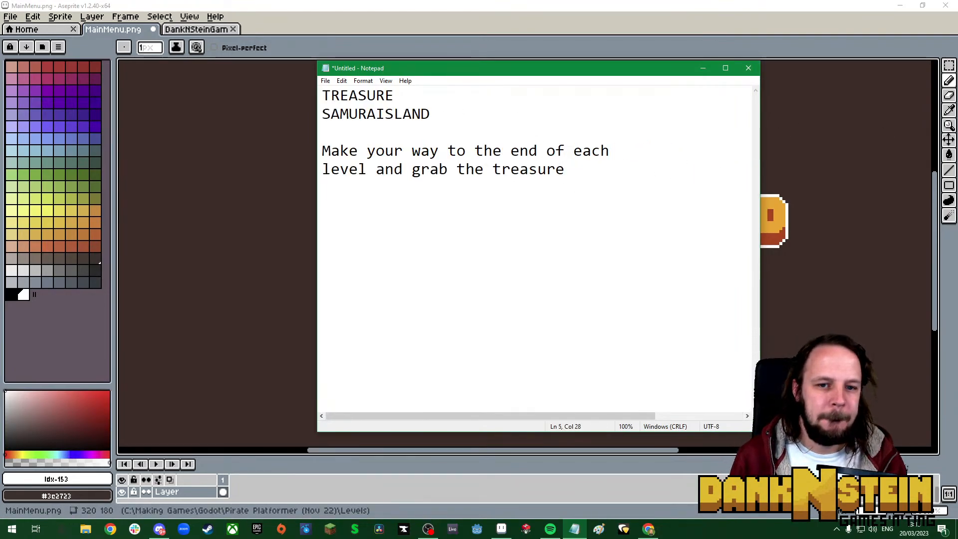
Leave a blank line below the instruction text and add the line "Press space bar to start"
key(BackSpace)
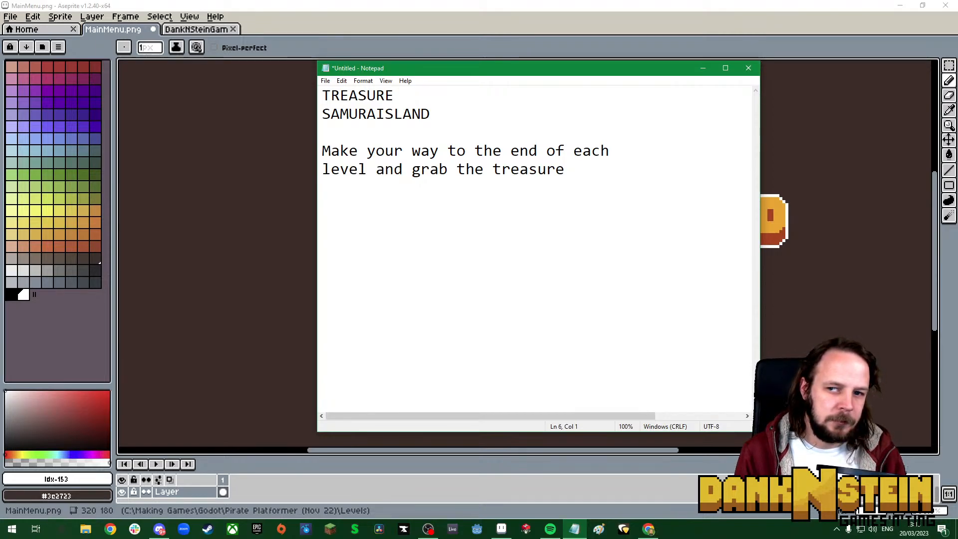
key(Return)
text(Press )
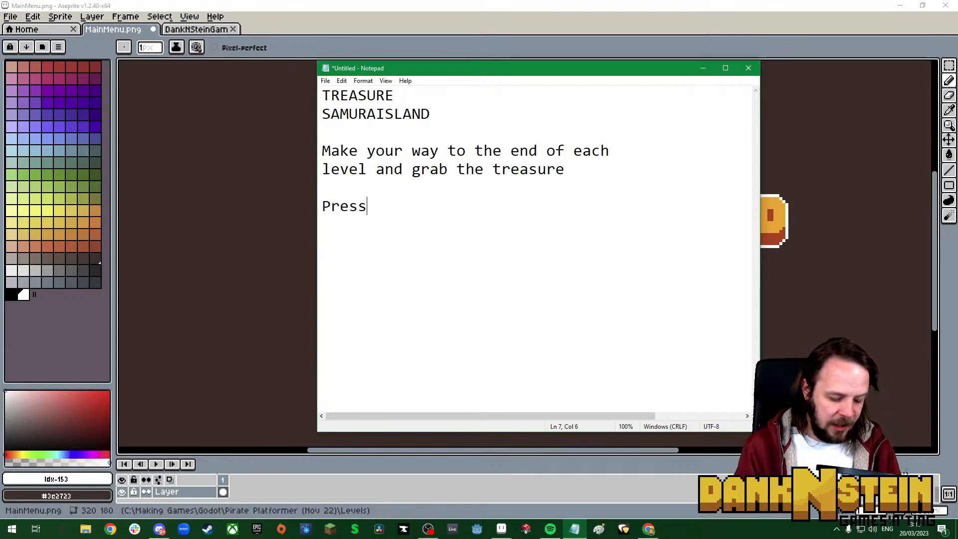
text(s)
text(pace)
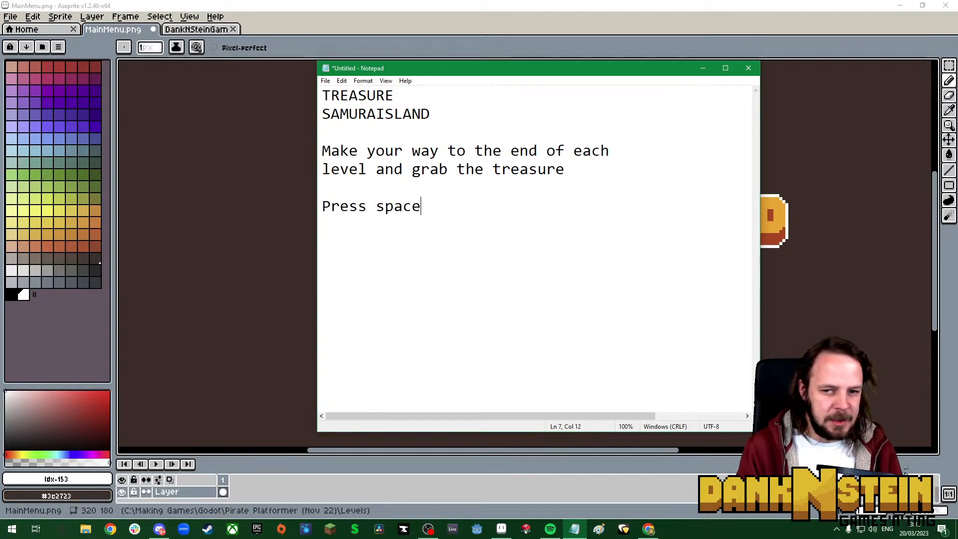
text( bar tyo)
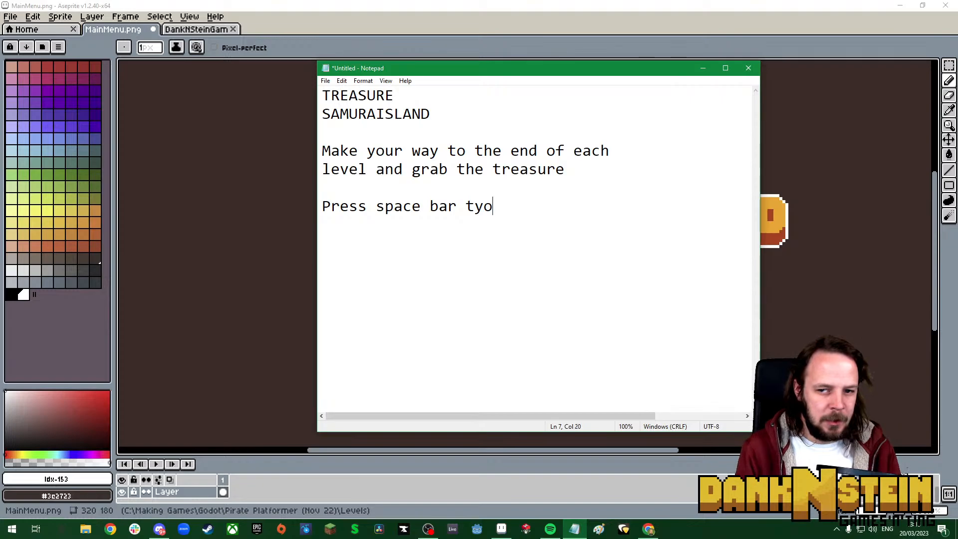
key(BackSpace)
key(BackSpace)
text(o start)
key(Return)
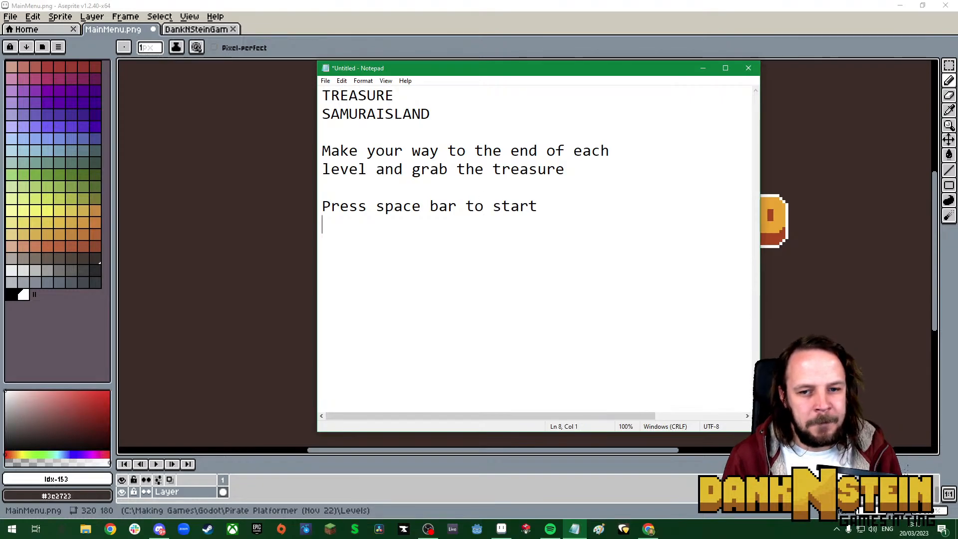
Below a blank line, add a "Controls:" heading followed by the lines "WASD - Move" and "Sapce Bar - Jump"
key(Return)
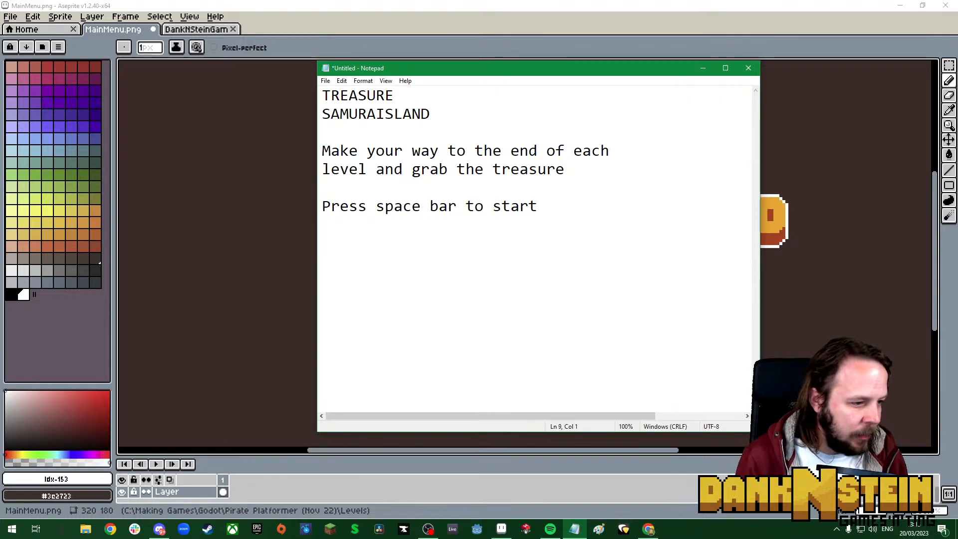
text(Controls:)
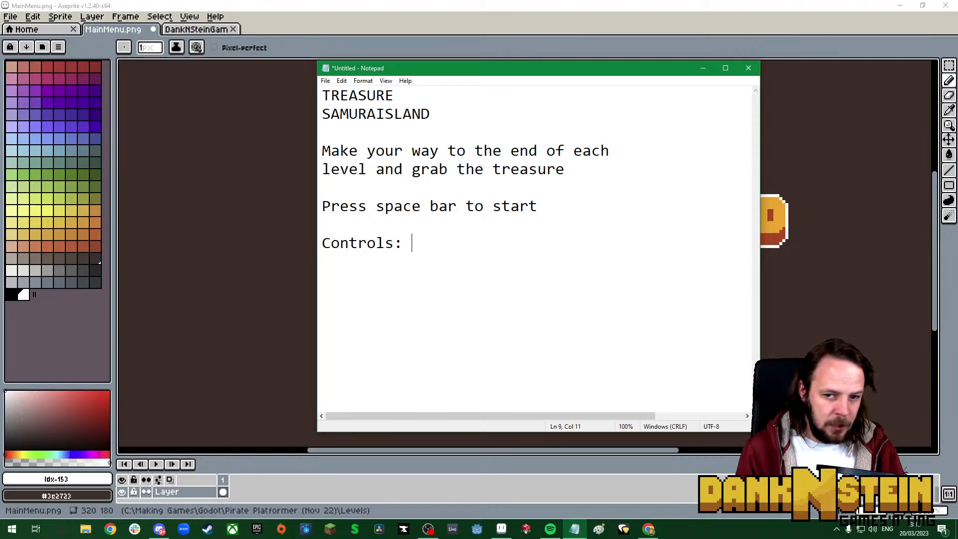
key(Return)
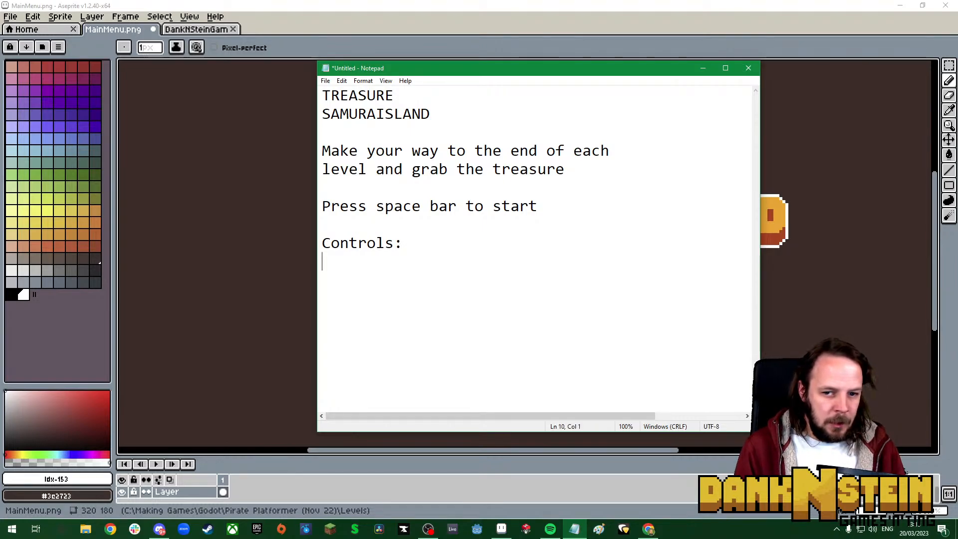
text(WASD)
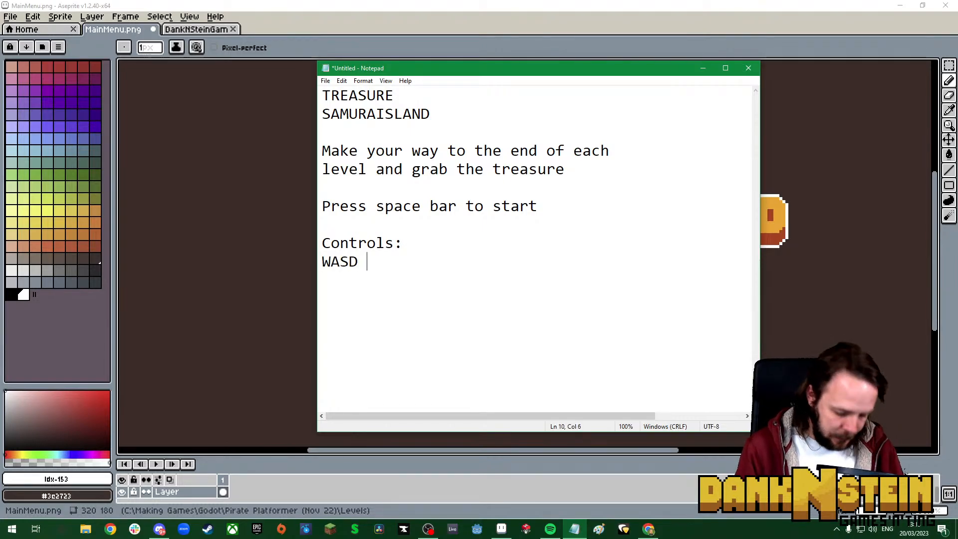
text( - Move )
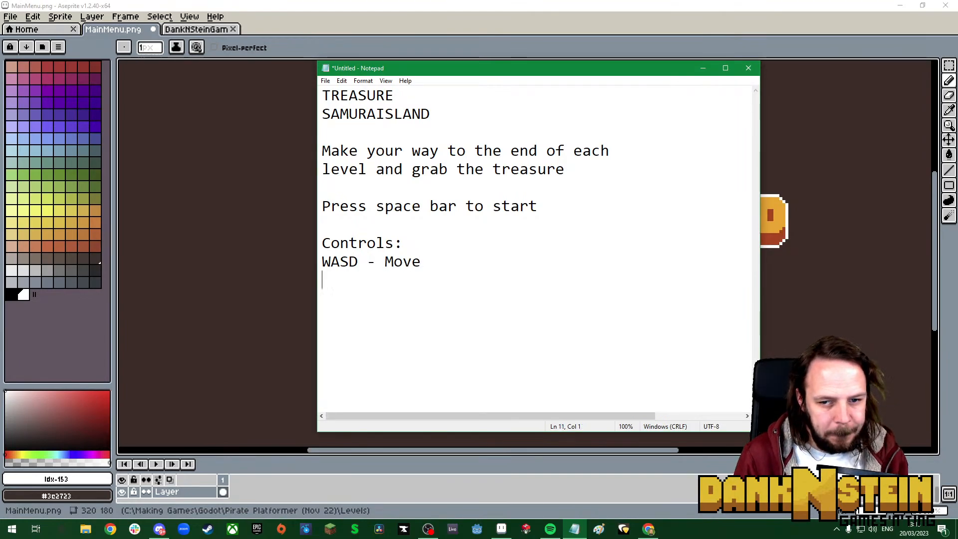
text(Sapce B)
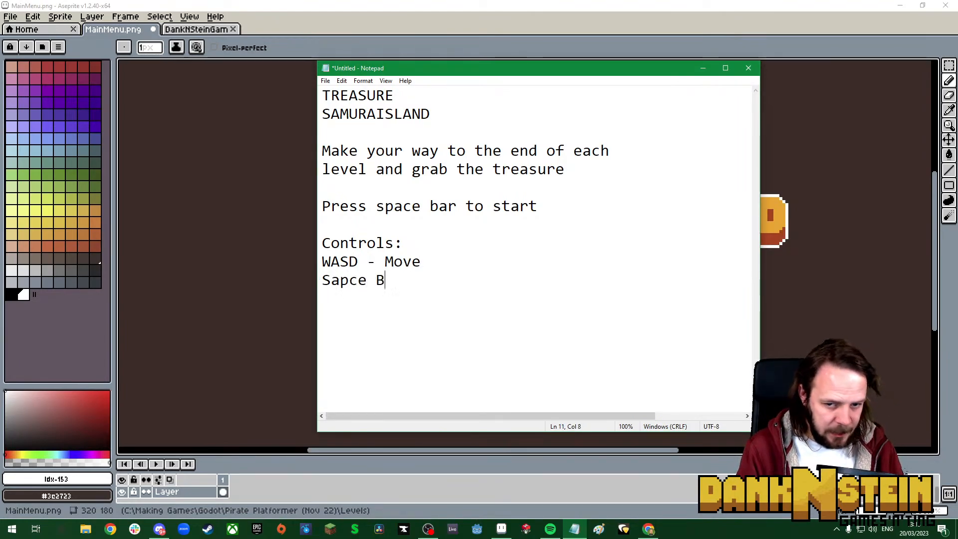
text(ar - Jump)
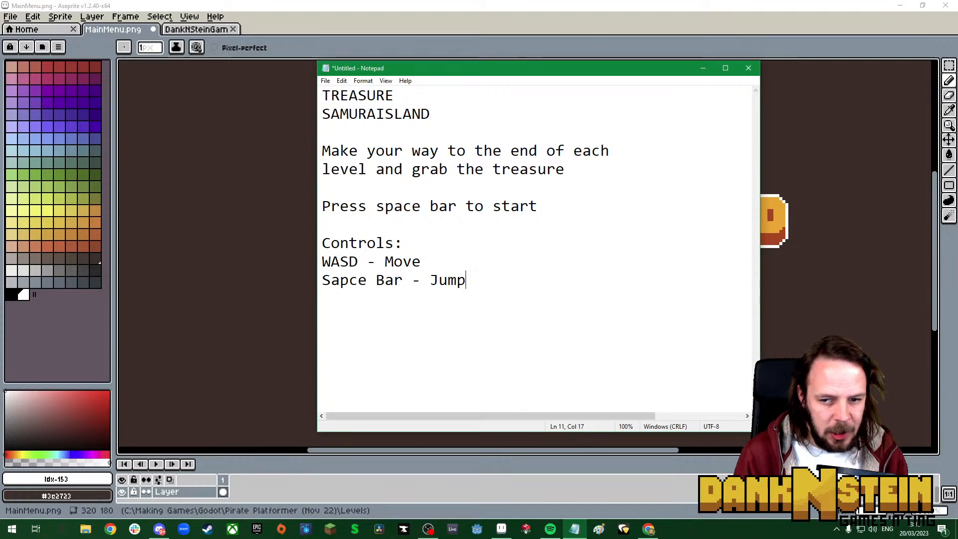
Add the lines "Left Click - Sword" and "Right Click - Blunderbus" to the controls list
key(Return)
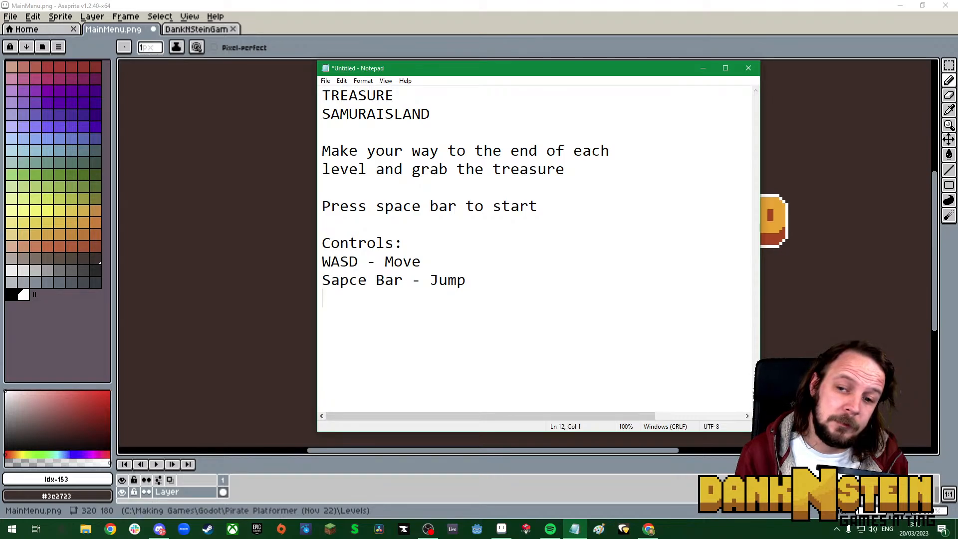
text(Left Click)
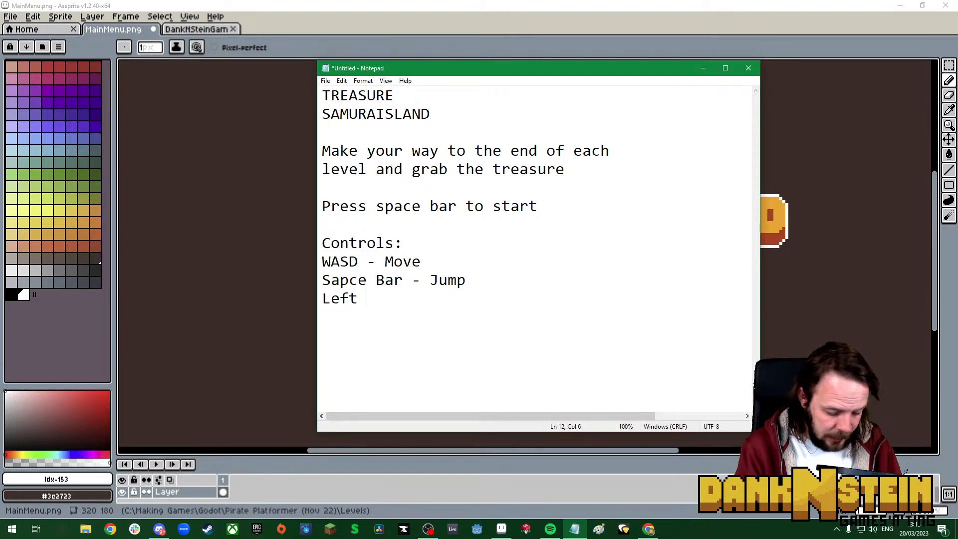
key(BackSpace)
key(BackSpace)
key(BackSpace)
key(BackSpace)
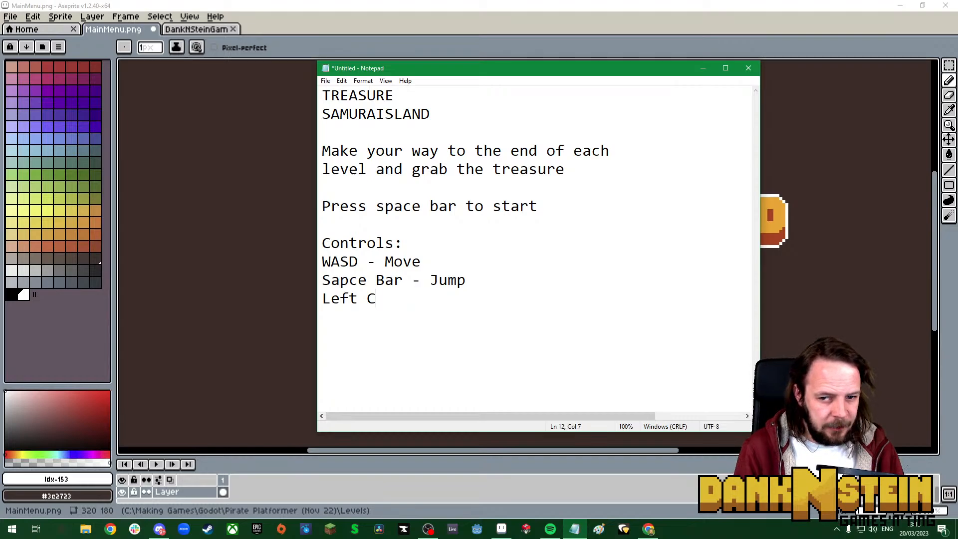
text(Click - )
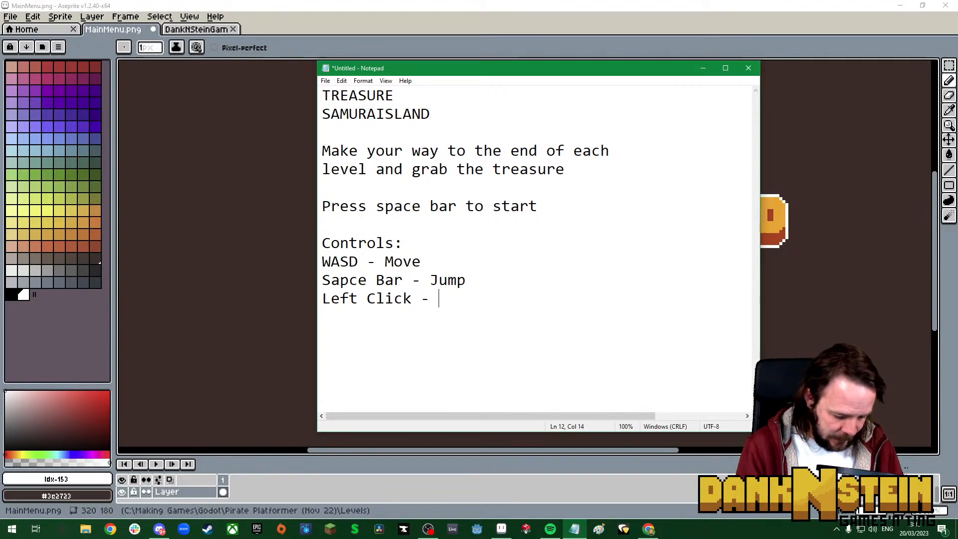
text(Sword)
key(Return)
text(Ri)
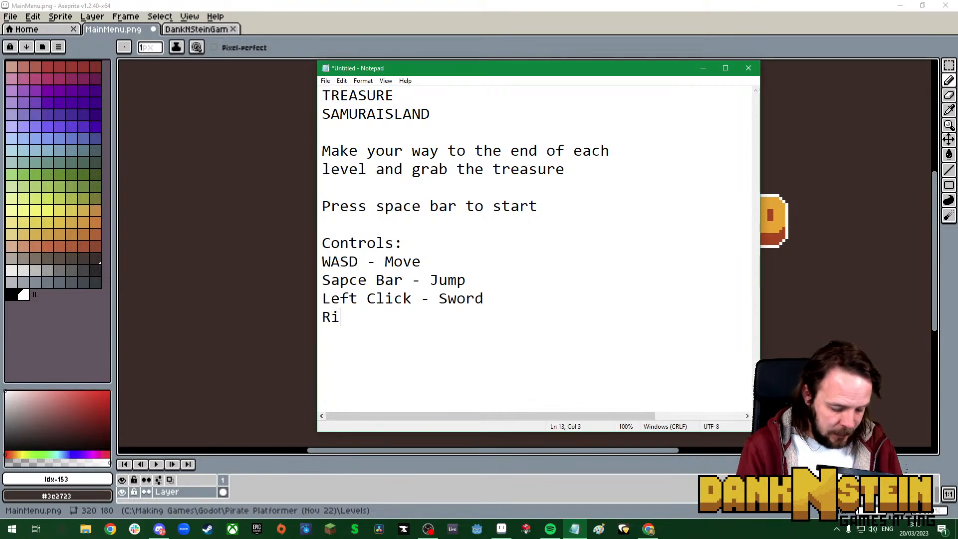
text(ght Click )
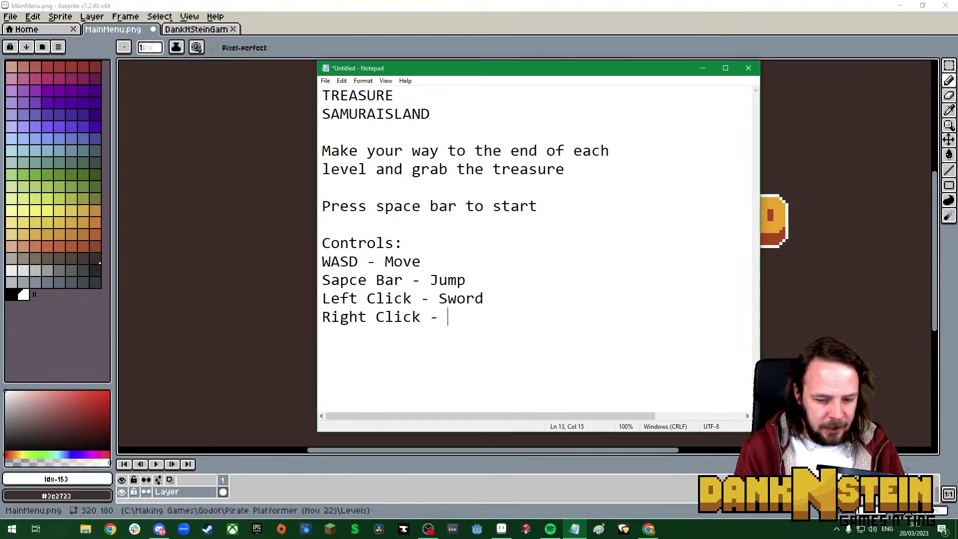
text(- Blunderbus)
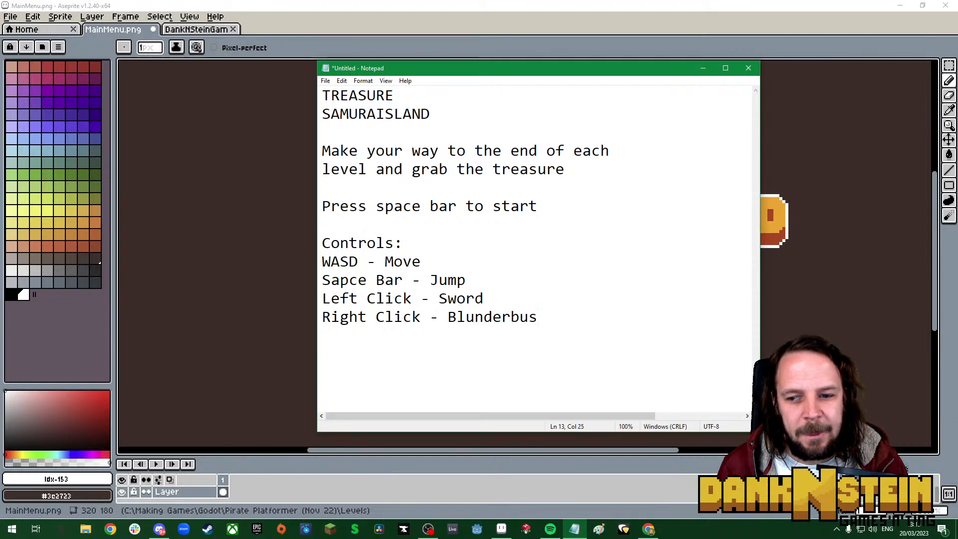
Below a blank line after the controls, add a "Tips:" heading with the line "Wall slides and jumps are essential"
key(Return)
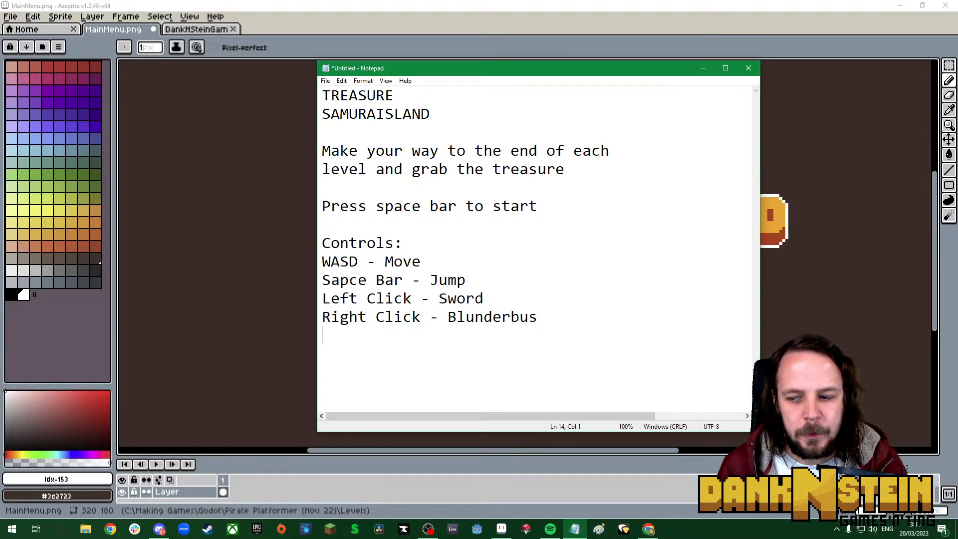
key(Return)
text(T)
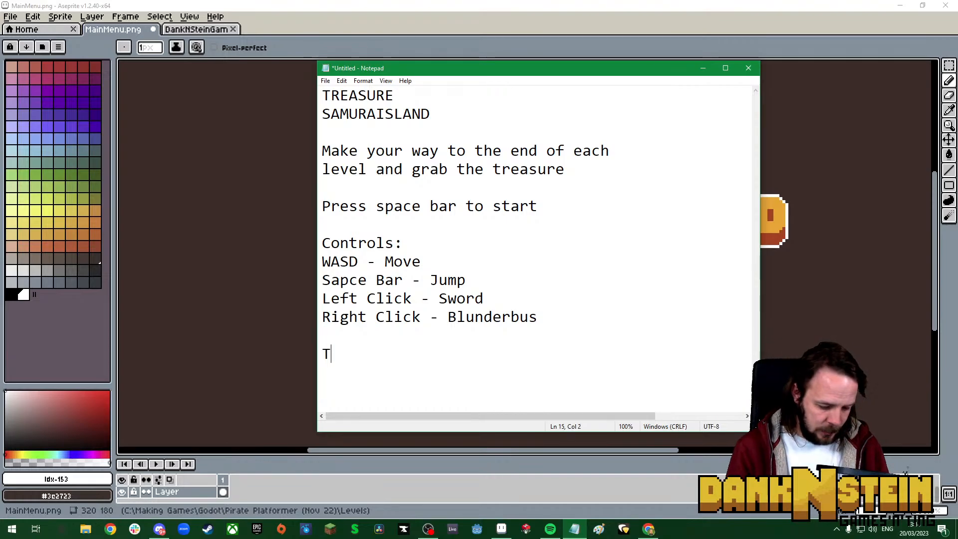
text(ips:)
text(W)
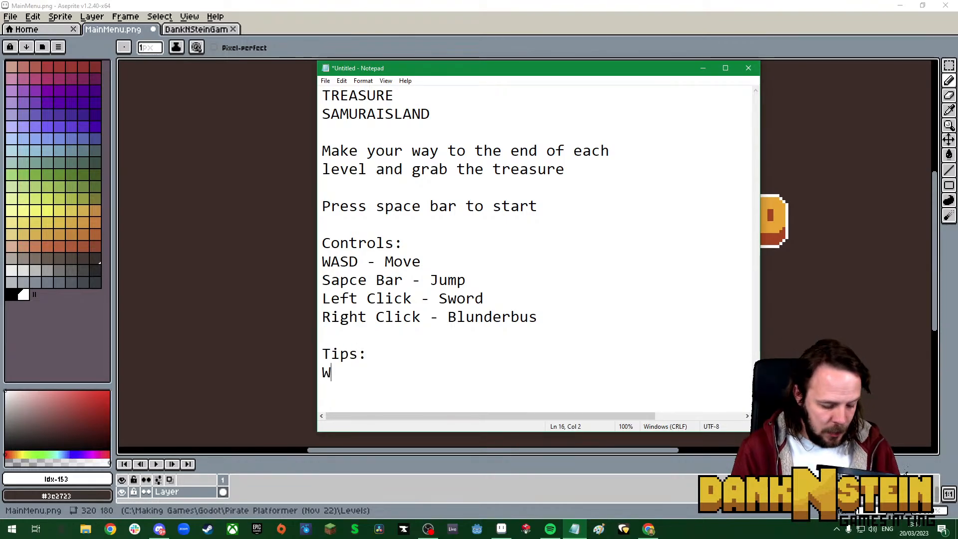
text(all sl)
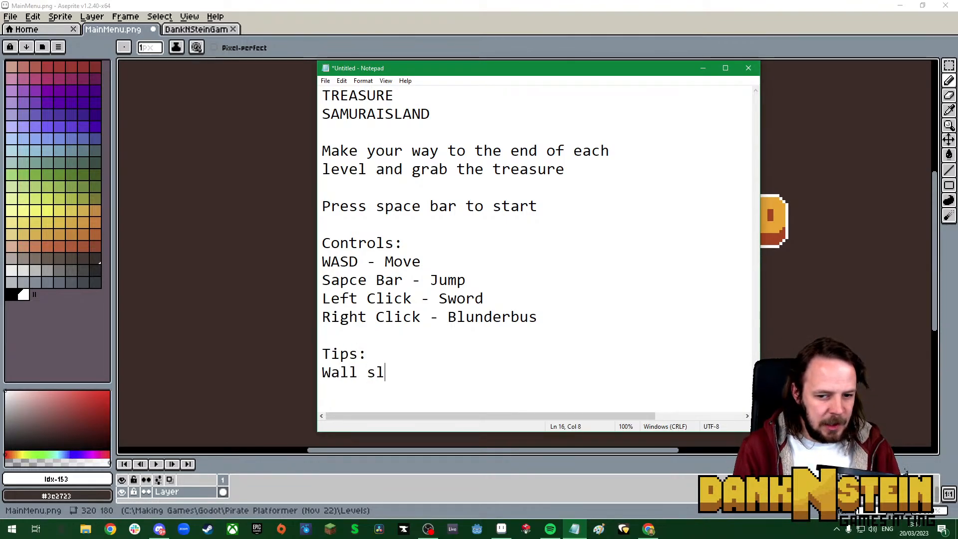
text(ides and jum)
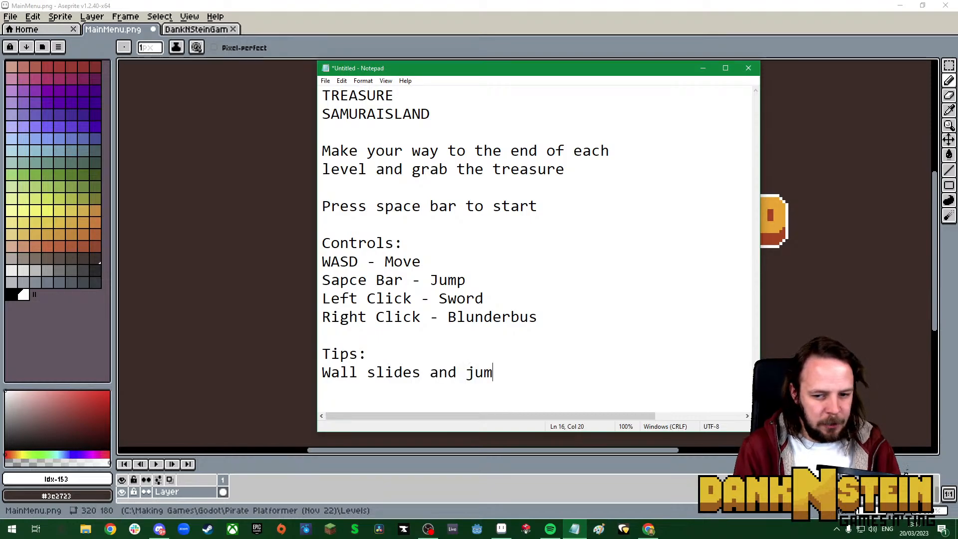
text(ps are ess)
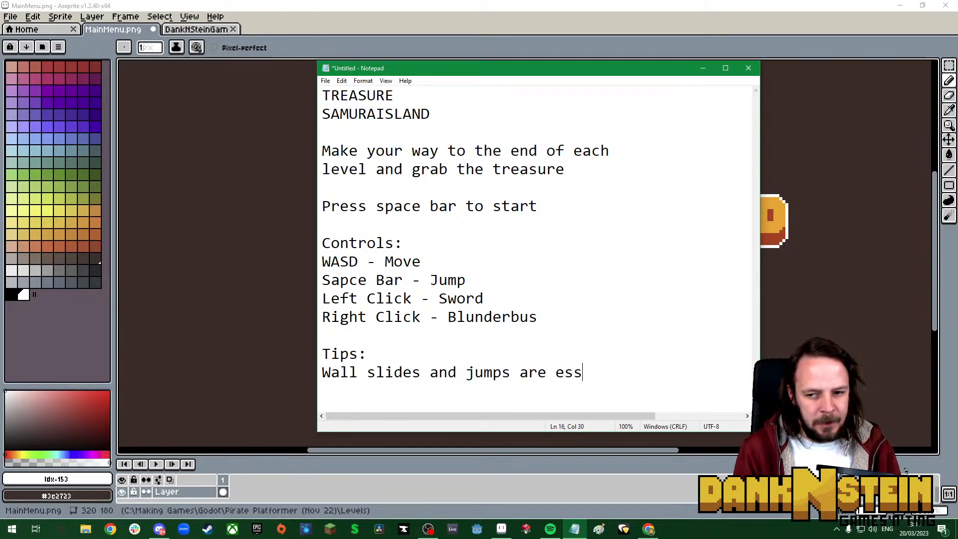
text(ential)
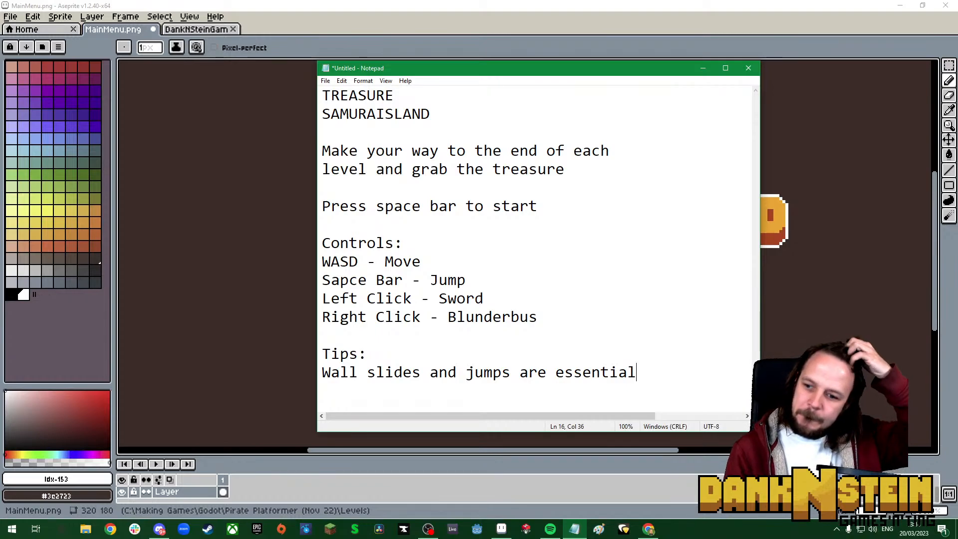
Add a second tip line reading "Use the Blumerbus recoil as a double jump!"
key(Return)
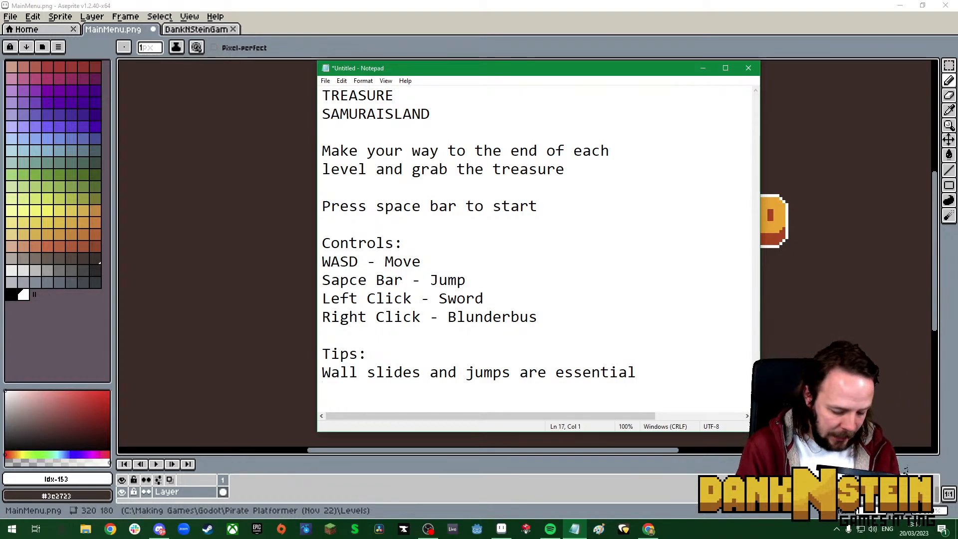
text(Use the )
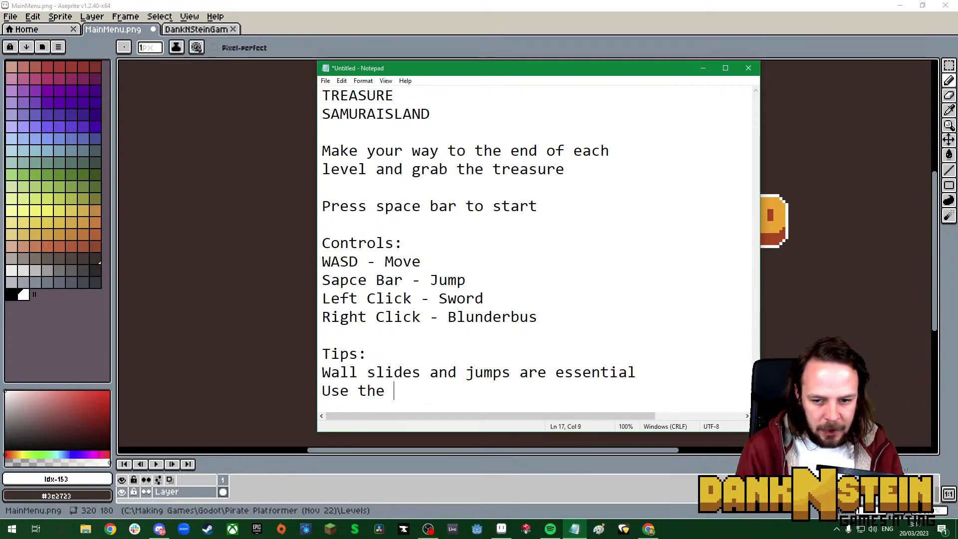
text(B)
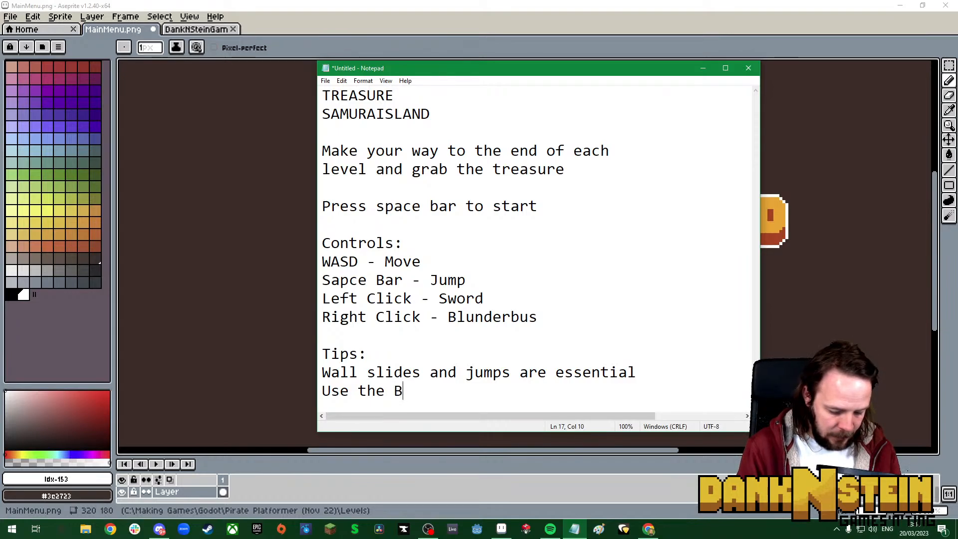
text(lumerbus)
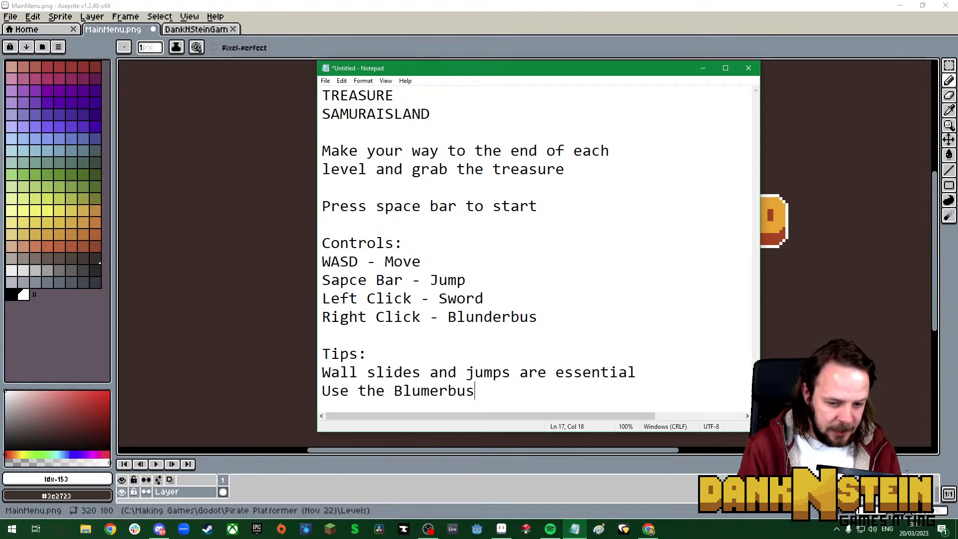
text( recv)
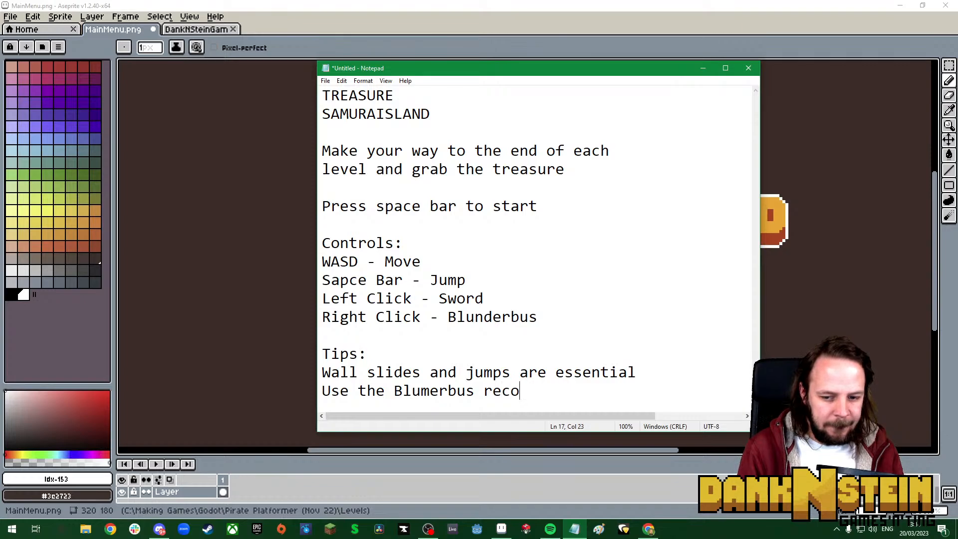
text(il as a doubn)
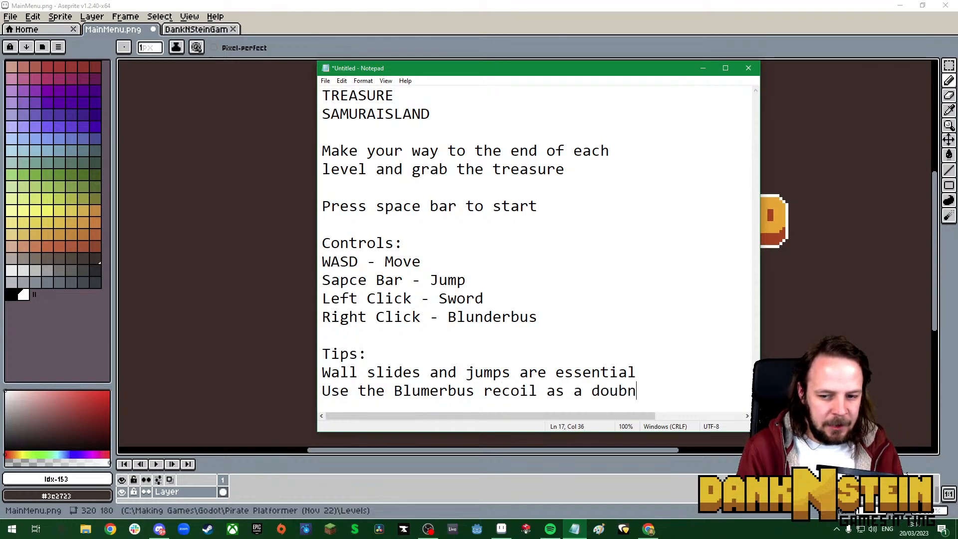
text(le)
key(BackSpace)
text(le j)
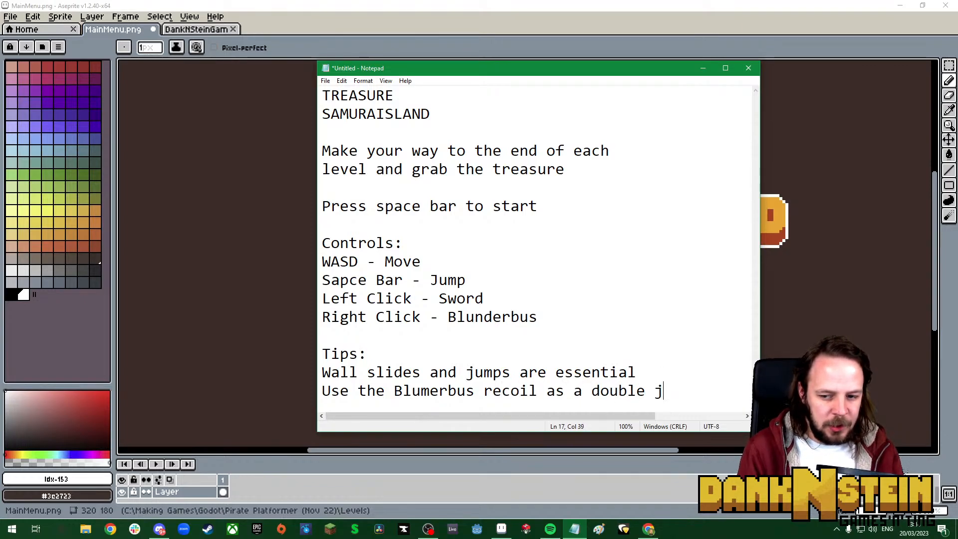
text(hump!)
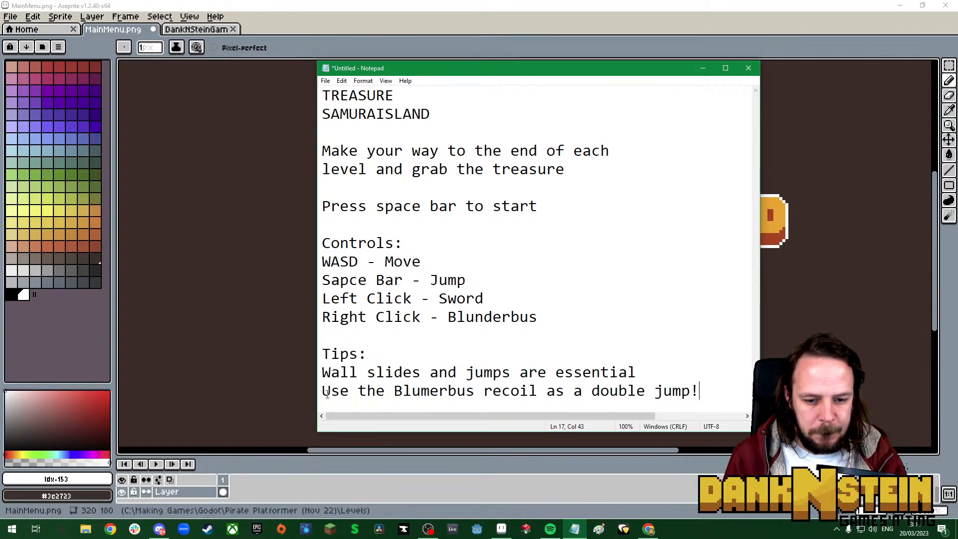
Replace "Use" with "Try" in the second tip and end the first tip with a full stop
double_click(327, 392)
text(Try)
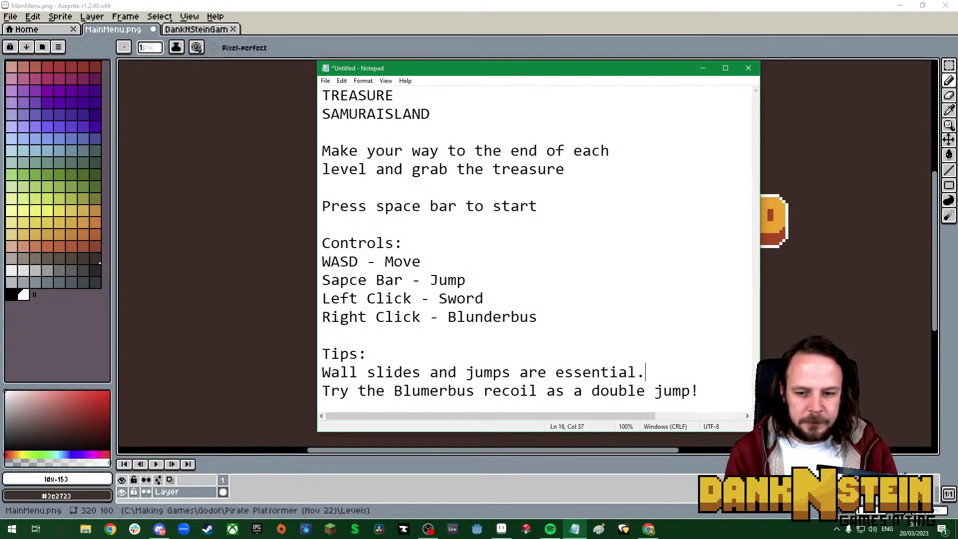
scroll(494, 234, right, 2)
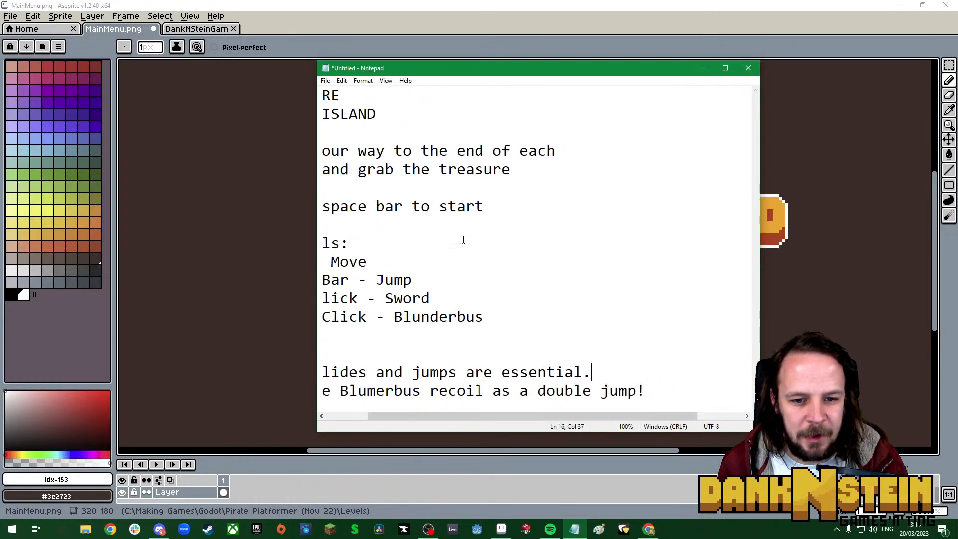
Add a final "s" to the weapon name in both places, making it "Blunderbuss" in the controls and "Blumerbuss" in the tip
scroll(464, 235, left, 2)
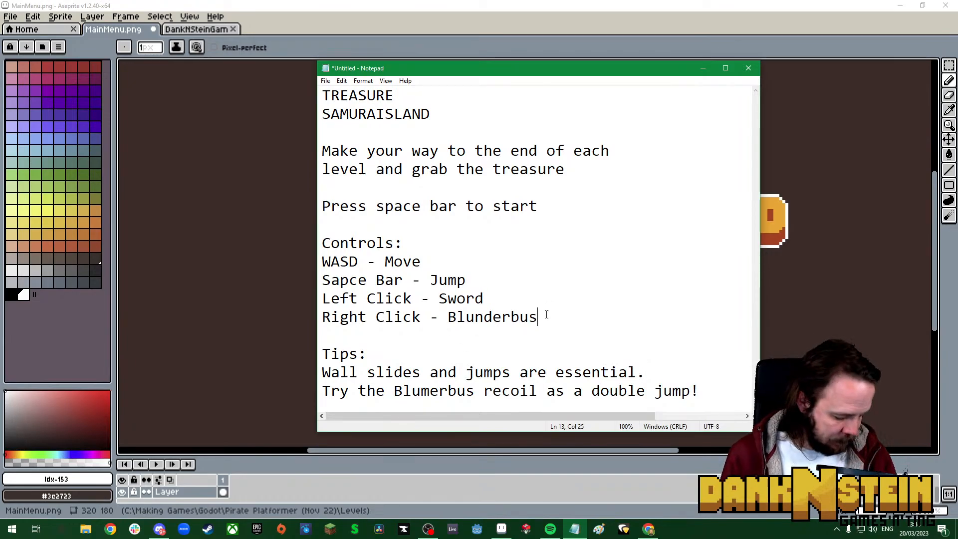
click(475, 405)
text(s)
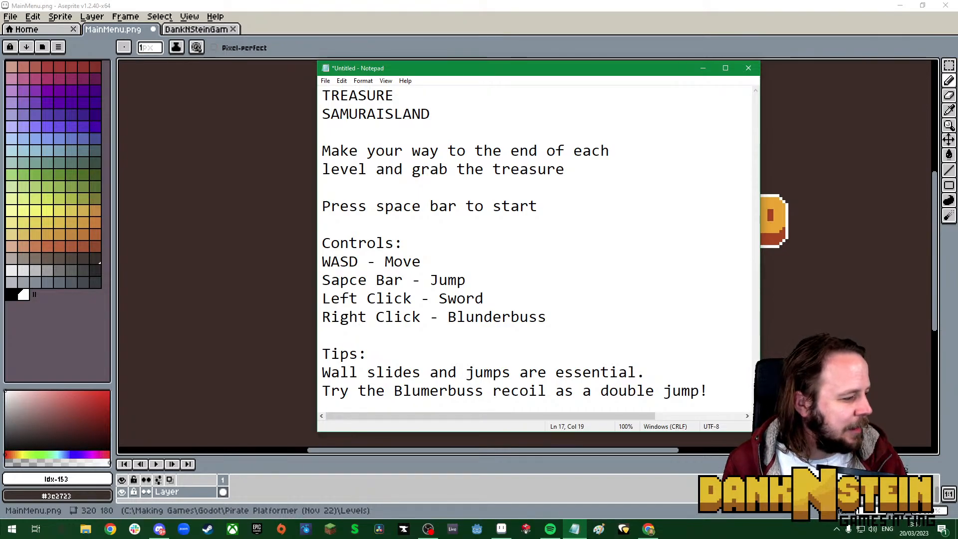
Open a new Chrome window and move it off this screen, leaving the Notepad text in view
click(110, 529)
drag(477, 80, 1, 90)
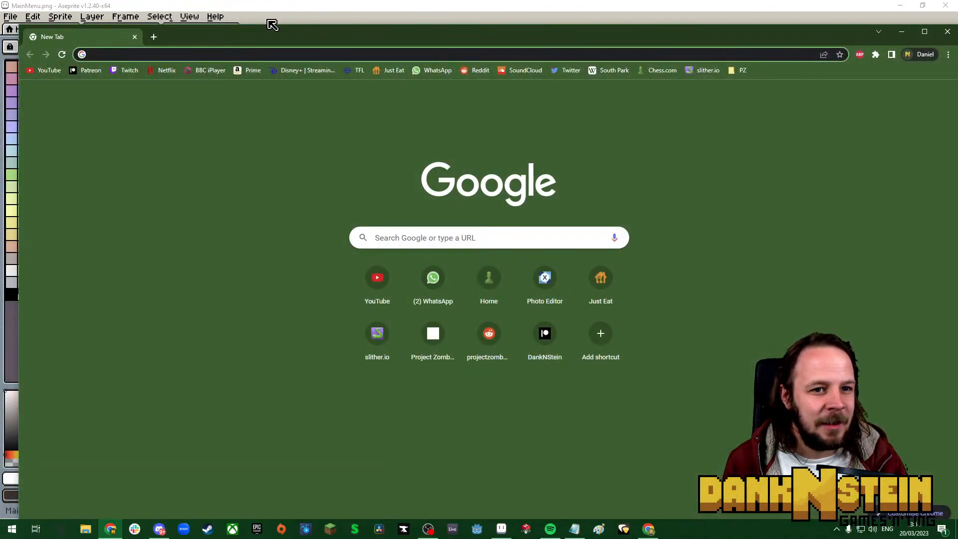
drag(272, 31, 0, 5)
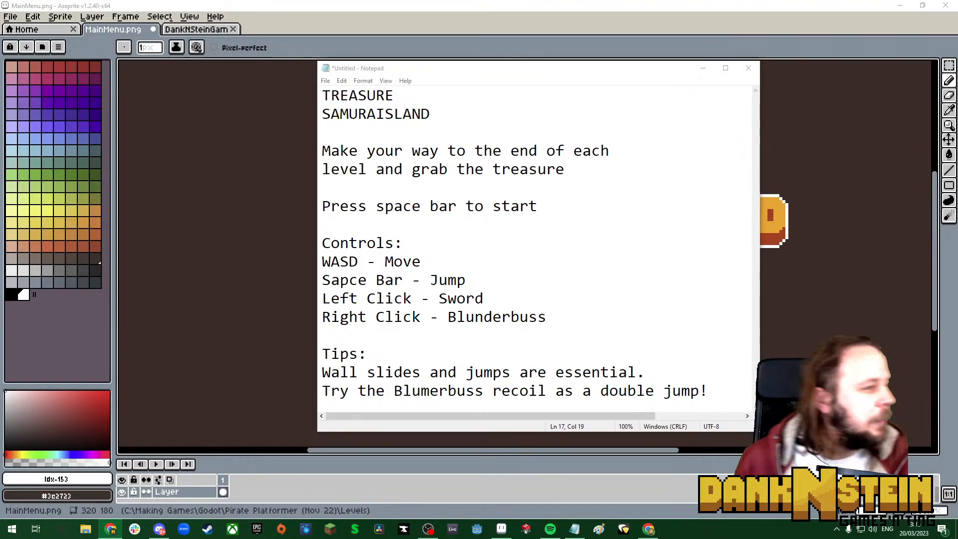
Move the Notepad window off this screen and complete the word "TO" in the white pixel text under the title
key(alt+Tab)
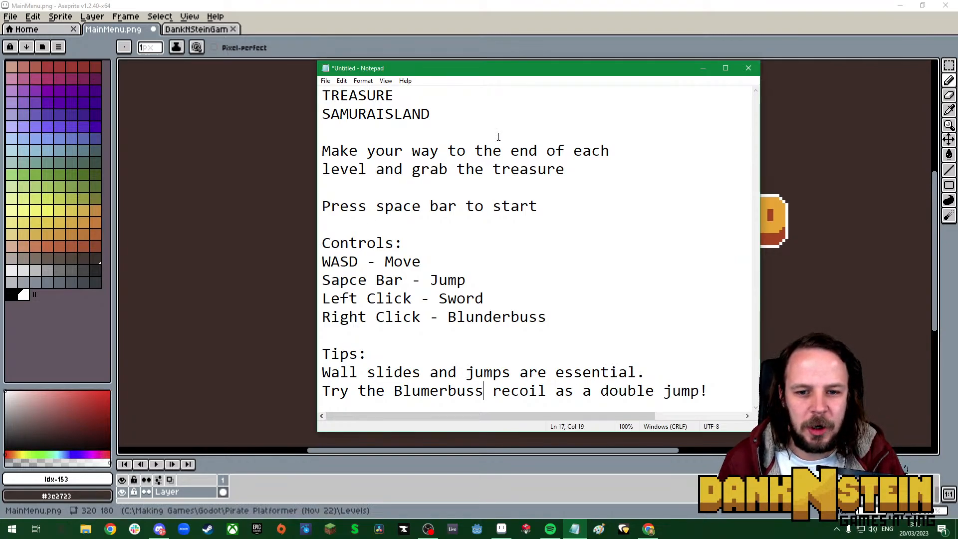
drag(488, 73, 0, 132)
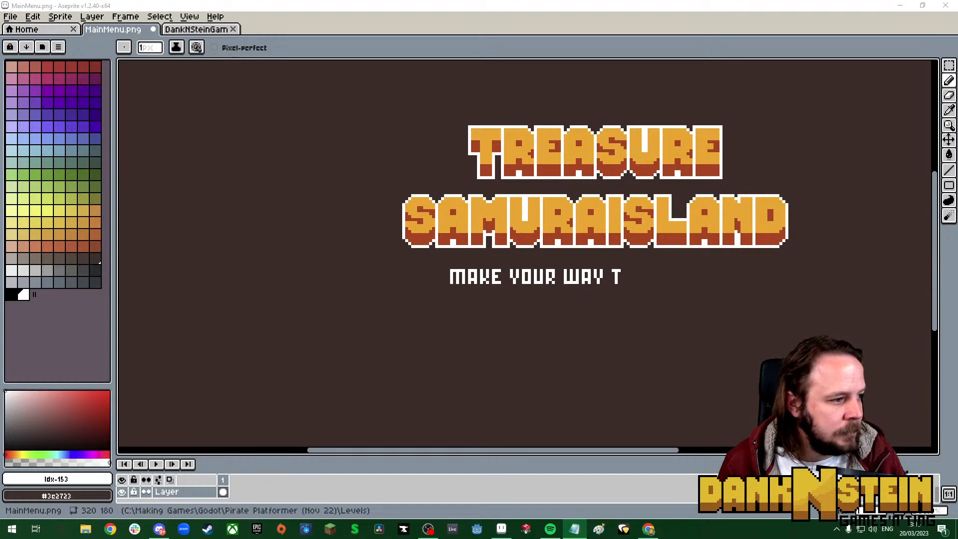
scroll(649, 278, up, 3)
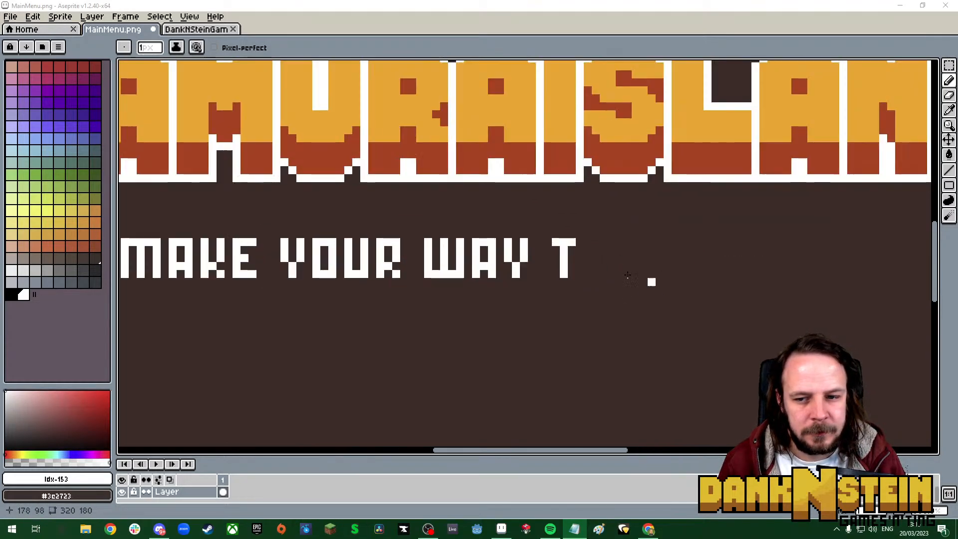
mouse_move(583, 243)
mouse_down()
mouse_move(589, 273)
mouse_move(605, 275)
mouse_move(606, 243)
mouse_move(594, 243)
mouse_up()
right_click(608, 244)
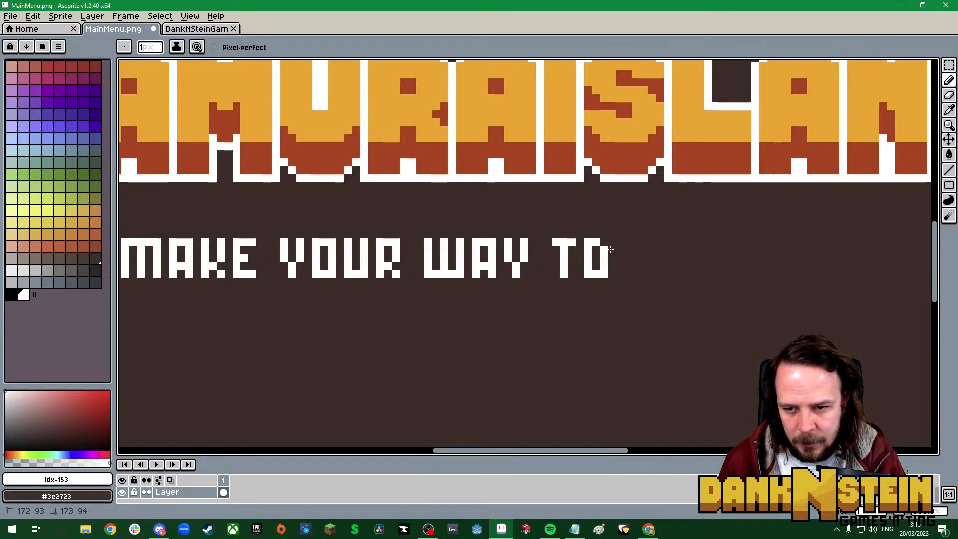
click(604, 242)
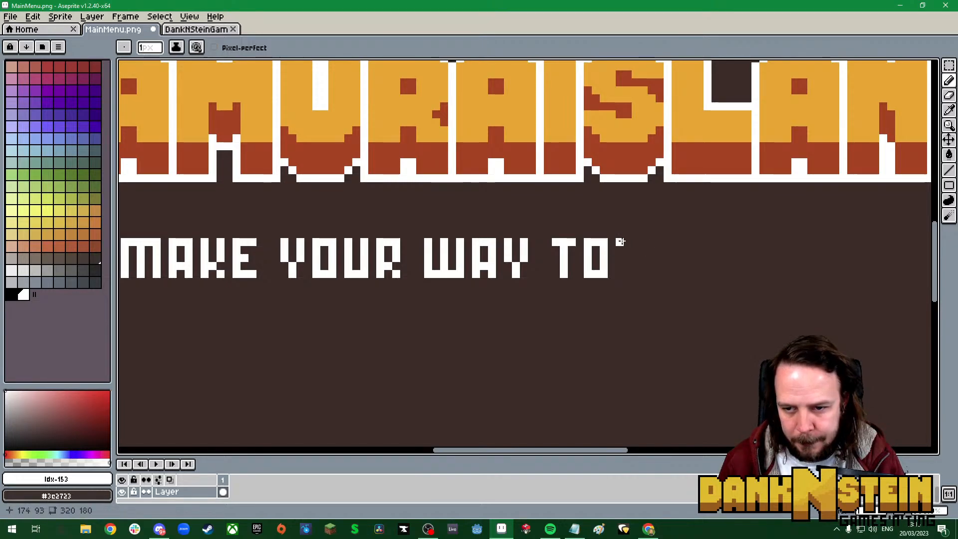
Draw the words "THE END" in white pixel letters after "MAKE YOUR WAY TO", matching the existing letter height
mouse_move(634, 242)
mouse_down()
mouse_move(654, 242)
mouse_move(644, 274)
mouse_up()
mouse_move(668, 243)
mouse_down()
mouse_move(668, 277)
mouse_move(678, 267)
mouse_move(684, 275)
mouse_up()
mouse_move(699, 242)
mouse_down()
mouse_move(702, 274)
mouse_move(713, 272)
mouse_move(707, 242)
mouse_move(747, 258)
mouse_move(748, 274)
mouse_move(763, 274)
mouse_move(753, 241)
mouse_move(767, 241)
mouse_move(780, 274)
mouse_move(780, 243)
mouse_up()
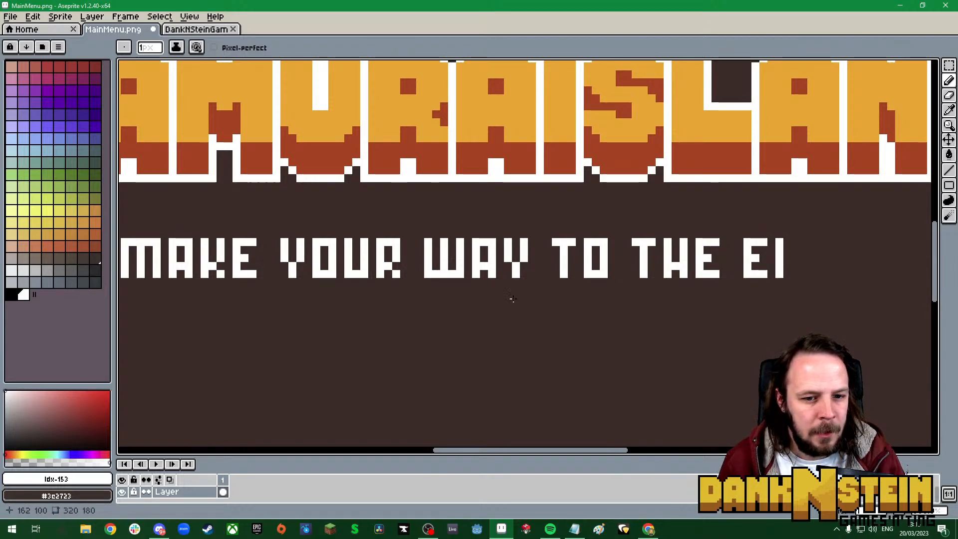
click(187, 31)
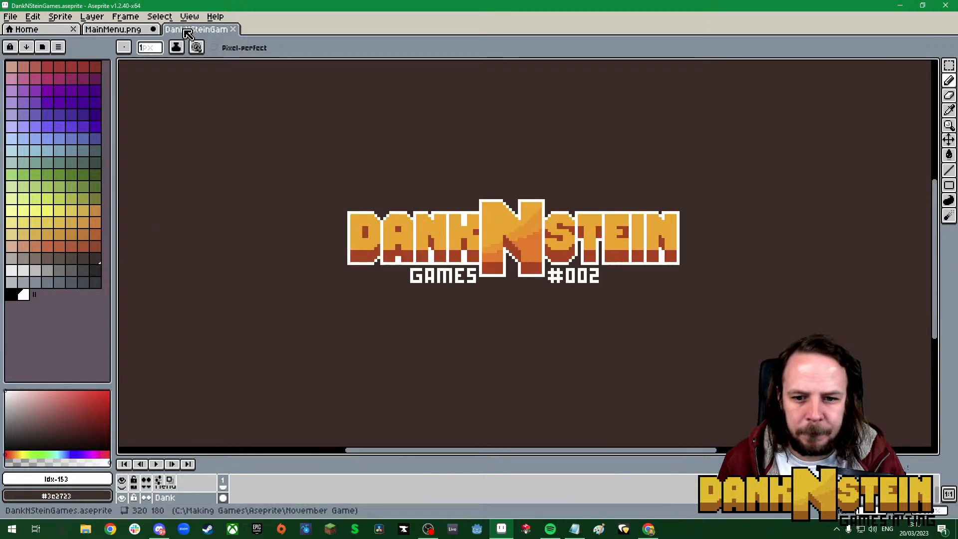
click(113, 30)
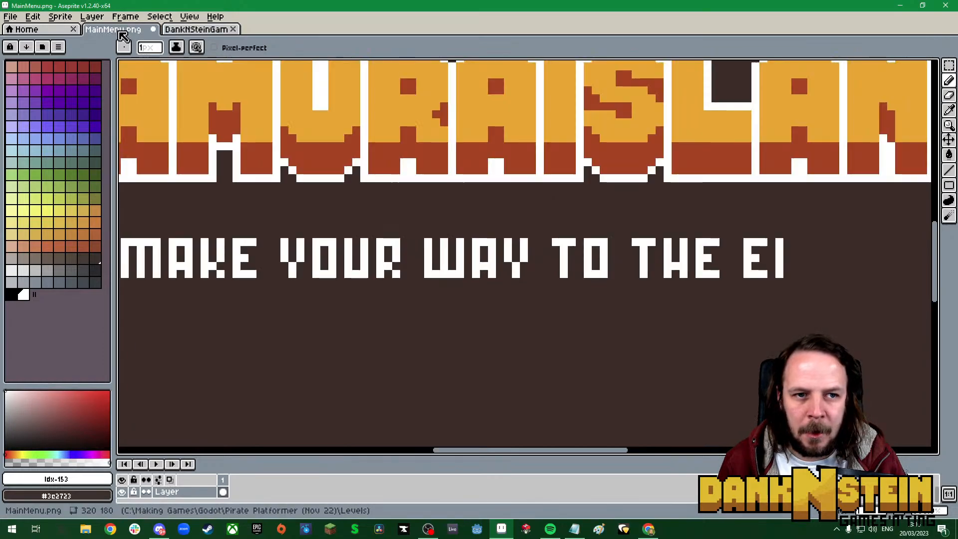
mouse_move(788, 242)
mouse_down()
mouse_move(801, 243)
mouse_move(797, 266)
mouse_move(812, 250)
mouse_move(812, 274)
mouse_move(828, 258)
mouse_move(828, 266)
mouse_up()
click(819, 242)
click(819, 274)
Draw the word "OF" in white pixel letters after "THE END" on the first instruction line
drag(597, 450, 668, 452)
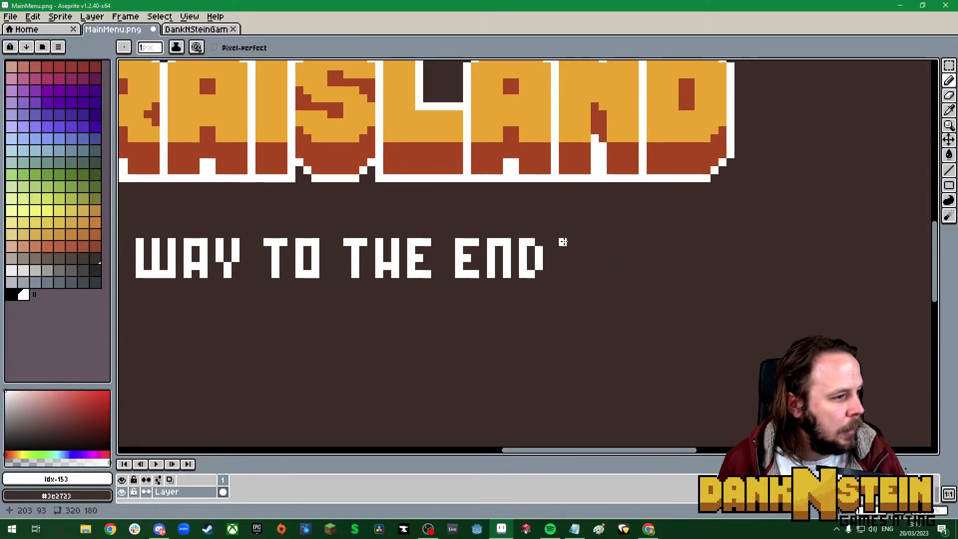
drag(563, 241, 572, 277)
right_click(563, 251)
mouse_move(571, 242)
mouse_down()
mouse_move(572, 259)
mouse_move(591, 245)
mouse_move(589, 271)
mouse_move(575, 275)
mouse_up()
mouse_move(604, 240)
mouse_down()
mouse_move(604, 275)
mouse_move(611, 233)
mouse_move(611, 243)
mouse_move(647, 250)
mouse_move(648, 274)
mouse_up()
click(604, 269)
click(611, 258)
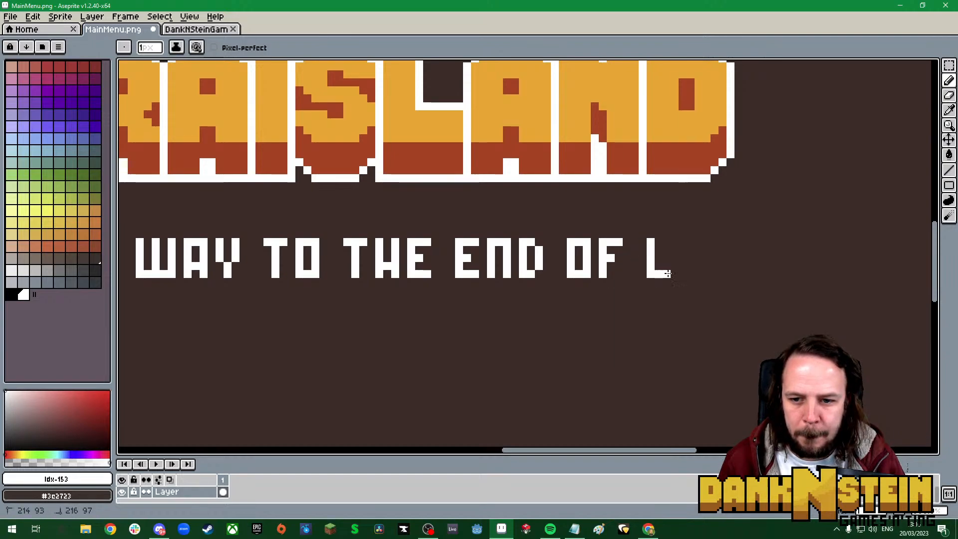
Draw the word "EACH" in white pixel letters after "OF" to end the first instruction line
click(668, 273)
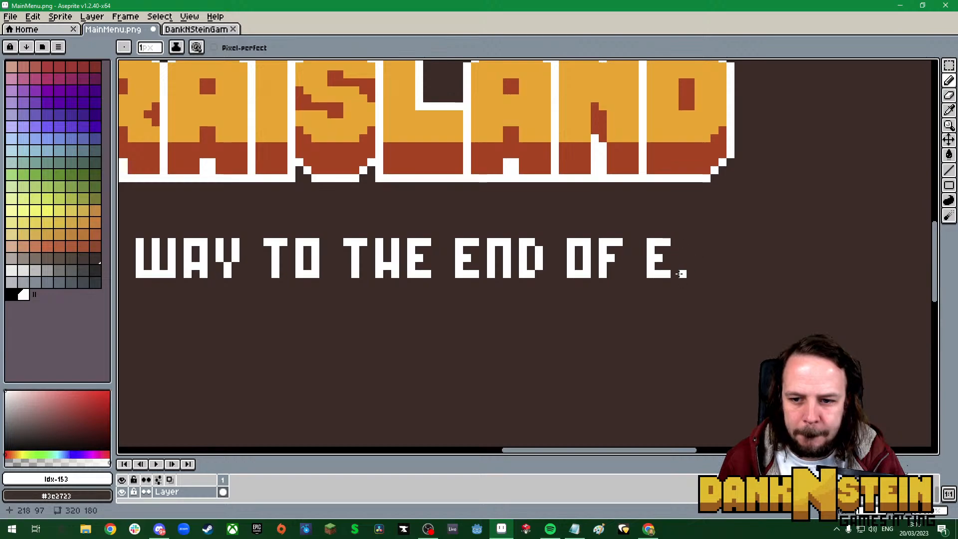
mouse_move(682, 274)
mouse_down()
mouse_move(680, 243)
mouse_move(699, 242)
mouse_move(699, 275)
mouse_move(691, 266)
mouse_move(713, 242)
mouse_move(714, 274)
mouse_up()
click(690, 260)
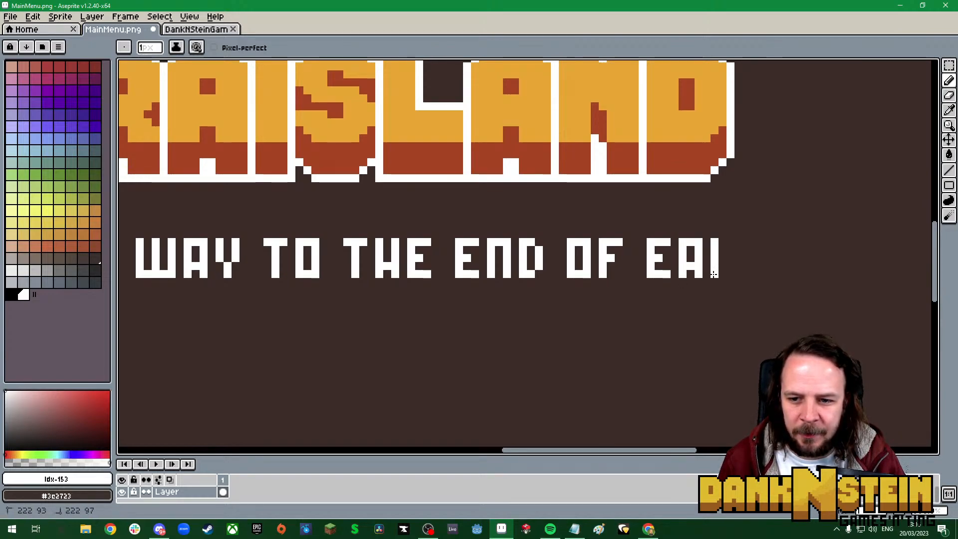
click(723, 274)
click(722, 242)
click(732, 242)
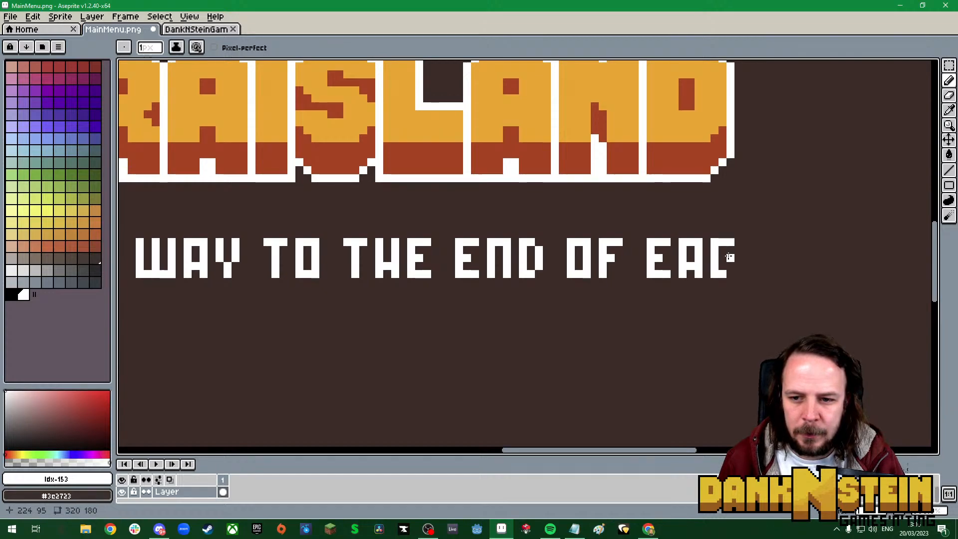
click(731, 274)
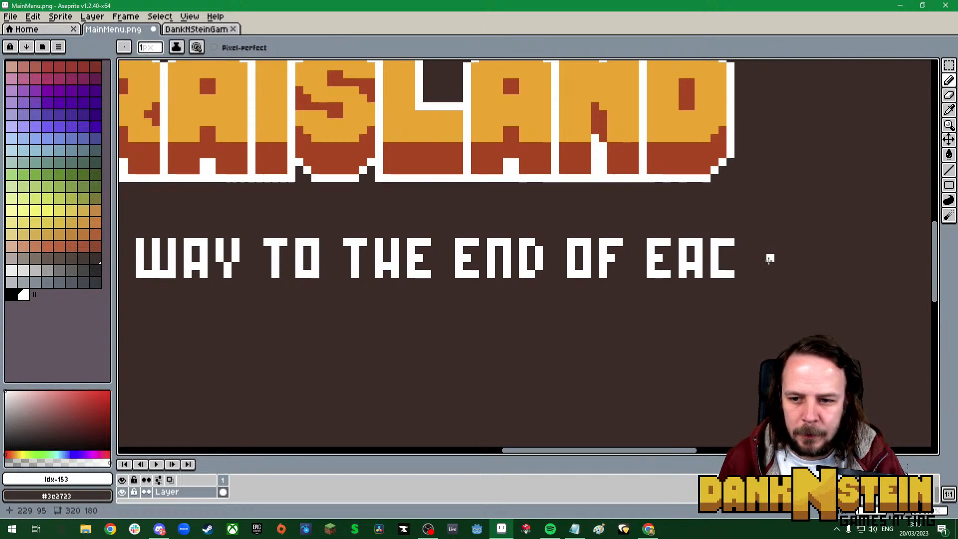
mouse_move(745, 242)
mouse_down()
mouse_move(744, 274)
mouse_move(751, 257)
mouse_move(764, 273)
mouse_up()
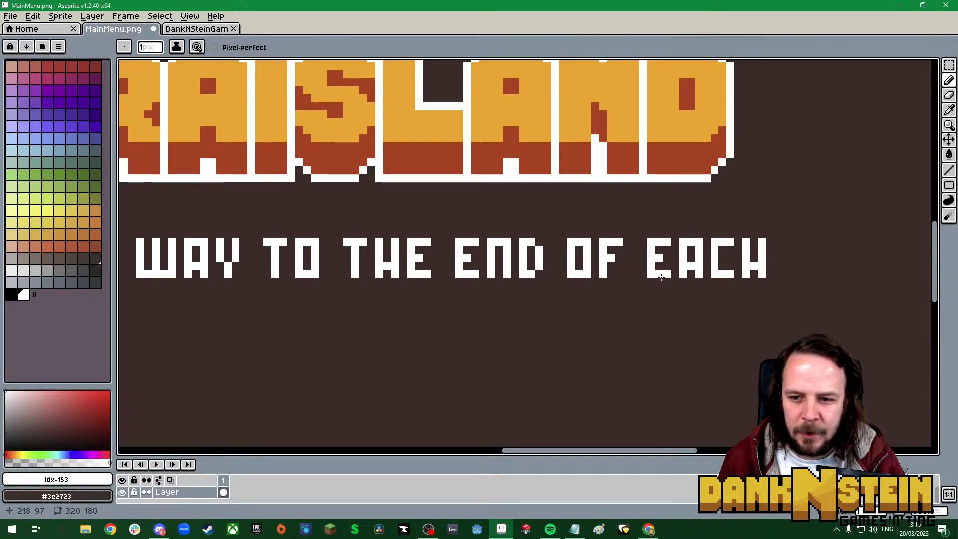
Start a second instruction line with the word "LEVEL" in white pixels, left-aligned beneath "MAKE"
scroll(584, 298, down, 2)
scroll(472, 321, up, 1)
scroll(369, 319, up, 1)
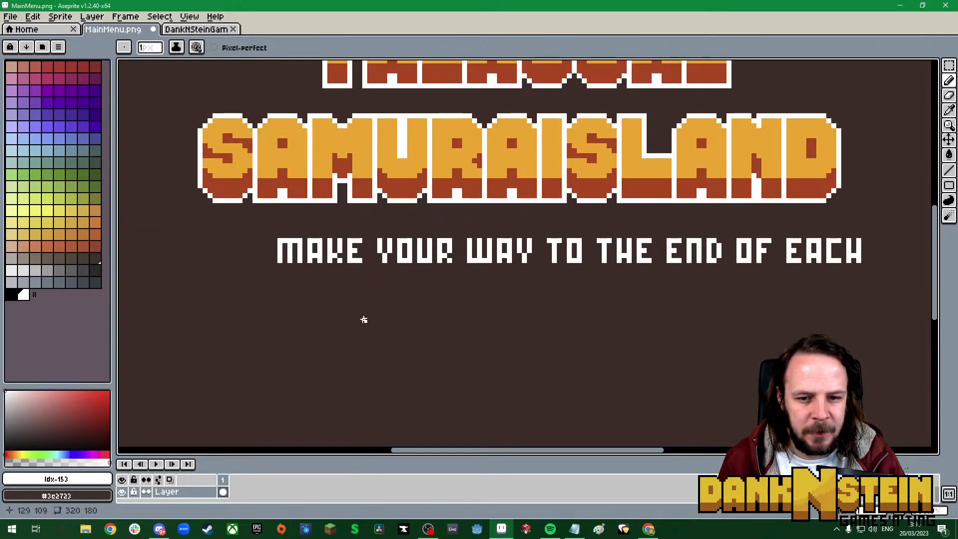
scroll(264, 300, up, 1)
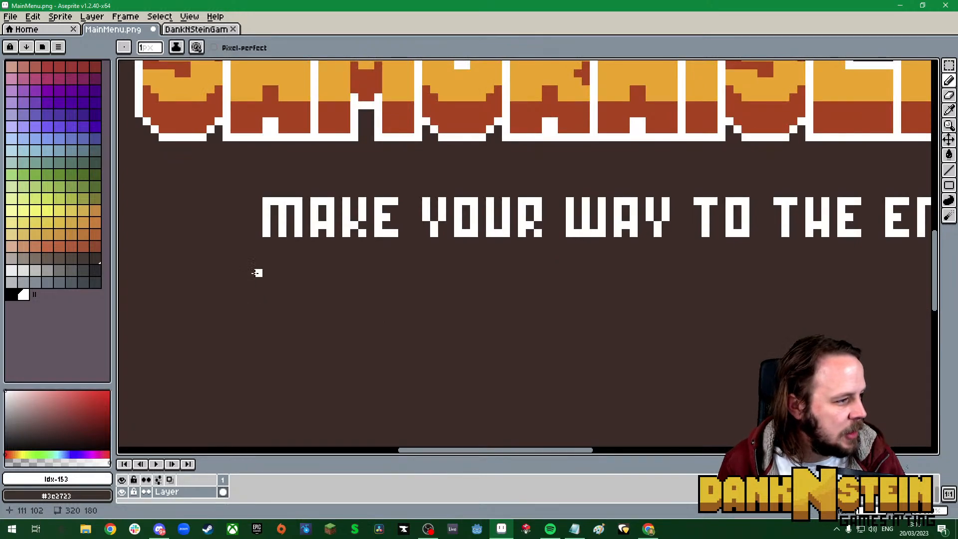
mouse_move(267, 257)
mouse_down()
mouse_move(266, 289)
mouse_move(285, 289)
mouse_up()
mouse_move(299, 256)
mouse_down()
mouse_move(297, 286)
mouse_move(314, 287)
mouse_move(318, 256)
mouse_up()
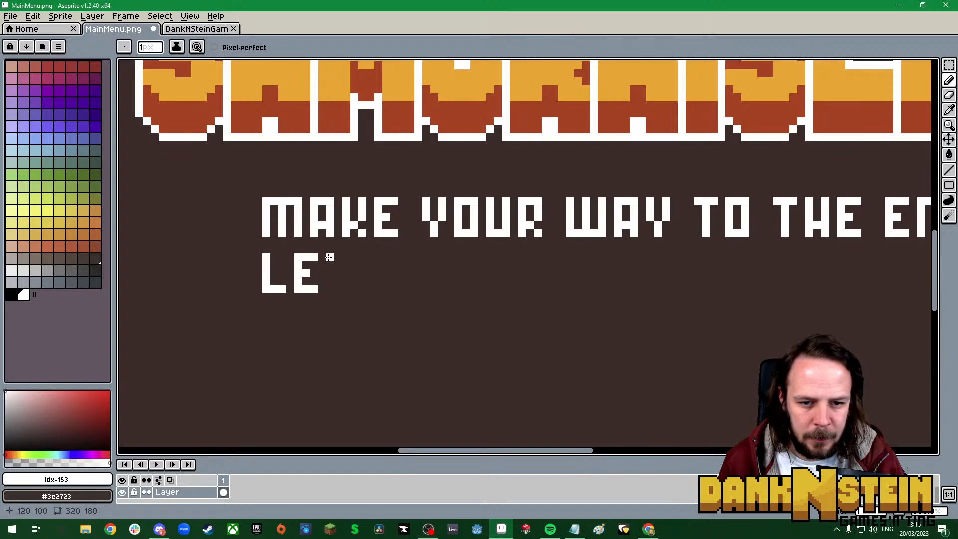
mouse_move(330, 257)
mouse_down()
mouse_move(330, 286)
mouse_move(341, 293)
mouse_move(346, 254)
mouse_up()
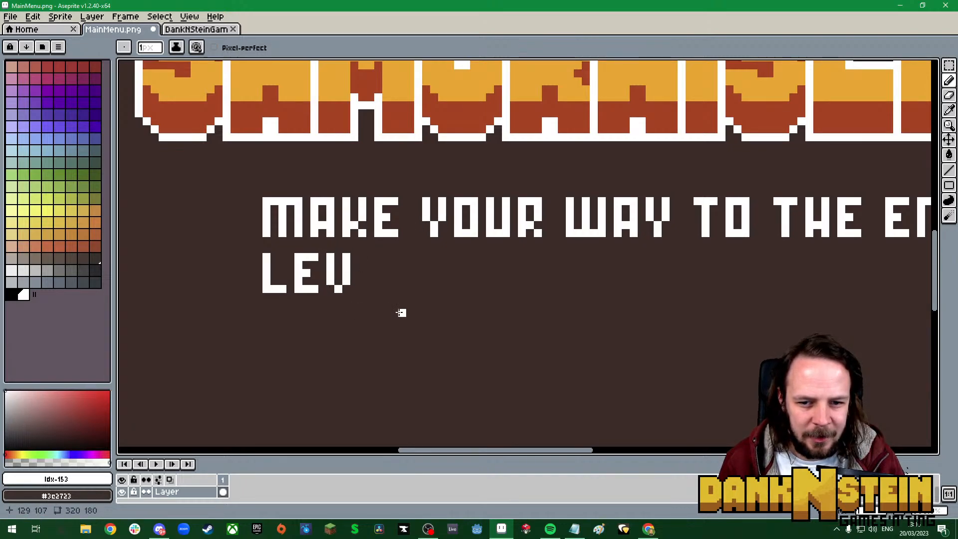
scroll(403, 310, down, 1)
scroll(389, 312, up, 1)
mouse_move(379, 242)
mouse_down()
mouse_move(377, 286)
mouse_move(393, 286)
mouse_move(384, 255)
mouse_move(405, 250)
mouse_move(406, 288)
mouse_move(429, 287)
mouse_up()
click(385, 270)
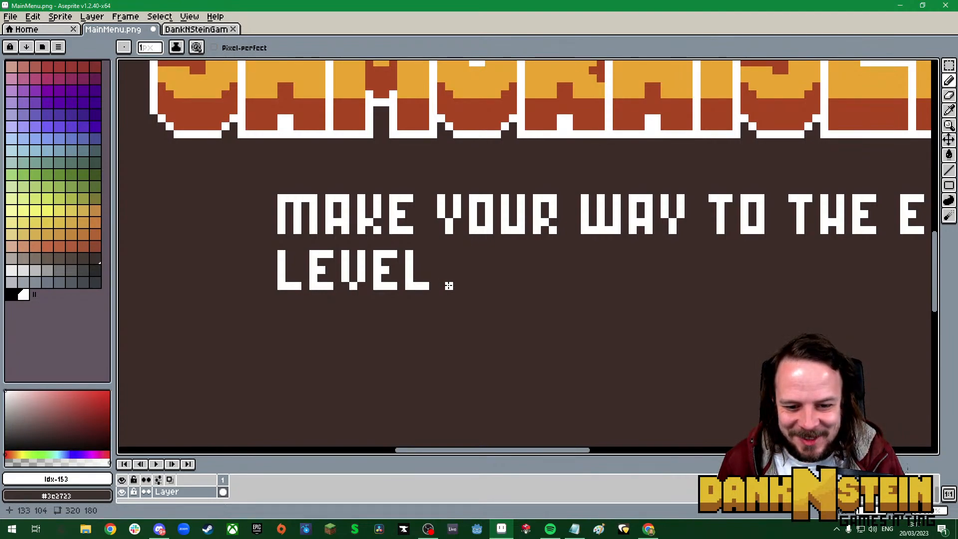
Draw the word "AND" in white pixel letters after "LEVEL" on the second instruction line
mouse_move(458, 286)
mouse_down()
mouse_move(459, 254)
mouse_move(476, 255)
mouse_move(471, 287)
mouse_move(469, 275)
mouse_move(490, 275)
mouse_move(489, 286)
mouse_move(495, 256)
mouse_move(509, 256)
mouse_move(505, 289)
mouse_up()
mouse_move(521, 254)
mouse_down()
mouse_move(521, 289)
mouse_move(526, 255)
mouse_move(538, 283)
mouse_up()
scroll(569, 318, down, 3)
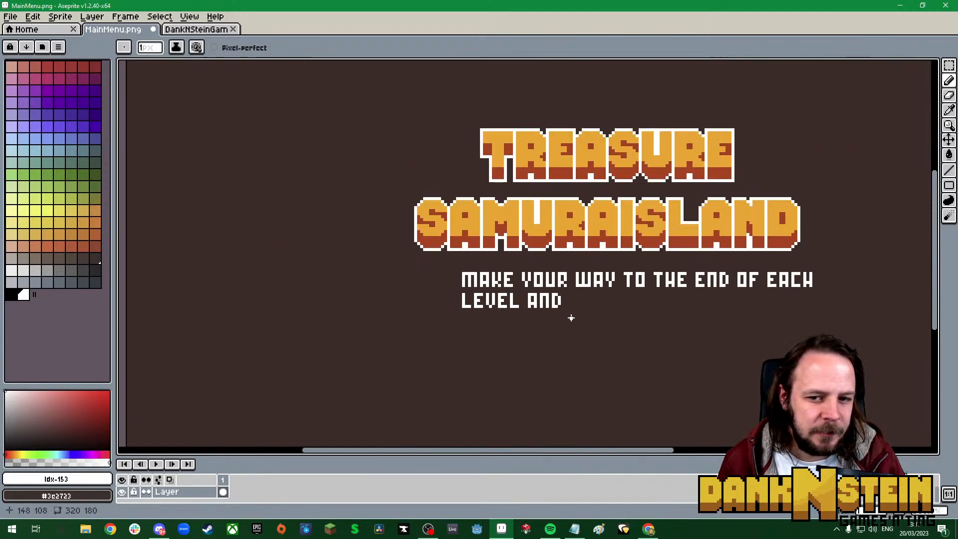
Draw the word "GRAB" in white pixel letters after "LEVEL AND"
scroll(653, 344, up, 3)
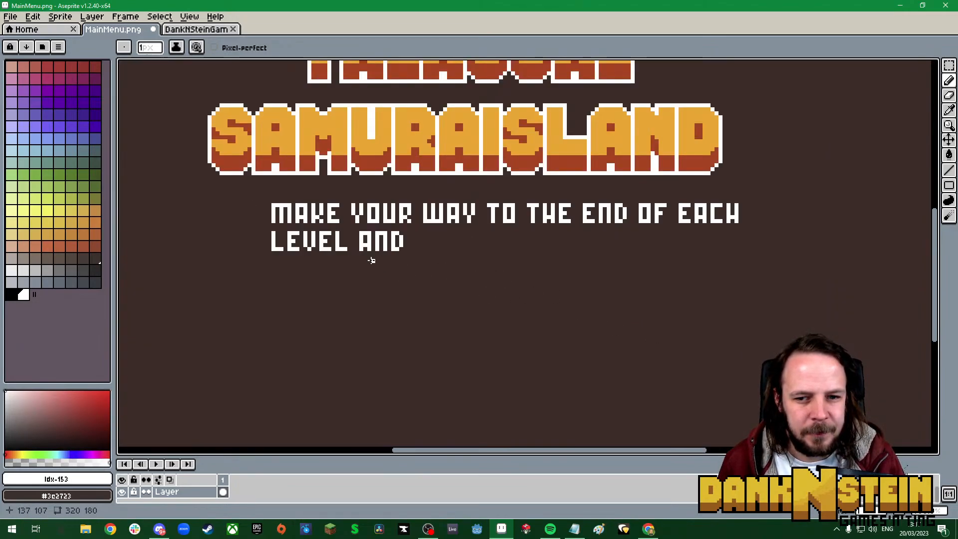
scroll(378, 241, up, 1)
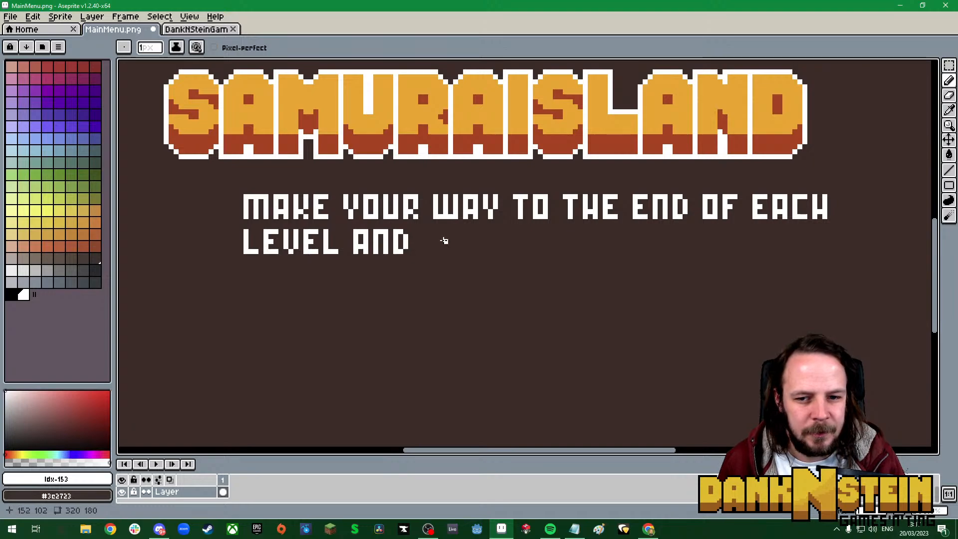
scroll(445, 241, up, 1)
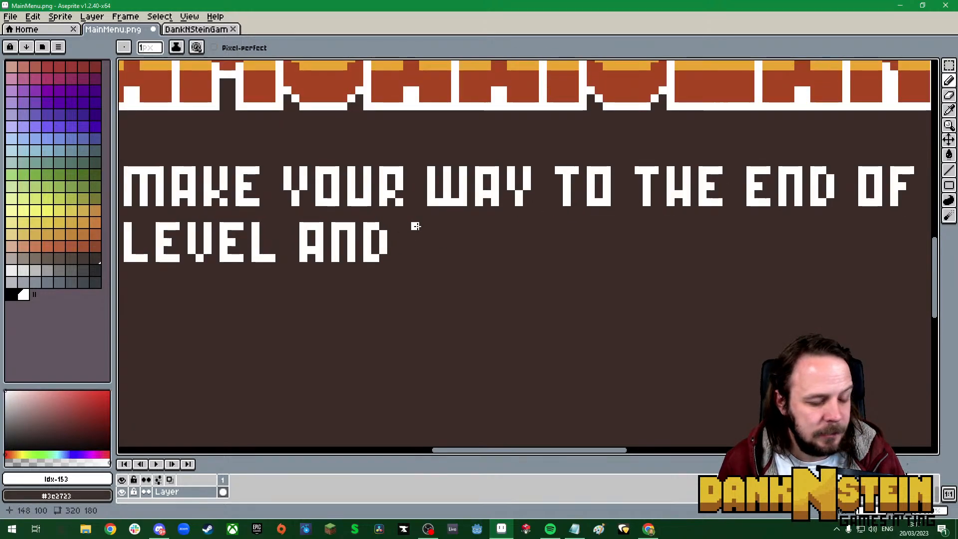
mouse_move(416, 226)
mouse_down()
mouse_move(417, 259)
mouse_move(432, 259)
mouse_move(422, 225)
mouse_move(446, 227)
mouse_move(447, 258)
mouse_up()
mouse_move(451, 225)
mouse_down()
mouse_move(465, 258)
mouse_move(479, 226)
mouse_move(478, 260)
mouse_up()
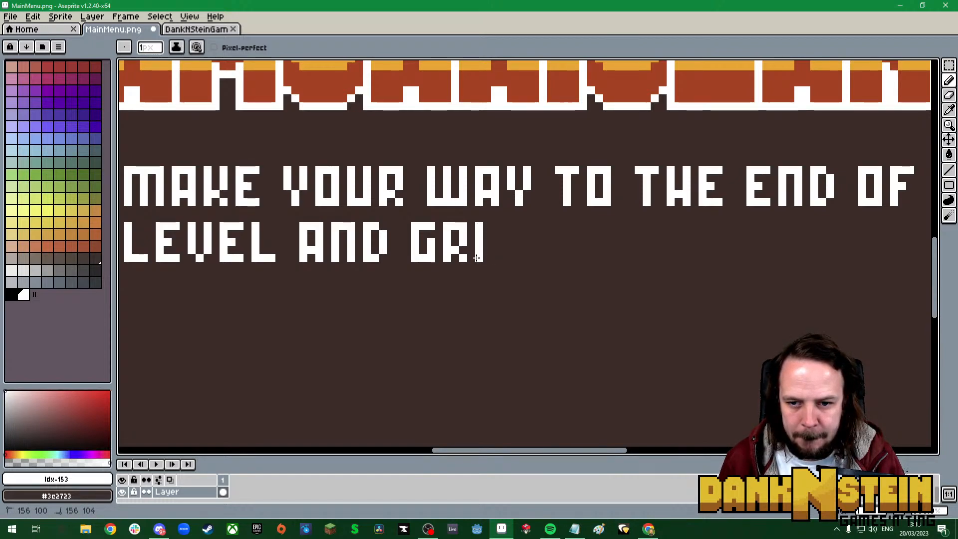
mouse_move(484, 227)
mouse_down()
mouse_move(497, 227)
mouse_move(498, 259)
mouse_move(507, 233)
mouse_move(508, 257)
mouse_move(524, 255)
mouse_up()
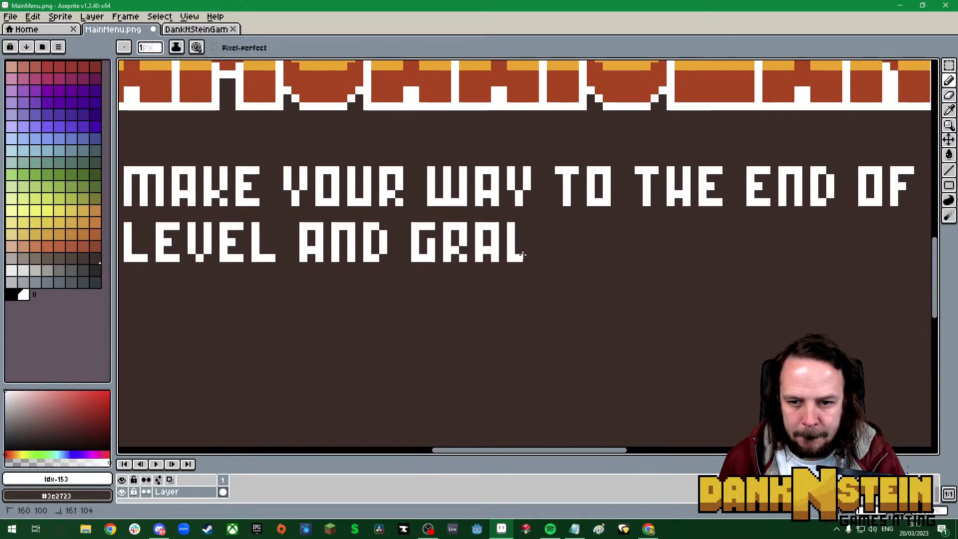
click(519, 226)
click(527, 226)
click(527, 234)
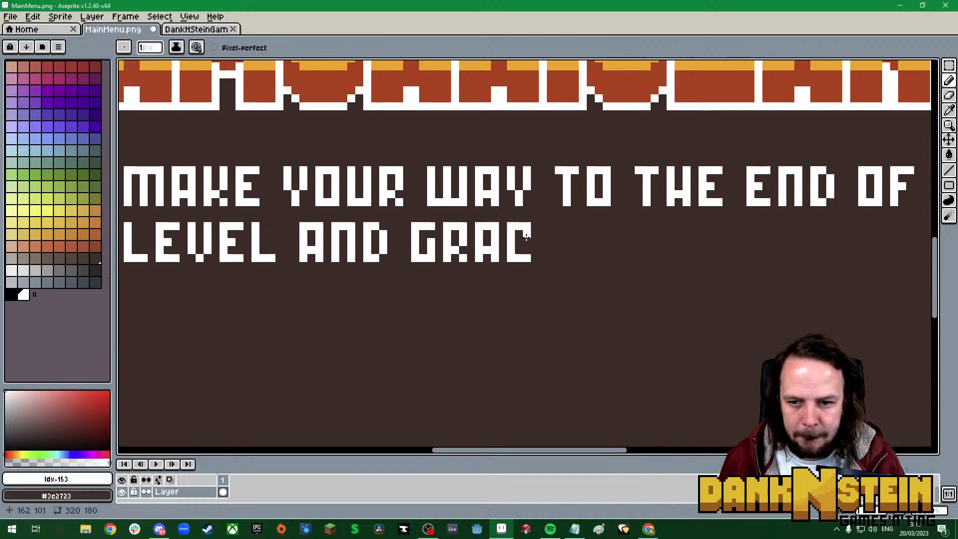
click(520, 242)
click(528, 248)
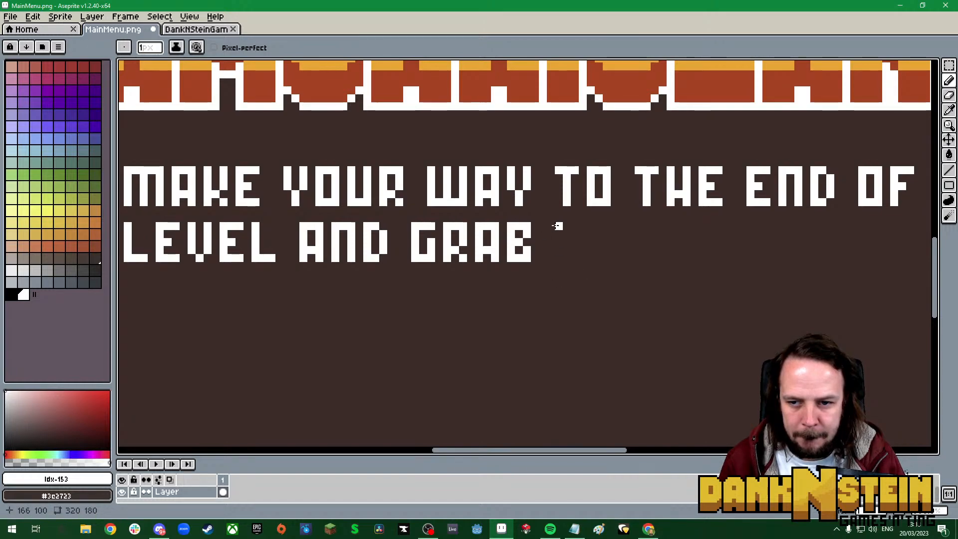
Draw the word "THE" in white pixel letters after "GRAB" on the second instruction line
mouse_move(558, 226)
mouse_down()
mouse_move(578, 225)
mouse_move(569, 261)
mouse_up()
drag(591, 227, 591, 258)
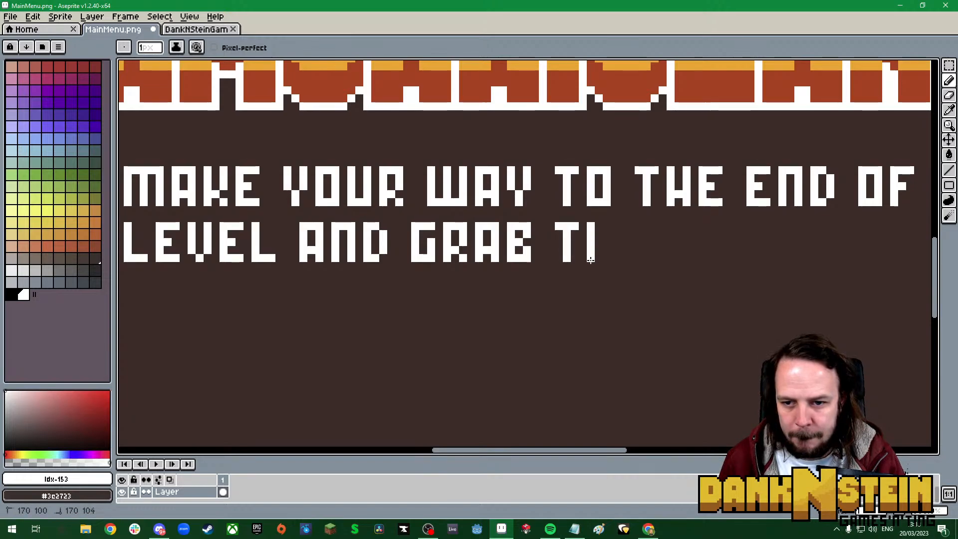
click(599, 242)
click(599, 247)
drag(607, 224, 607, 260)
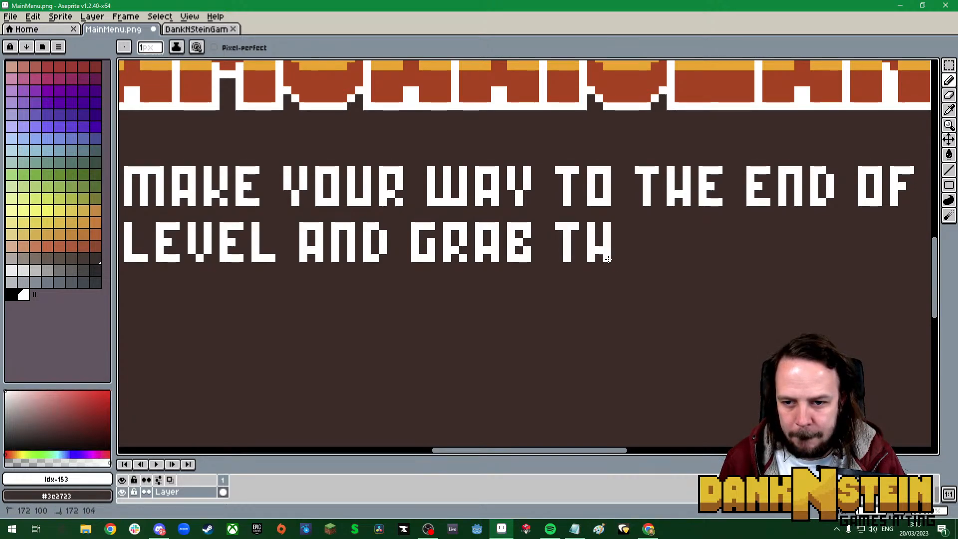
mouse_move(622, 226)
mouse_down()
mouse_move(623, 258)
mouse_move(636, 258)
mouse_move(630, 226)
mouse_up()
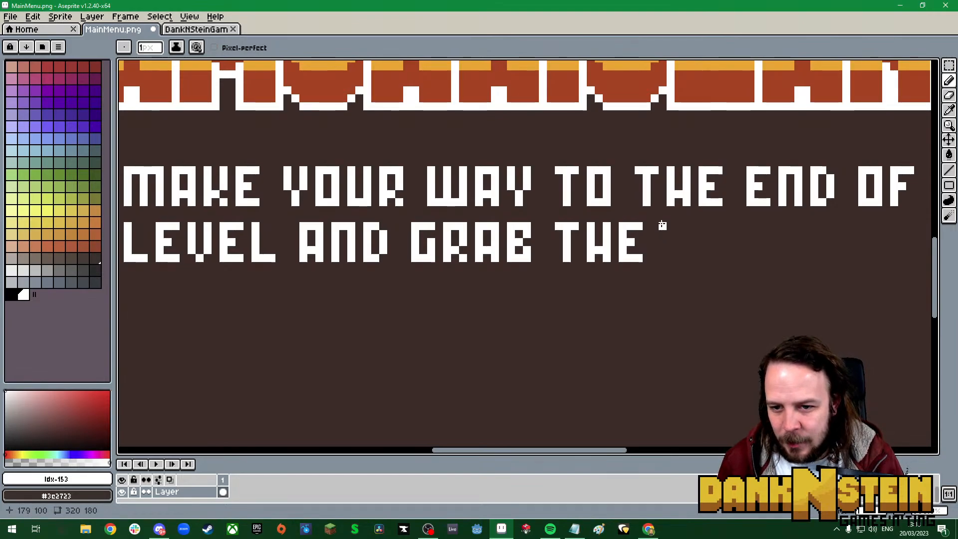
Draw the word "TREASURE" in white pixel letters after "THE" on the second instruction line
mouse_move(666, 224)
mouse_down()
mouse_move(696, 226)
mouse_move(680, 234)
mouse_move(679, 259)
mouse_up()
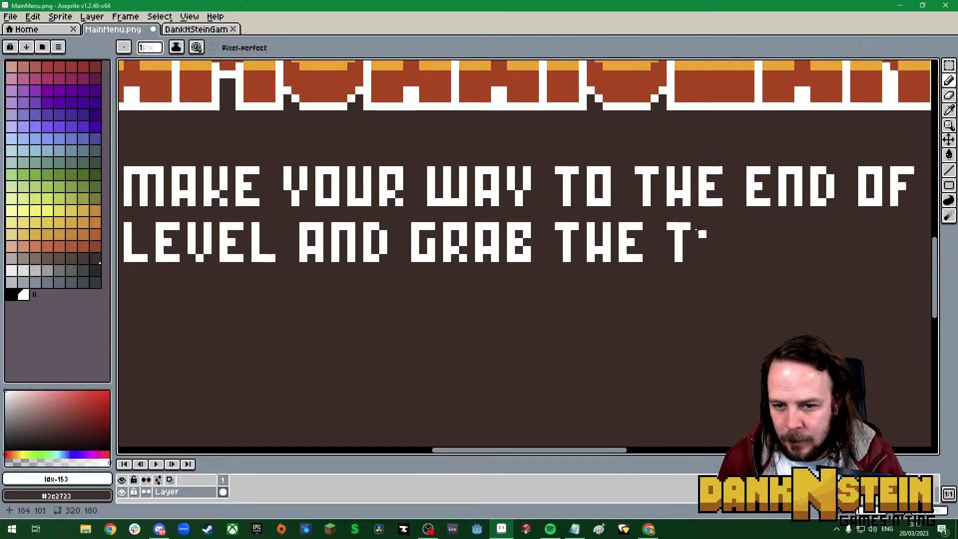
mouse_move(702, 226)
mouse_down()
mouse_move(704, 260)
mouse_move(708, 226)
mouse_move(721, 227)
mouse_move(712, 251)
mouse_move(719, 259)
mouse_move(735, 226)
mouse_move(750, 259)
mouse_up()
click(711, 250)
click(719, 258)
click(743, 242)
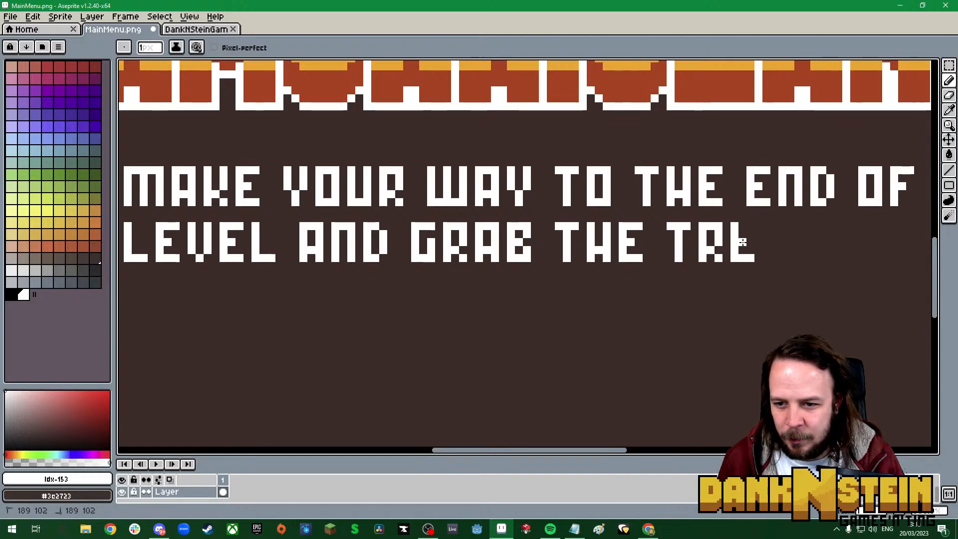
click(743, 226)
drag(767, 226, 766, 261)
click(771, 227)
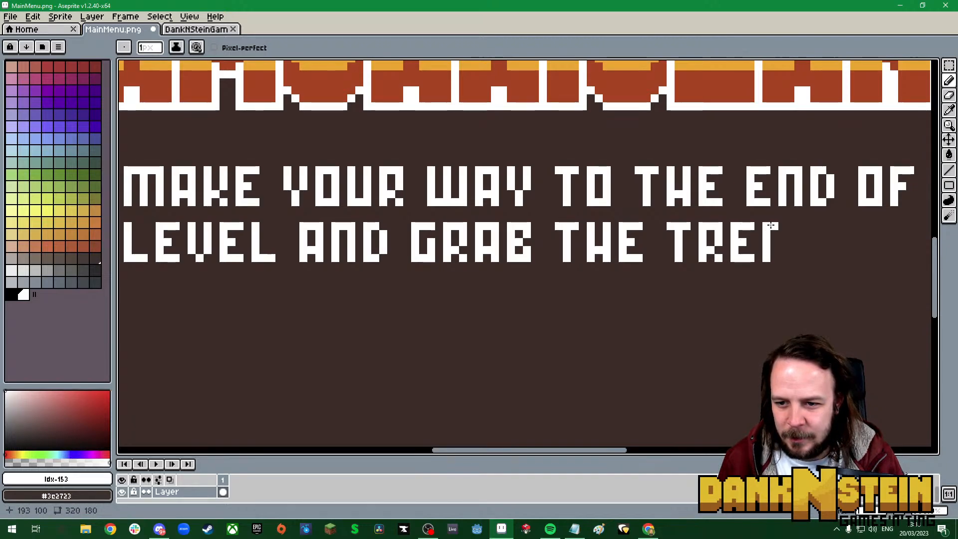
drag(783, 228, 784, 260)
click(775, 245)
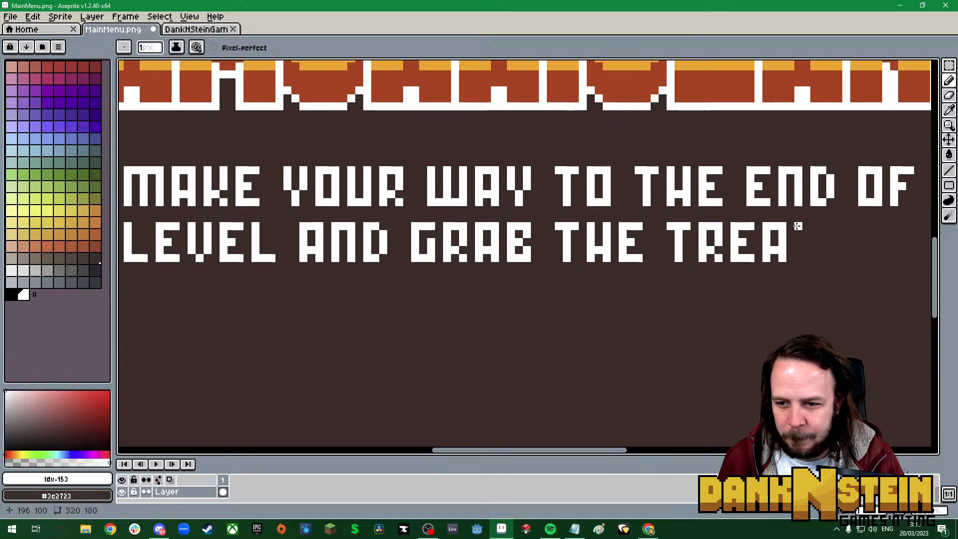
mouse_move(798, 227)
mouse_down()
mouse_move(800, 243)
mouse_move(813, 243)
mouse_move(814, 256)
mouse_move(799, 257)
mouse_move(830, 226)
mouse_move(831, 258)
mouse_move(845, 257)
mouse_move(845, 228)
mouse_move(862, 226)
mouse_move(861, 260)
mouse_up()
mouse_move(862, 225)
mouse_down()
mouse_move(876, 225)
mouse_move(867, 244)
mouse_move(885, 260)
mouse_up()
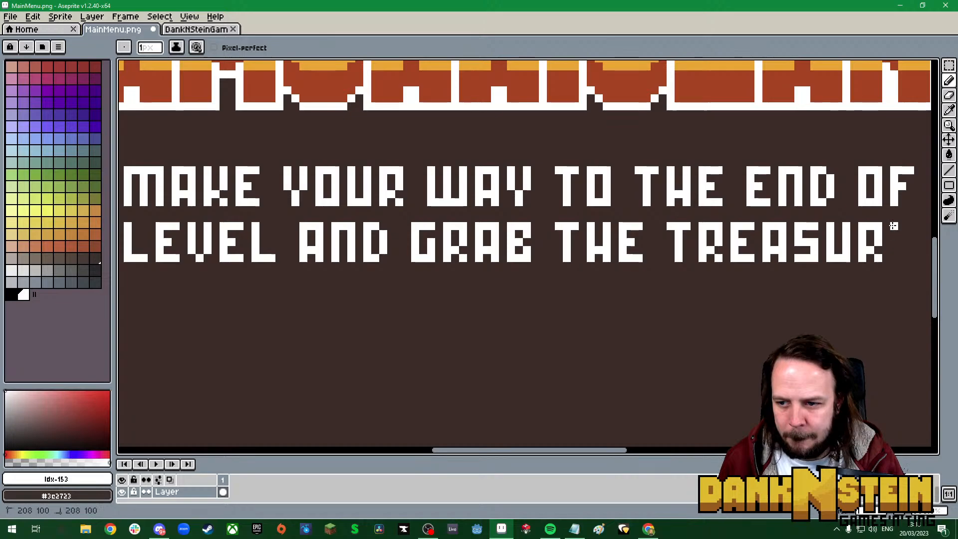
mouse_move(894, 223)
mouse_down()
mouse_move(895, 261)
mouse_move(916, 259)
mouse_move(901, 242)
mouse_move(915, 227)
mouse_up()
Show the grid over the canvas as a guide for centring the instruction text
scroll(637, 284, down, 3)
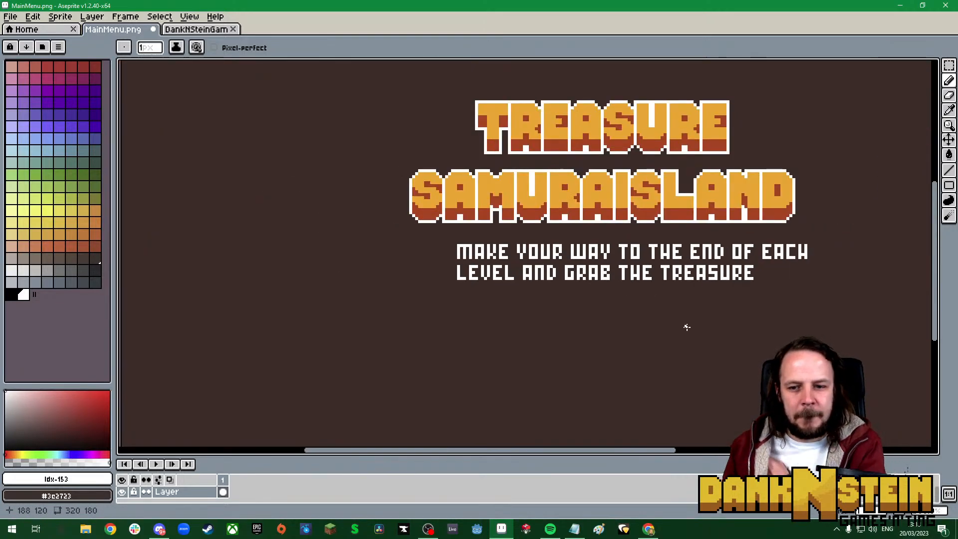
scroll(691, 322, down, 5)
scroll(723, 325, up, 3)
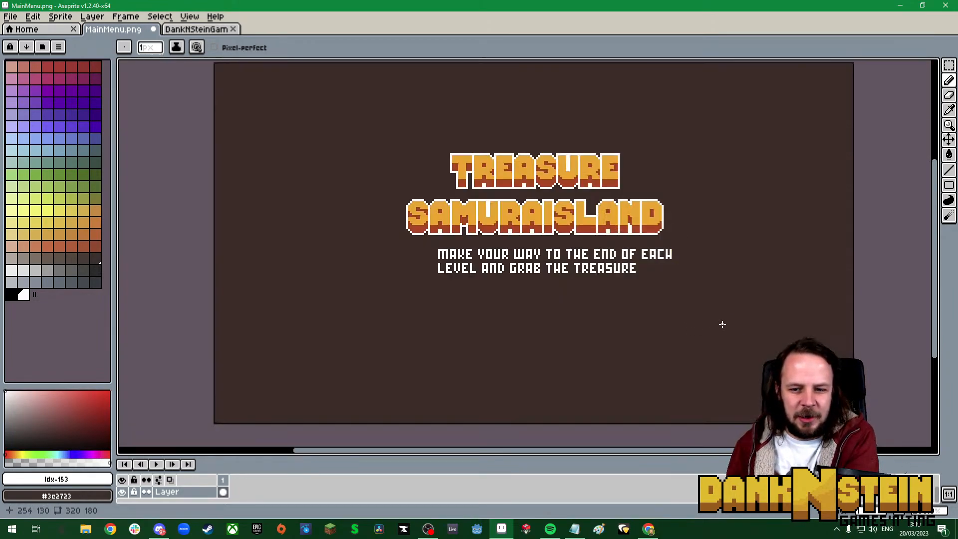
scroll(552, 297, up, 2)
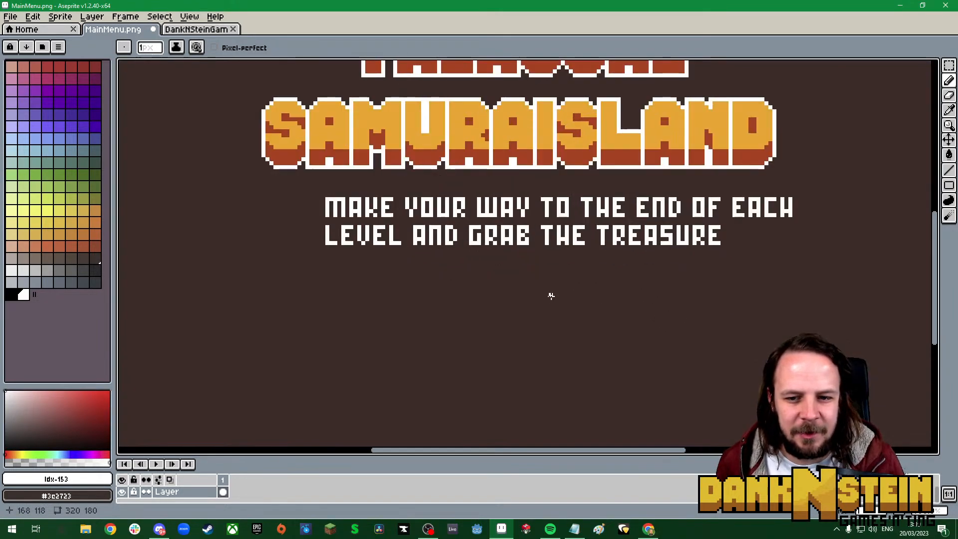
click(954, 71)
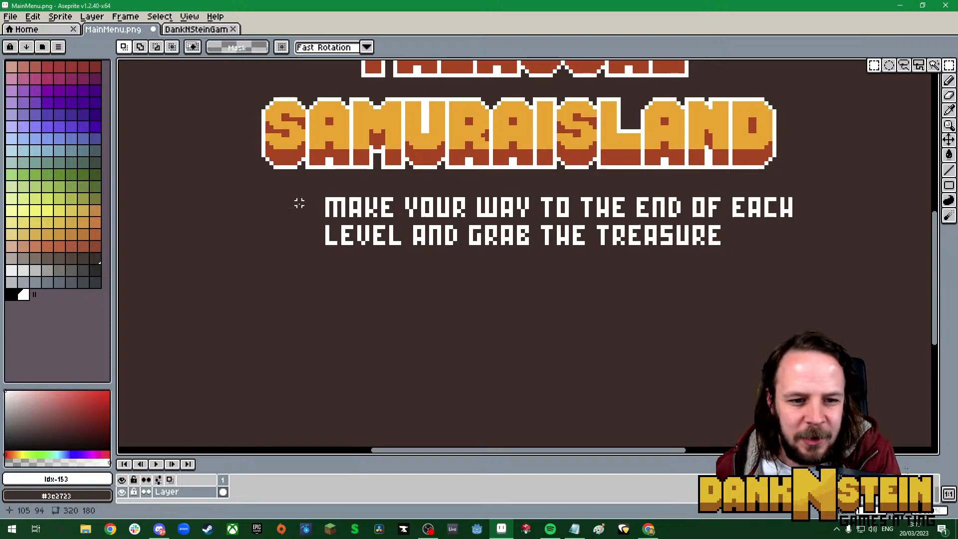
click(190, 17)
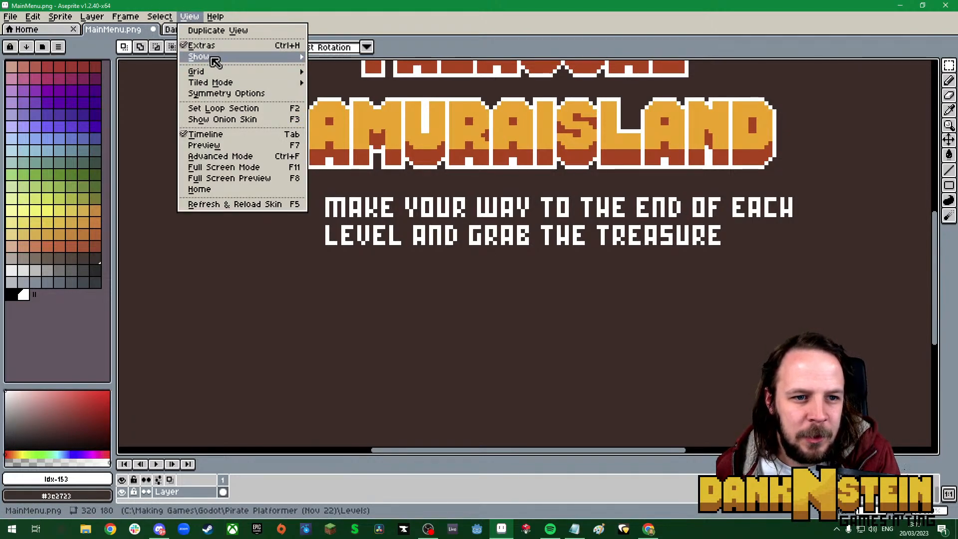
mouse_move(208, 71)
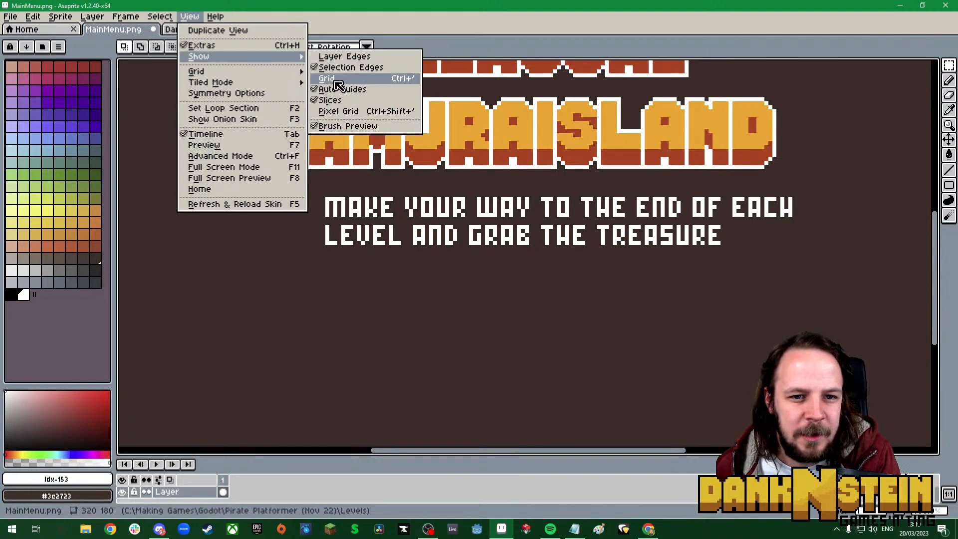
click(325, 79)
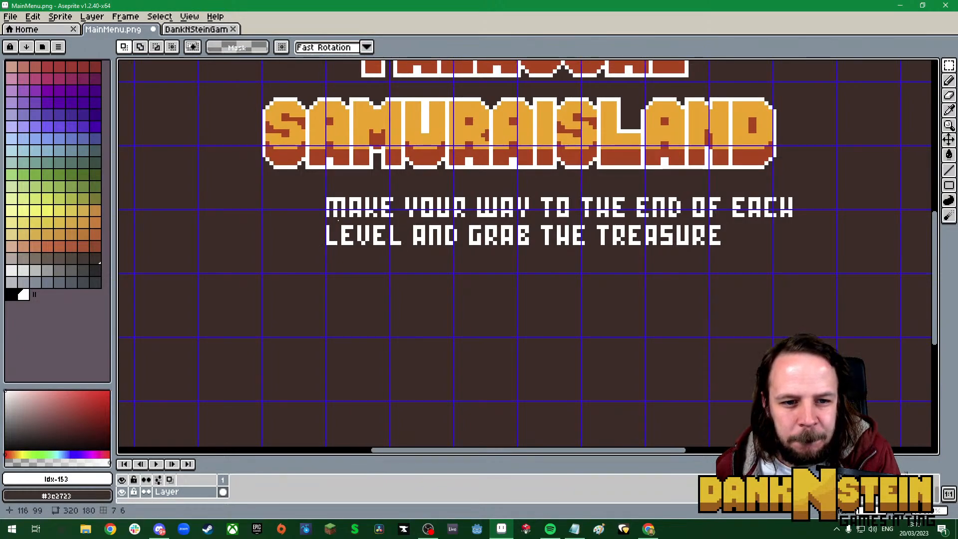
Move the first instruction line about 10 pixels left to centre it under the title, and fill the leftover patch with the background brown
drag(327, 197, 792, 218)
drag(525, 215, 487, 214)
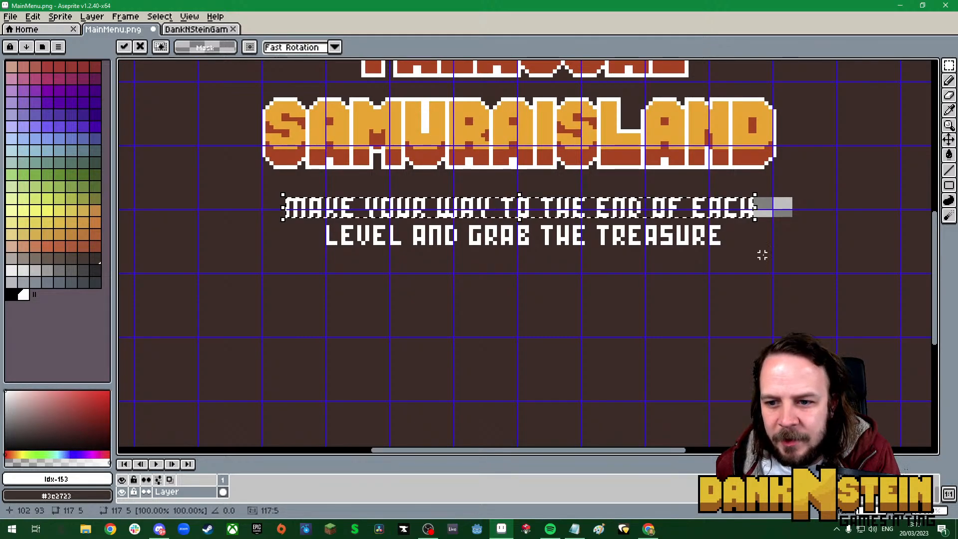
click(762, 239)
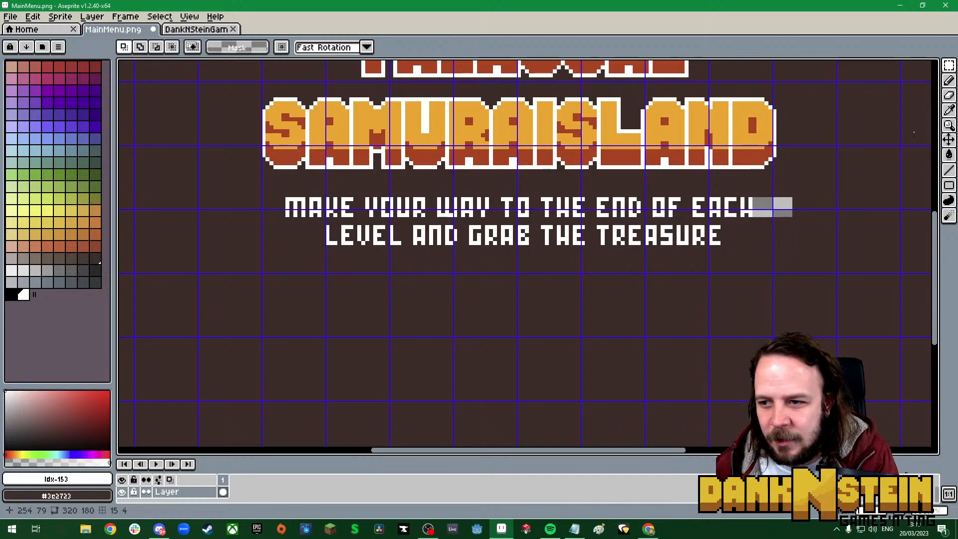
key(g)
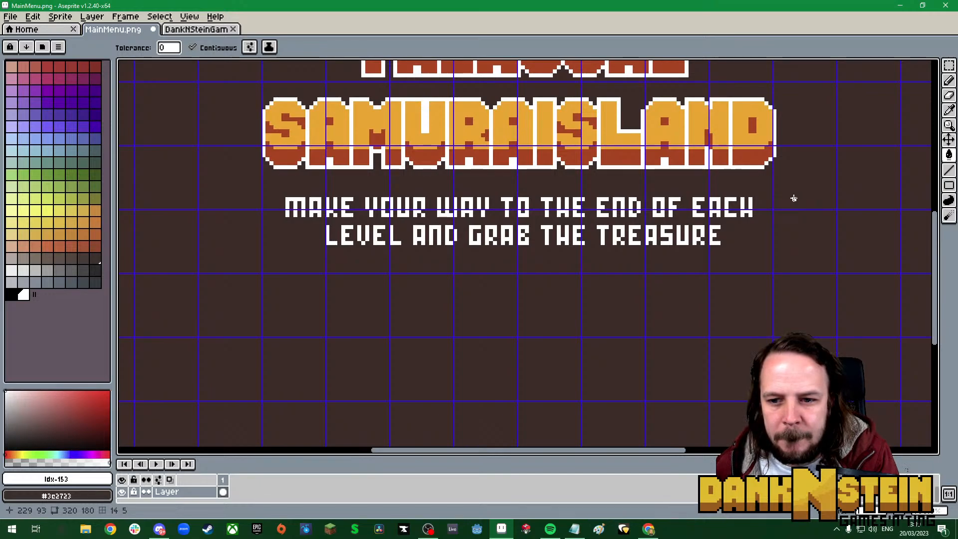
Shift the "LEVEL AND GRAB THE TREASURE" line slightly left to centre it, and fill the leftover strip with the background brown
key(m)
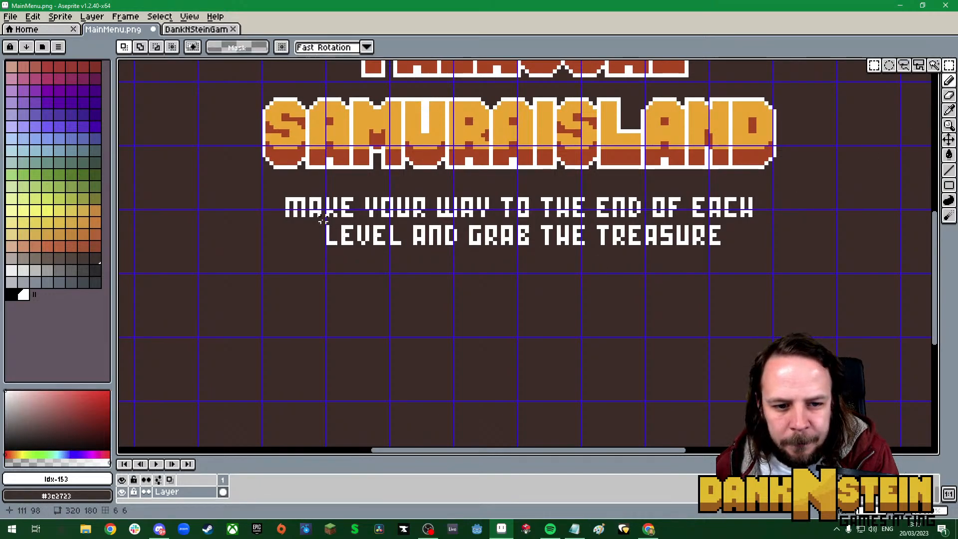
drag(327, 228, 719, 244)
drag(694, 241, 671, 240)
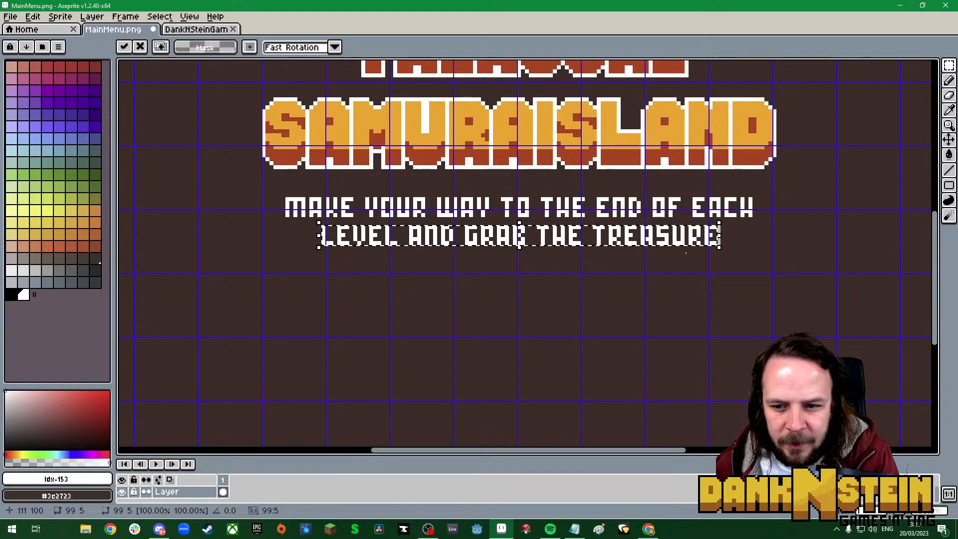
click(691, 255)
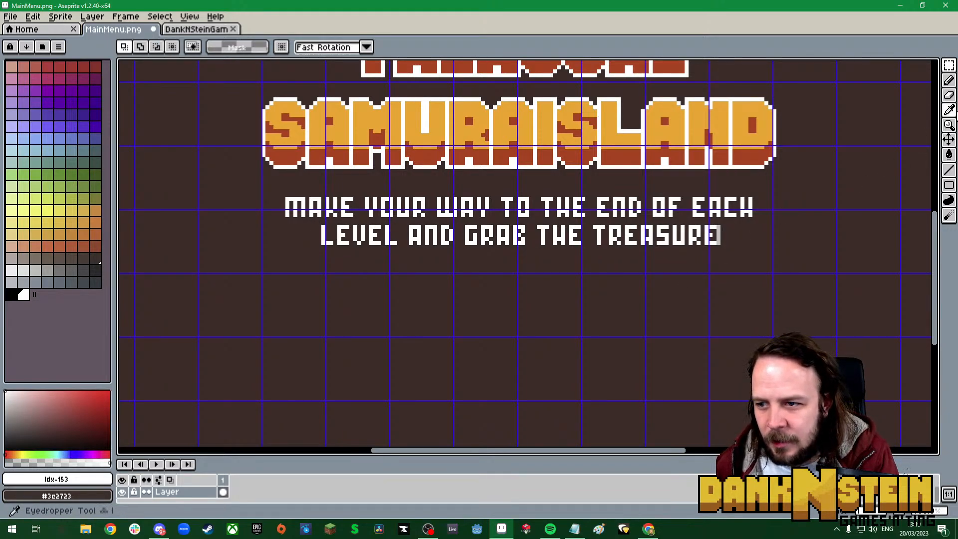
key(g)
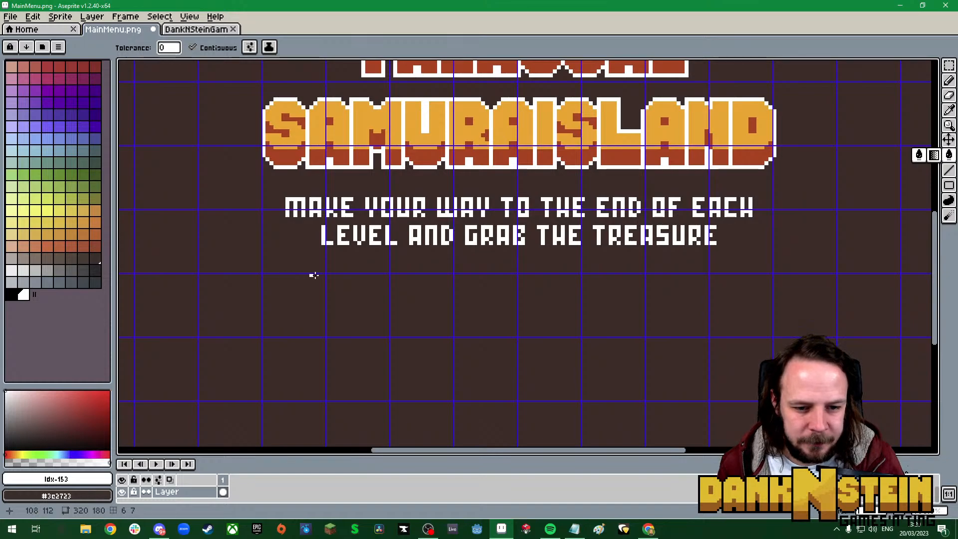
Start a new text line below the instructions with a white pixel letter "P", leaving a gap under "LEVEL"
click(327, 276)
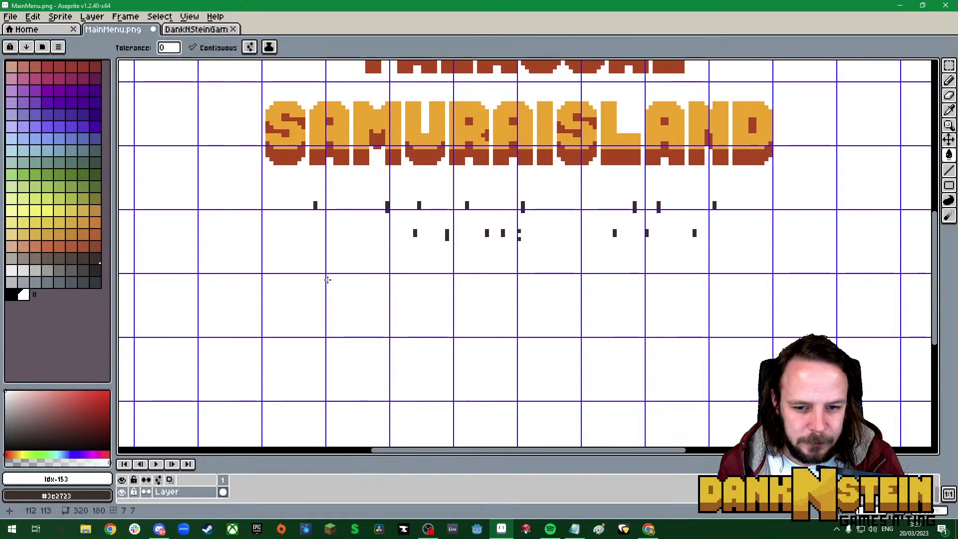
key(ctrl+z)
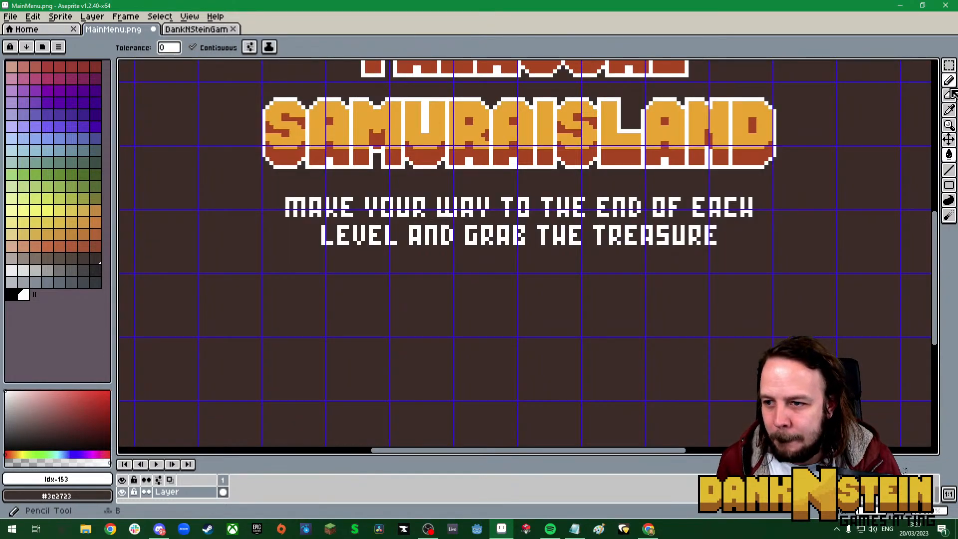
key(b)
click(327, 275)
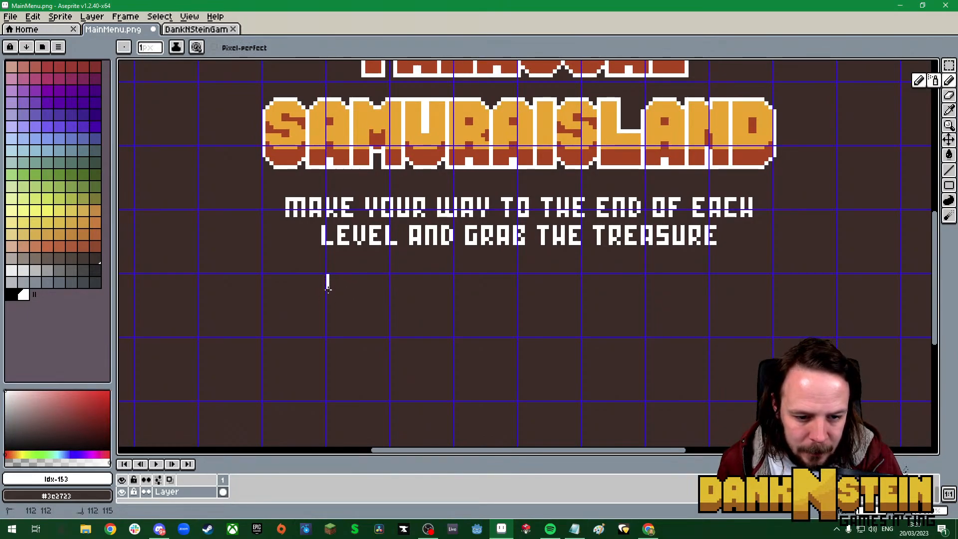
mouse_move(327, 277)
mouse_down()
mouse_move(336, 277)
mouse_move(328, 285)
mouse_up()
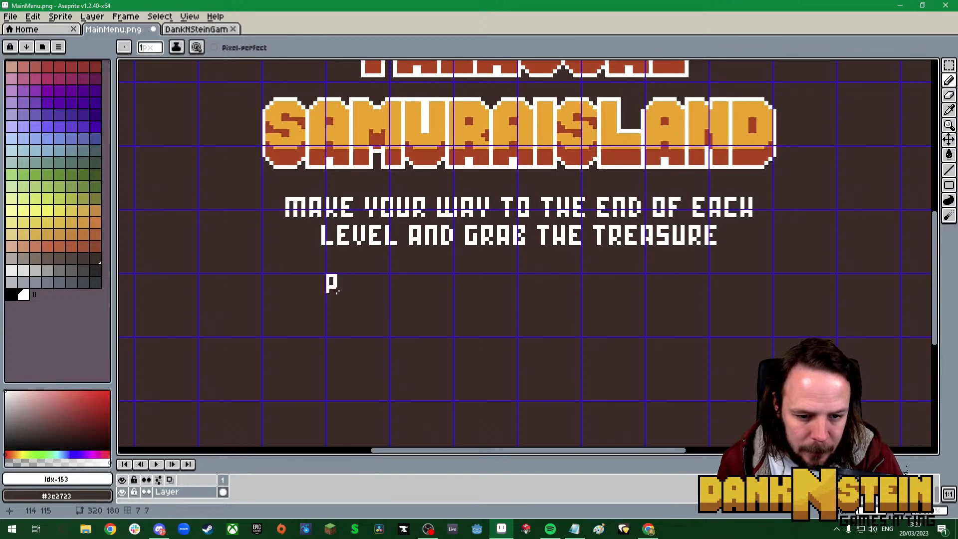
Hide the canvas grid
click(189, 16)
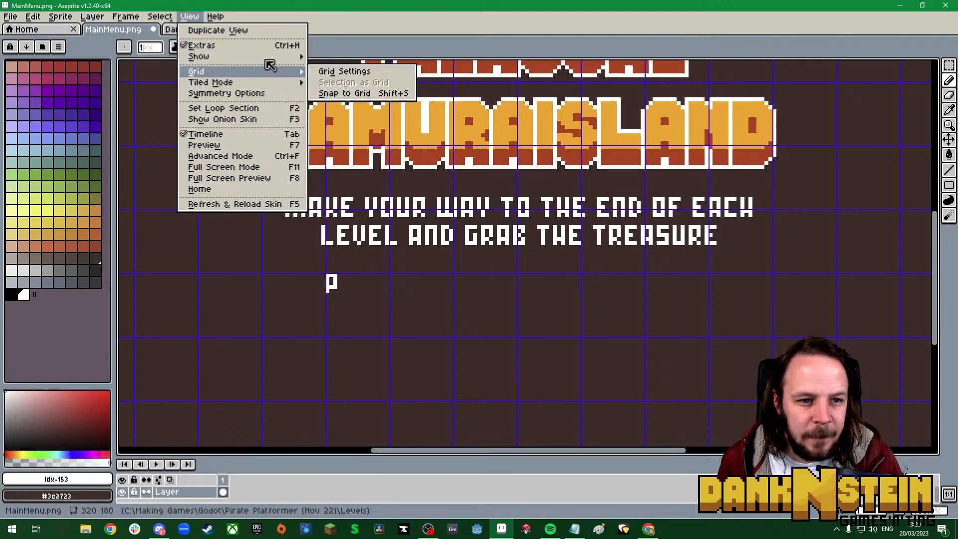
mouse_move(273, 58)
click(338, 82)
Complete the word "PRESS" by drawing "RESS" in white pixel letters after the "P"
scroll(338, 306, up, 5)
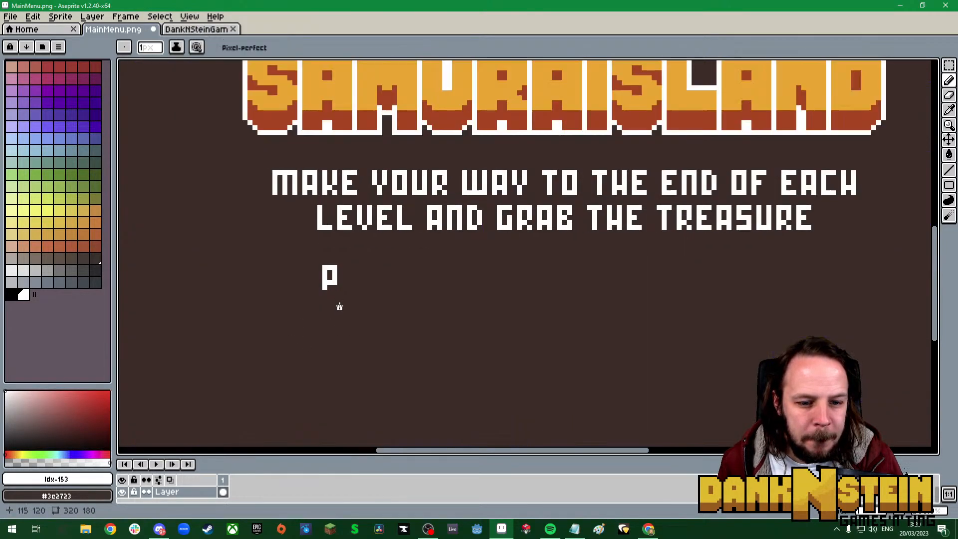
mouse_move(394, 241)
mouse_down()
mouse_move(393, 288)
mouse_move(414, 286)
mouse_move(407, 278)
mouse_move(416, 245)
mouse_move(407, 244)
mouse_move(439, 243)
mouse_move(438, 289)
mouse_move(466, 290)
mouse_up()
click(453, 266)
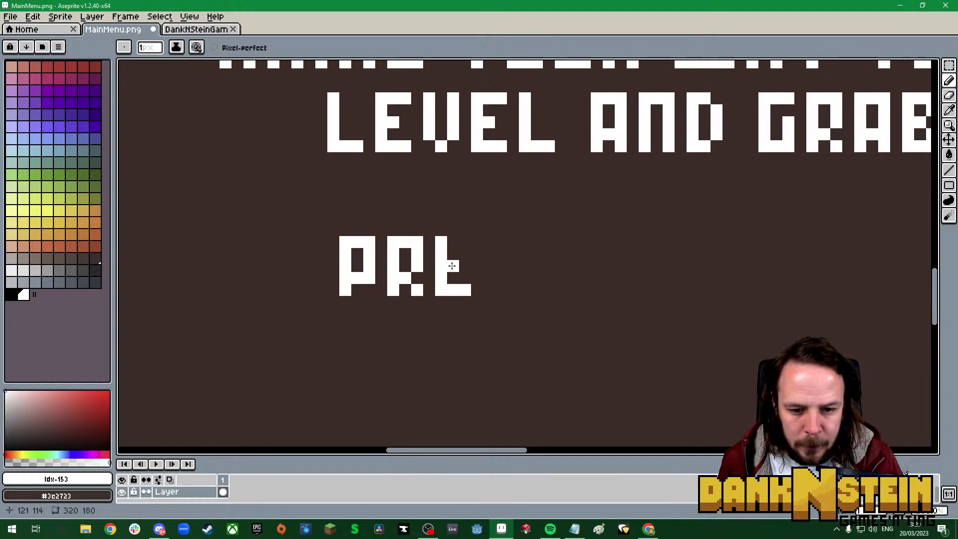
mouse_move(453, 243)
mouse_down()
mouse_move(496, 246)
mouse_move(485, 241)
mouse_move(485, 263)
mouse_move(497, 242)
mouse_move(515, 243)
mouse_move(498, 264)
mouse_move(511, 267)
mouse_move(512, 288)
mouse_move(488, 289)
mouse_up()
mouse_move(534, 239)
mouse_down()
mouse_move(534, 263)
mouse_move(561, 265)
mouse_move(559, 283)
mouse_move(540, 290)
mouse_up()
right_click(540, 279)
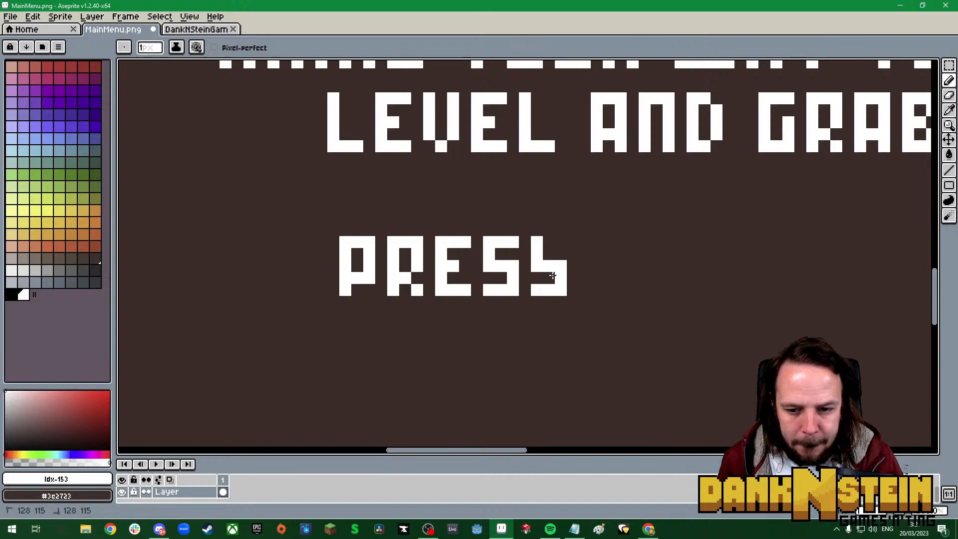
drag(547, 242, 563, 242)
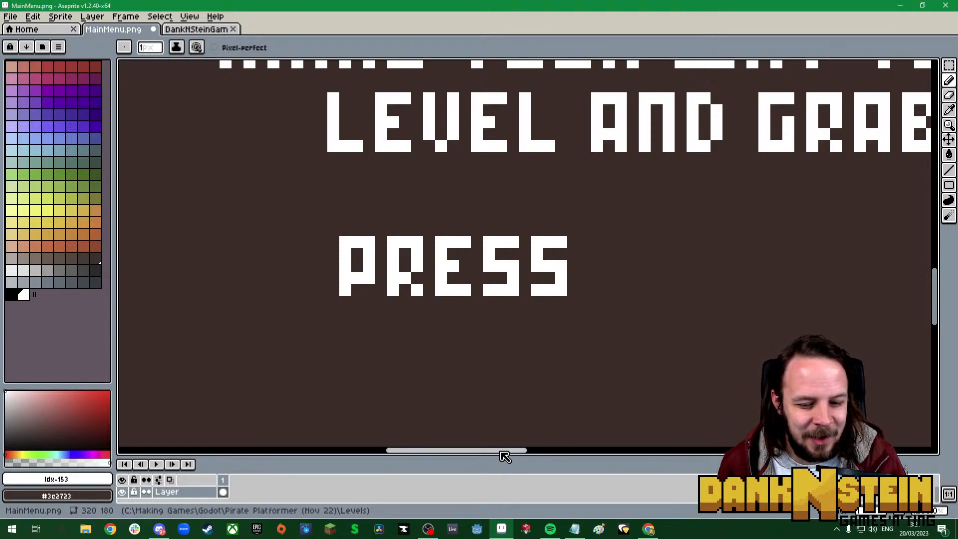
Begin a white key outline after "PRESS" with a 9-pixel-high left edge and partial top and bottom edges
drag(505, 456, 532, 459)
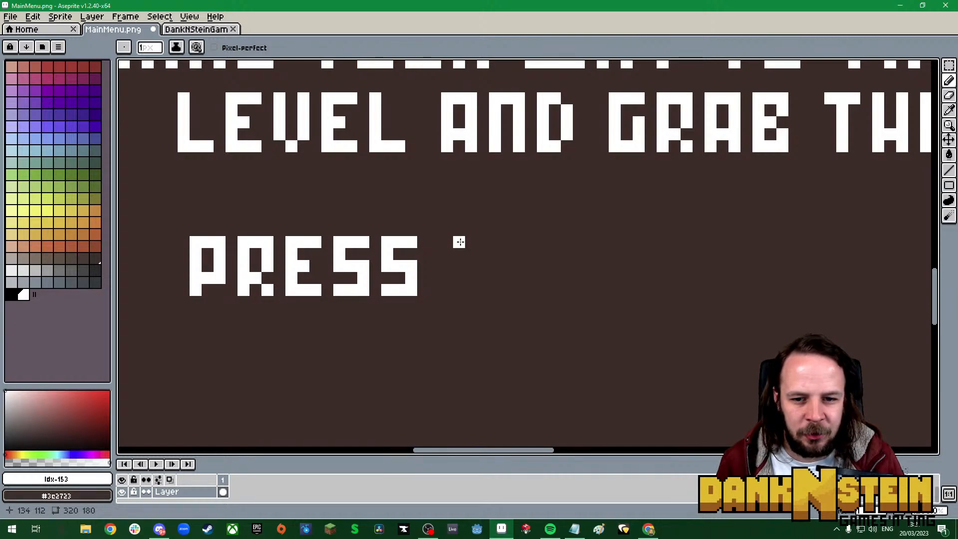
mouse_move(459, 229)
mouse_down()
mouse_move(459, 310)
mouse_move(463, 216)
mouse_move(517, 217)
mouse_up()
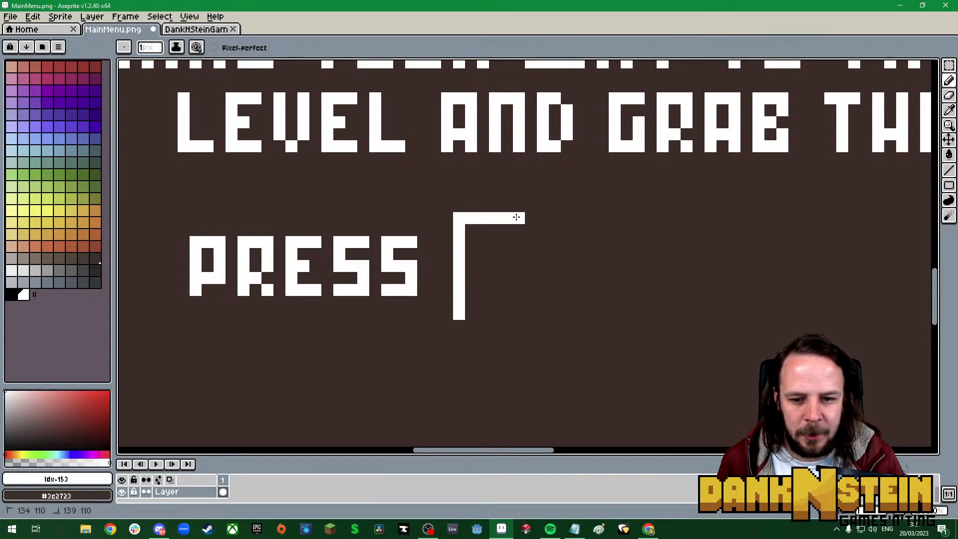
drag(464, 314, 567, 313)
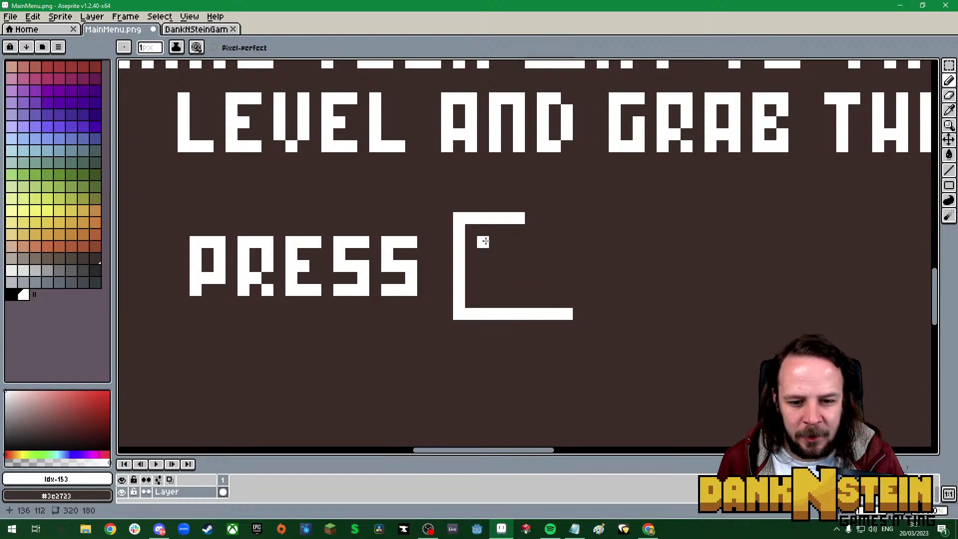
Draw the word "SPACE" in white pixel letters beginning inside the key outline, level with "PRESS"
mouse_move(484, 241)
mouse_down()
mouse_move(503, 259)
mouse_move(506, 284)
mouse_move(482, 287)
mouse_move(486, 269)
mouse_move(501, 269)
mouse_move(493, 242)
mouse_move(571, 282)
mouse_move(526, 241)
mouse_move(531, 293)
mouse_up()
right_click(495, 254)
click(508, 242)
right_click(507, 255)
mouse_move(543, 242)
mouse_down()
mouse_move(556, 252)
mouse_move(556, 275)
mouse_move(536, 278)
mouse_up()
drag(579, 242, 579, 294)
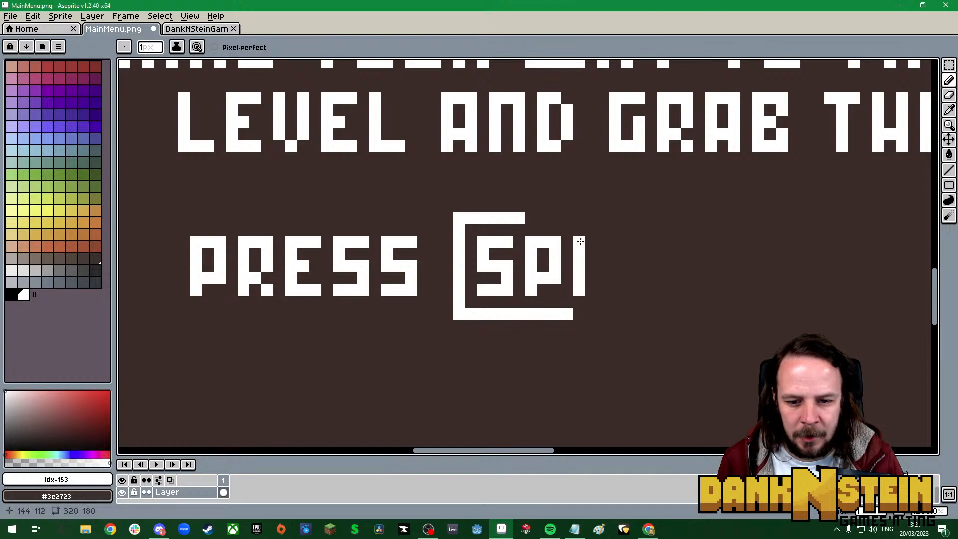
mouse_move(580, 242)
mouse_down()
mouse_move(602, 241)
mouse_move(603, 301)
mouse_up()
right_click(603, 303)
click(590, 279)
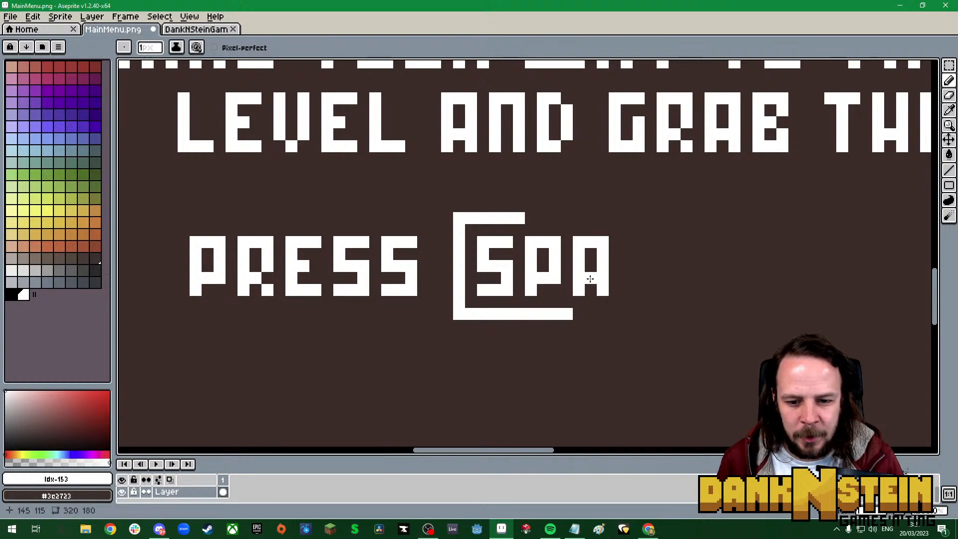
click(590, 270)
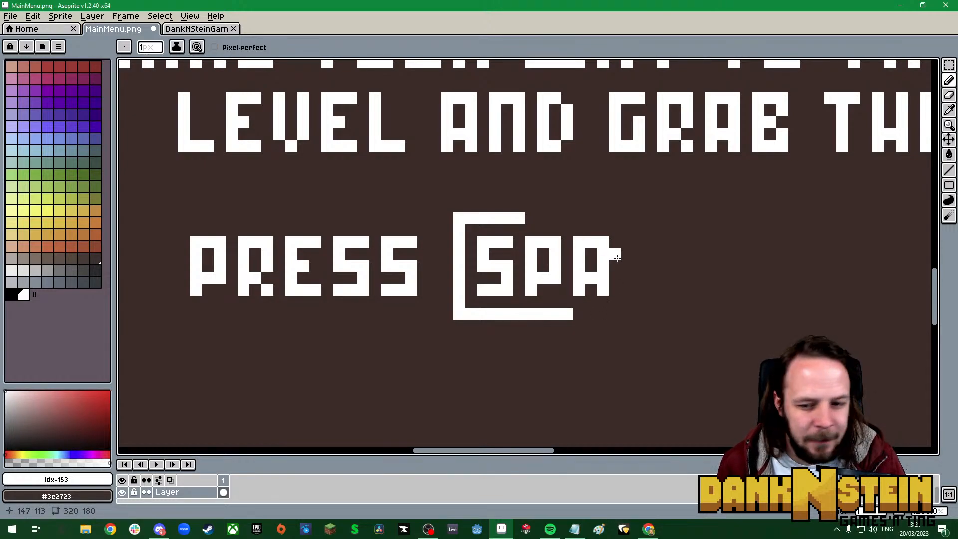
mouse_move(628, 245)
mouse_down()
mouse_move(627, 286)
mouse_move(650, 288)
mouse_move(638, 245)
mouse_move(673, 245)
mouse_move(677, 288)
mouse_move(699, 290)
mouse_move(685, 245)
mouse_up()
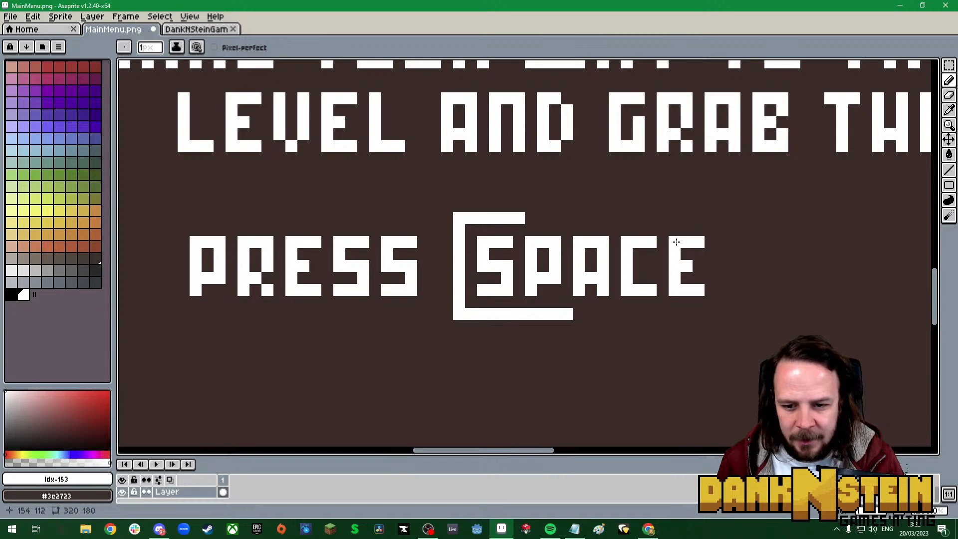
Close the white key outline around "SPACE" and draw the word "TO" after it in white pixel letters
mouse_move(528, 219)
mouse_down()
mouse_move(710, 229)
mouse_move(684, 220)
mouse_move(723, 257)
mouse_move(723, 316)
mouse_move(574, 316)
mouse_up()
right_click(687, 229)
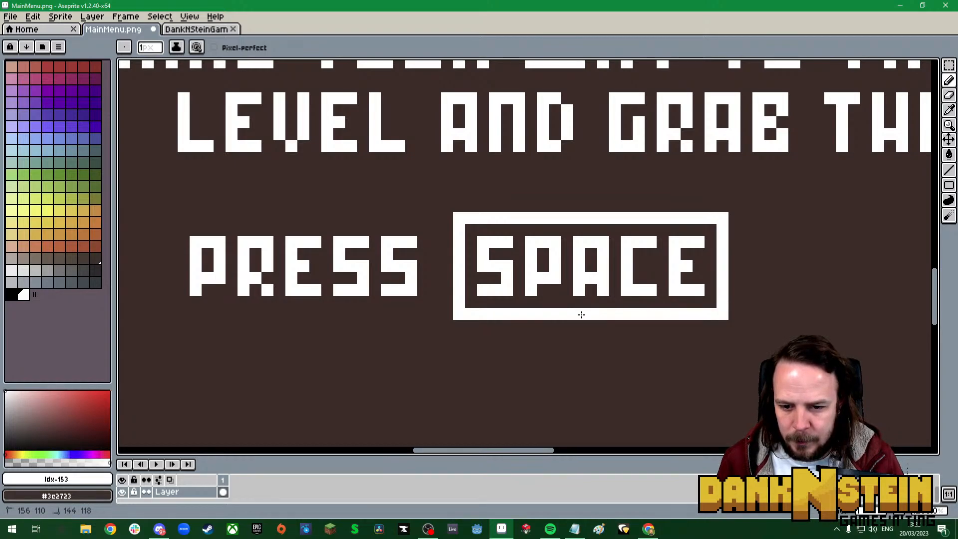
drag(519, 455, 567, 454)
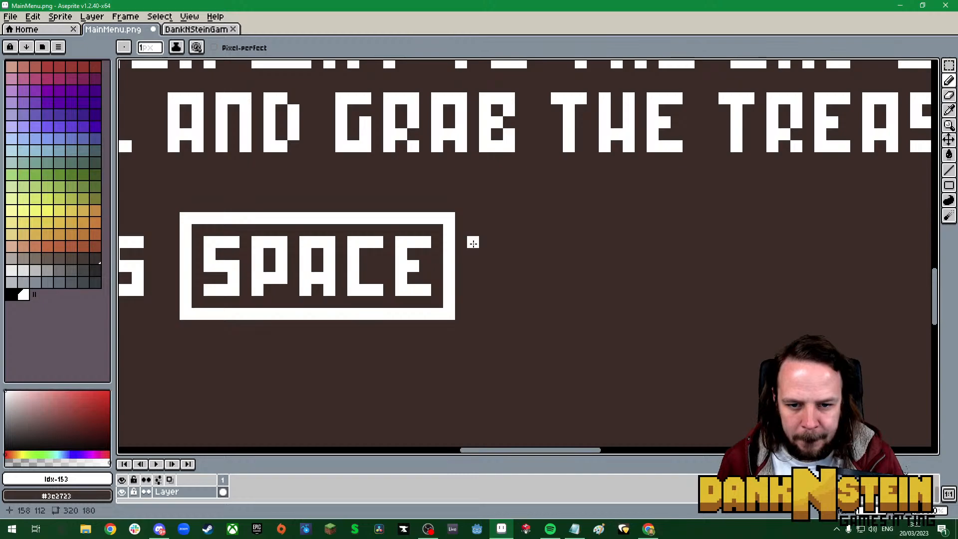
mouse_move(494, 243)
mouse_down()
mouse_move(522, 244)
mouse_move(509, 260)
mouse_move(510, 292)
mouse_up()
mouse_move(544, 242)
mouse_down()
mouse_move(545, 293)
mouse_move(569, 291)
mouse_move(570, 247)
mouse_move(554, 242)
mouse_up()
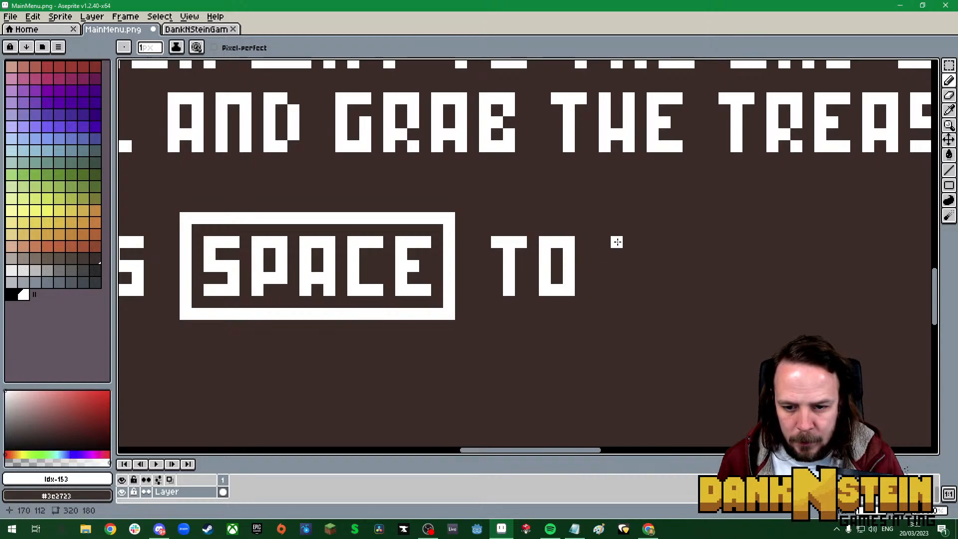
Draw the word "START" in white pixel letters after "TO", level with the rest of the line
mouse_move(617, 241)
mouse_down()
mouse_move(617, 266)
mouse_move(639, 269)
mouse_move(641, 294)
mouse_move(617, 290)
mouse_move(631, 243)
mouse_move(693, 243)
mouse_move(677, 264)
mouse_move(677, 289)
mouse_move(714, 291)
mouse_move(714, 241)
mouse_move(744, 241)
mouse_move(749, 297)
mouse_up()
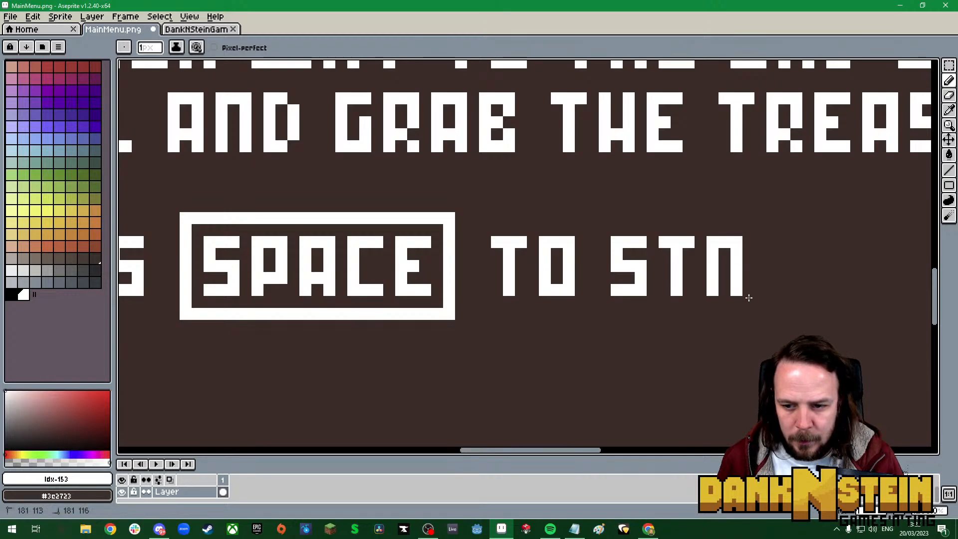
click(726, 278)
mouse_move(757, 243)
mouse_down()
mouse_move(758, 289)
mouse_move(778, 278)
mouse_move(773, 240)
mouse_move(831, 243)
mouse_move(821, 296)
mouse_up()
click(785, 290)
click(774, 279)
Show the canvas grid over the menu artwork
scroll(821, 296, down, 3)
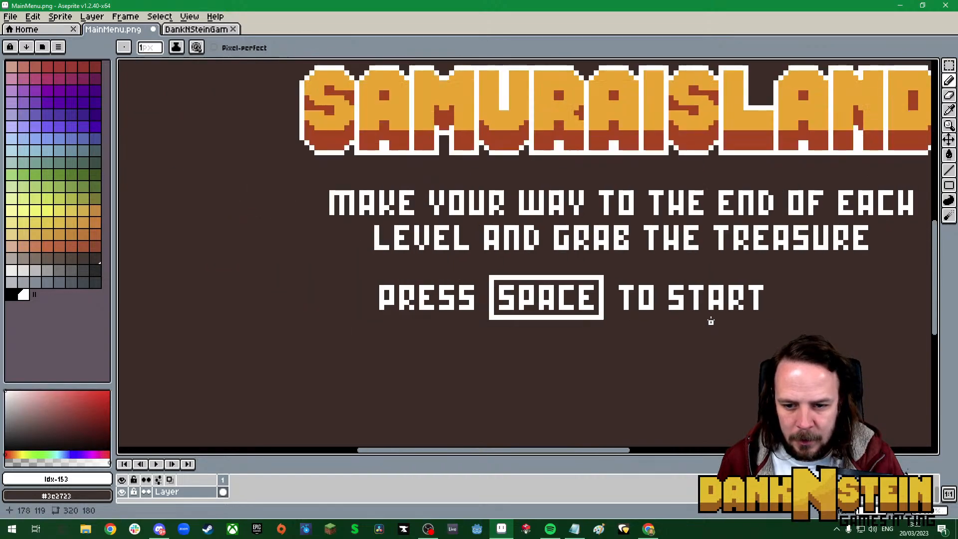
scroll(856, 358, up, 1)
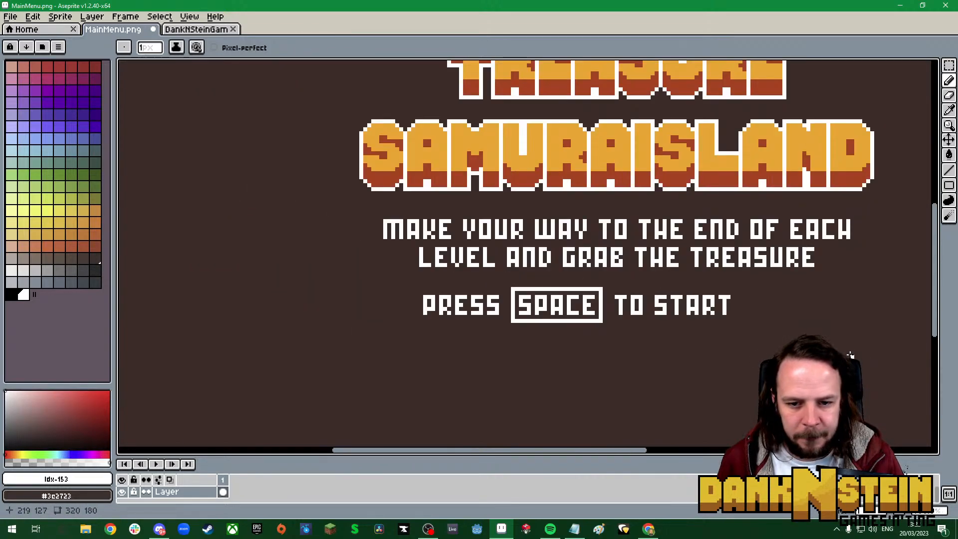
scroll(845, 350, up, 1)
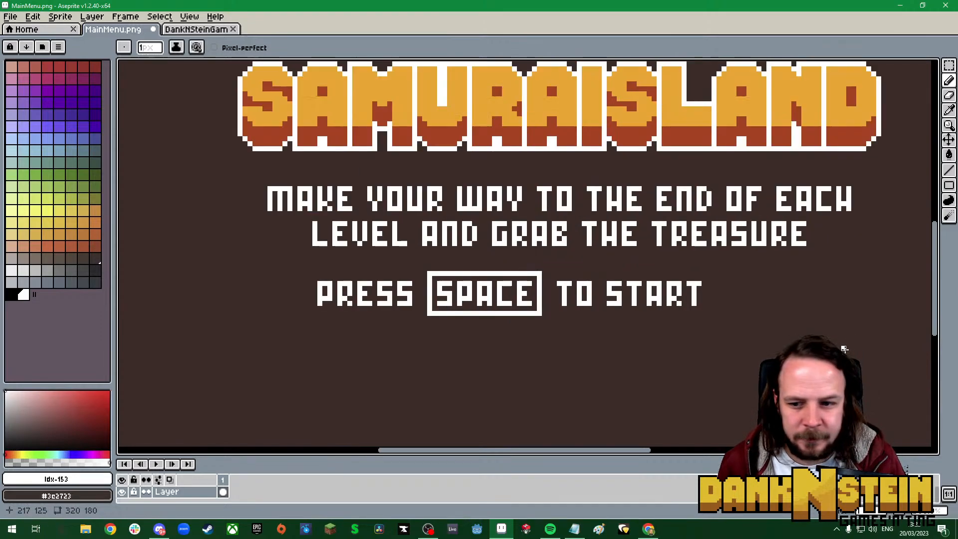
drag(620, 454, 641, 457)
click(189, 17)
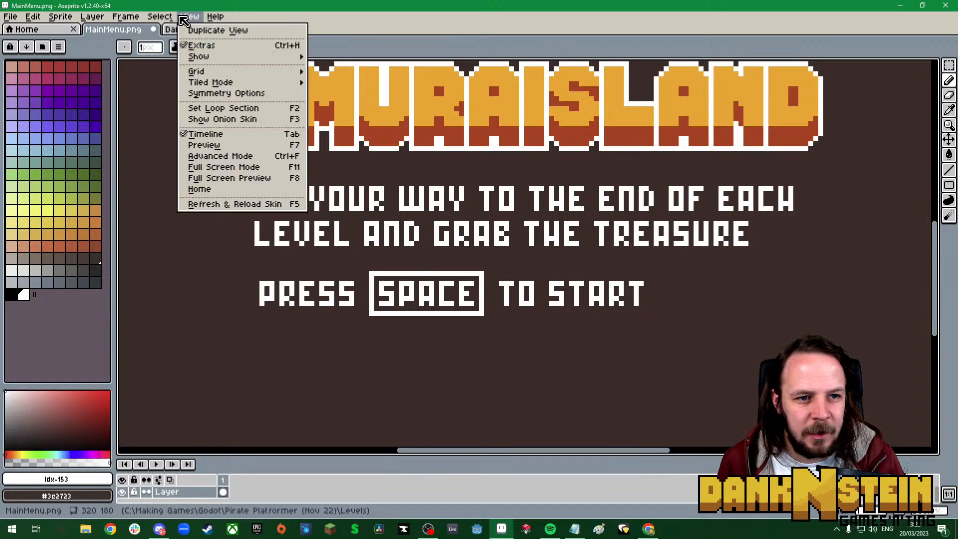
mouse_move(222, 58)
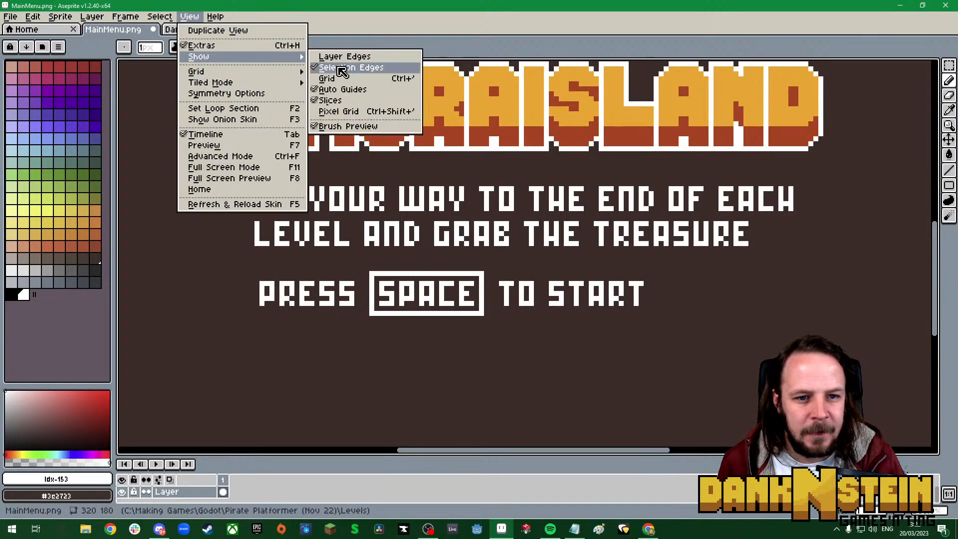
click(336, 77)
Select the whole "PRESS SPACE TO START" line and move it about 10 pixels right to centre it, then deselect
click(949, 66)
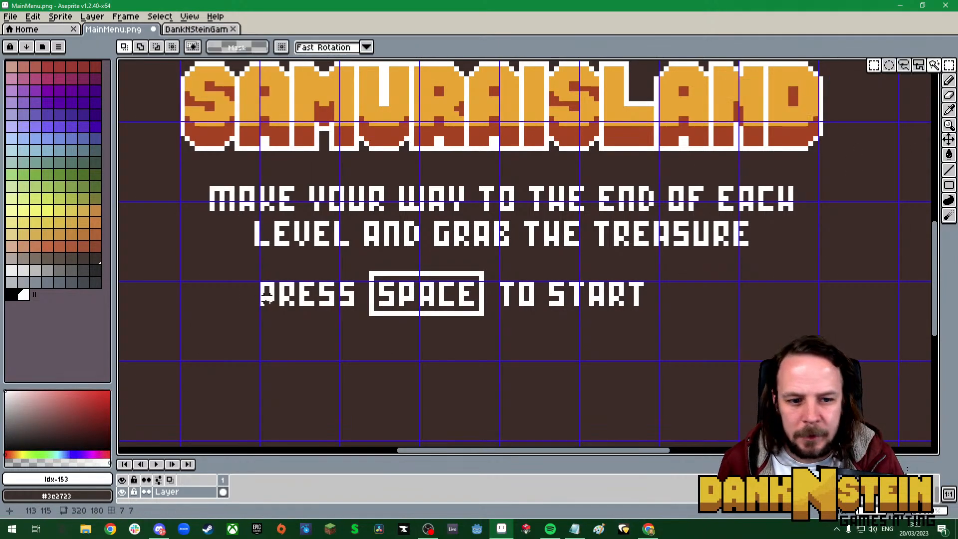
drag(257, 284, 642, 321)
click(232, 273)
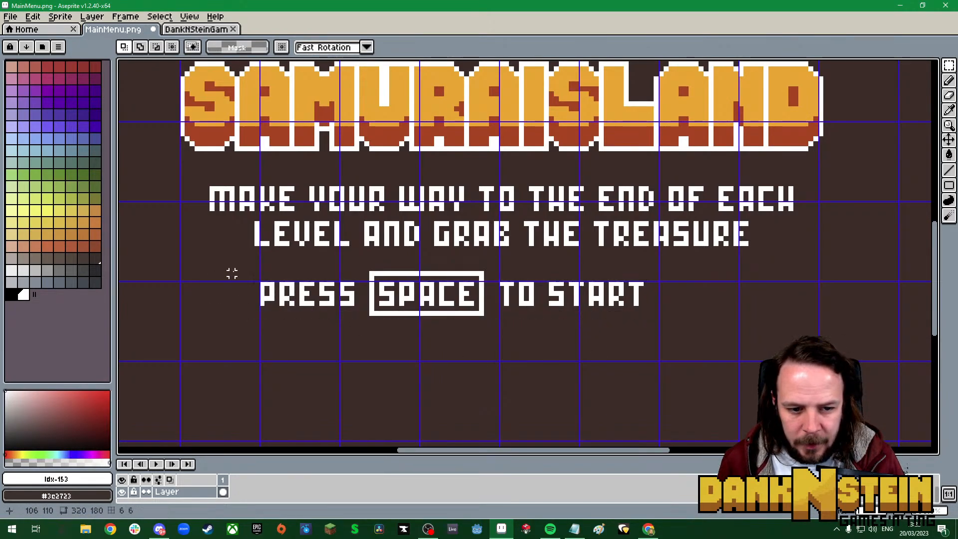
drag(262, 273, 645, 317)
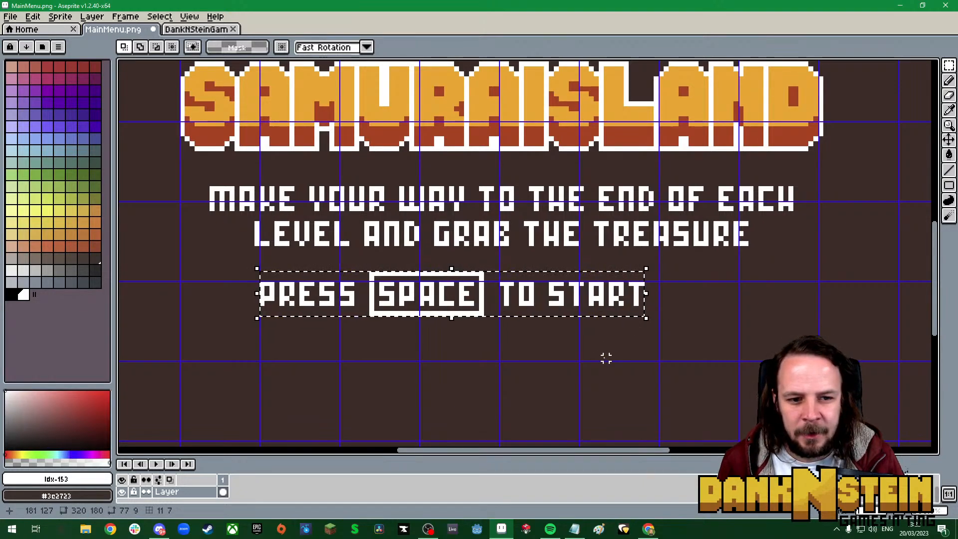
drag(505, 306, 555, 305)
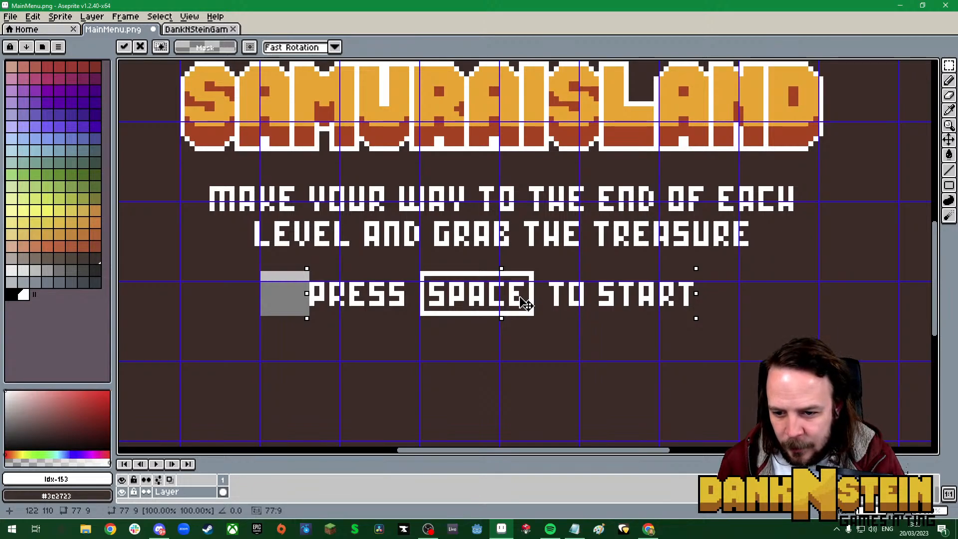
key(ctrl+d)
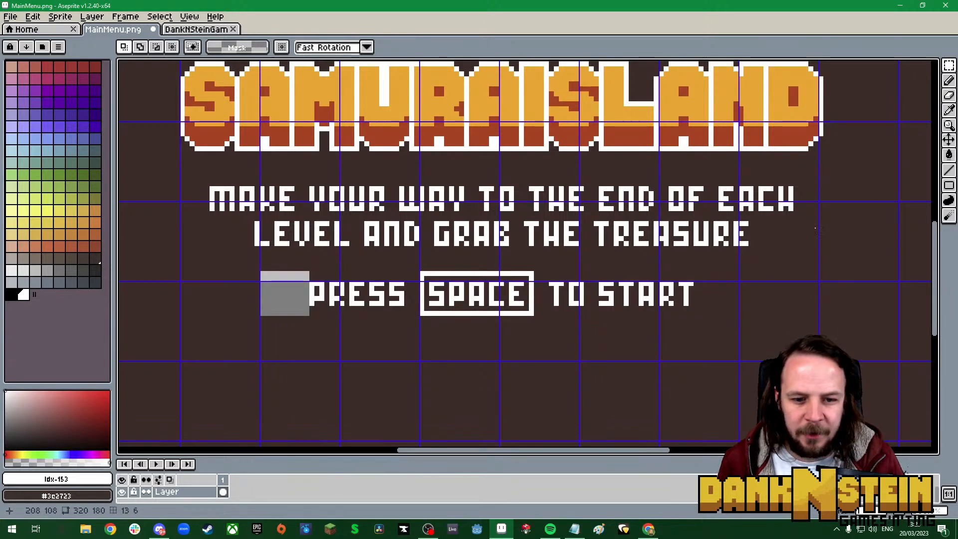
Fill the vacated grey patch before "PRESS" with the dark brown background colour and return to the Pencil tool
click(949, 155)
click(296, 305)
key(b)
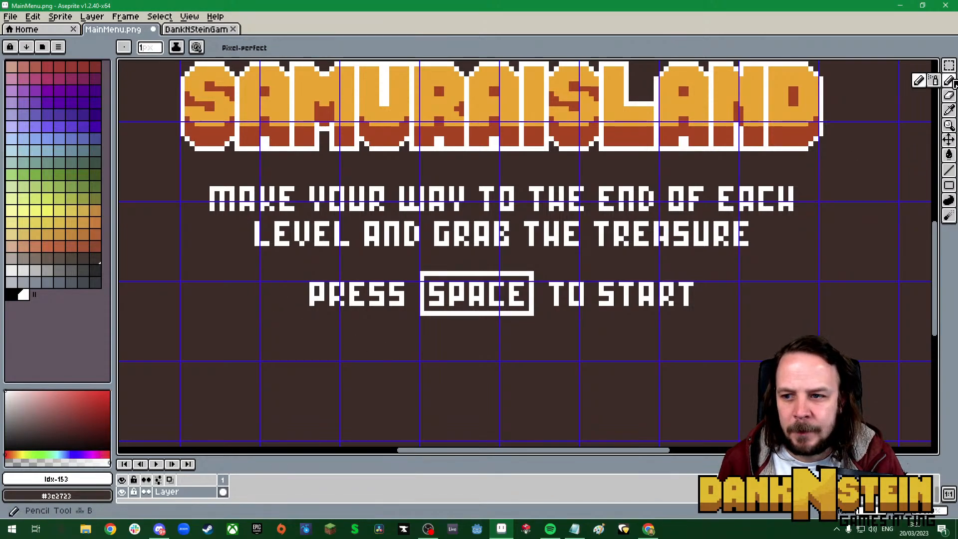
Examine the layout and centring of the title and text lines against the grid and the whole canvas
scroll(531, 277, down, 1)
scroll(531, 278, down, 1)
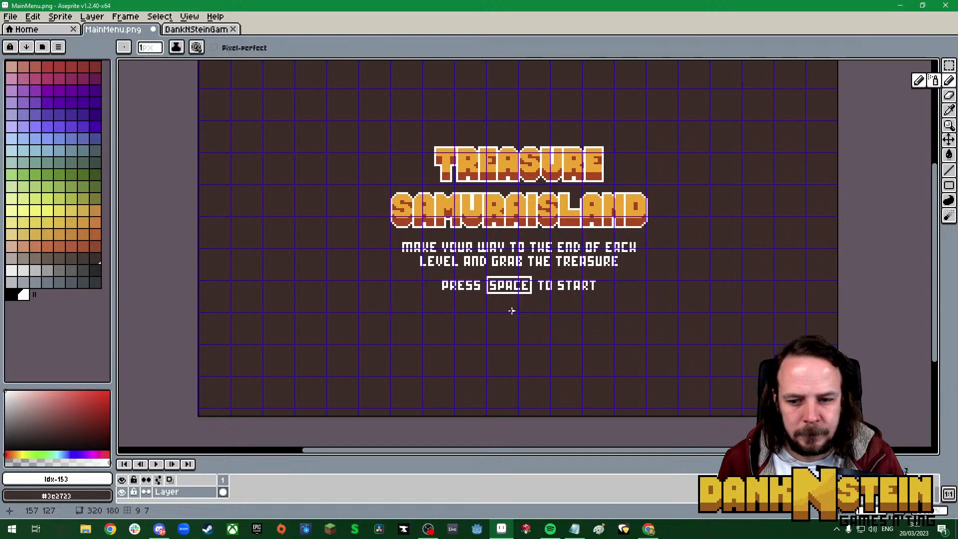
scroll(512, 311, down, 1)
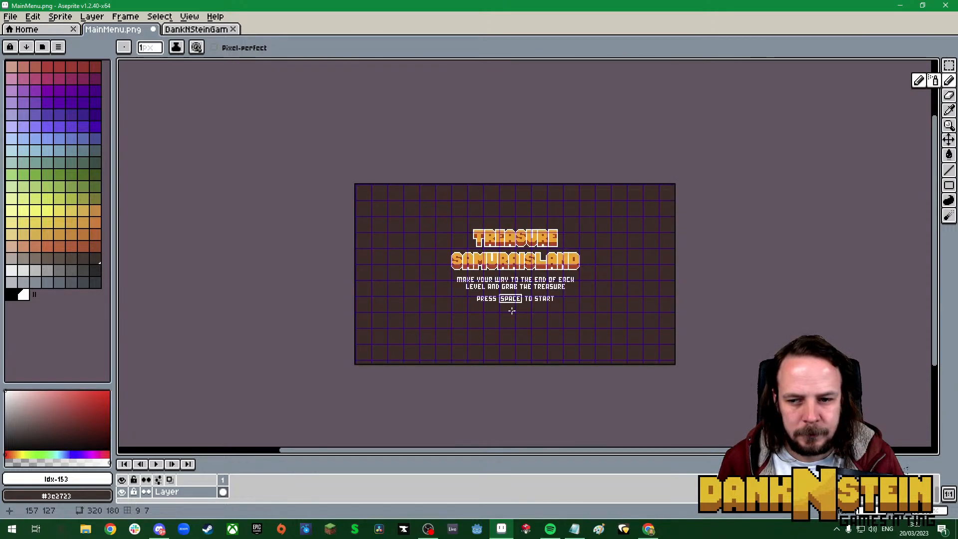
scroll(511, 311, up, 1)
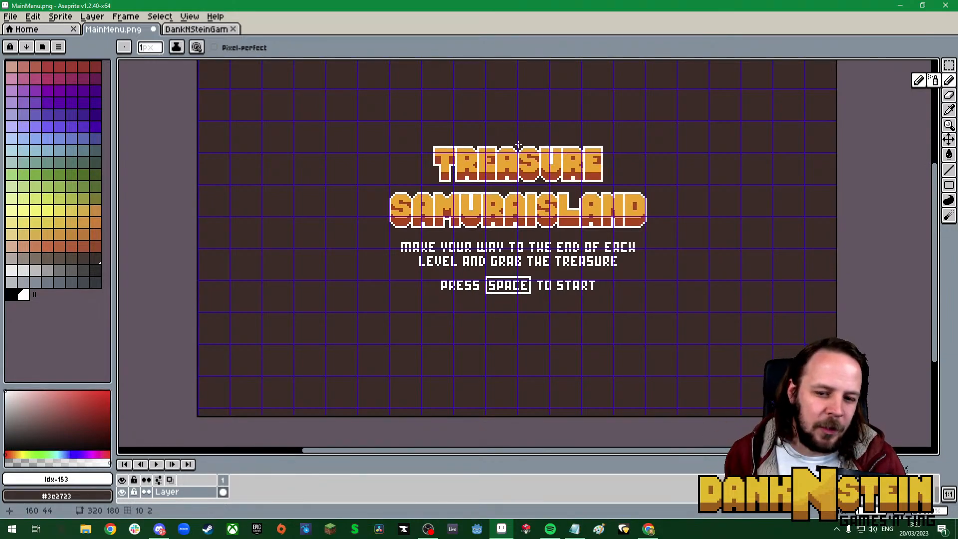
scroll(522, 268, up, 1)
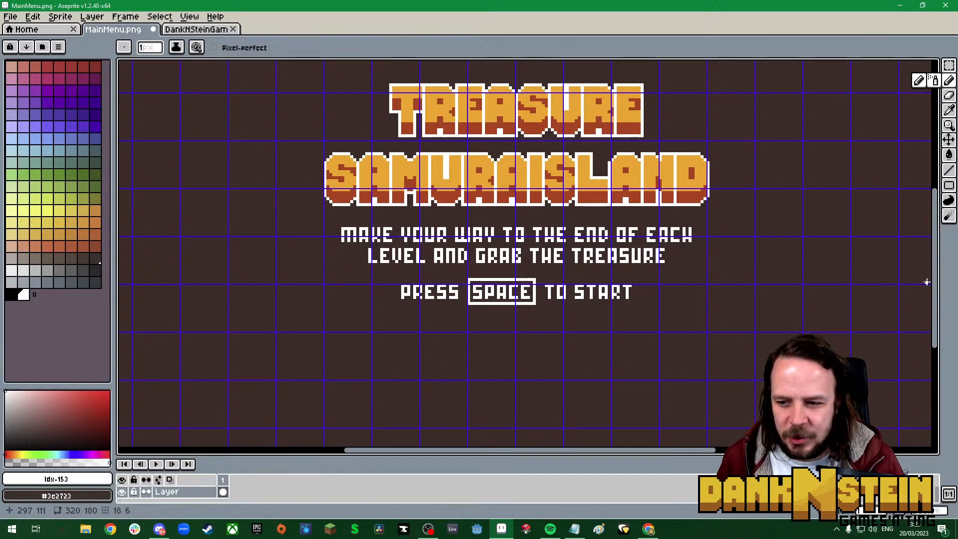
scroll(937, 282, down, 1)
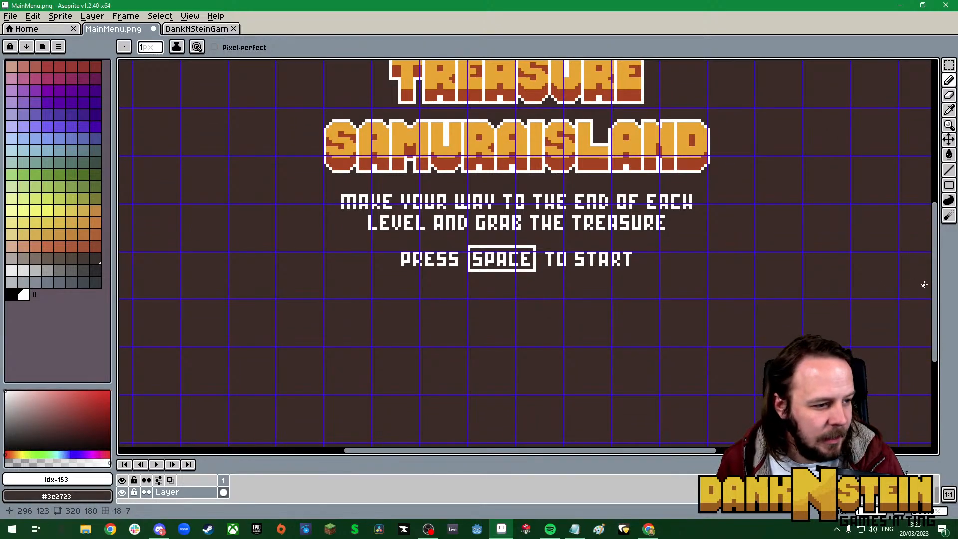
scroll(494, 319, up, 1)
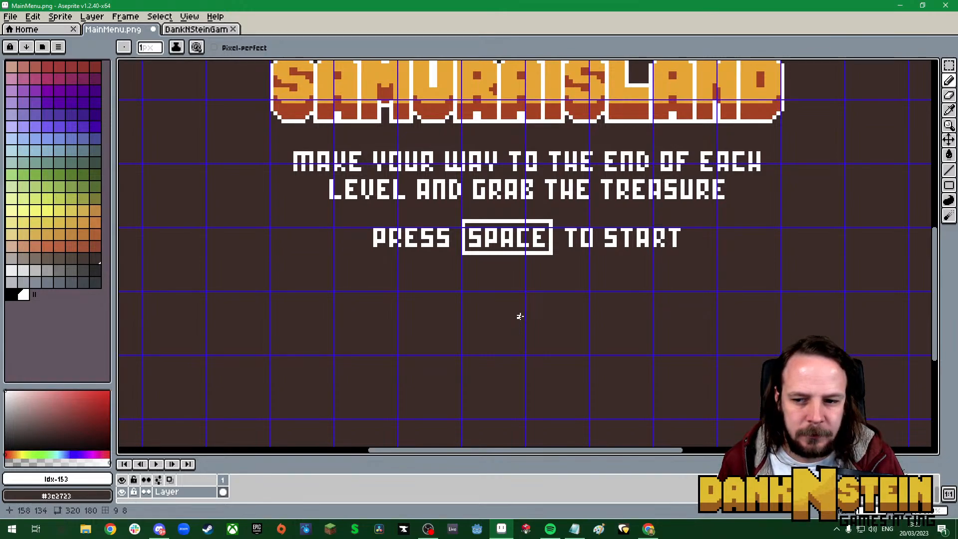
Draw a white pixel "W" inside a 9-by-9-pixel square key outline below the "PRESS SPACE TO START" line
scroll(529, 274, down, 3)
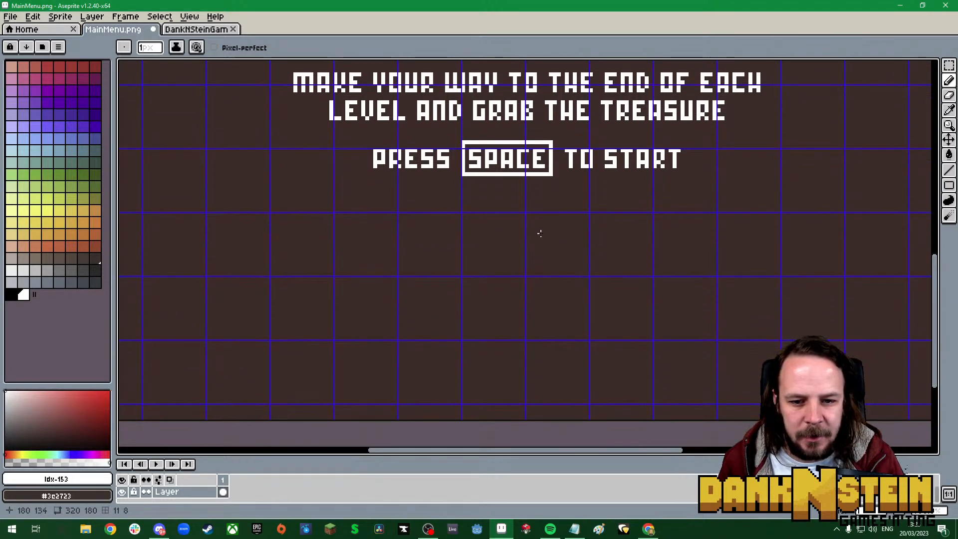
click(399, 260)
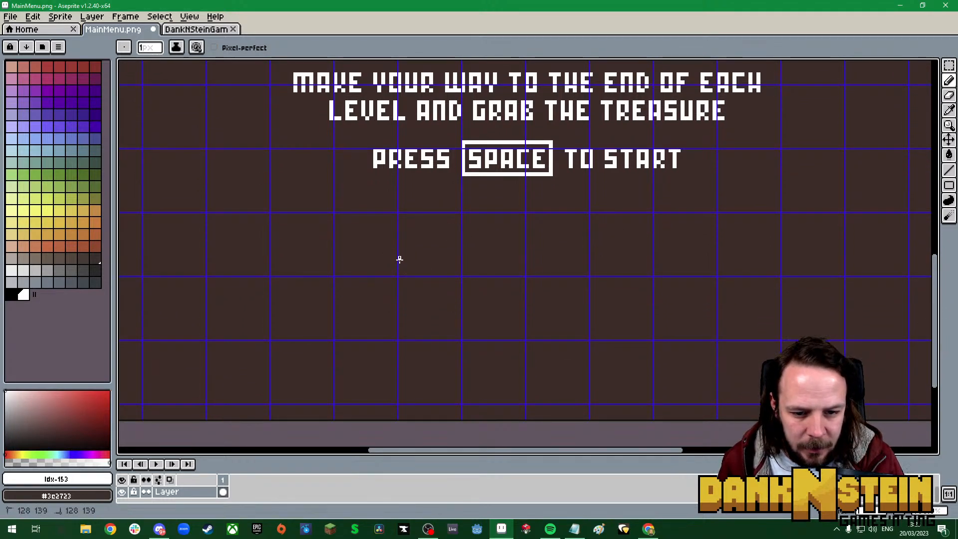
mouse_move(400, 267)
mouse_down()
mouse_move(418, 272)
mouse_move(423, 252)
mouse_up()
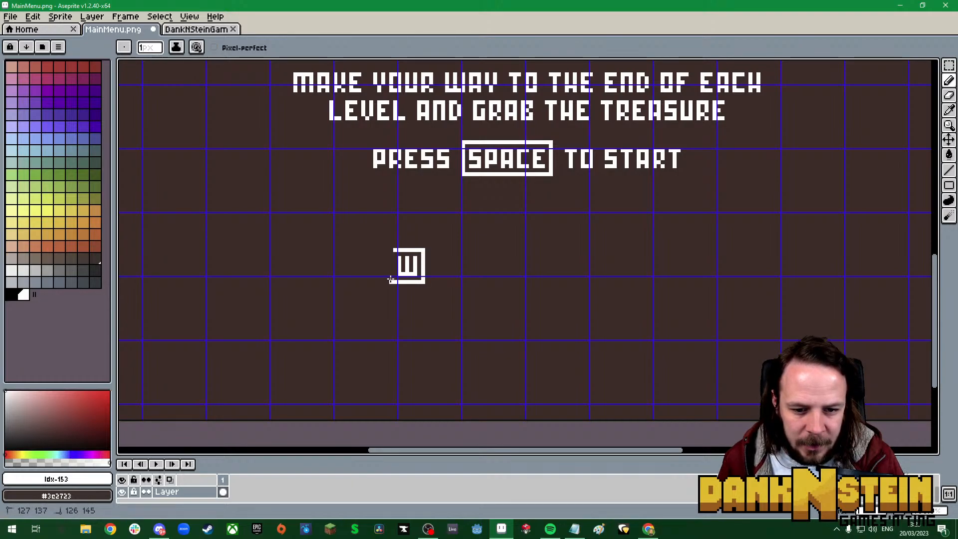
drag(390, 251, 392, 250)
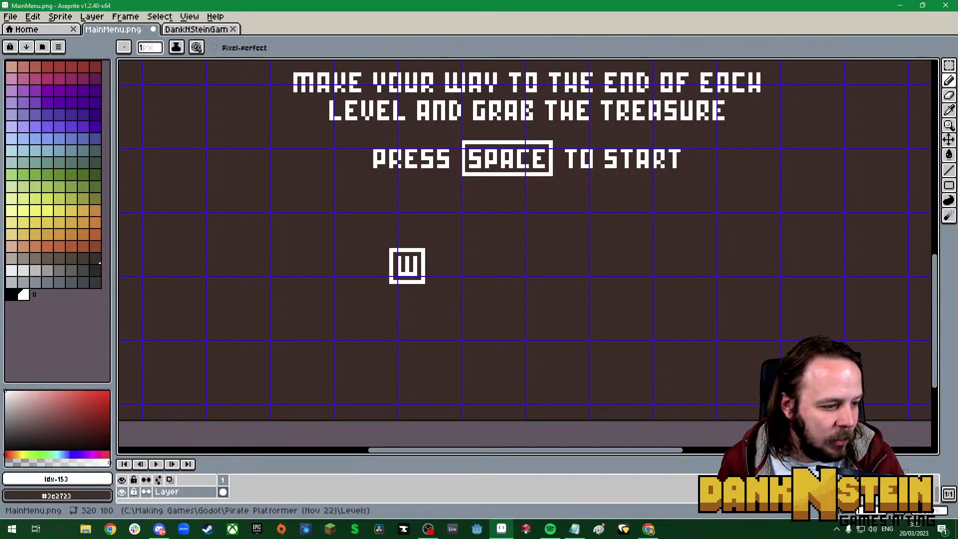
Hide the canvas grid
click(189, 17)
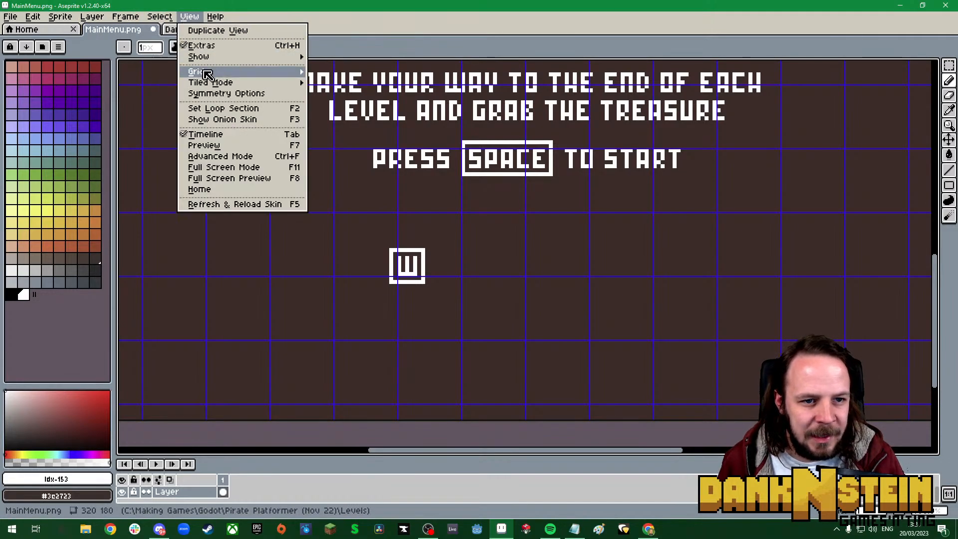
mouse_move(280, 56)
click(385, 82)
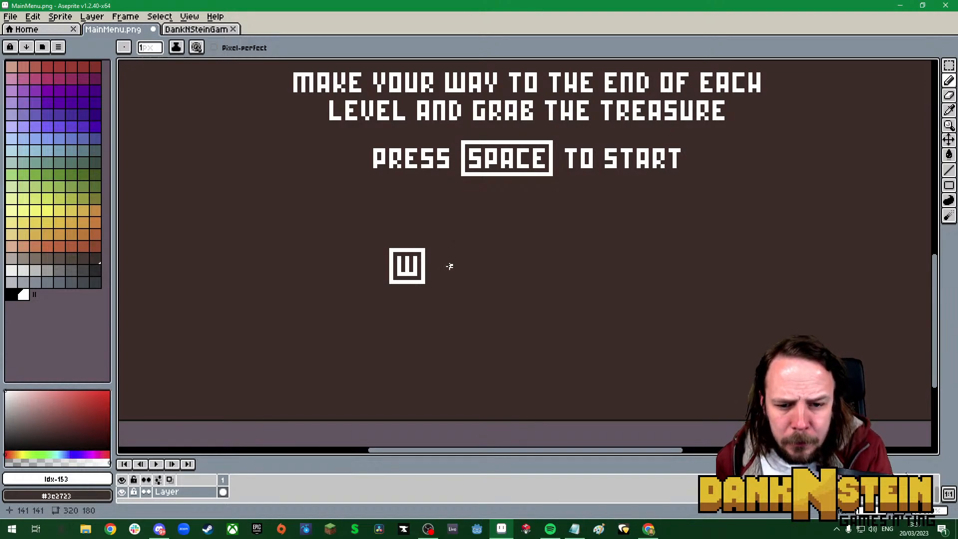
Draw an "A" key beside the "W" key, with a white letter inside a 7-by-9-pixel outline, one pixel apart
scroll(440, 279, up, 4)
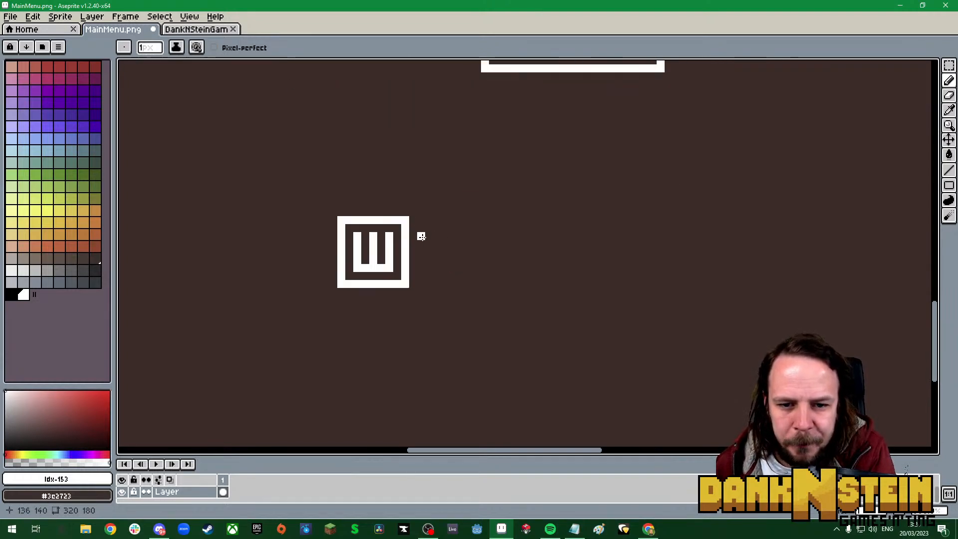
mouse_move(421, 219)
mouse_down()
mouse_move(423, 282)
mouse_move(438, 231)
mouse_move(455, 231)
mouse_move(445, 237)
mouse_move(460, 242)
mouse_move(458, 272)
mouse_up()
key(ctrl+z)
key(ctrl+z)
drag(451, 235, 452, 268)
click(445, 257)
mouse_move(430, 220)
mouse_down()
mouse_move(470, 221)
mouse_move(470, 247)
mouse_move(468, 285)
mouse_move(425, 284)
mouse_up()
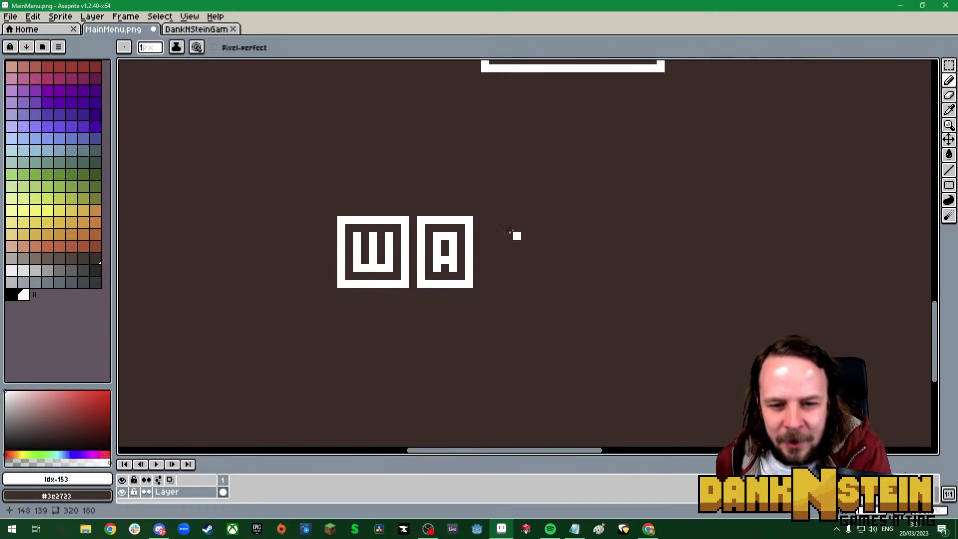
Draw matching white "S" and "D" keys after the "A" key, each letter inside a 7-by-9-pixel outline
mouse_move(485, 219)
mouse_down()
mouse_move(485, 282)
mouse_move(511, 284)
mouse_up()
mouse_move(504, 222)
mouse_down()
mouse_move(501, 255)
mouse_move(515, 256)
mouse_move(517, 268)
mouse_move(501, 268)
mouse_move(526, 236)
mouse_move(522, 223)
mouse_move(534, 234)
mouse_move(533, 281)
mouse_move(515, 284)
mouse_up()
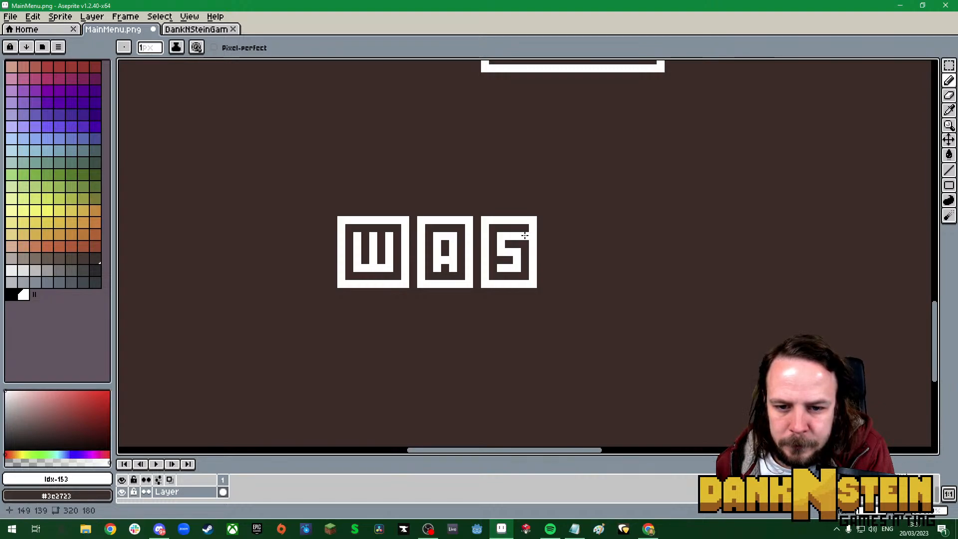
mouse_move(550, 220)
mouse_down()
mouse_move(548, 286)
mouse_move(585, 283)
mouse_up()
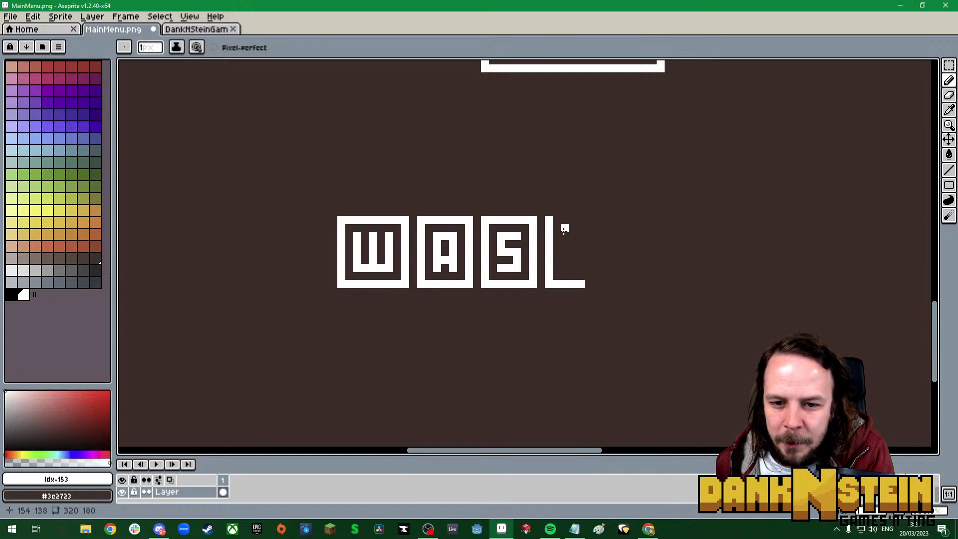
mouse_move(564, 228)
mouse_down()
mouse_move(565, 270)
mouse_move(582, 260)
mouse_move(582, 246)
mouse_move(560, 221)
mouse_move(598, 221)
mouse_move(598, 281)
mouse_up()
click(573, 237)
scroll(577, 284, down, 3)
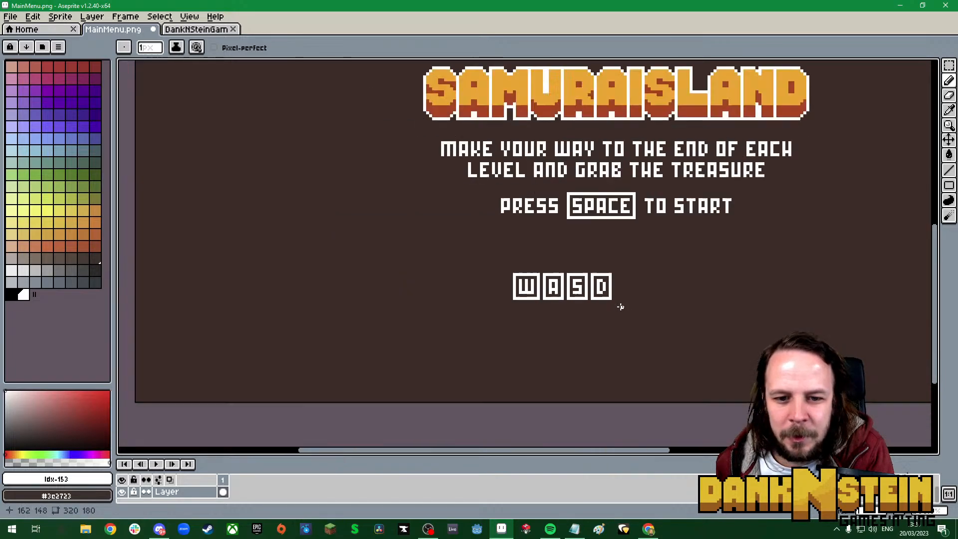
scroll(753, 342, up, 1)
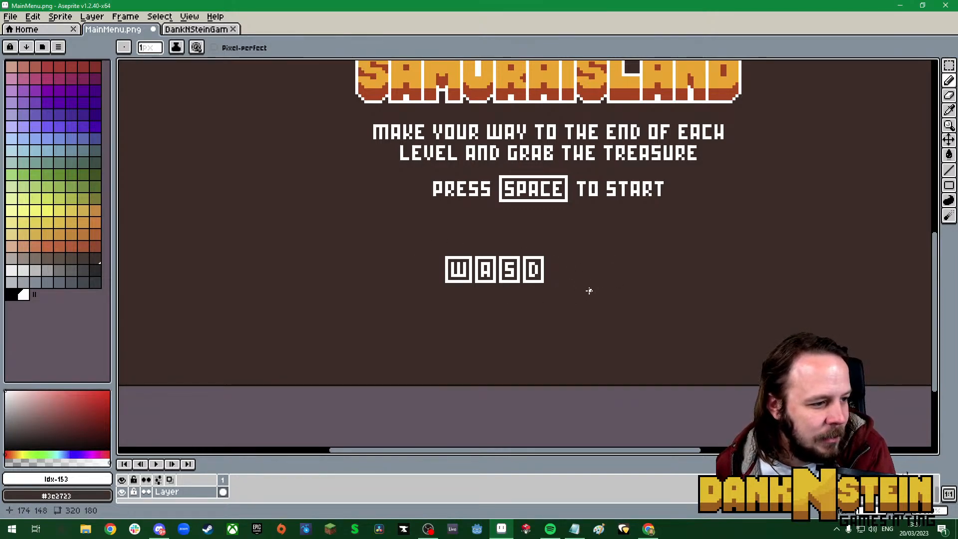
scroll(592, 280, up, 3)
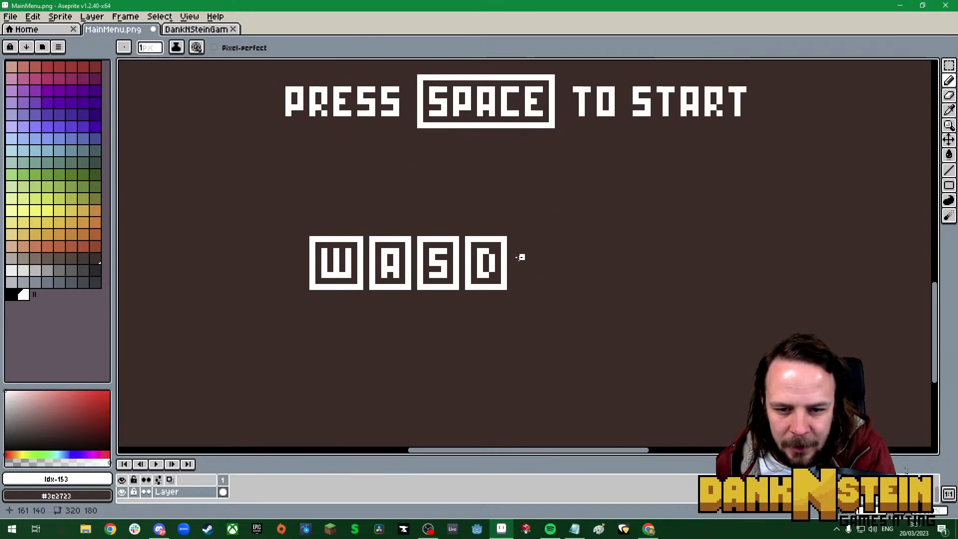
scroll(521, 258, up, 1)
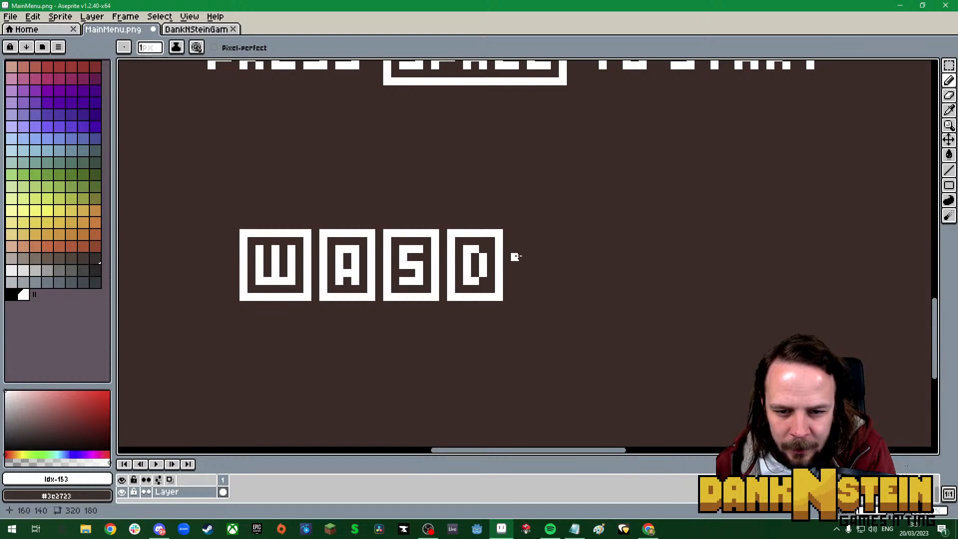
Draw "=MOVE" in white pixel letters directly after the "D" key
mouse_move(513, 257)
mouse_down()
mouse_move(535, 257)
mouse_move(524, 273)
mouse_move(535, 273)
mouse_up()
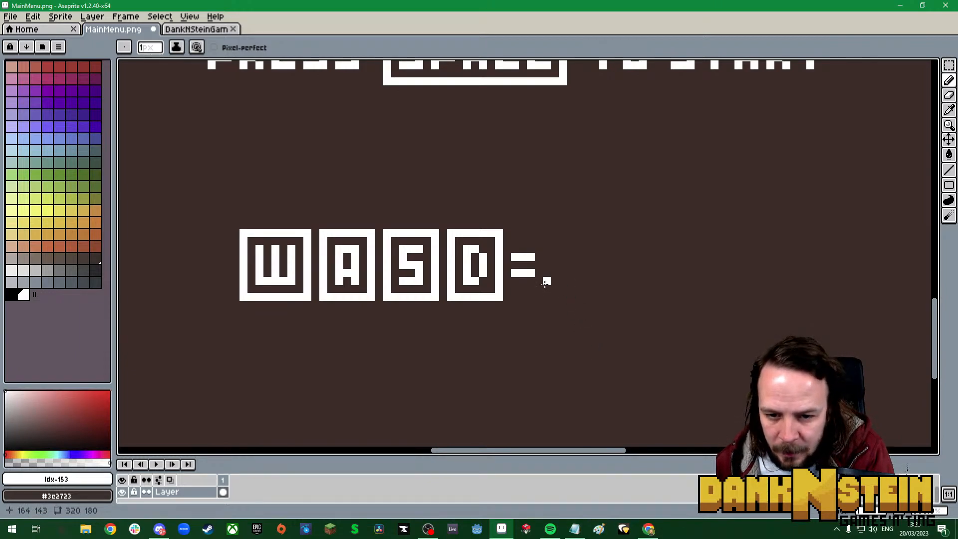
mouse_move(547, 288)
mouse_down()
mouse_move(548, 245)
mouse_move(565, 252)
mouse_move(566, 283)
mouse_move(570, 249)
mouse_move(584, 252)
mouse_move(581, 281)
mouse_move(579, 255)
mouse_up()
mouse_move(587, 249)
mouse_down()
mouse_move(586, 280)
mouse_move(595, 246)
mouse_move(598, 282)
mouse_move(611, 280)
mouse_move(610, 250)
mouse_move(601, 248)
mouse_move(625, 249)
mouse_move(635, 281)
mouse_move(643, 252)
mouse_move(656, 250)
mouse_move(659, 283)
mouse_move(679, 265)
mouse_up()
click(671, 264)
drag(659, 248, 685, 248)
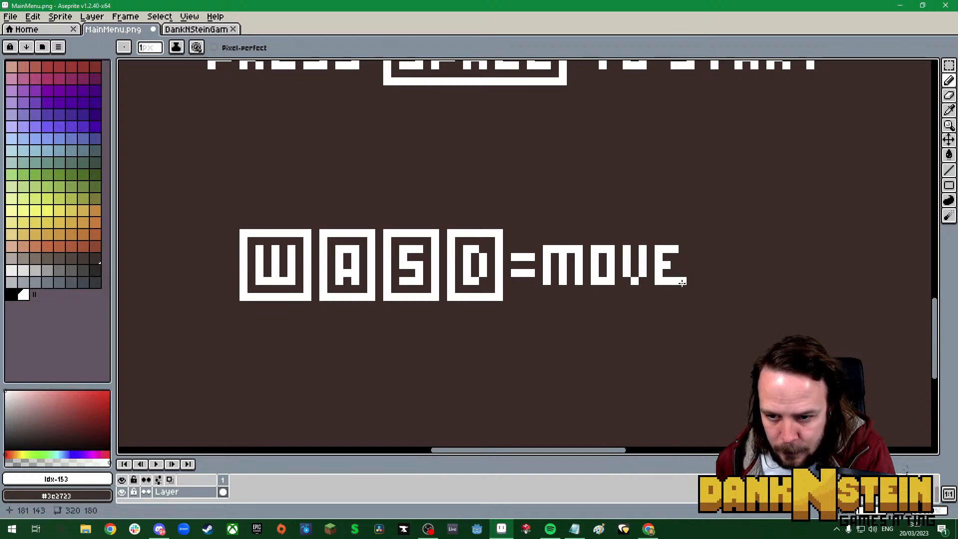
Copy the 23-by-9-pixel "SPACE" key from the start line and place it under the WASD keys, right-aligned with the "D" key
scroll(555, 385, down, 4)
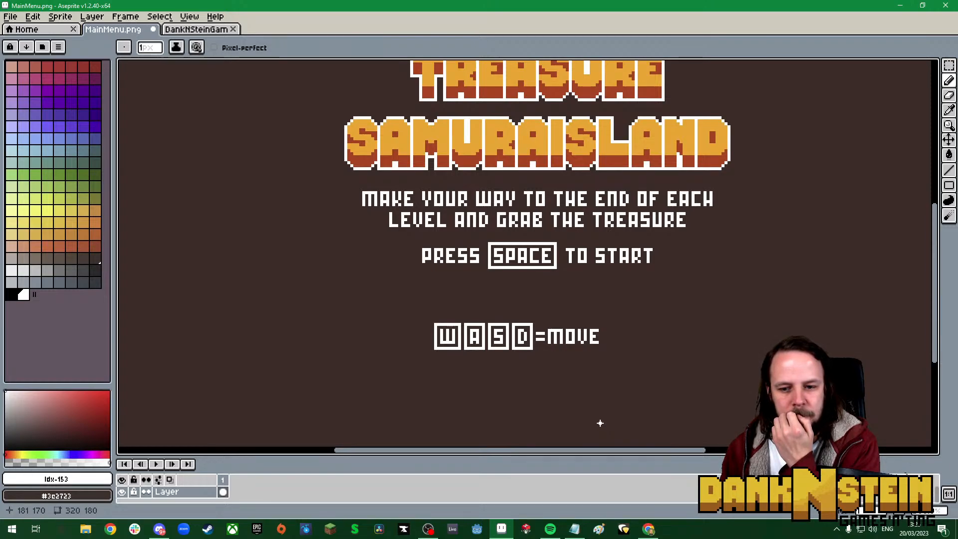
scroll(601, 423, up, 4)
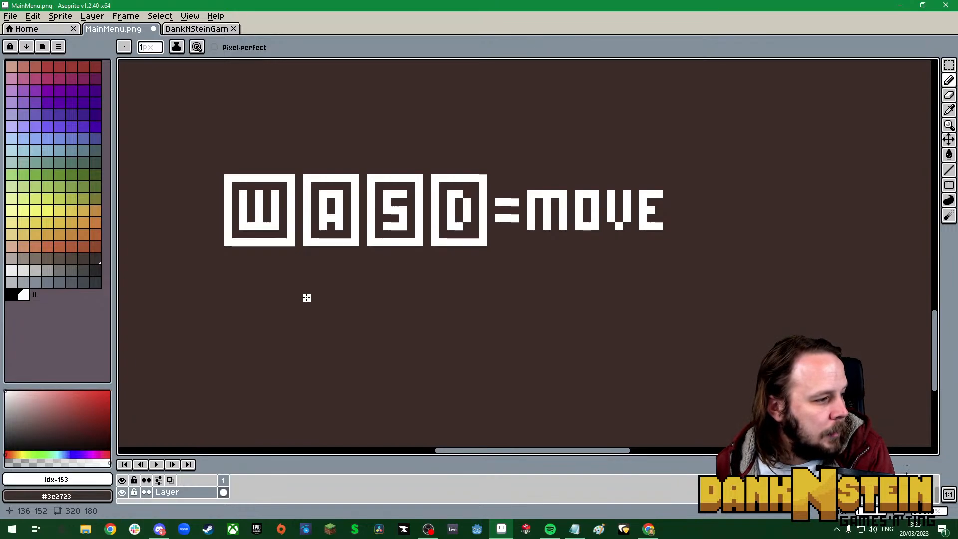
scroll(307, 298, down, 2)
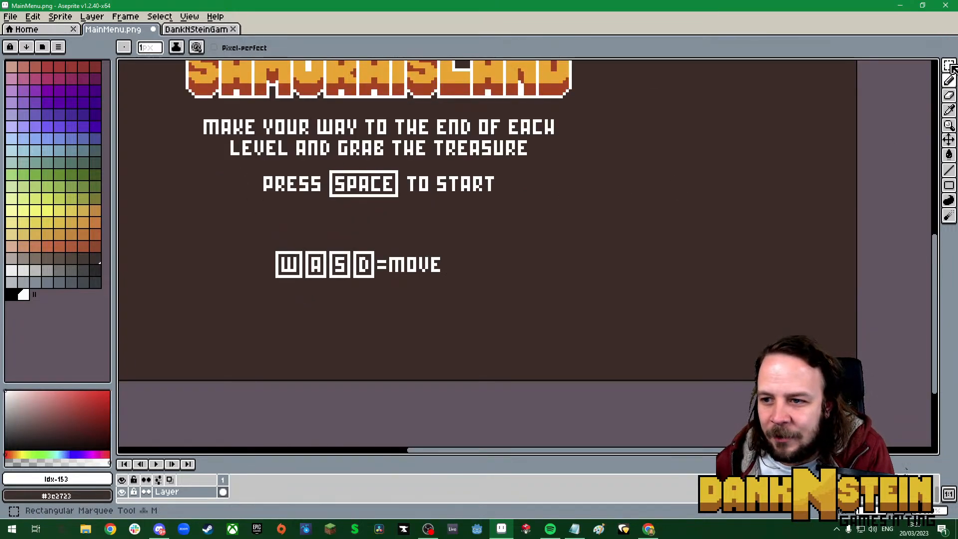
key(m)
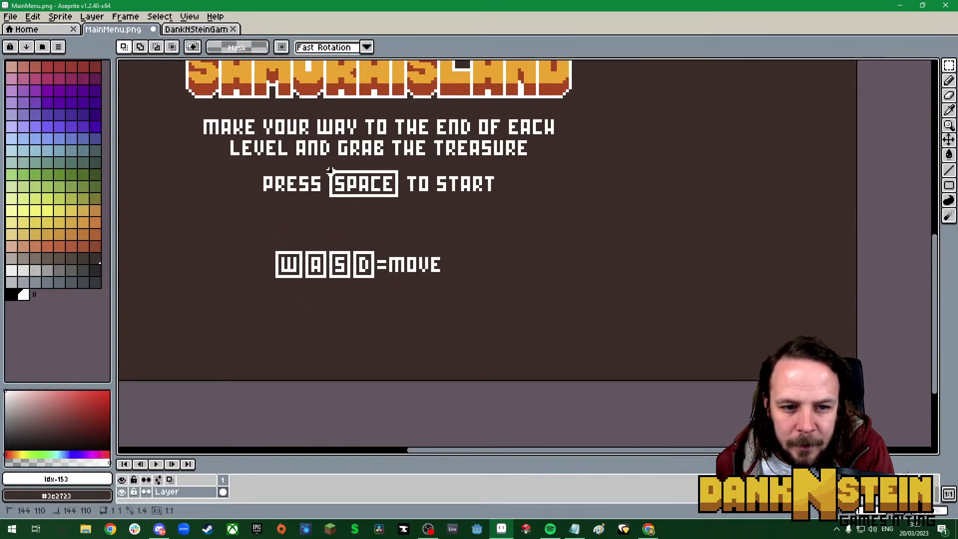
drag(327, 168, 351, 309)
key(ctrl+c)
key(ctrl+v)
scroll(298, 288, up, 2)
scroll(298, 289, up, 1)
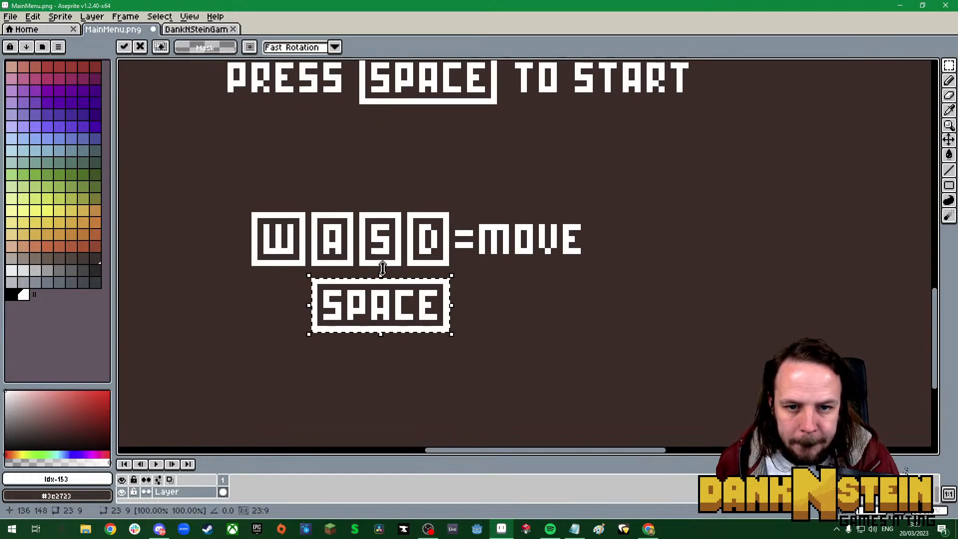
drag(593, 186, 549, 148)
scroll(489, 315, up, 1)
click(490, 316)
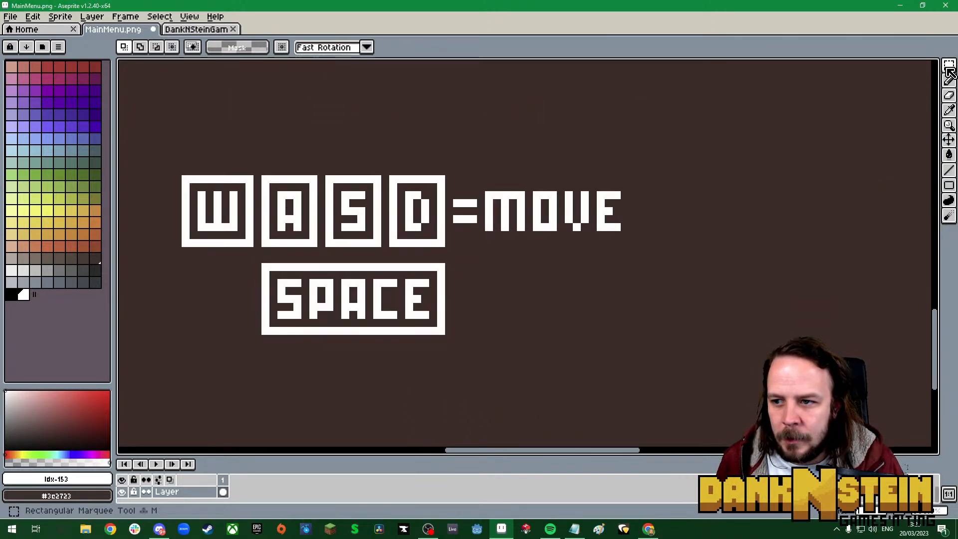
Draw "=JUMP" in white pixel letters after the copied "SPACE" key, aligned under "=MOVE"
key(b)
mouse_move(455, 290)
mouse_down()
mouse_move(477, 291)
mouse_move(459, 307)
mouse_move(474, 307)
mouse_move(507, 283)
mouse_move(489, 316)
mouse_up()
mouse_move(520, 280)
mouse_down()
mouse_move(519, 314)
mouse_move(535, 313)
mouse_move(537, 285)
mouse_move(552, 283)
mouse_move(553, 318)
mouse_up()
mouse_move(560, 283)
mouse_down()
mouse_move(569, 315)
mouse_move(574, 282)
mouse_move(586, 285)
mouse_move(585, 315)
mouse_up()
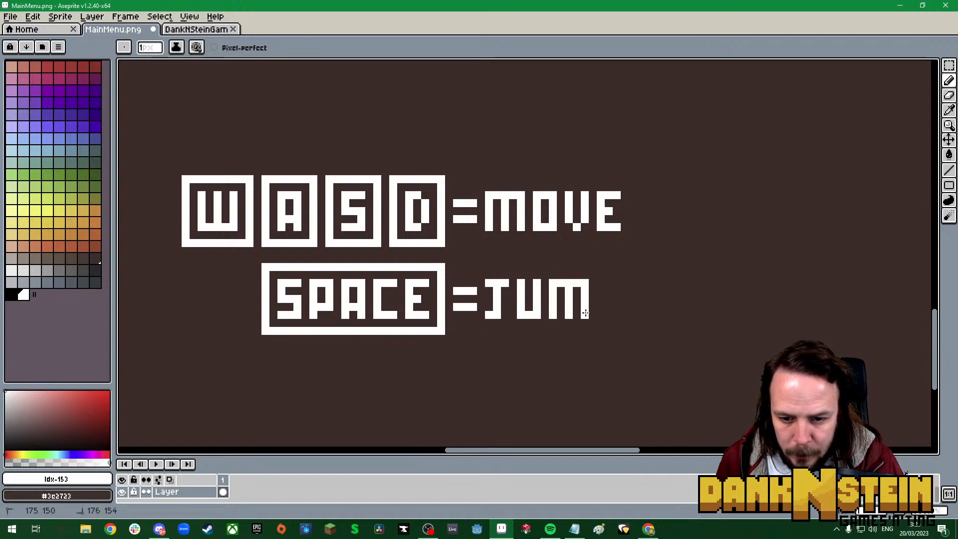
mouse_move(601, 283)
mouse_down()
mouse_move(600, 315)
mouse_move(617, 304)
mouse_move(608, 283)
mouse_up()
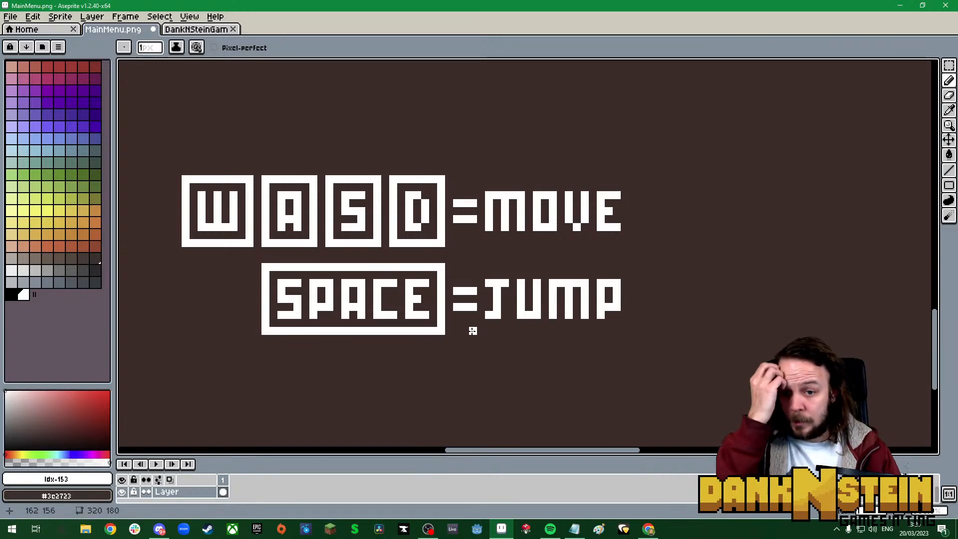
Draw a white "LB" key in an 11-by-9-pixel outline two pixels below the "SPACE" key, right-aligned with it
scroll(473, 331, down, 4)
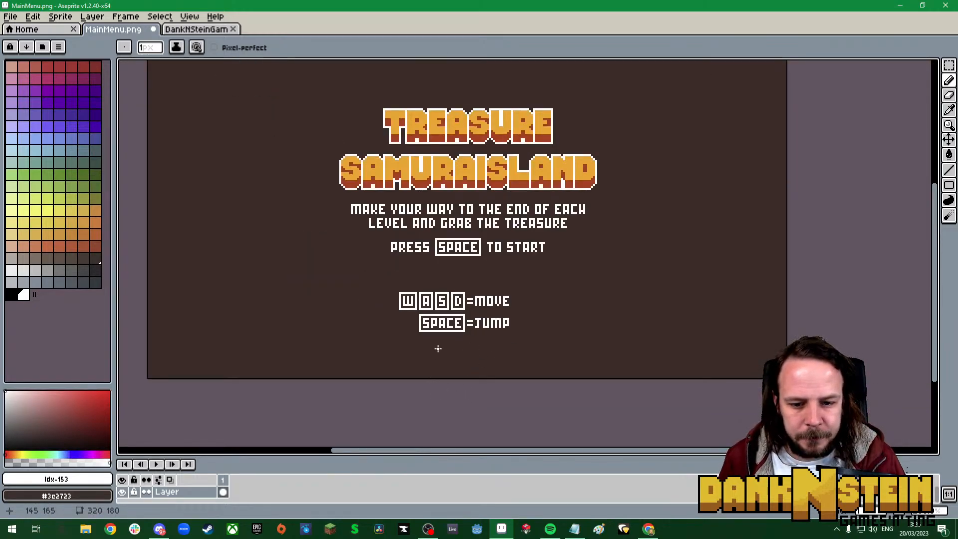
scroll(438, 348, up, 2)
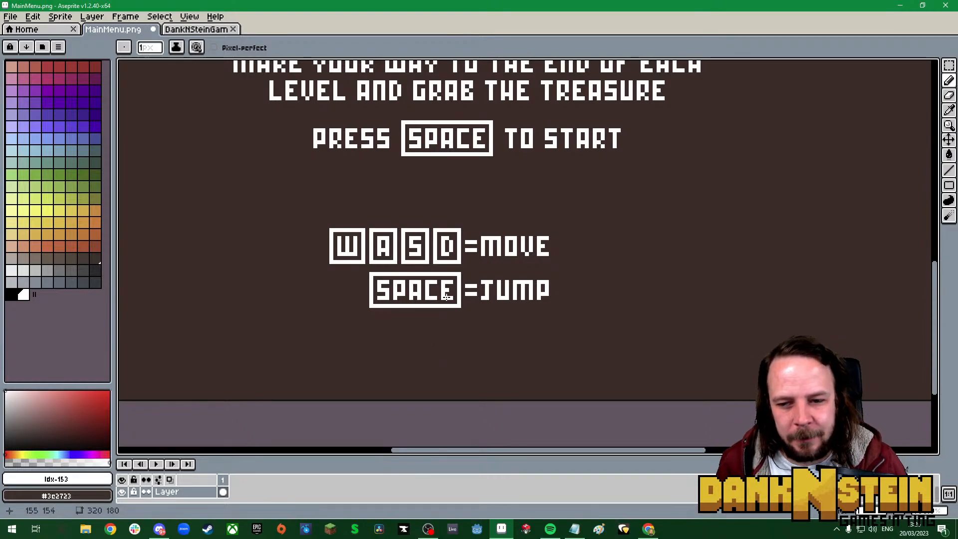
scroll(467, 349, up, 1)
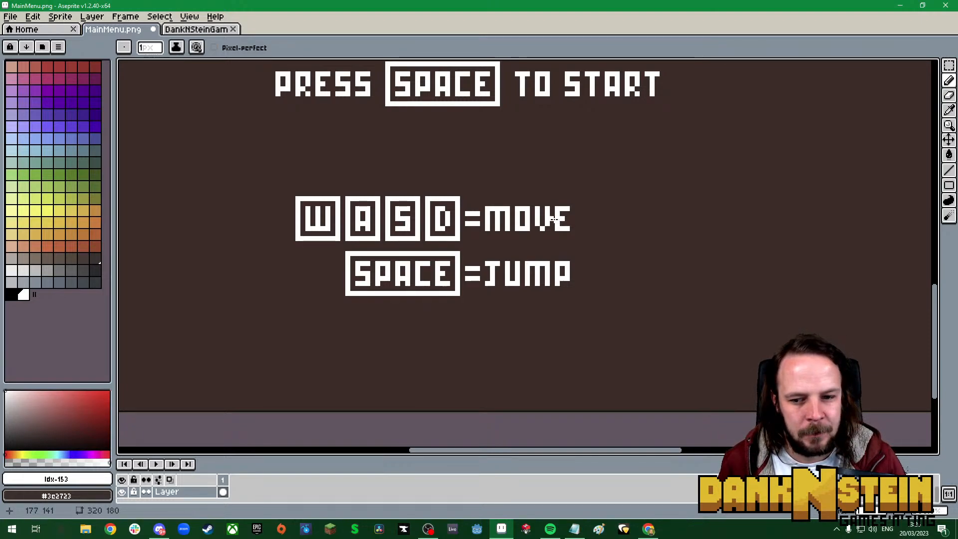
scroll(444, 368, up, 2)
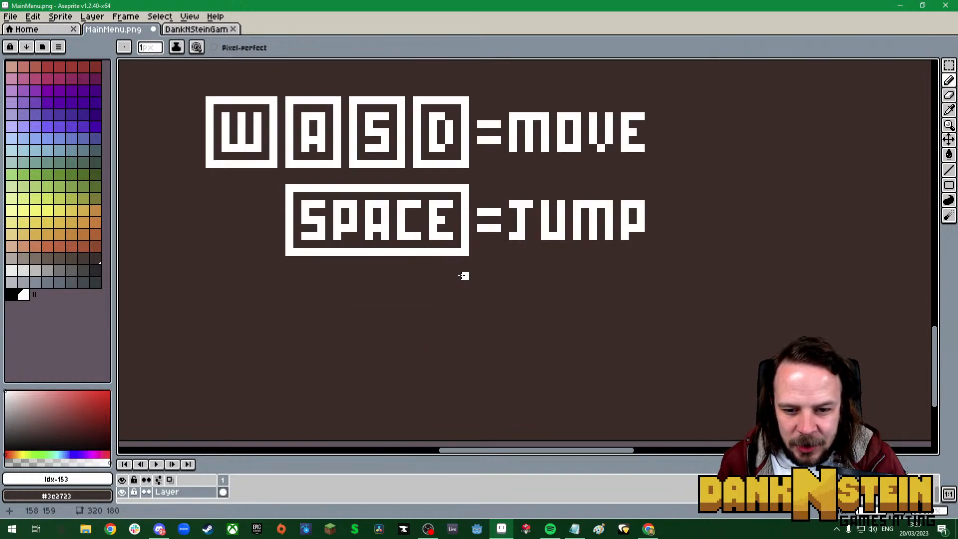
mouse_move(464, 276)
mouse_down()
mouse_move(414, 274)
mouse_move(465, 284)
mouse_move(465, 328)
mouse_up()
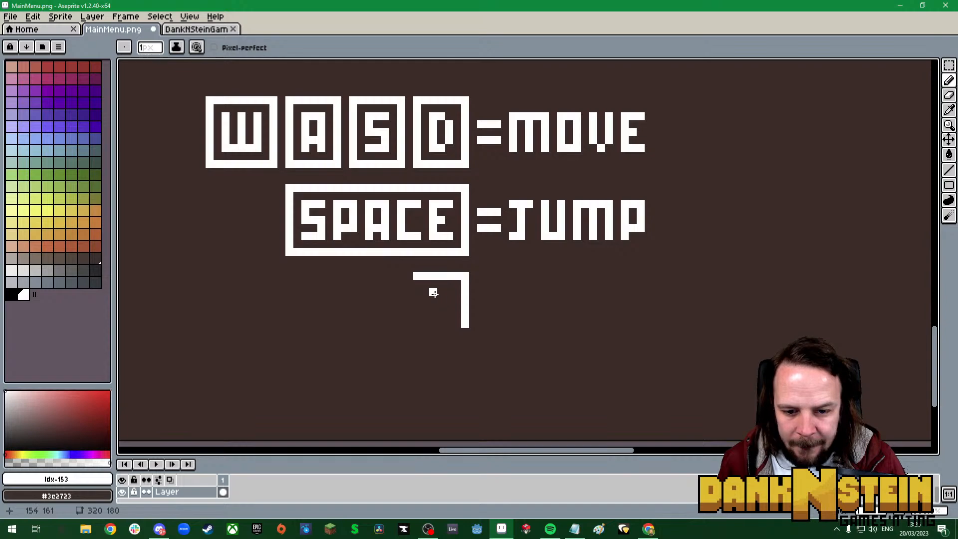
mouse_move(433, 293)
mouse_down()
mouse_move(450, 323)
mouse_move(428, 324)
mouse_move(430, 297)
mouse_move(399, 298)
mouse_move(402, 319)
mouse_move(422, 327)
mouse_up()
mouse_move(413, 275)
mouse_down()
mouse_move(389, 277)
mouse_move(385, 340)
mouse_move(464, 341)
mouse_move(466, 324)
mouse_up()
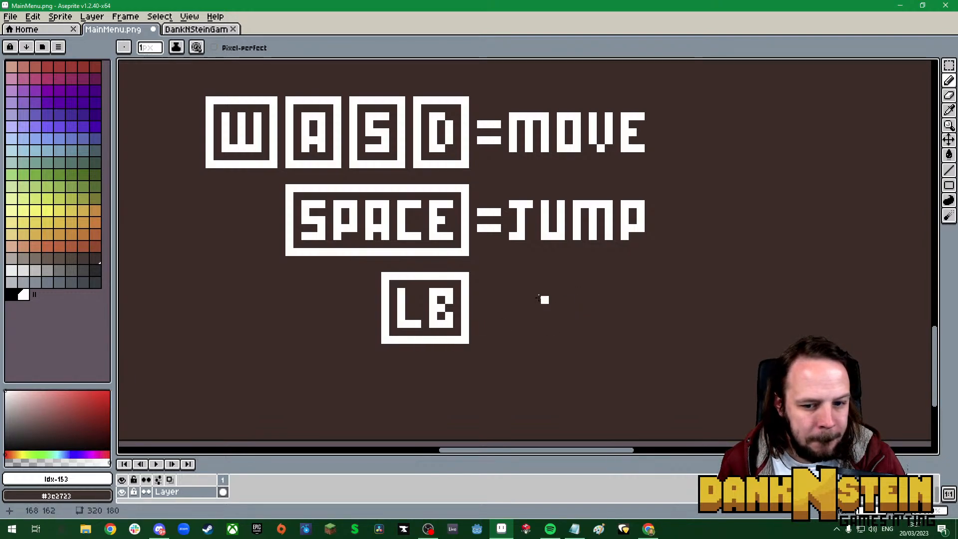
Draw "=SWORD" in white pixel letters after the "LB" key, aligned under "=JUMP"
mouse_move(478, 298)
mouse_down()
mouse_move(497, 298)
mouse_move(500, 315)
mouse_up()
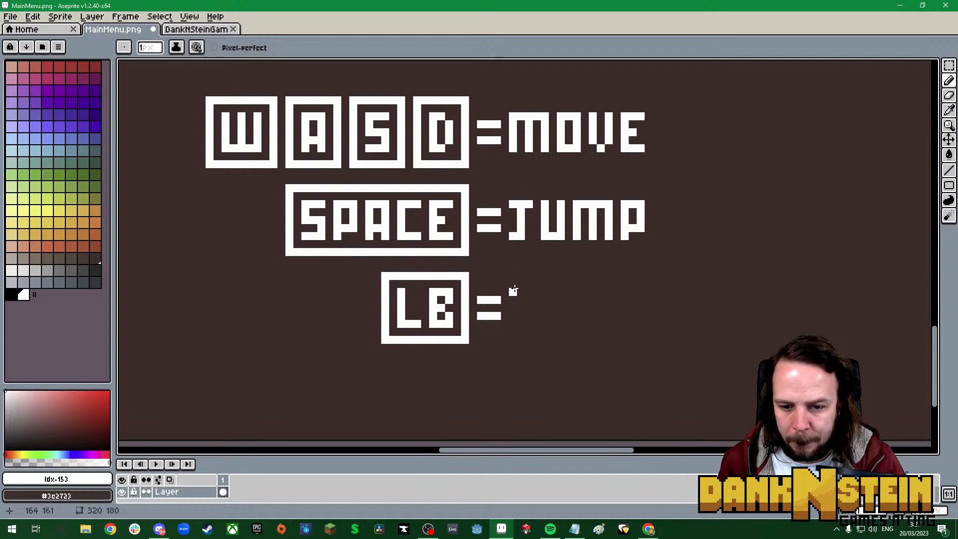
mouse_move(513, 291)
mouse_down()
mouse_move(533, 291)
mouse_move(510, 299)
mouse_move(530, 324)
mouse_move(514, 324)
mouse_up()
right_click(521, 316)
right_click(537, 292)
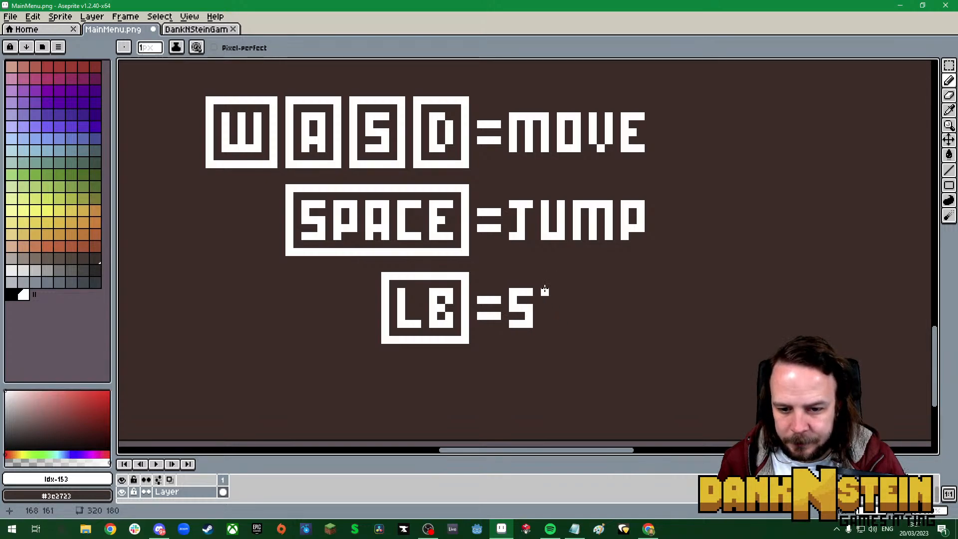
mouse_move(544, 292)
mouse_down()
mouse_move(545, 324)
mouse_move(560, 325)
mouse_move(561, 292)
mouse_up()
mouse_move(562, 325)
mouse_down()
mouse_move(581, 318)
mouse_move(577, 293)
mouse_move(585, 314)
mouse_move(593, 282)
mouse_move(594, 327)
mouse_move(609, 327)
mouse_move(600, 290)
mouse_move(624, 325)
mouse_up()
mouse_move(628, 291)
mouse_down()
mouse_move(635, 317)
mouse_move(647, 324)
mouse_move(638, 325)
mouse_move(648, 324)
mouse_move(649, 284)
mouse_move(655, 324)
mouse_move(663, 293)
mouse_move(665, 325)
mouse_move(672, 301)
mouse_move(673, 322)
mouse_up()
click(648, 324)
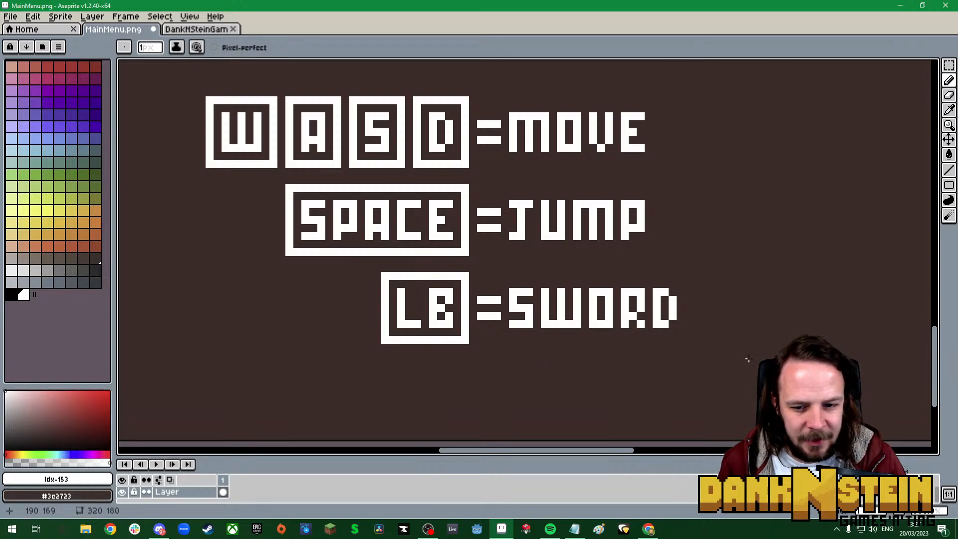
Draw a matching white "RB" key two pixels below the "LB" key, followed by an equals sign
drag(935, 360, 935, 374)
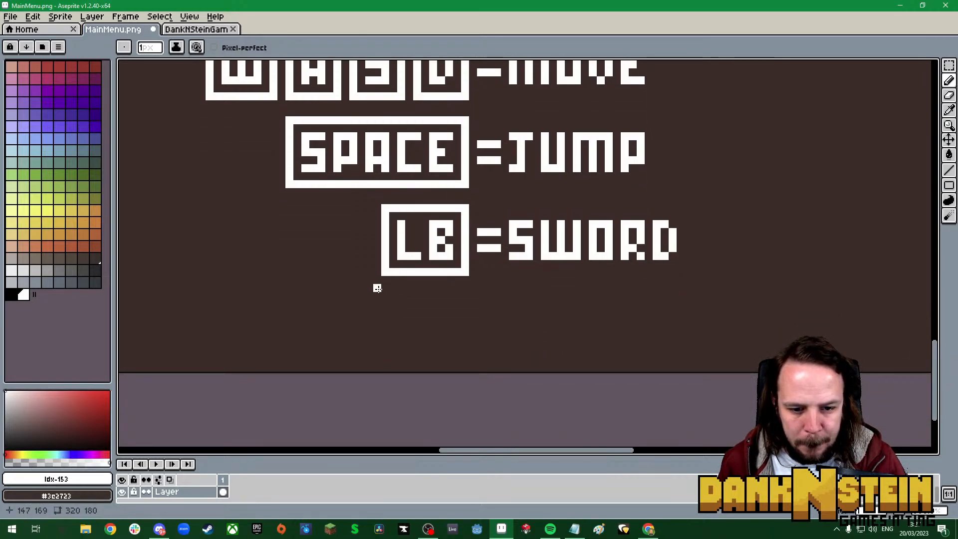
click(383, 289)
mouse_move(434, 291)
mouse_down()
mouse_move(465, 289)
mouse_move(384, 287)
mouse_move(385, 296)
mouse_move(464, 296)
mouse_up()
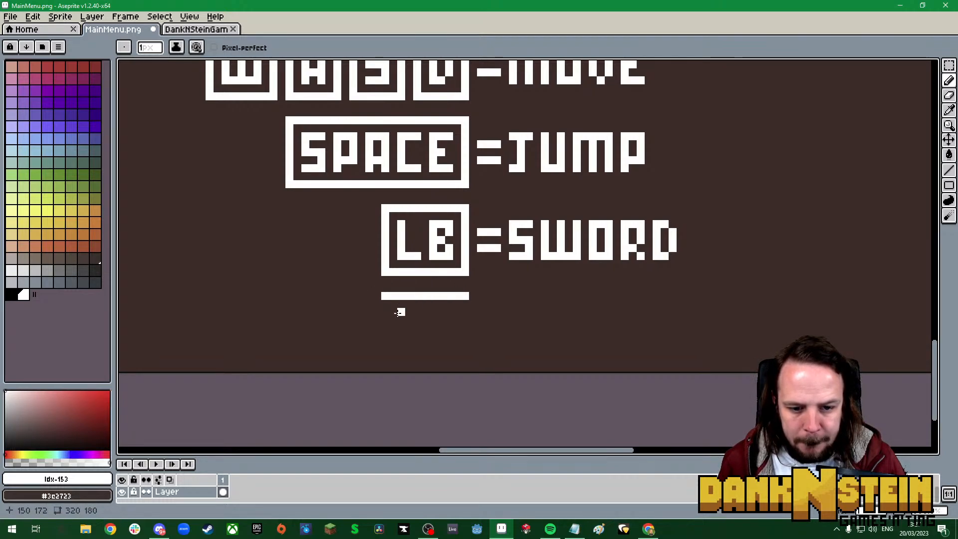
mouse_move(400, 313)
mouse_down()
mouse_move(400, 342)
mouse_move(407, 314)
mouse_move(415, 315)
mouse_move(409, 334)
mouse_move(417, 343)
mouse_move(433, 313)
mouse_move(433, 343)
mouse_move(444, 343)
mouse_move(441, 313)
mouse_move(465, 304)
mouse_move(465, 358)
mouse_move(385, 359)
mouse_move(384, 297)
mouse_up()
click(417, 343)
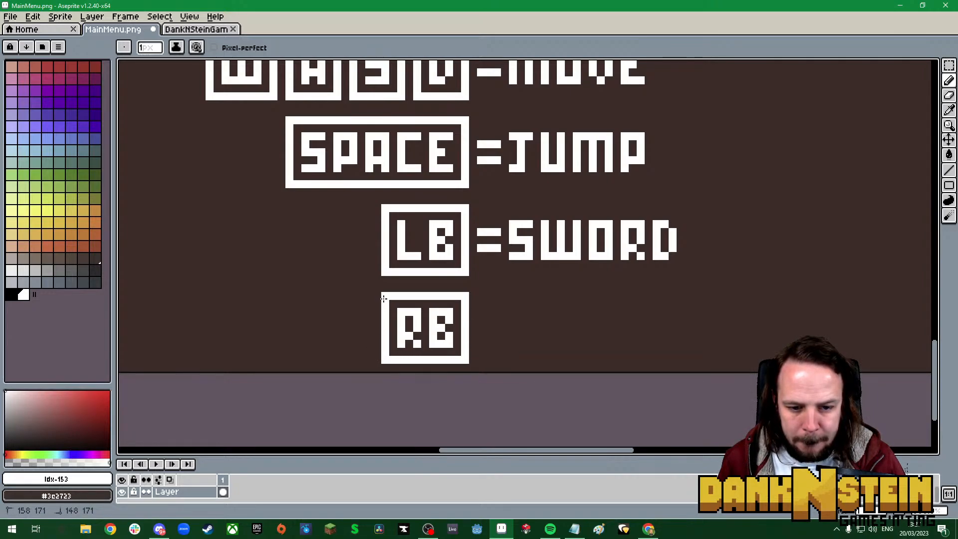
mouse_move(479, 320)
mouse_down()
mouse_move(501, 320)
mouse_move(483, 334)
mouse_move(500, 334)
mouse_up()
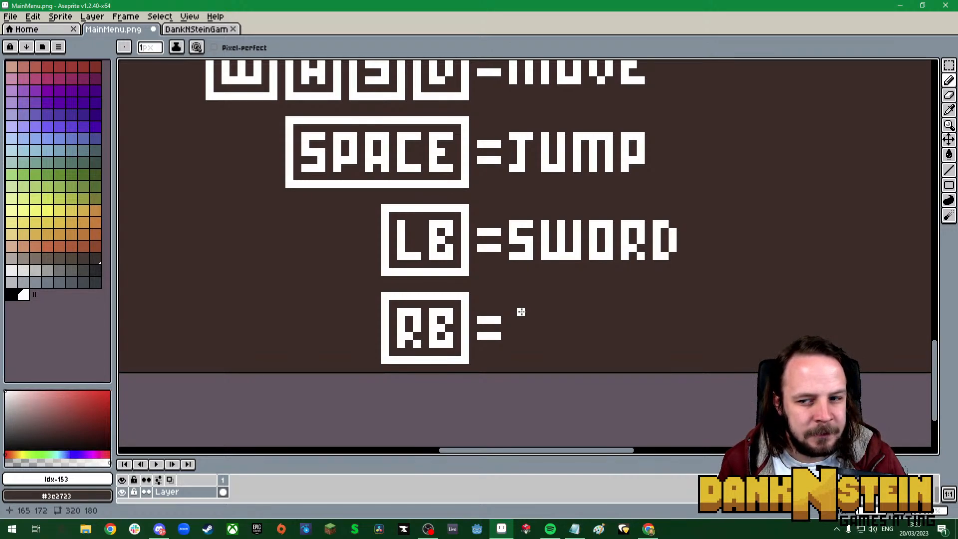
Move the "L" half of the "LB" key 7 pixels left and fill the hole with the dark brown background
click(950, 65)
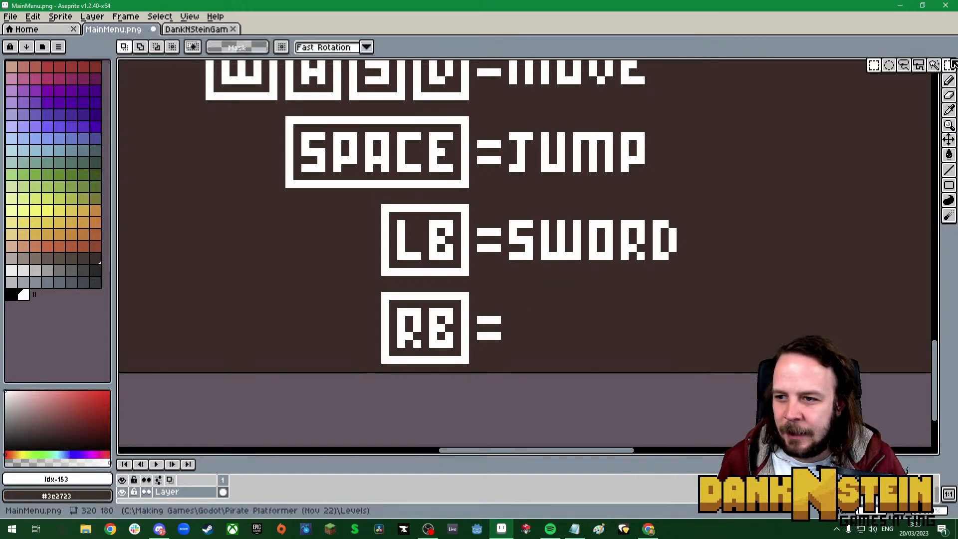
drag(383, 206, 367, 273)
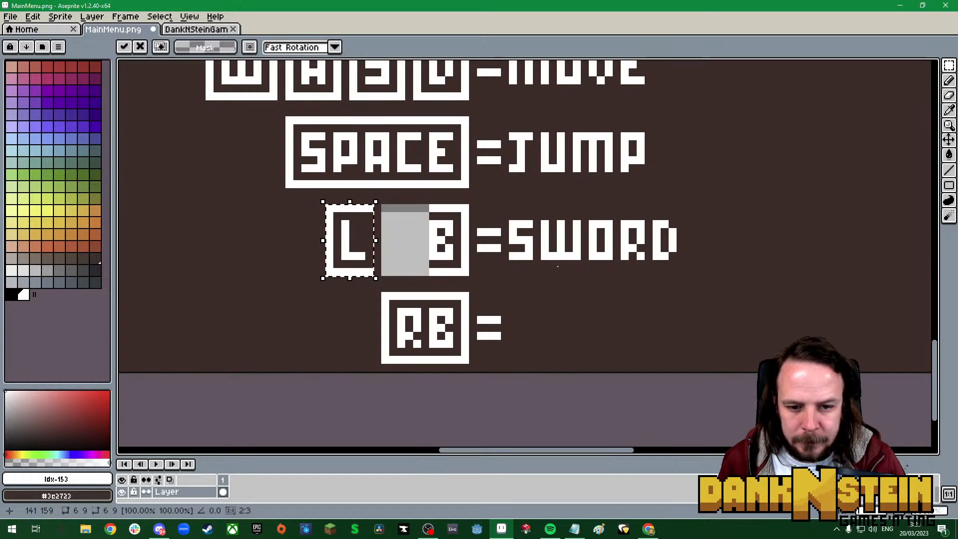
key(ctrl+d)
key(g)
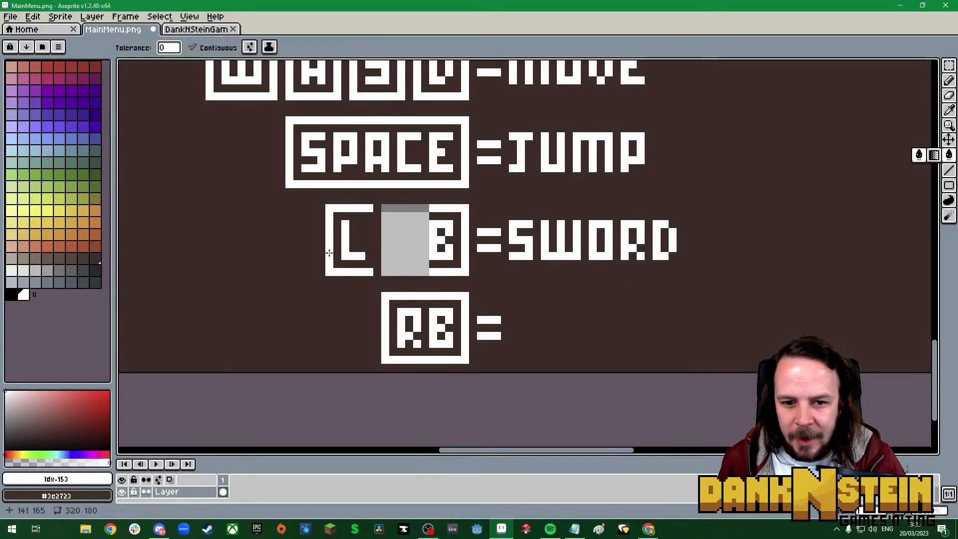
click(408, 247)
Reconnect the split key's outline with white lines and draw an "M" between the "L" and the "B"
key(b)
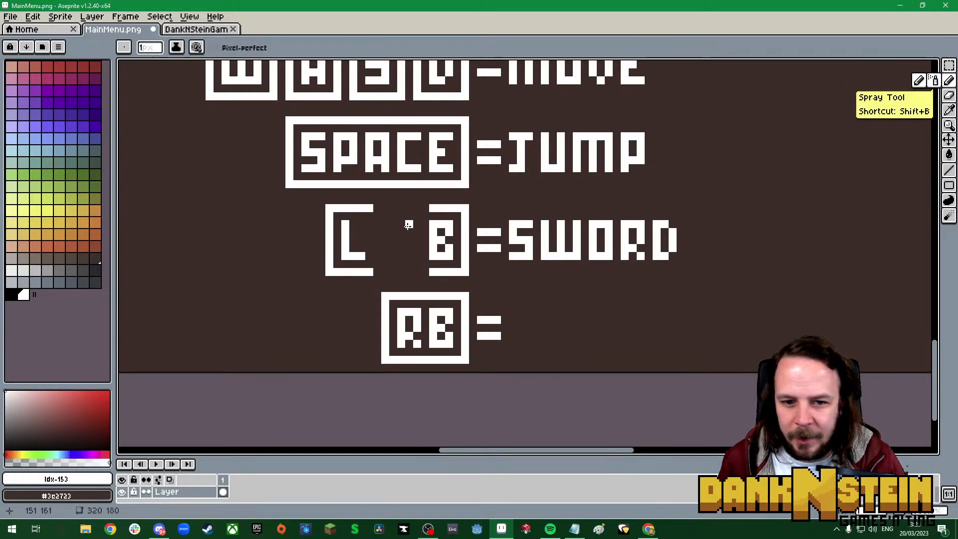
click(376, 208)
shift+click(425, 207)
click(376, 272)
shift+click(433, 271)
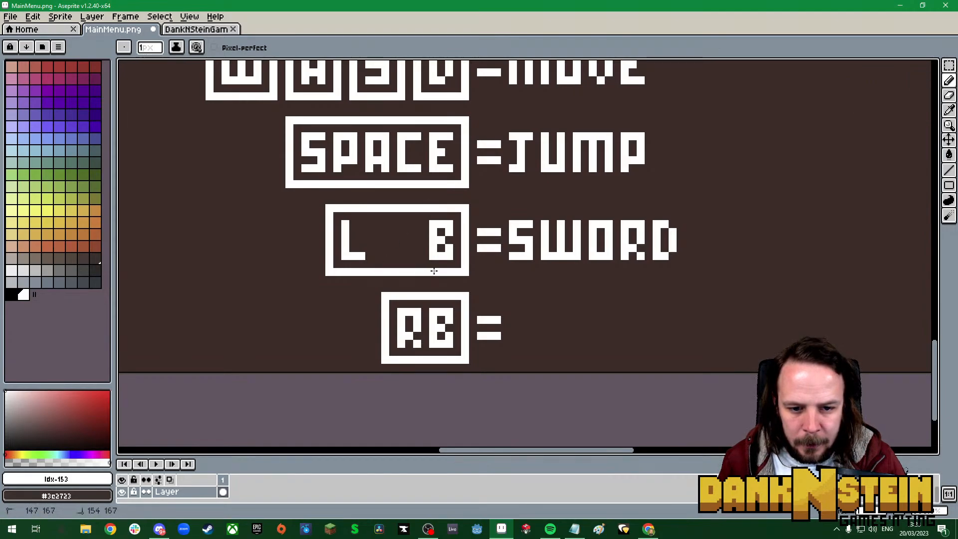
mouse_move(378, 259)
mouse_down()
mouse_move(377, 226)
mouse_move(394, 225)
mouse_move(394, 255)
mouse_move(401, 219)
mouse_move(414, 226)
mouse_move(413, 257)
mouse_move(410, 227)
mouse_up()
key(ctrl+z)
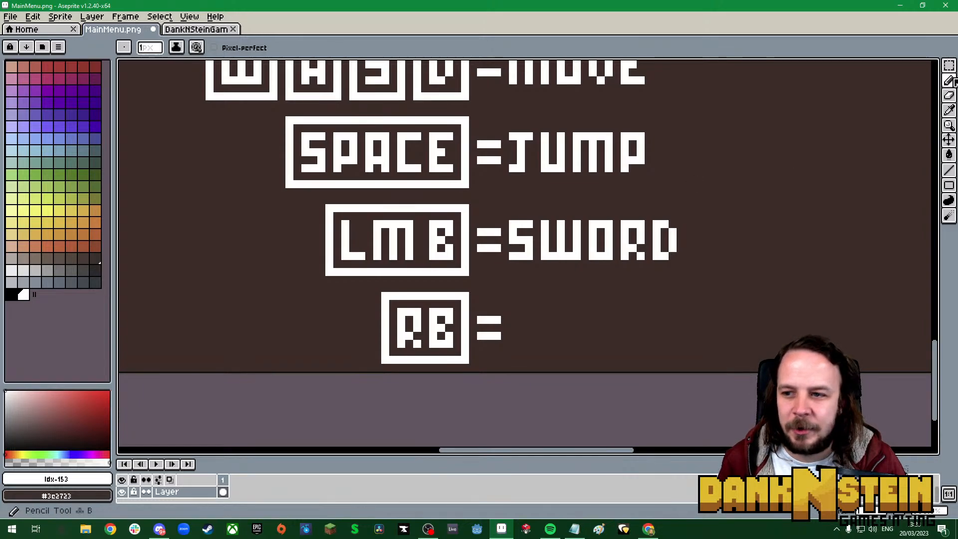
Move the "LM" part of the key one pixel right and fill the leftover strip with the background colour
click(949, 66)
drag(325, 204, 414, 272)
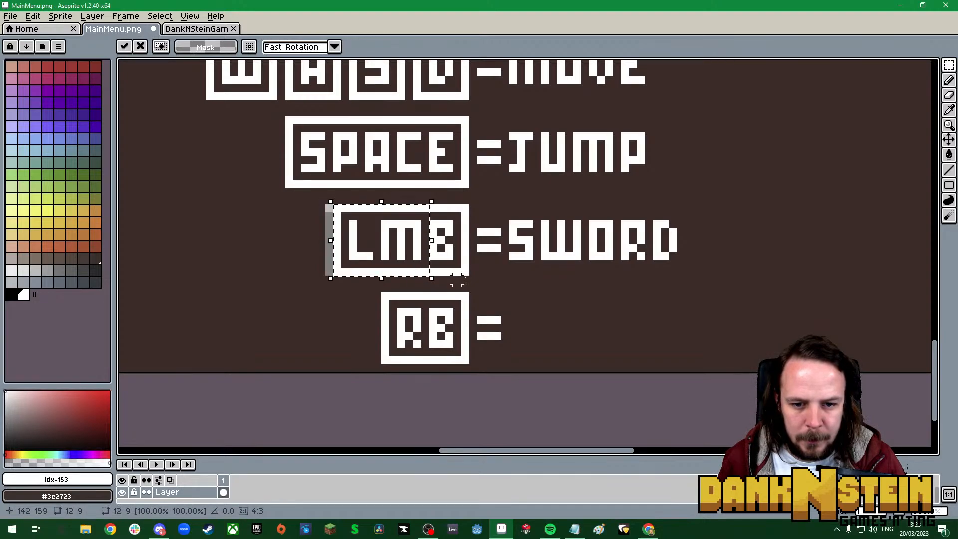
click(563, 279)
click(949, 155)
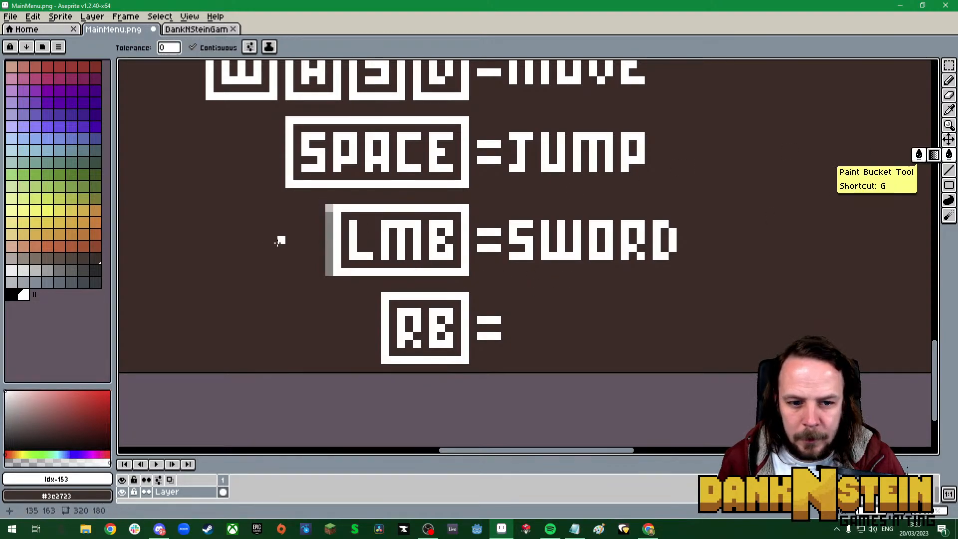
click(325, 231)
Move the "R" half of the "RB" key 6 pixels left and fill the gap with a copy of the "LMB" key's "M" section
key(m)
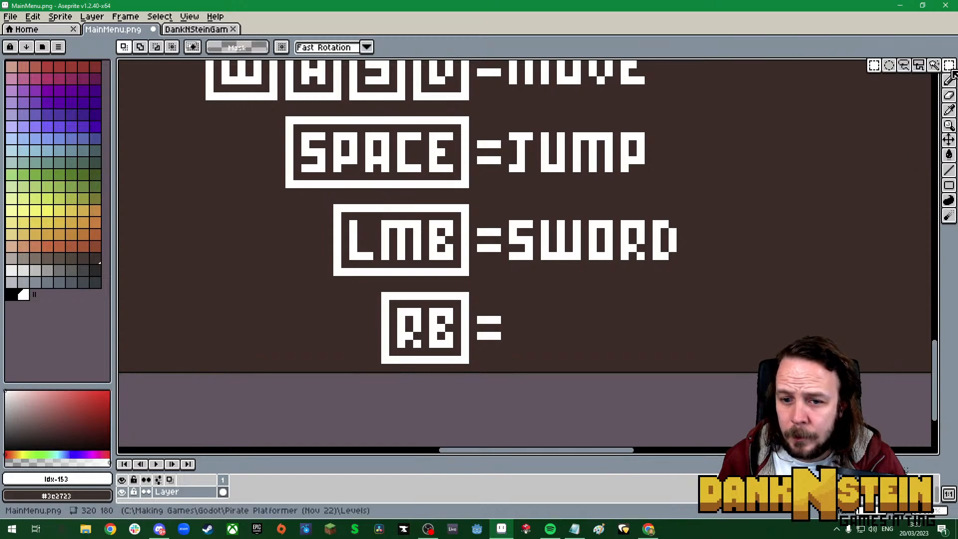
mouse_move(384, 295)
mouse_down()
mouse_move(416, 365)
mouse_move(429, 367)
mouse_move(377, 342)
mouse_up()
click(409, 322)
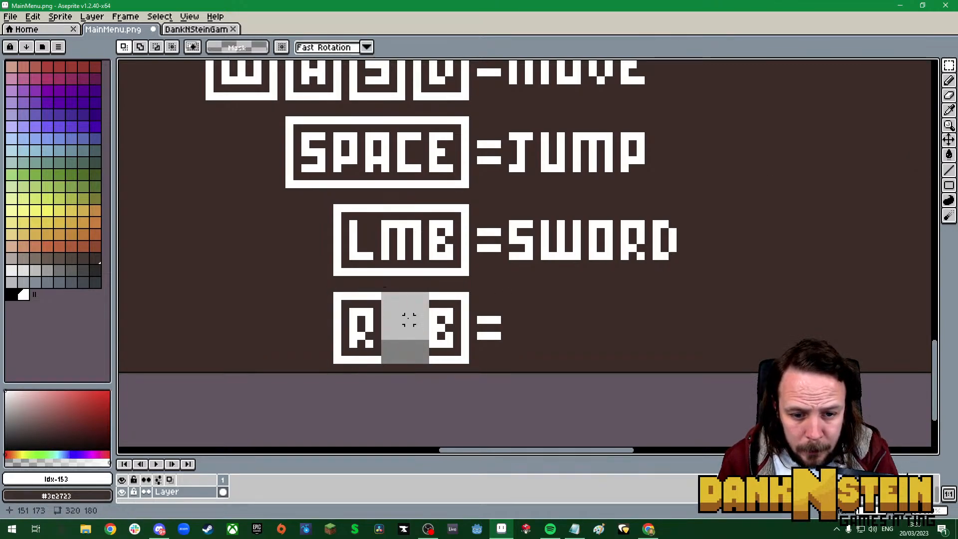
drag(385, 208, 428, 342)
click(428, 255)
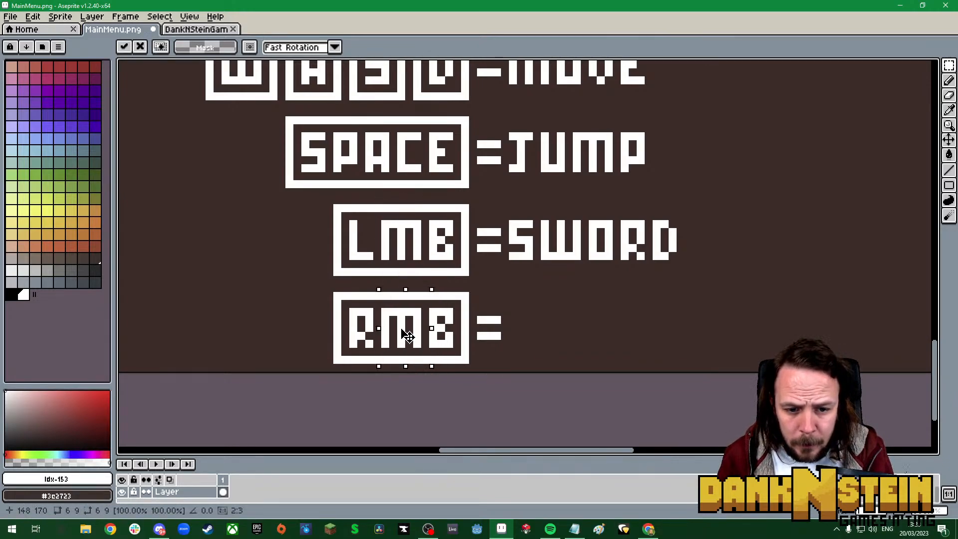
click(593, 320)
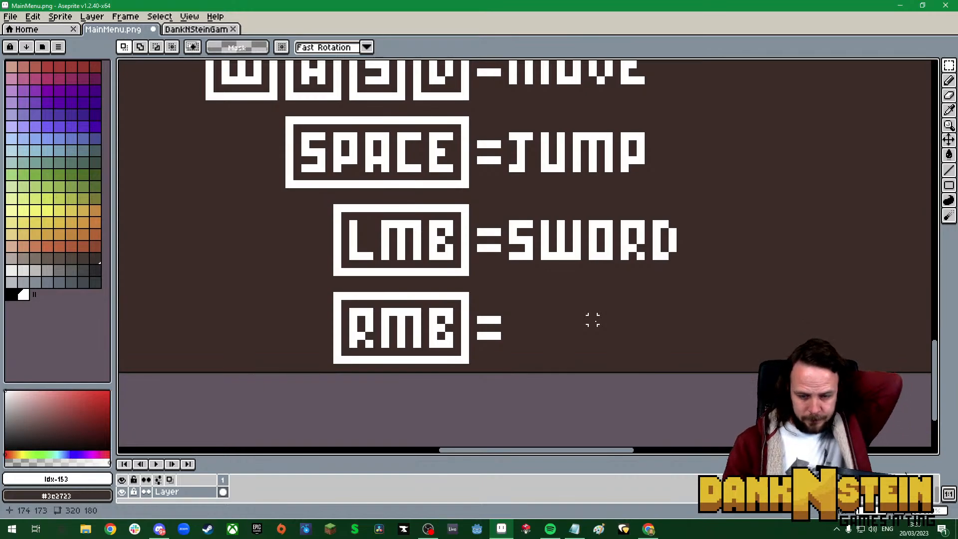
Draw "BLUNDERBUSS" in white pixel lettering with the Pencil after "RMB=", matching the letter height of the lines above
click(949, 81)
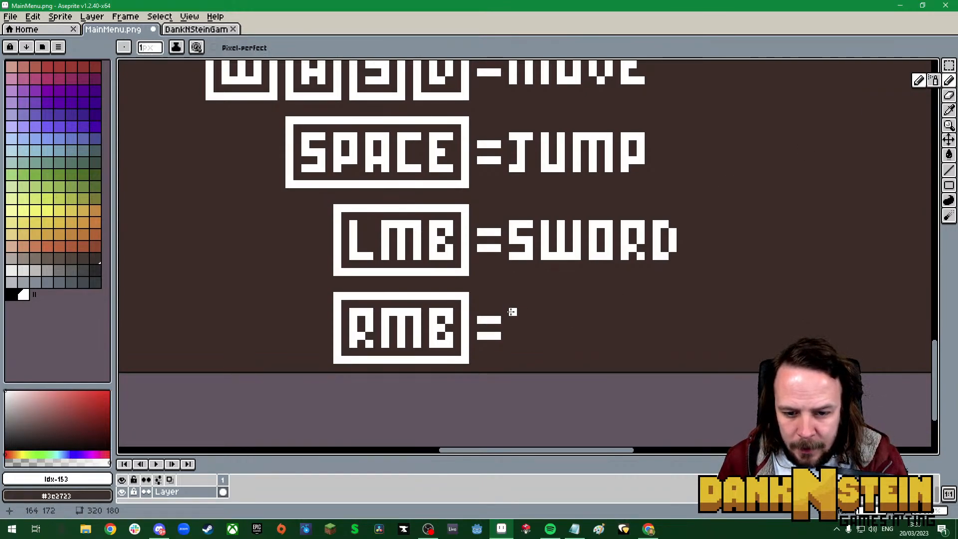
mouse_move(512, 312)
mouse_down()
mouse_move(511, 342)
mouse_move(520, 343)
mouse_move(529, 321)
mouse_move(521, 312)
mouse_move(545, 312)
mouse_move(562, 344)
mouse_up()
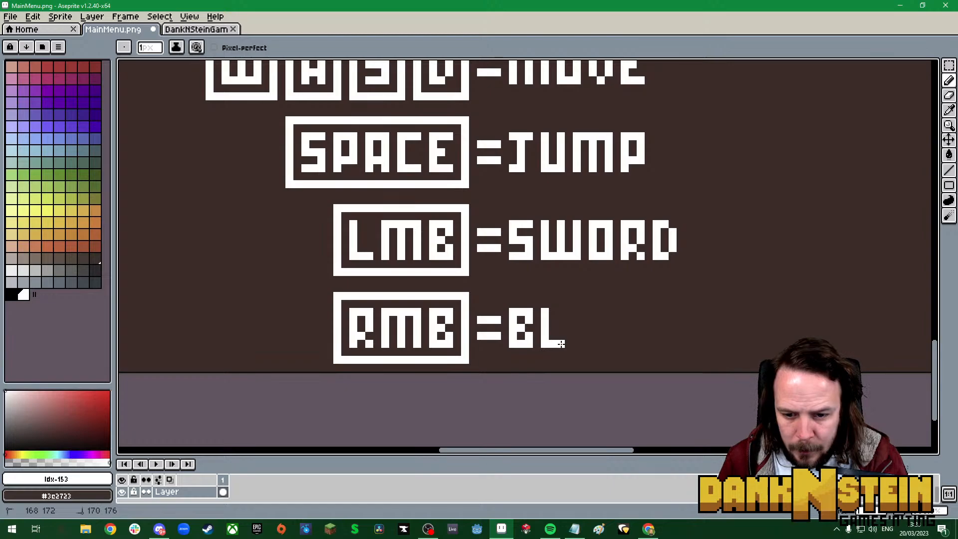
mouse_move(575, 312)
mouse_down()
mouse_move(576, 345)
mouse_move(594, 346)
mouse_move(595, 311)
mouse_move(607, 345)
mouse_move(612, 313)
mouse_move(627, 312)
mouse_move(628, 347)
mouse_up()
mouse_move(641, 308)
mouse_down()
mouse_move(640, 347)
mouse_move(657, 336)
mouse_move(649, 312)
mouse_move(672, 312)
mouse_move(672, 344)
mouse_move(692, 345)
mouse_move(681, 312)
mouse_move(704, 312)
mouse_move(704, 345)
mouse_move(728, 343)
mouse_move(710, 334)
mouse_move(720, 327)
mouse_move(712, 311)
mouse_move(736, 311)
mouse_move(737, 345)
mouse_up()
click(681, 328)
click(681, 312)
click(721, 344)
right_click(729, 344)
click(713, 336)
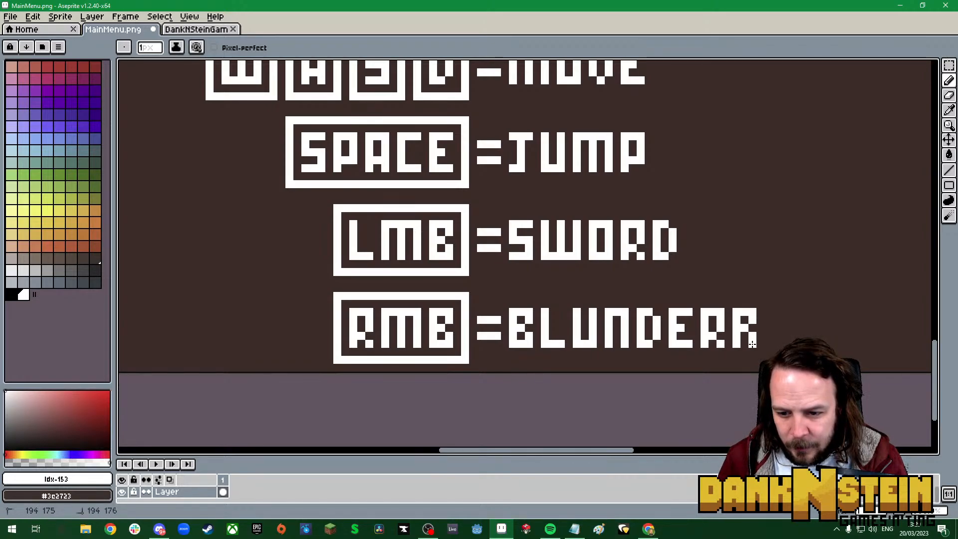
drag(767, 342, 782, 344)
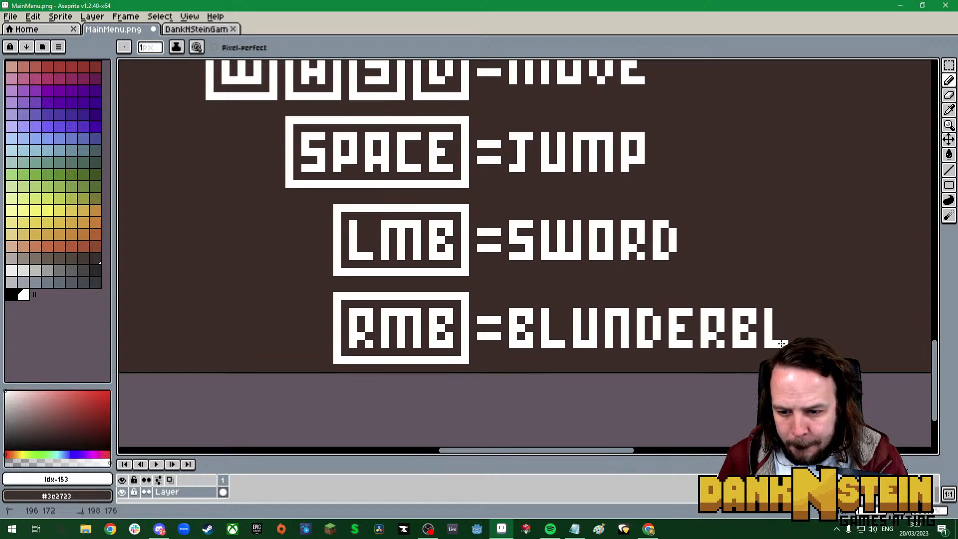
mouse_move(797, 312)
mouse_down()
mouse_move(820, 312)
mouse_move(800, 325)
mouse_up()
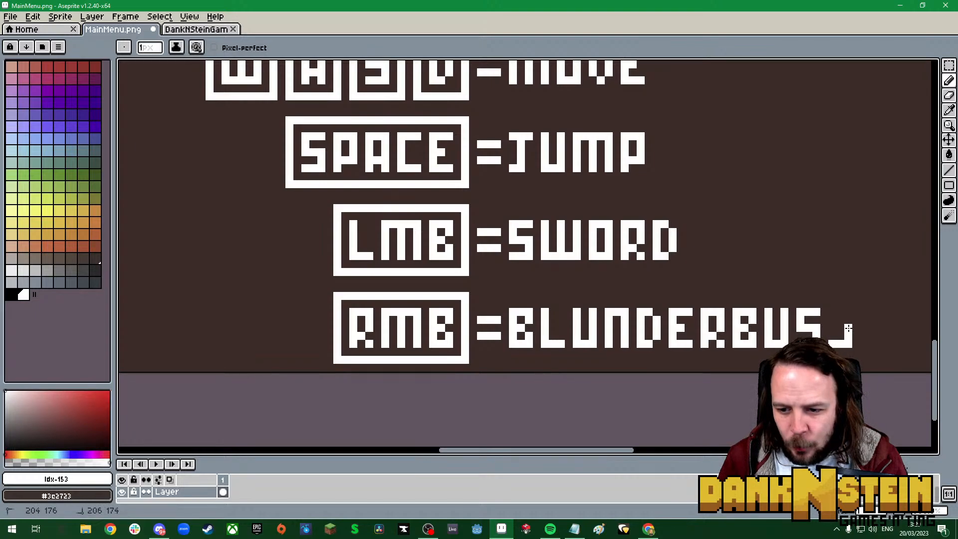
drag(834, 328, 833, 318)
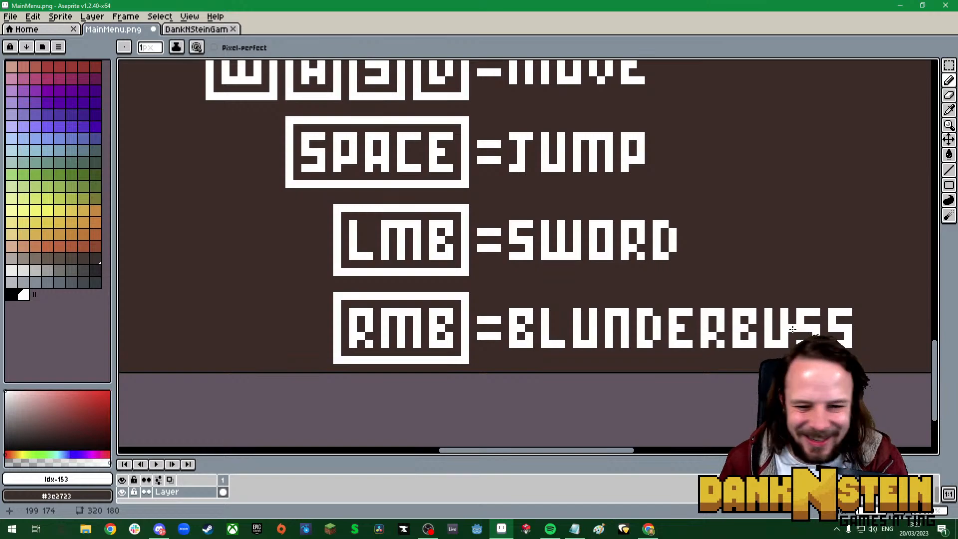
Review the whole menu layout, checking how the four control lines sit below the title and instructions
scroll(744, 285, down, 3)
scroll(728, 298, up, 1)
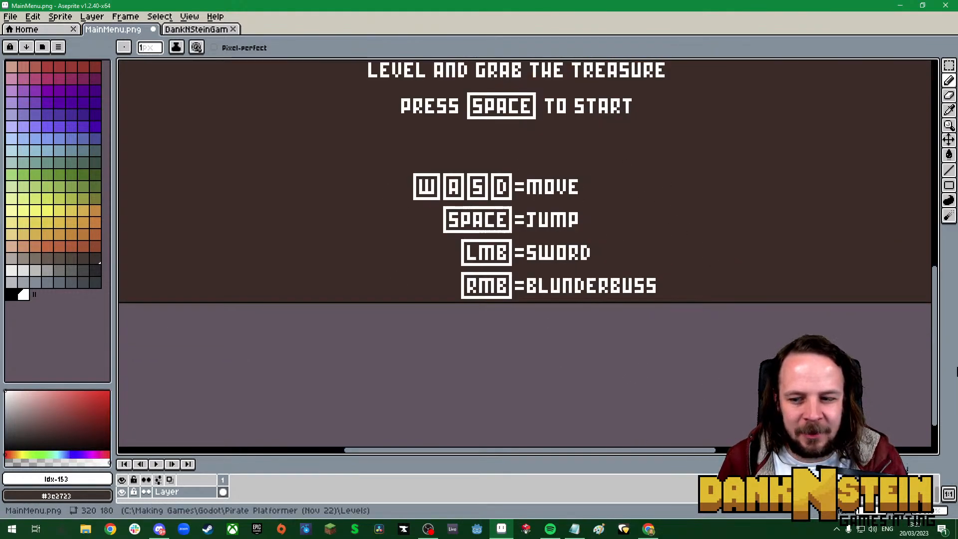
drag(935, 374, 935, 334)
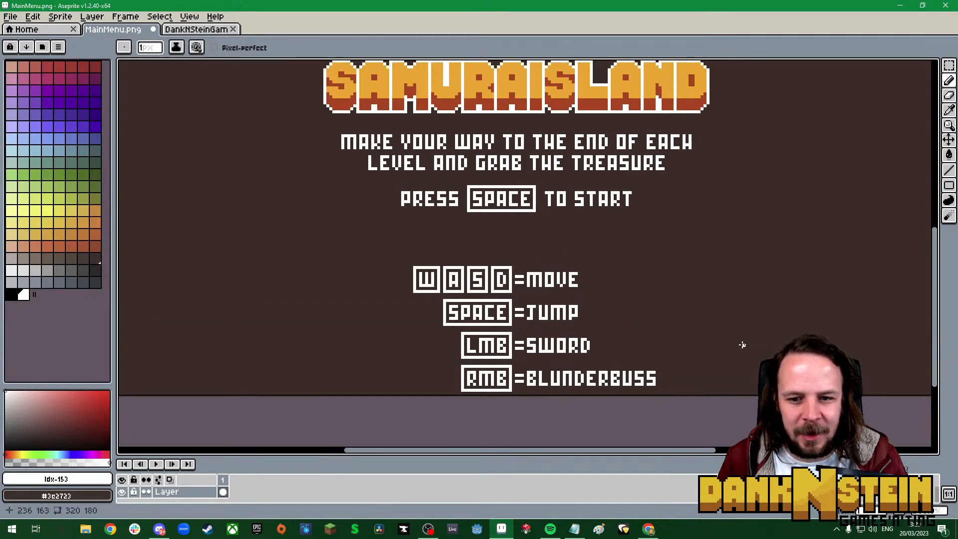
scroll(742, 345, down, 4)
scroll(699, 349, up, 2)
scroll(649, 360, up, 2)
scroll(626, 365, down, 2)
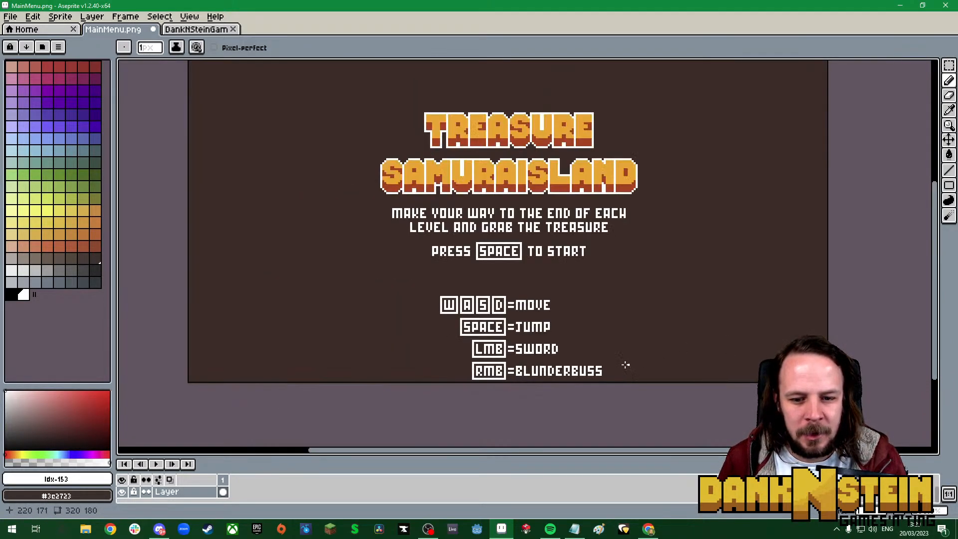
scroll(631, 359, down, 1)
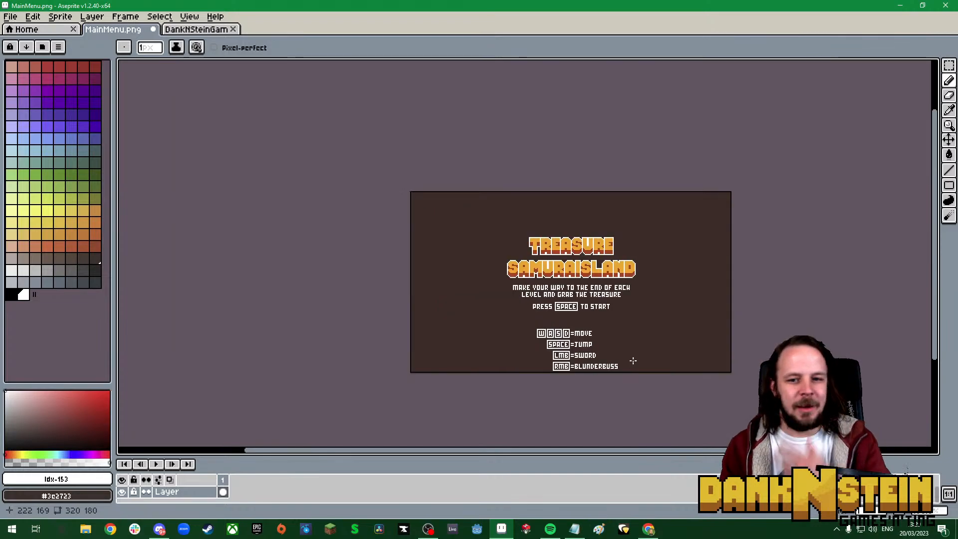
scroll(640, 346, up, 1)
scroll(414, 417, up, 1)
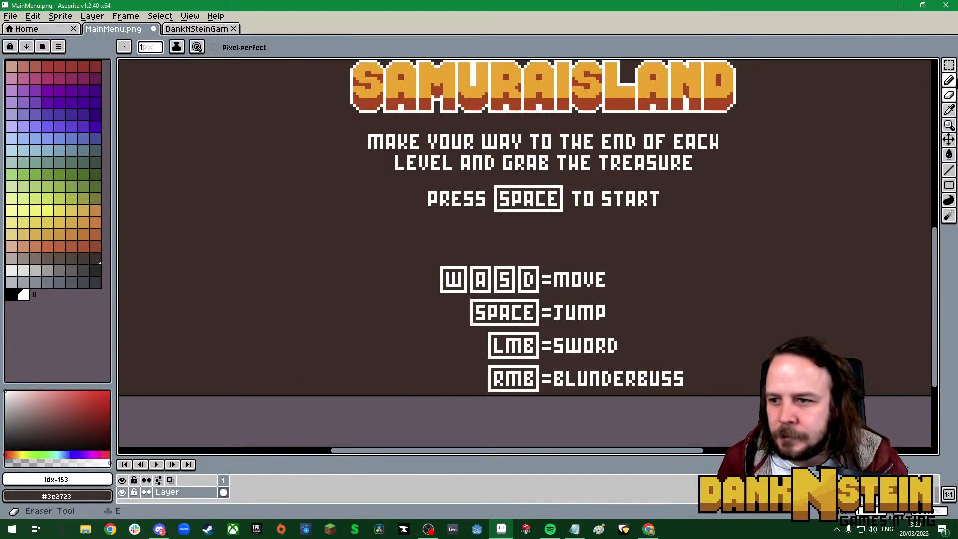
Show the grid over the menu canvas and get the rectangular selection tool ready
key(m)
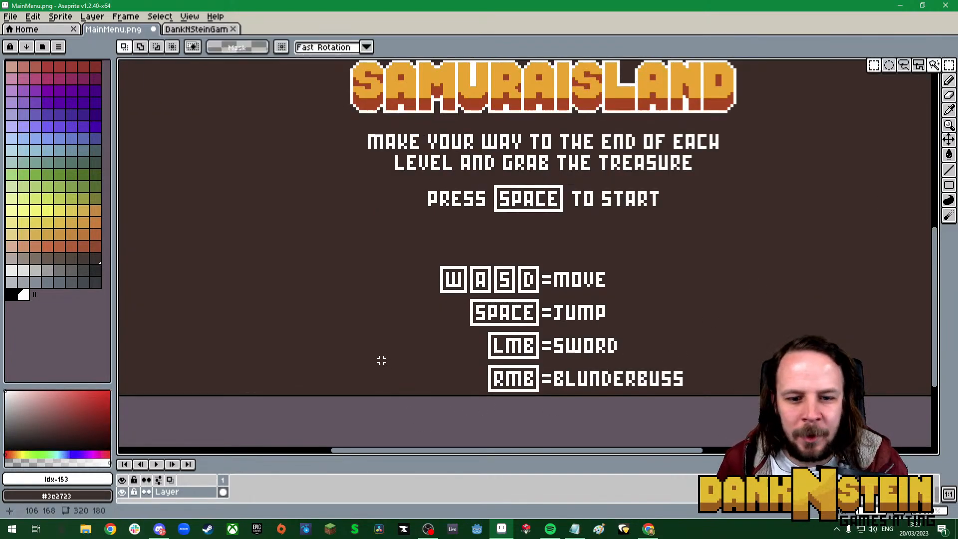
click(190, 17)
mouse_move(216, 75)
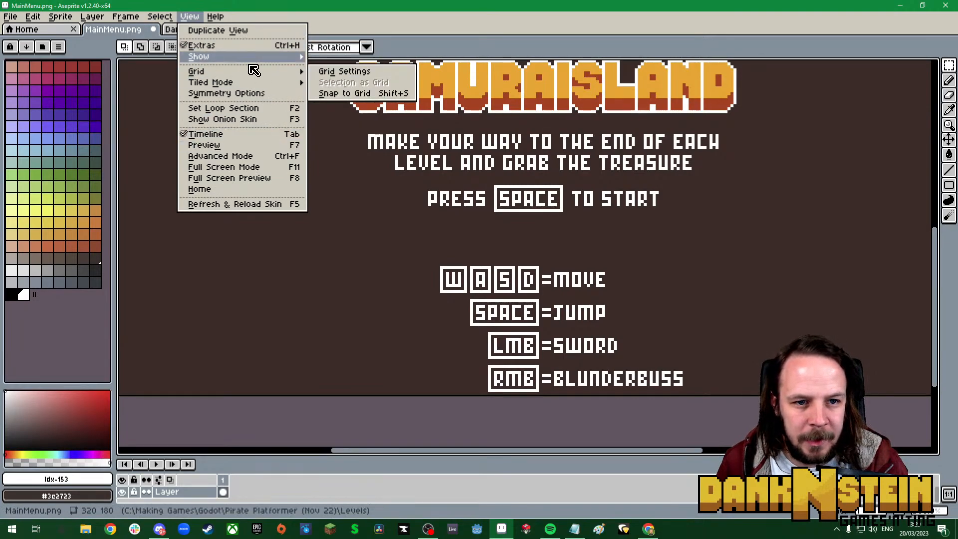
mouse_move(223, 59)
click(334, 79)
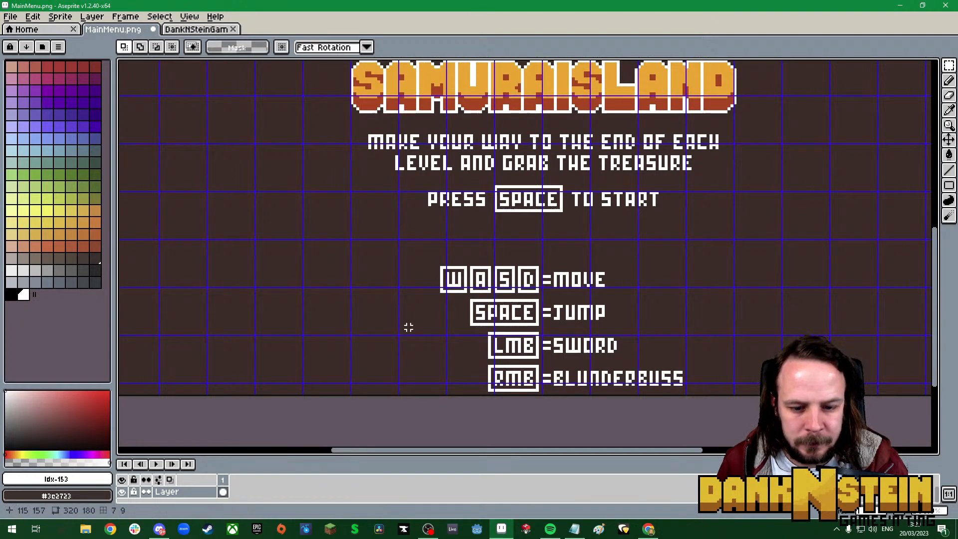
Select the whole four-line controls block, 81 by 42 pixels, and move it to the canvas's lower-left corner at 7, 131
drag(441, 268, 686, 391)
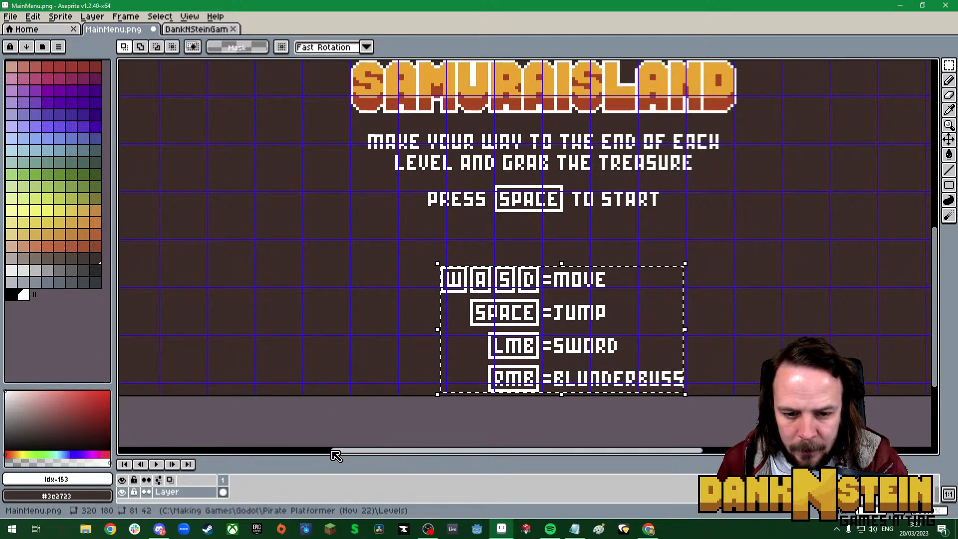
drag(363, 451, 306, 451)
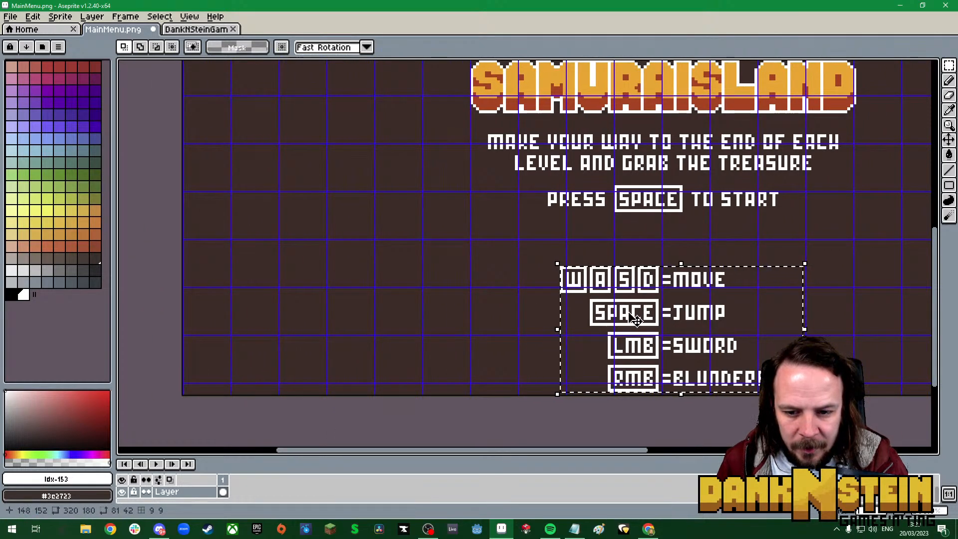
drag(635, 320, 268, 294)
scroll(148, 375, up, 2)
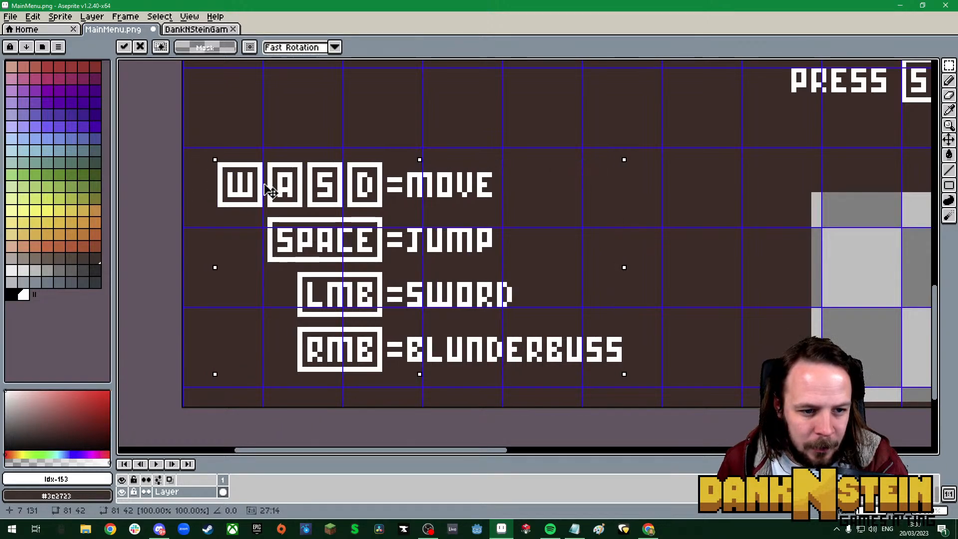
Check the placement of the moved controls block against the title, the instructions and the free space beside it
scroll(479, 335, down, 4)
scroll(599, 364, right, 4)
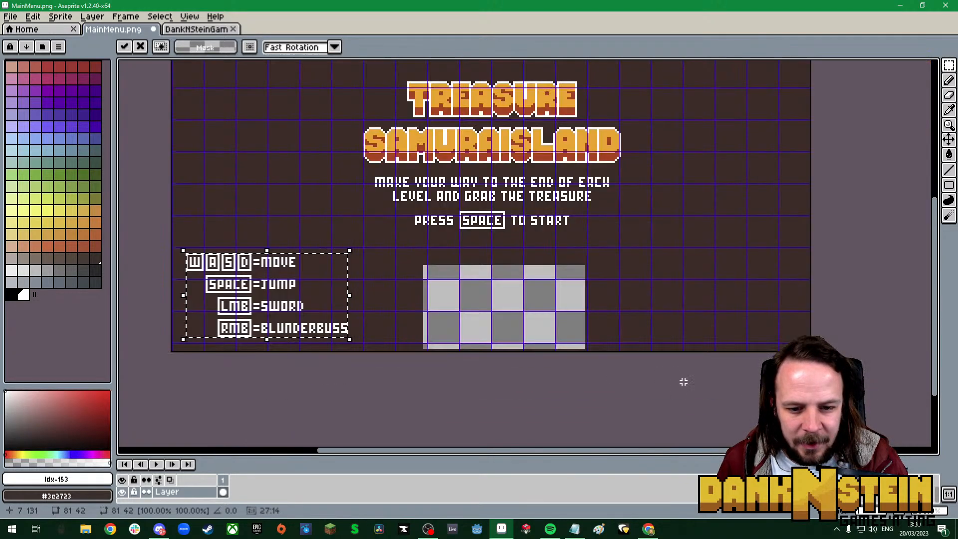
scroll(205, 375, up, 2)
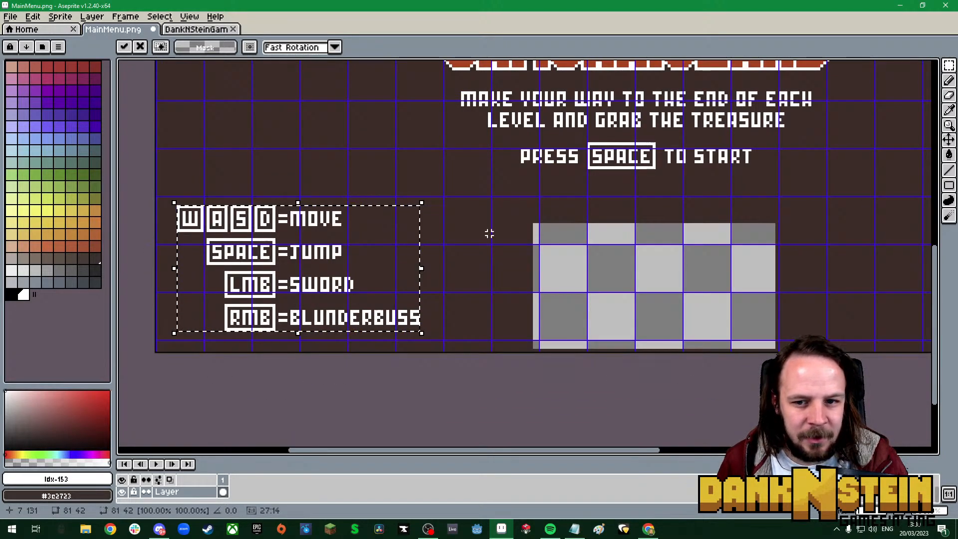
scroll(646, 75, up, 3)
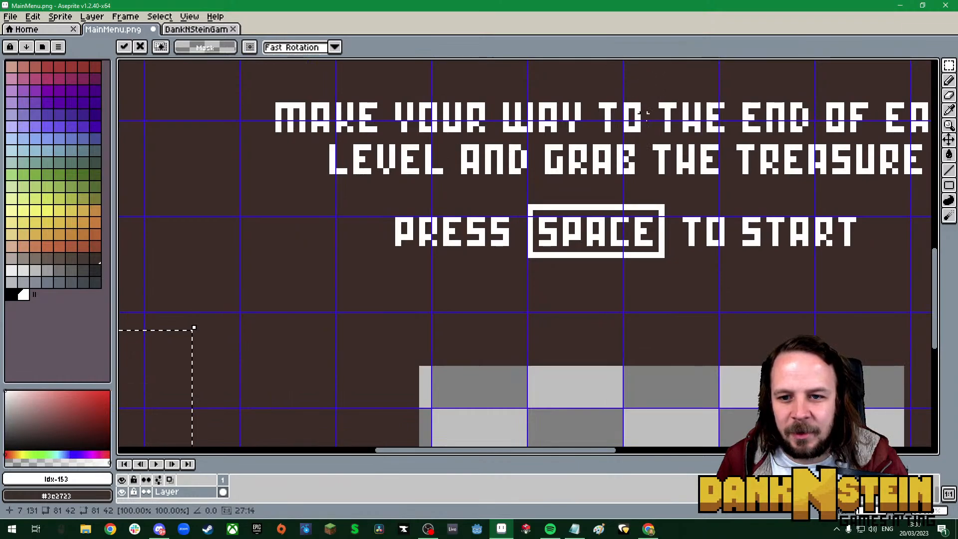
scroll(629, 143, up, 2)
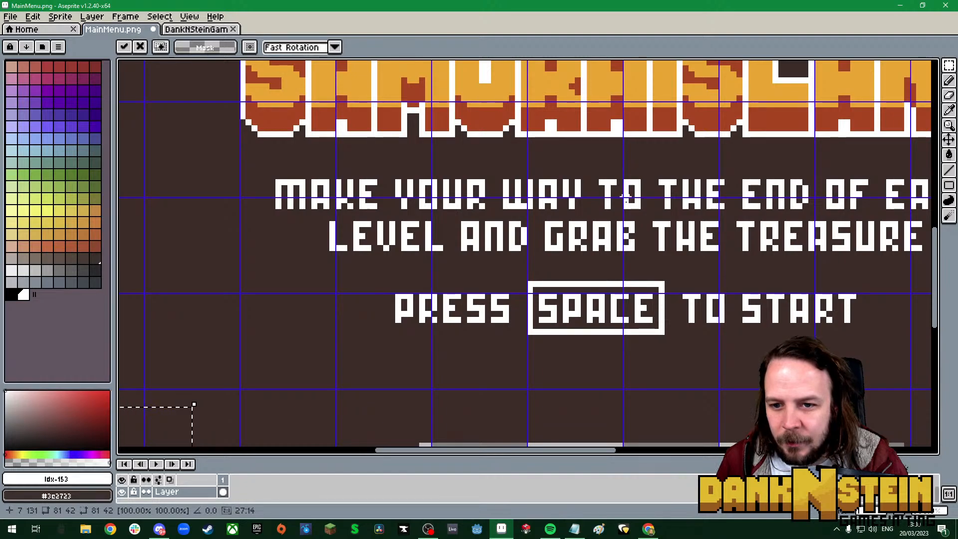
scroll(626, 157, down, 5)
scroll(751, 265, up, 1)
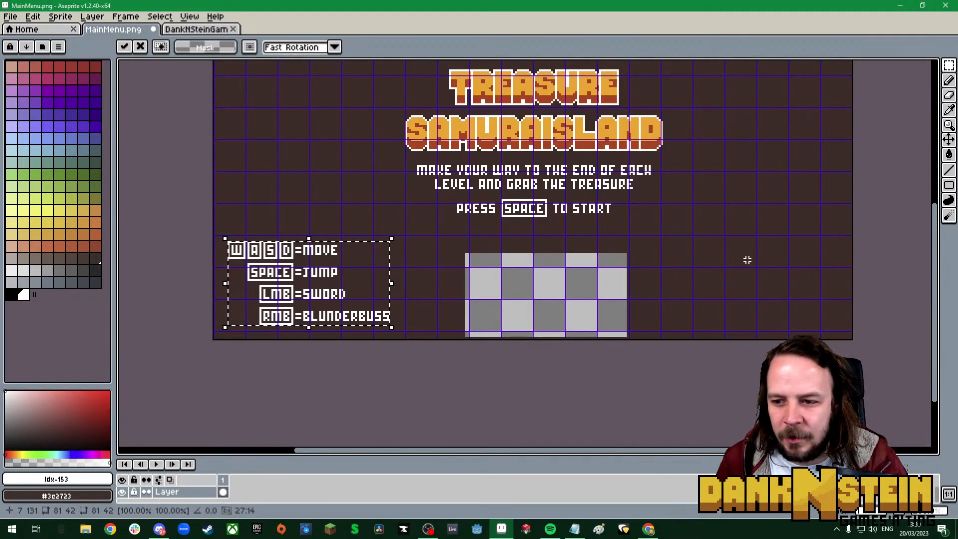
Deselect the controls block and fill the transparent hole it left with the dark brown background using the Paint Bucket
click(949, 155)
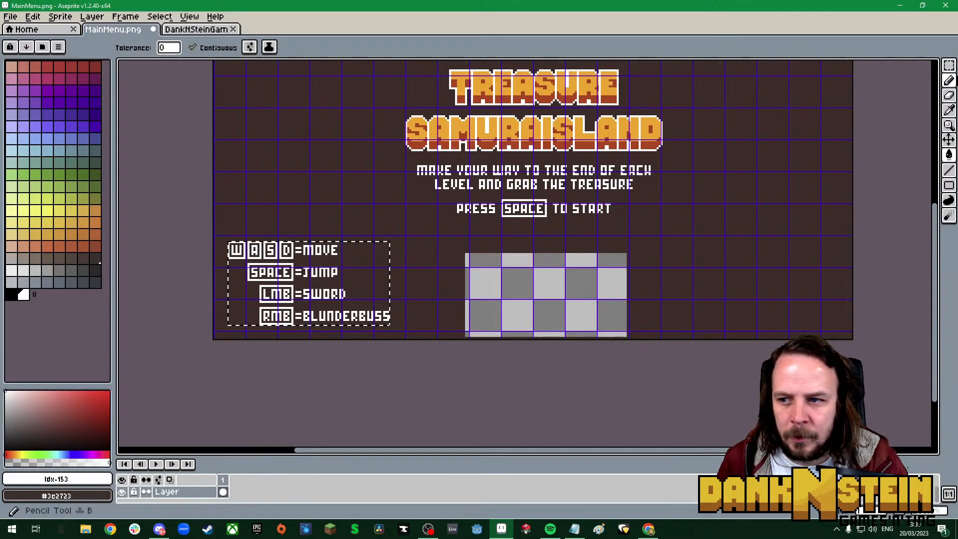
click(949, 66)
click(697, 183)
click(949, 155)
click(537, 270)
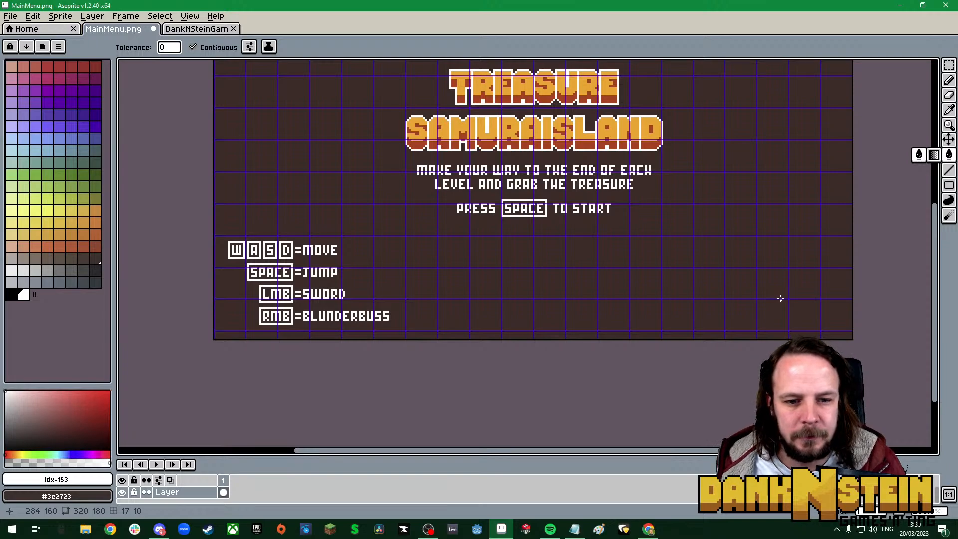
scroll(744, 258, down, 2)
scroll(731, 244, up, 2)
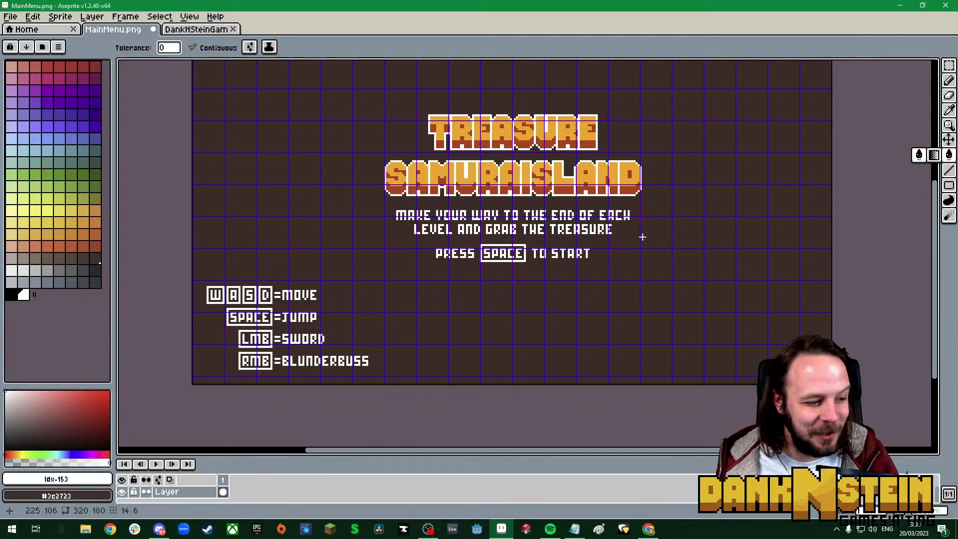
scroll(828, 326, up, 1)
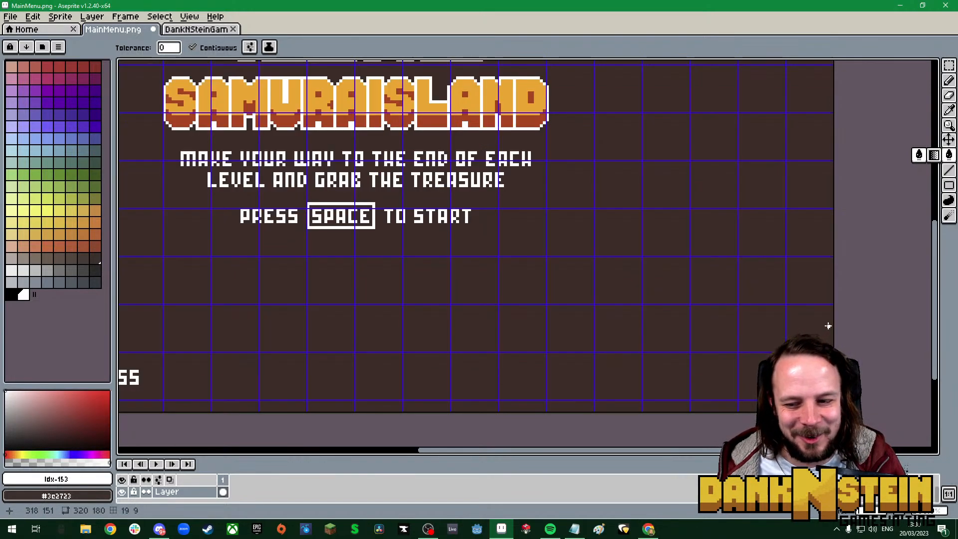
scroll(828, 326, down, 2)
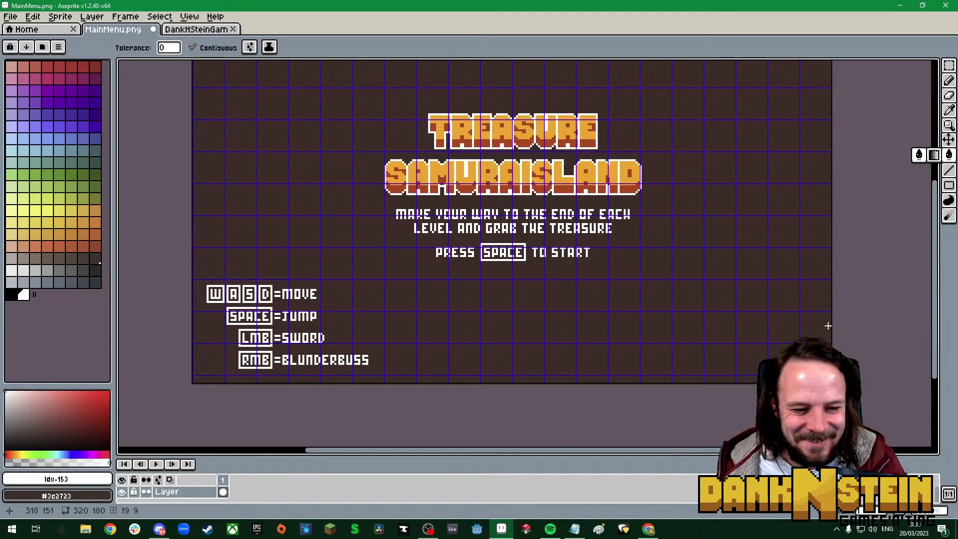
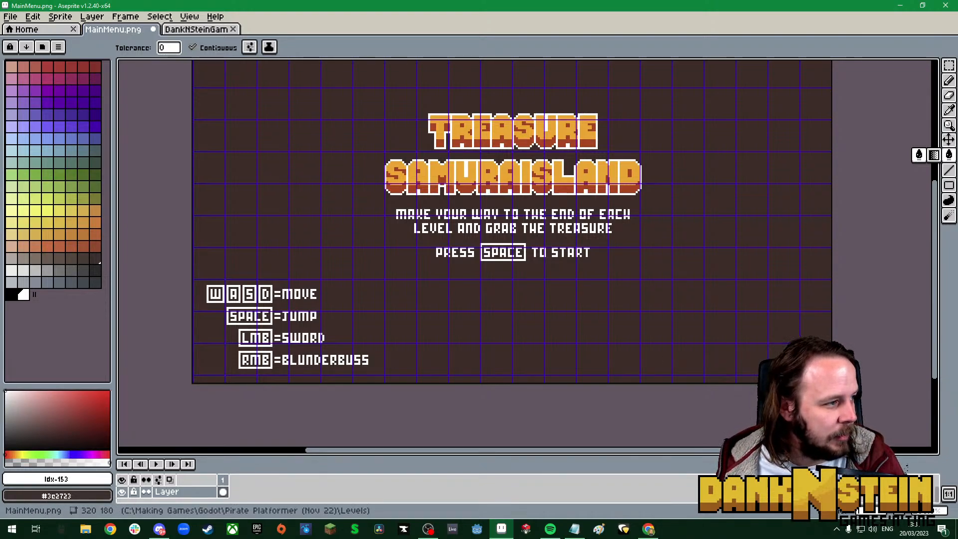
Switch to the Notepad notes to read the two lines under "Tips:" and move the window clear of the canvas
click(574, 528)
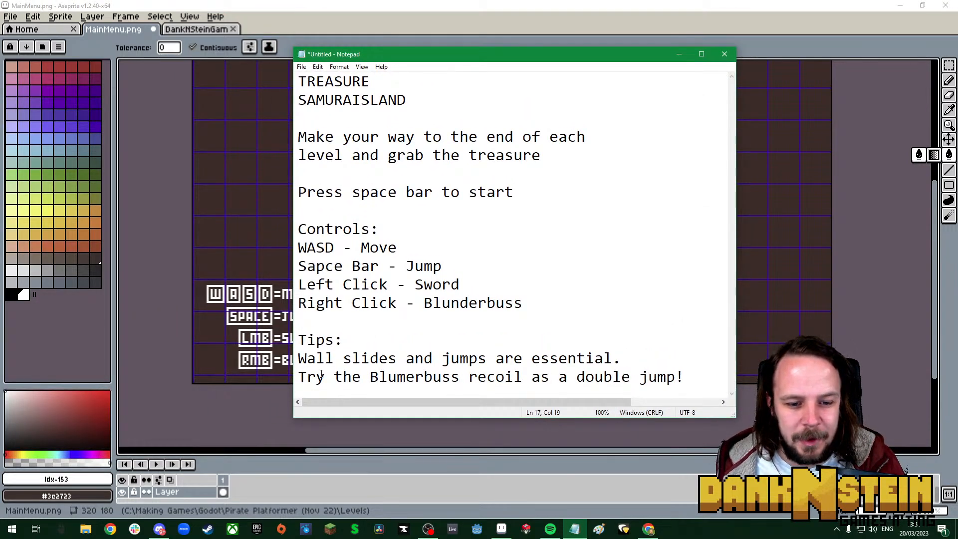
drag(300, 362, 690, 376)
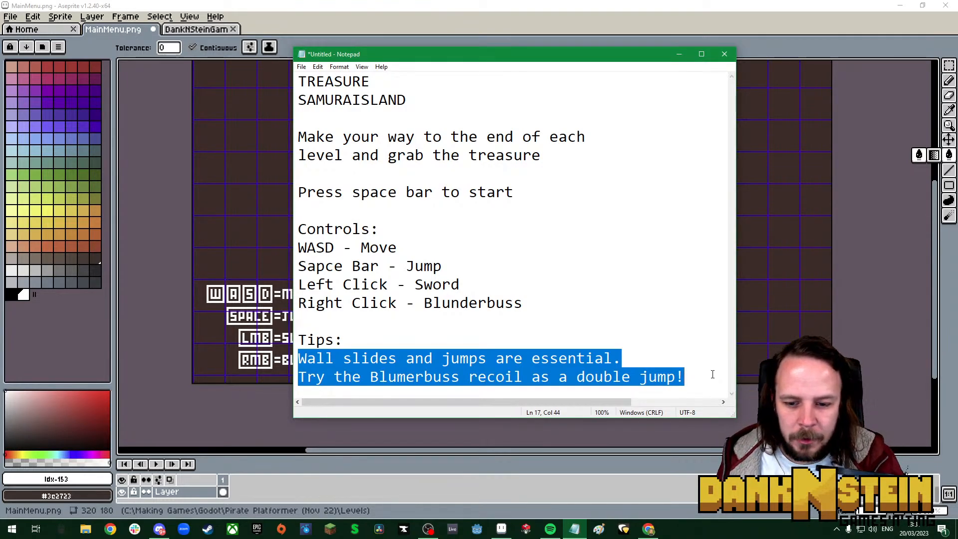
click(658, 376)
drag(513, 57, 0, 42)
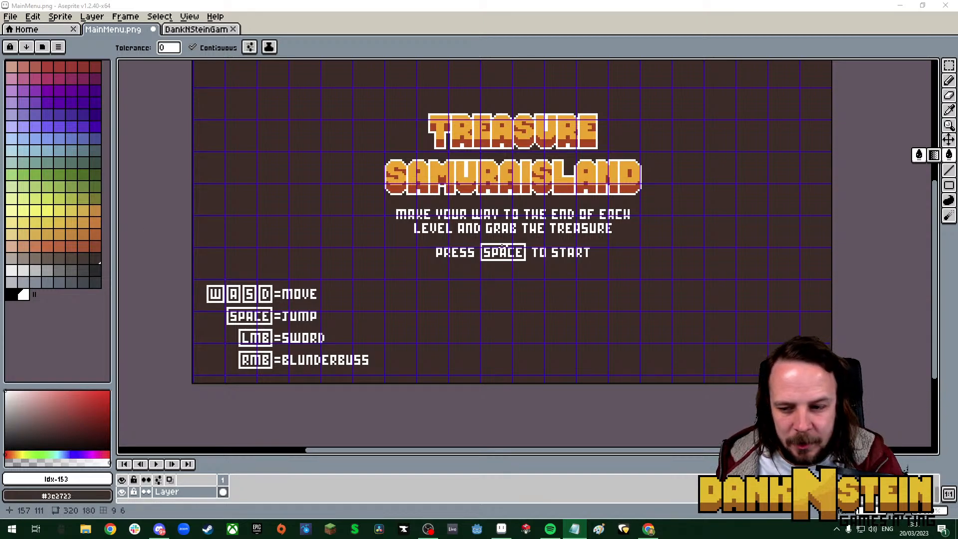
Place a white starting pixel for the tips text at 144, 128 with the Pencil, below the PRESS SPACE TO START line
scroll(499, 302, up, 1)
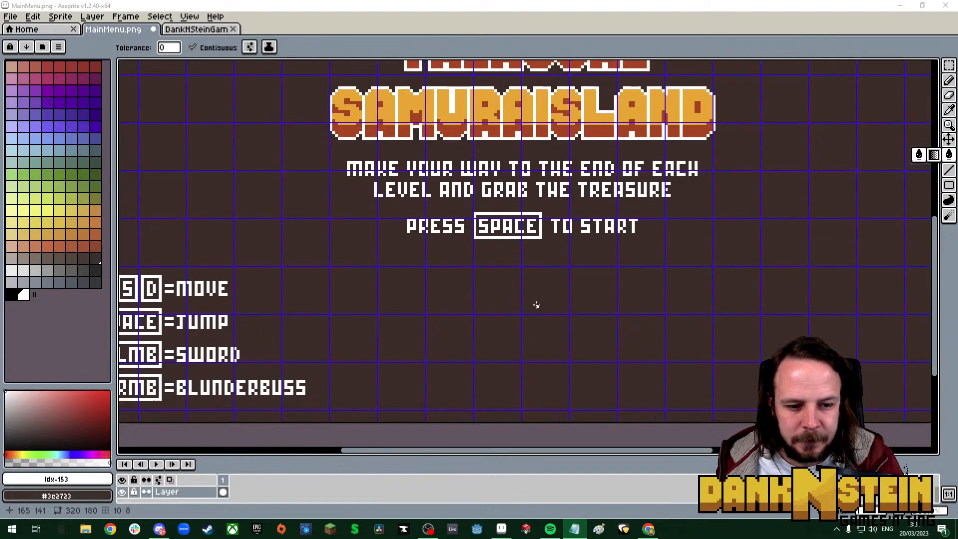
scroll(571, 309, up, 1)
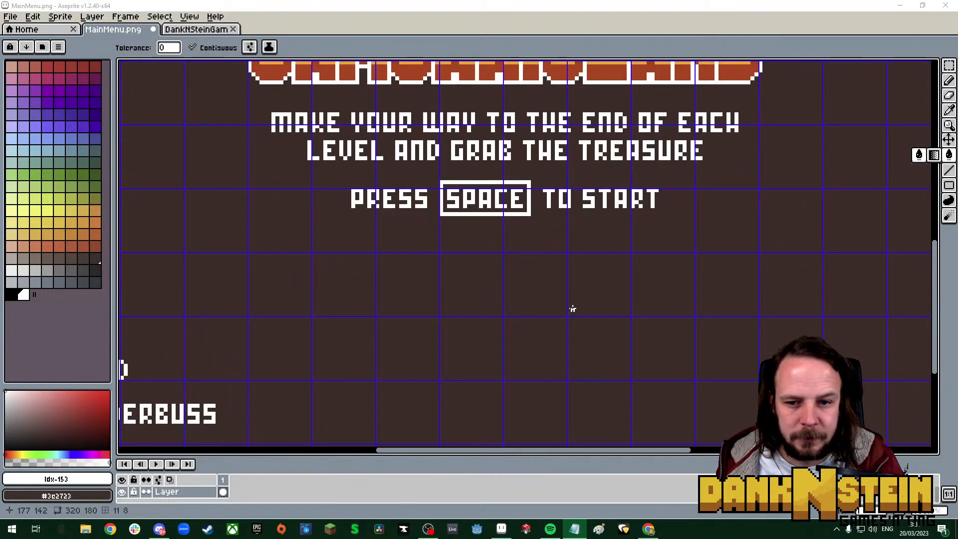
scroll(573, 309, up, 1)
key(b)
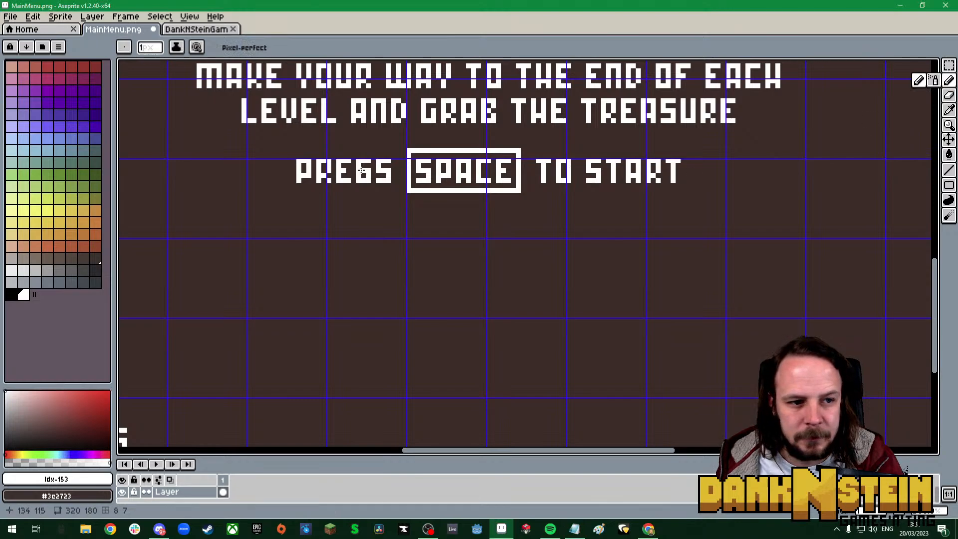
click(410, 241)
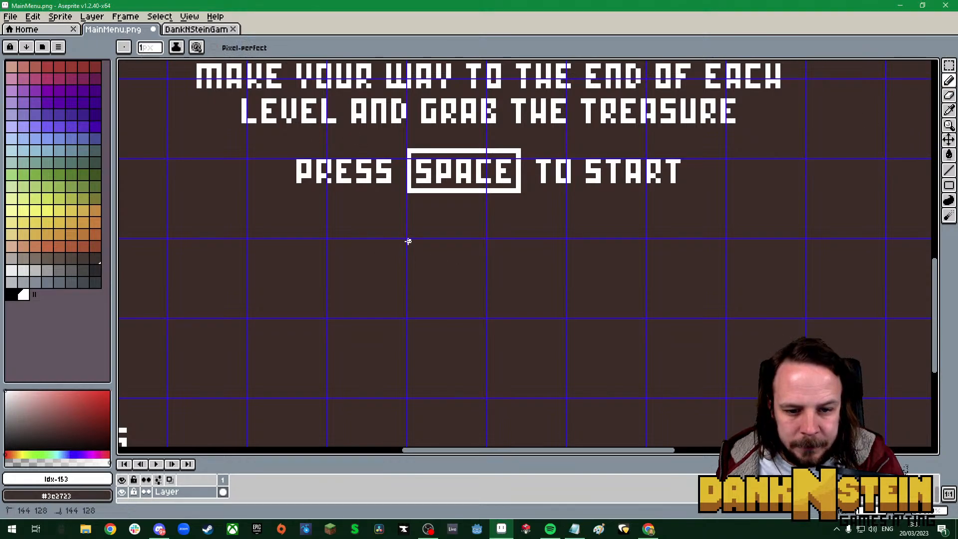
Hide the grid overlay on the canvas
click(190, 16)
mouse_move(242, 58)
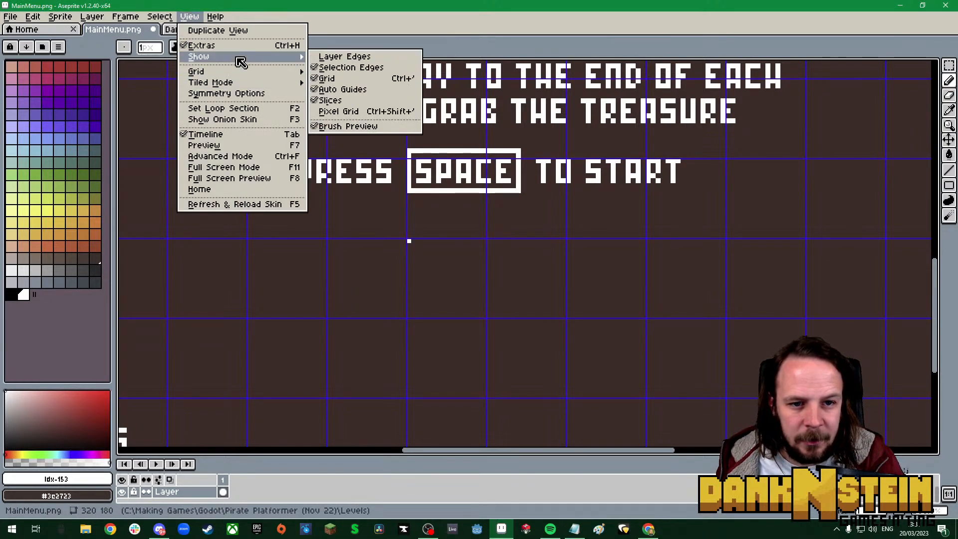
click(356, 82)
Draw the word WALL in white five-pixel-tall letters from the starting pixel, erasing stray pixels between the letters
scroll(401, 194, up, 1)
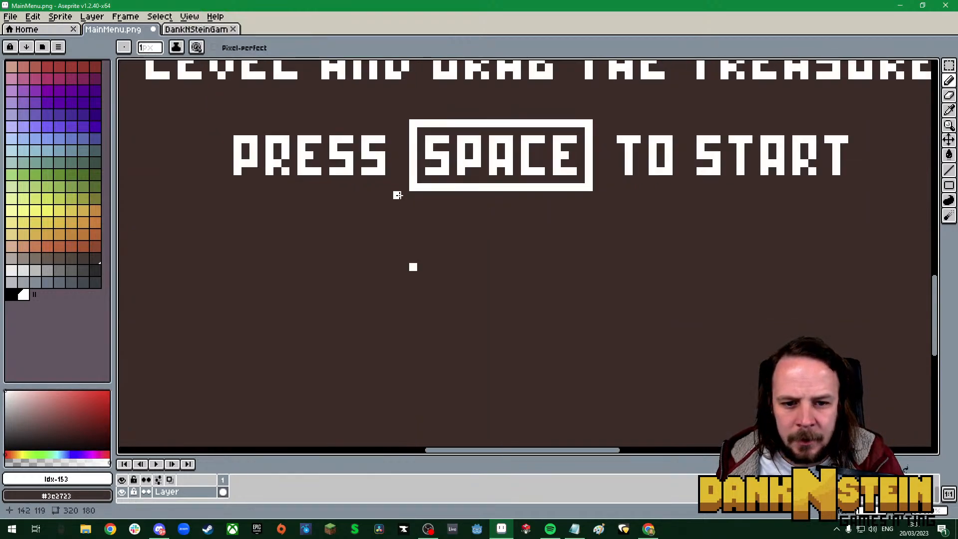
click(415, 278)
click(413, 291)
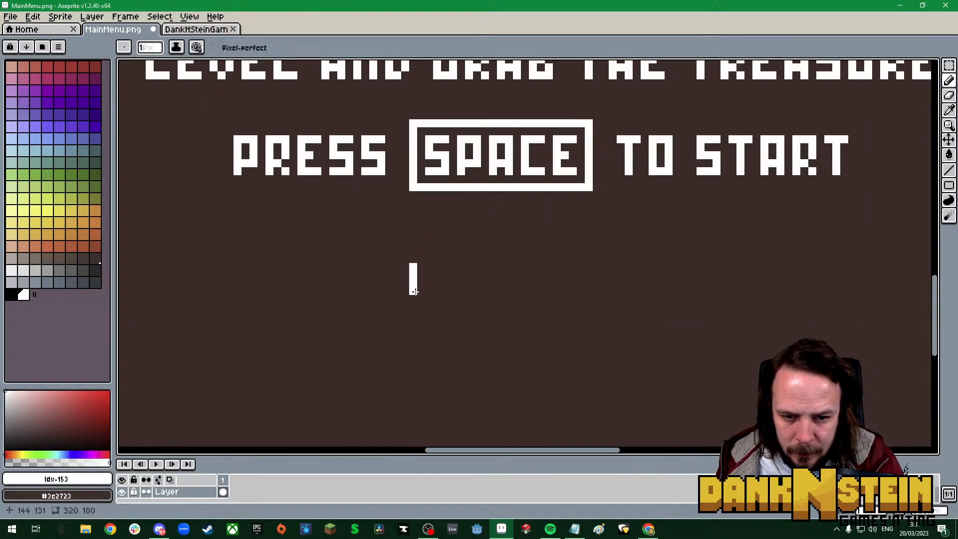
click(414, 299)
click(421, 299)
mouse_move(431, 298)
mouse_down()
mouse_move(431, 268)
mouse_move(444, 298)
mouse_move(444, 267)
mouse_move(460, 267)
mouse_move(459, 299)
mouse_move(465, 267)
mouse_move(482, 267)
mouse_move(476, 299)
mouse_up()
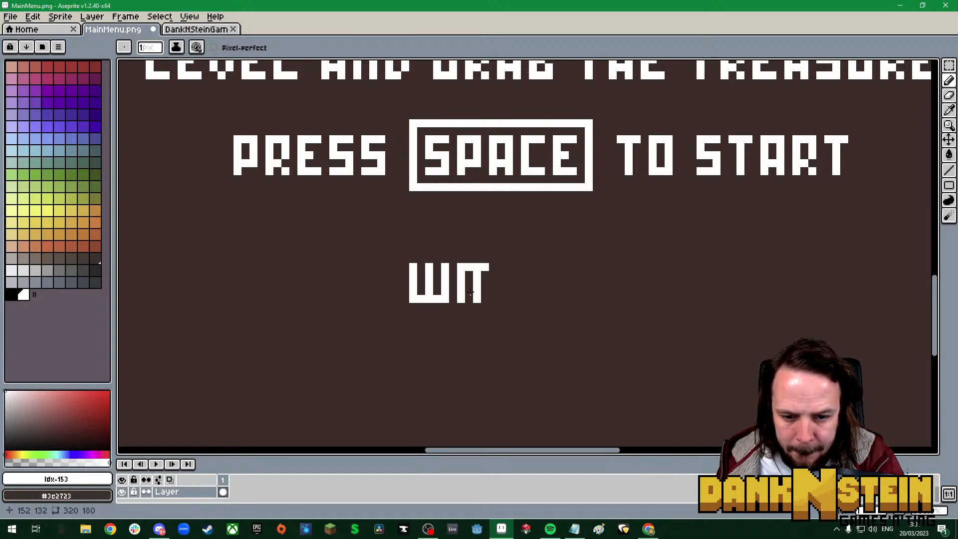
click(469, 291)
right_click(485, 267)
drag(493, 268, 490, 297)
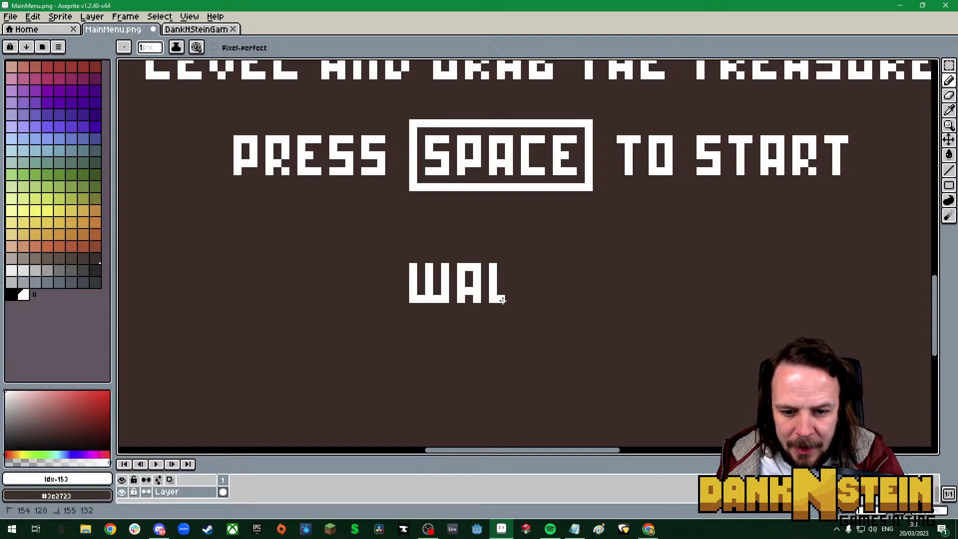
mouse_move(525, 268)
mouse_down()
mouse_move(523, 298)
mouse_move(516, 271)
mouse_move(520, 307)
mouse_move(541, 299)
mouse_up()
right_click(518, 276)
right_click(517, 296)
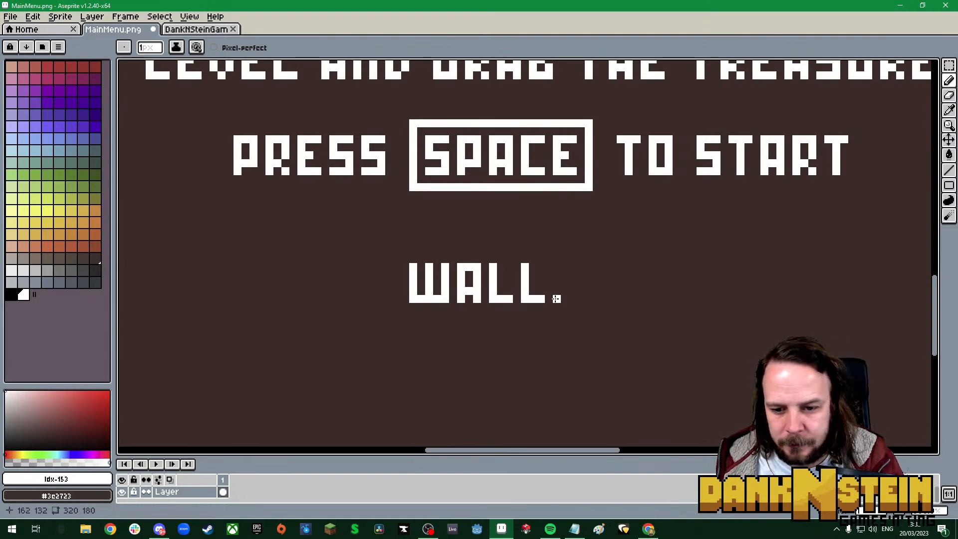
Draw a white S after WALL, one word space away, and a five-pixel vertical stroke beside it from 168, 128 to 168, 132
mouse_move(574, 298)
mouse_down()
mouse_move(591, 299)
mouse_move(592, 283)
mouse_move(571, 266)
mouse_move(605, 274)
mouse_move(604, 300)
mouse_up()
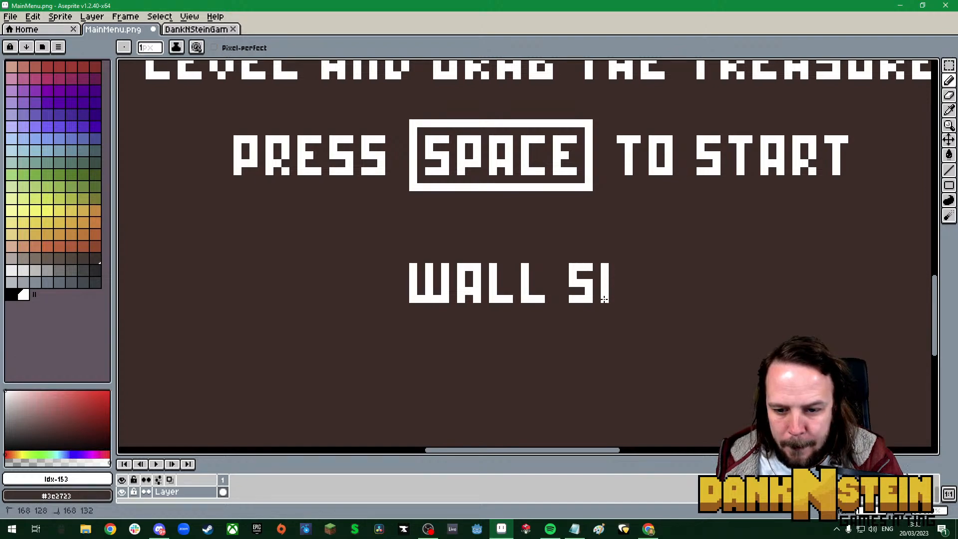
Complete the word SLIDES after WALL in white pixel letters below the PRESS SPACE TO START line
mouse_move(636, 263)
mouse_down()
mouse_move(636, 298)
mouse_move(653, 267)
mouse_move(652, 299)
mouse_move(657, 267)
mouse_move(663, 300)
mouse_up()
mouse_move(684, 263)
mouse_down()
mouse_move(685, 297)
mouse_move(705, 300)
mouse_move(699, 282)
mouse_up()
mouse_move(688, 267)
mouse_down()
mouse_move(735, 268)
mouse_move(717, 279)
mouse_move(731, 284)
mouse_up()
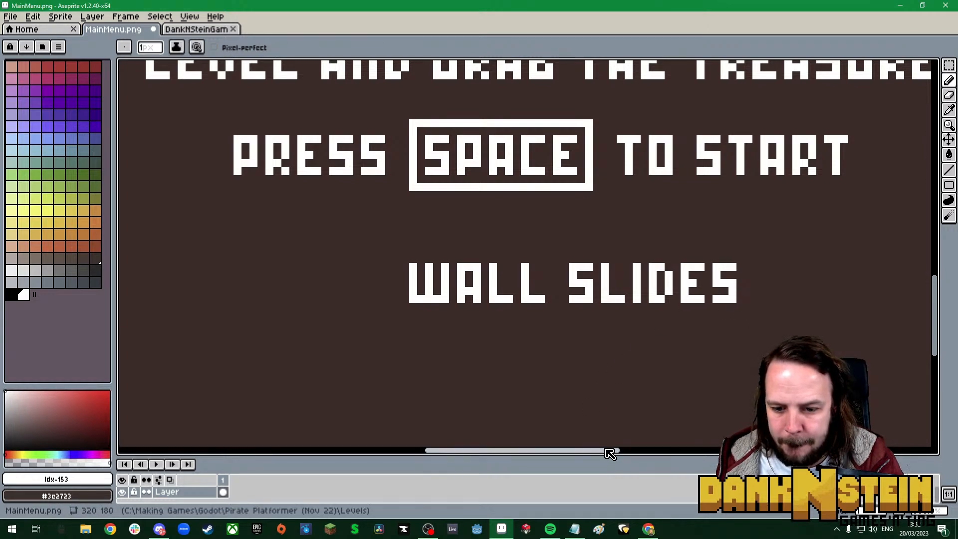
Draw the word AND in white pixel letters after WALL SLIDES, matching the existing letter height
drag(609, 451, 645, 452)
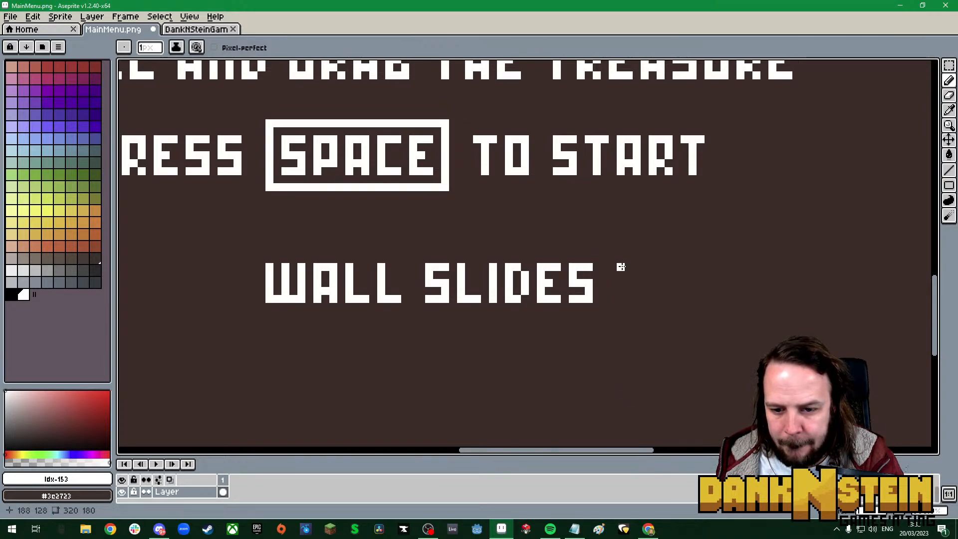
mouse_move(621, 267)
mouse_down()
mouse_move(621, 300)
mouse_move(625, 267)
mouse_move(637, 268)
mouse_move(645, 304)
mouse_up()
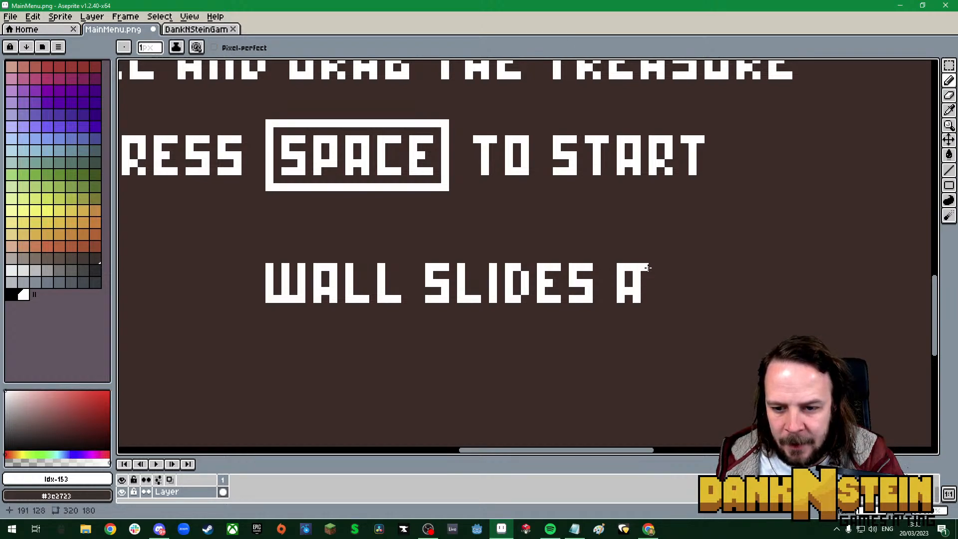
mouse_move(648, 269)
mouse_down()
mouse_move(653, 301)
mouse_move(662, 269)
mouse_move(669, 303)
mouse_up()
mouse_move(684, 270)
mouse_down()
mouse_move(686, 299)
mouse_move(696, 267)
mouse_move(700, 292)
mouse_up()
click(693, 300)
Examine the controls list and the placement of the WALL SLIDES AND line within the overall menu layout
scroll(666, 317, down, 8)
scroll(665, 320, up, 3)
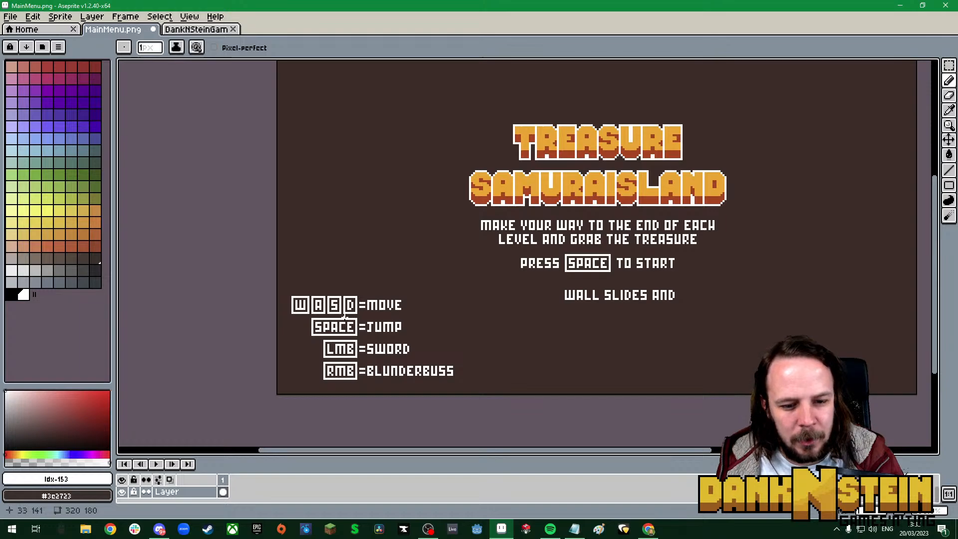
scroll(345, 316, up, 4)
scroll(557, 270, down, 2)
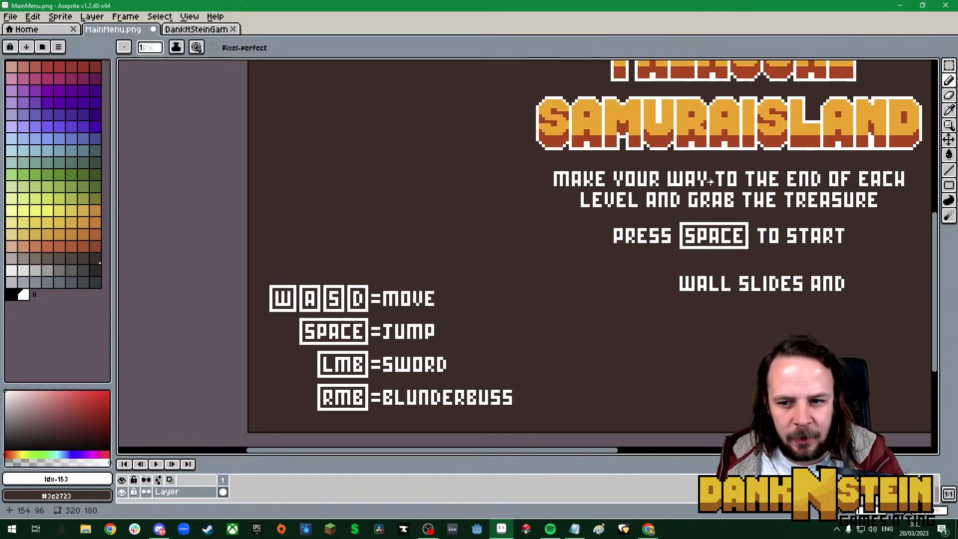
scroll(710, 181, down, 1)
scroll(839, 295, up, 1)
scroll(667, 261, up, 1)
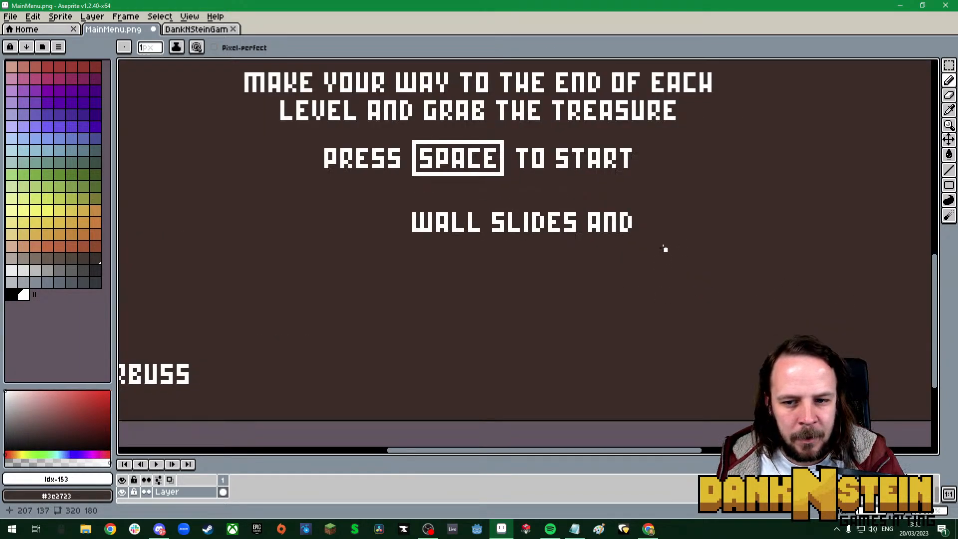
scroll(659, 210, up, 1)
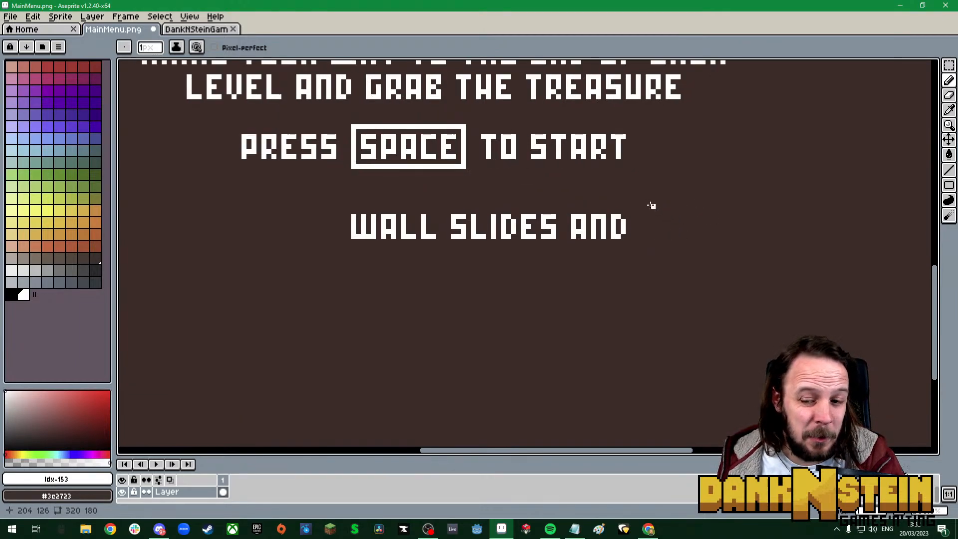
scroll(638, 221, up, 2)
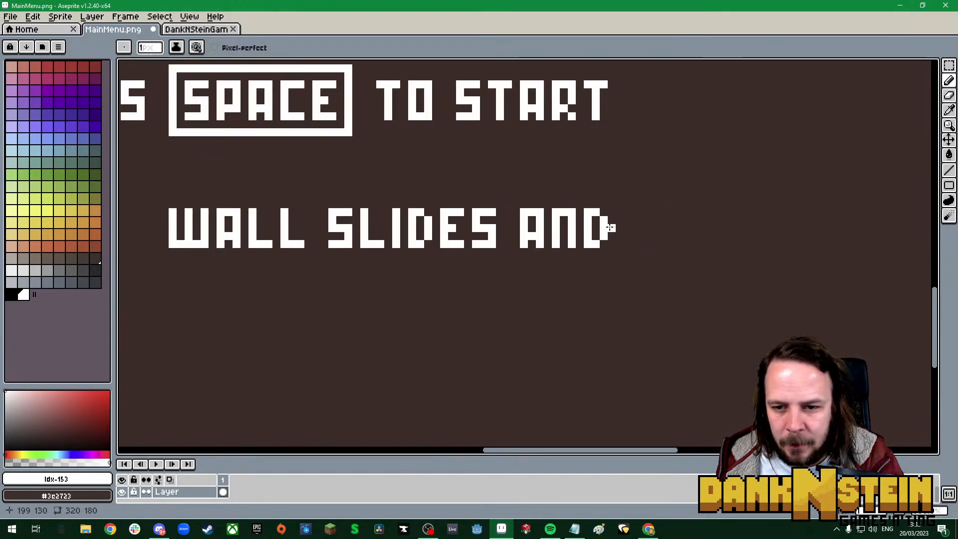
Draw the word JUMPS in white pixel letters after WALL SLIDES AND
drag(635, 229, 635, 209)
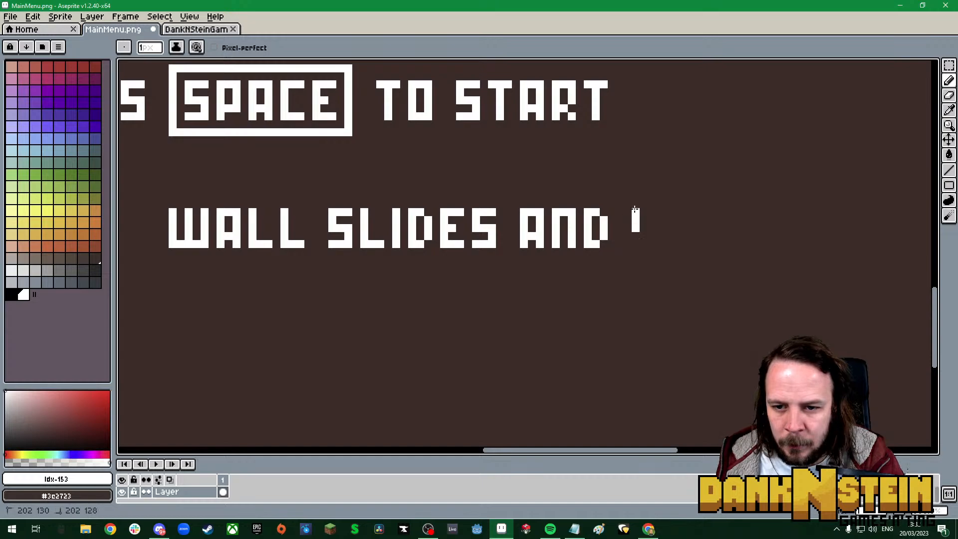
drag(635, 244, 647, 245)
mouse_move(637, 212)
mouse_down()
mouse_move(653, 235)
mouse_move(635, 215)
mouse_move(643, 255)
mouse_move(649, 222)
mouse_move(634, 212)
mouse_move(660, 212)
mouse_move(644, 221)
mouse_move(634, 244)
mouse_up()
drag(668, 222, 668, 208)
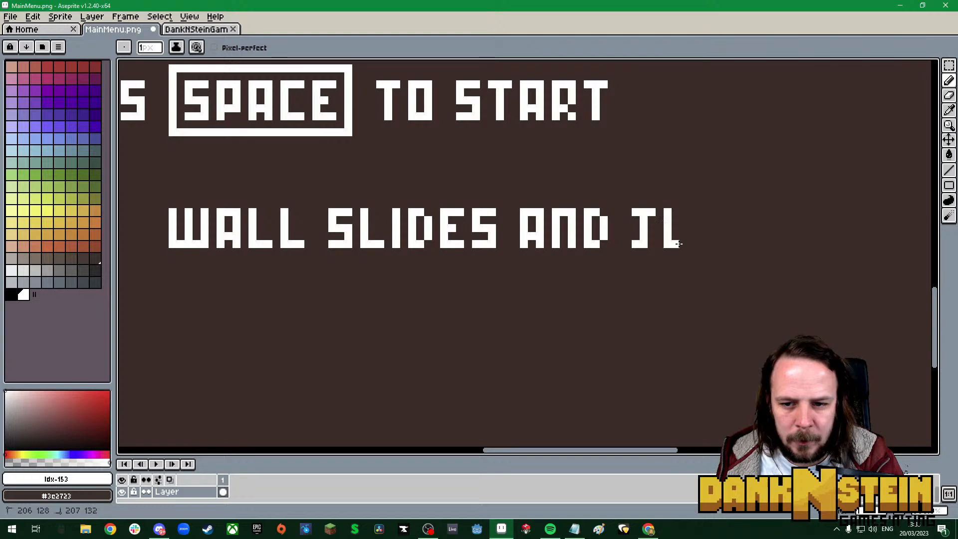
mouse_move(685, 242)
mouse_down()
mouse_move(685, 213)
mouse_move(698, 212)
mouse_move(700, 244)
mouse_move(704, 212)
mouse_move(715, 241)
mouse_move(729, 212)
mouse_move(733, 247)
mouse_up()
drag(746, 210, 748, 216)
mouse_move(748, 249)
mouse_down()
mouse_move(751, 212)
mouse_move(762, 216)
mouse_move(762, 237)
mouse_move(781, 214)
mouse_move(799, 211)
mouse_move(781, 221)
mouse_move(803, 229)
mouse_move(778, 247)
mouse_up()
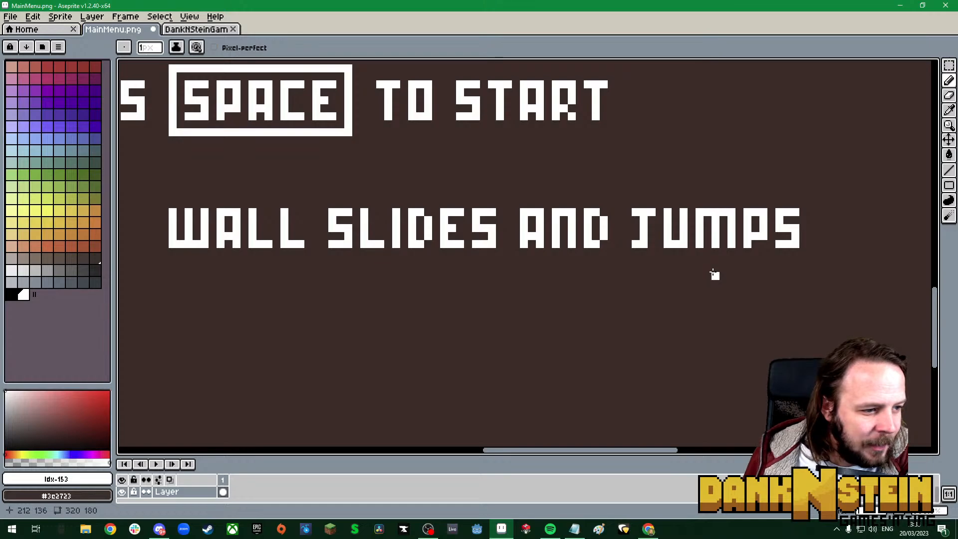
Draw the word ARE in white pixel letters after JUMPS, erasing the stray pixel below the A
drag(623, 450, 680, 451)
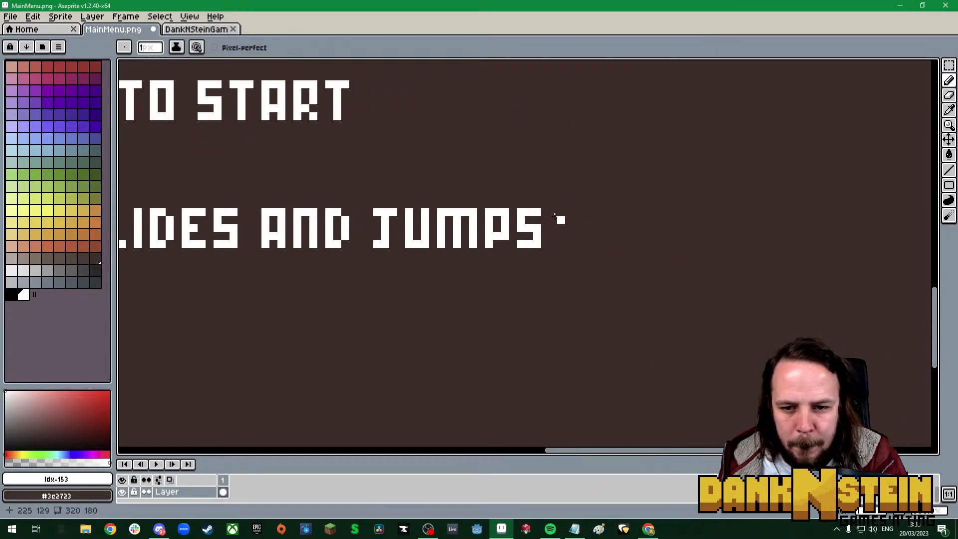
mouse_move(570, 212)
mouse_down()
mouse_move(570, 242)
mouse_move(571, 215)
mouse_move(585, 213)
mouse_move(582, 245)
mouse_up()
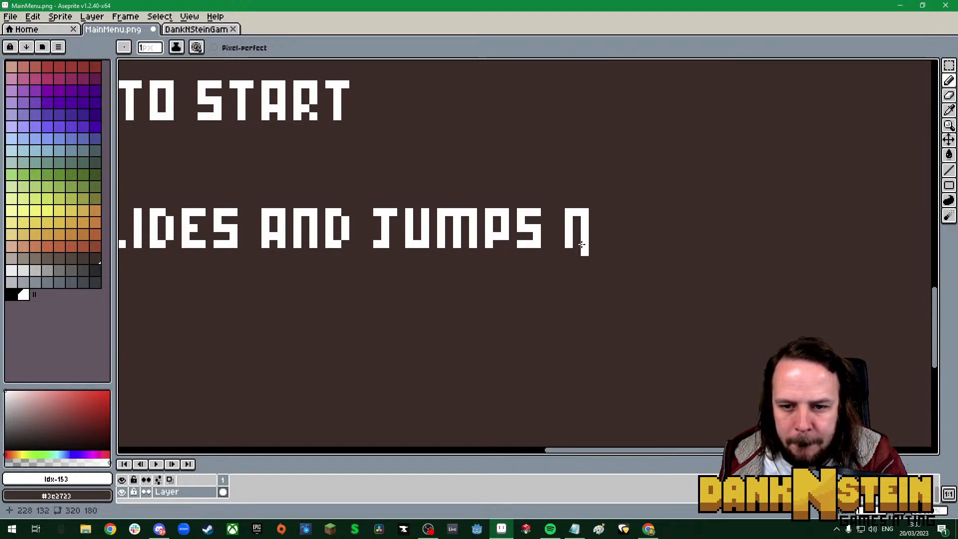
right_click(585, 252)
click(577, 235)
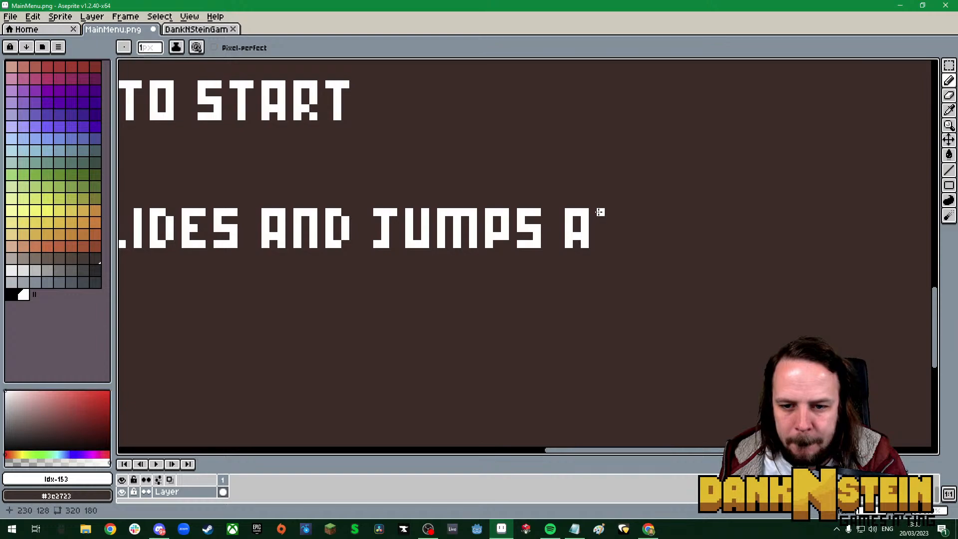
mouse_move(601, 213)
mouse_down()
mouse_move(600, 240)
mouse_move(615, 212)
mouse_move(621, 235)
mouse_move(610, 233)
mouse_move(623, 247)
mouse_up()
mouse_move(633, 209)
mouse_down()
mouse_move(633, 244)
mouse_move(653, 243)
mouse_up()
drag(637, 228, 659, 213)
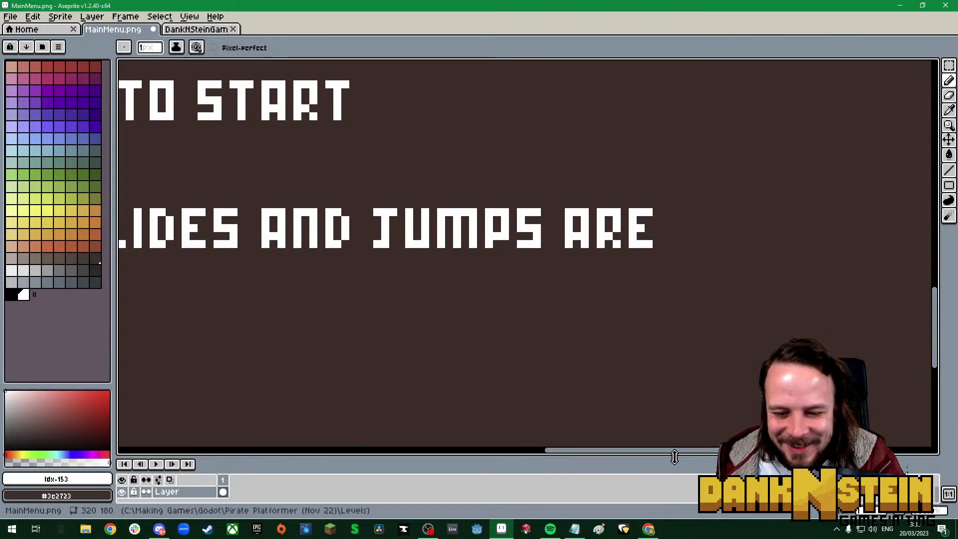
Draw the word ESSENTIAL in white pixel letters after ARE to finish the hint line
drag(688, 451, 711, 452)
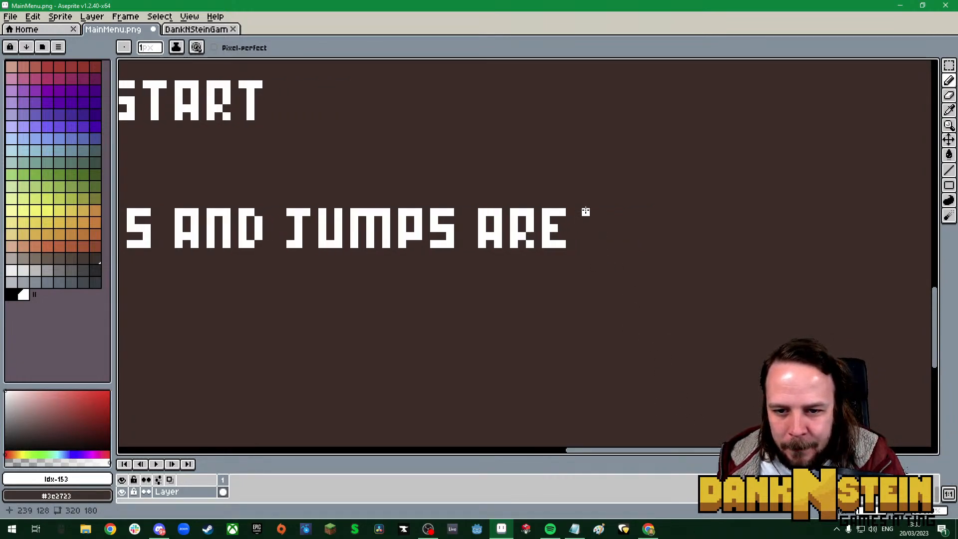
mouse_move(593, 212)
mouse_down()
mouse_move(594, 239)
mouse_move(613, 245)
mouse_up()
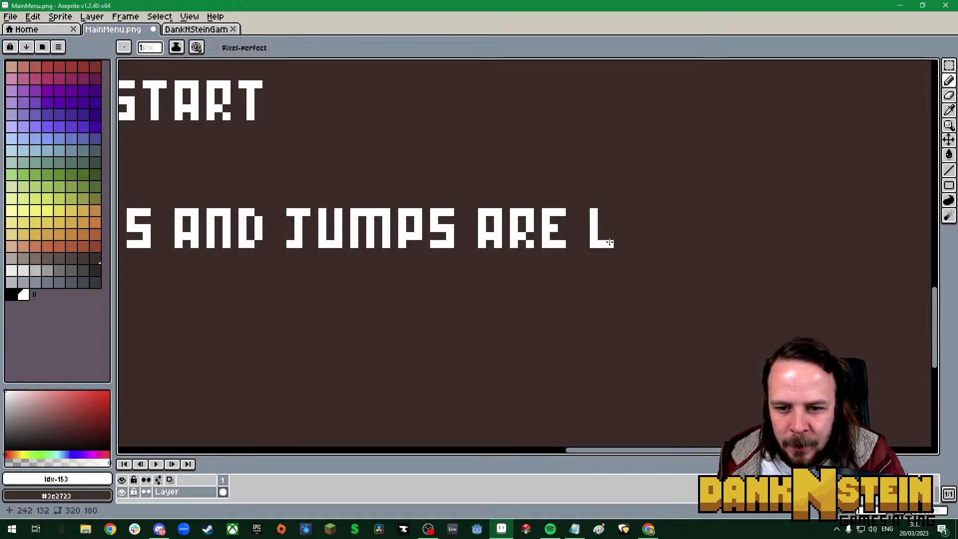
mouse_move(597, 212)
mouse_down()
mouse_move(642, 228)
mouse_move(642, 241)
mouse_move(627, 244)
mouse_move(631, 212)
mouse_move(676, 228)
mouse_move(675, 241)
mouse_move(659, 244)
mouse_move(661, 215)
mouse_move(690, 212)
mouse_move(691, 239)
mouse_move(706, 243)
mouse_move(697, 212)
mouse_move(723, 212)
mouse_move(723, 244)
mouse_move(727, 212)
mouse_move(745, 213)
mouse_move(738, 244)
mouse_up()
click(698, 228)
click(728, 219)
right_click(746, 212)
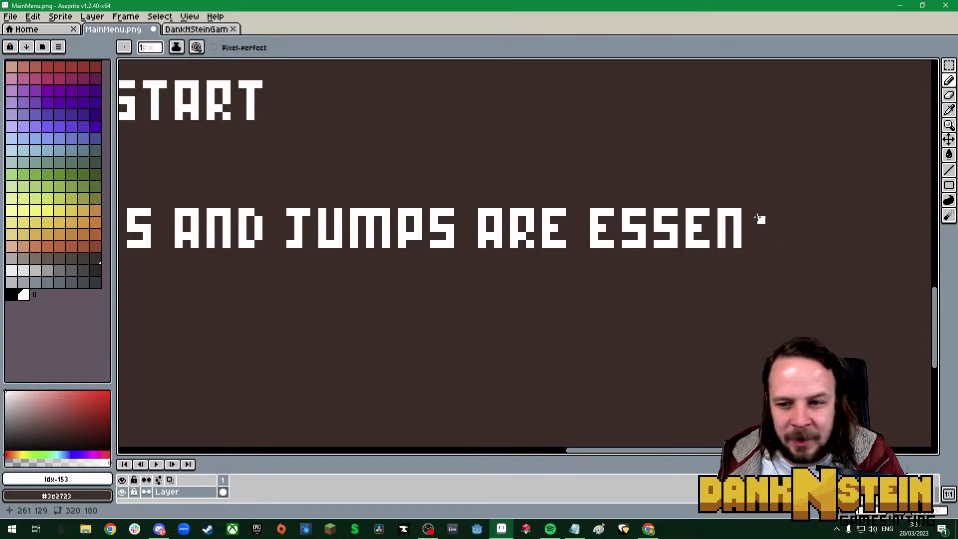
mouse_move(754, 212)
mouse_down()
mouse_move(773, 212)
mouse_move(762, 246)
mouse_up()
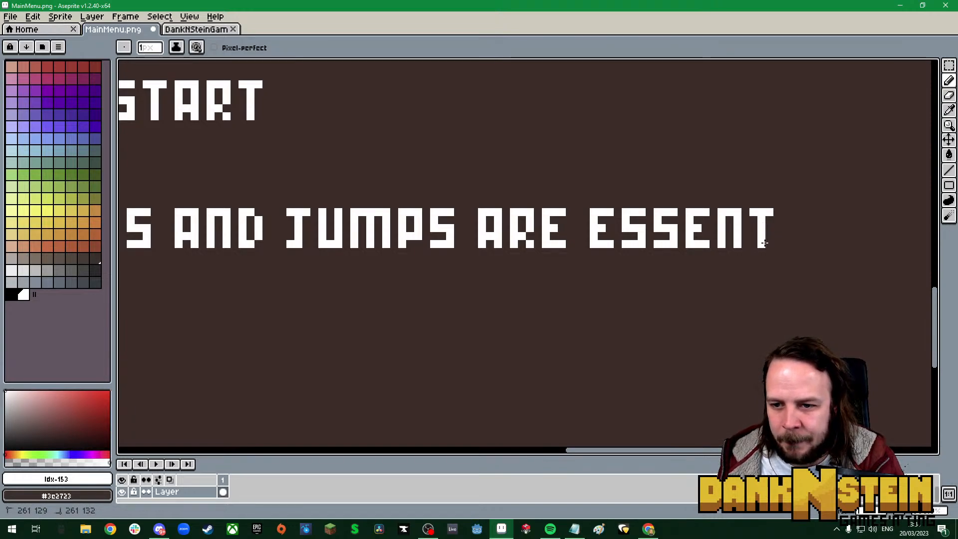
mouse_move(786, 212)
mouse_down()
mouse_move(784, 244)
mouse_move(803, 244)
mouse_move(805, 210)
mouse_move(818, 211)
mouse_move(819, 244)
mouse_move(809, 237)
mouse_move(834, 213)
mouse_move(834, 238)
mouse_up()
drag(838, 244, 851, 245)
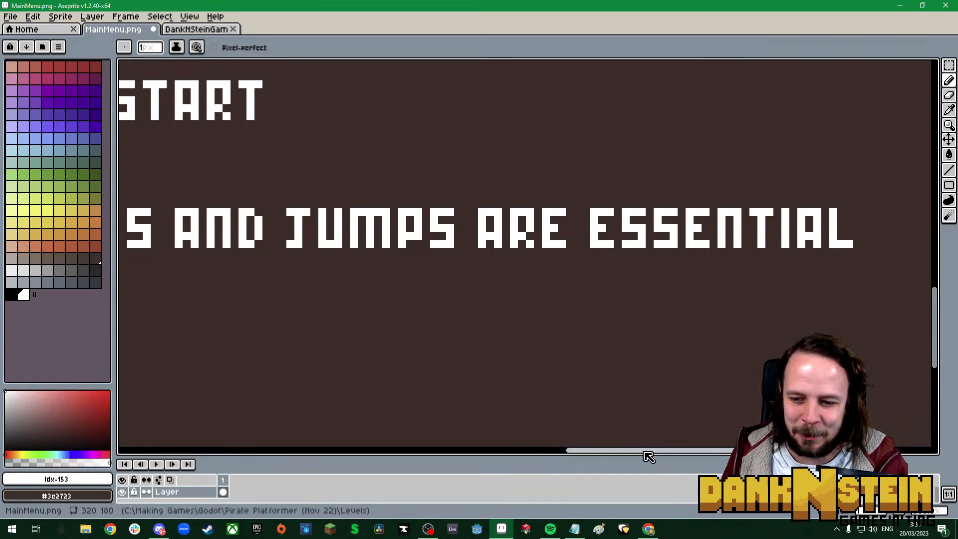
Start a second hint line with the word TRY in white pixel letters, aligned under the start of WALL
drag(647, 450, 688, 452)
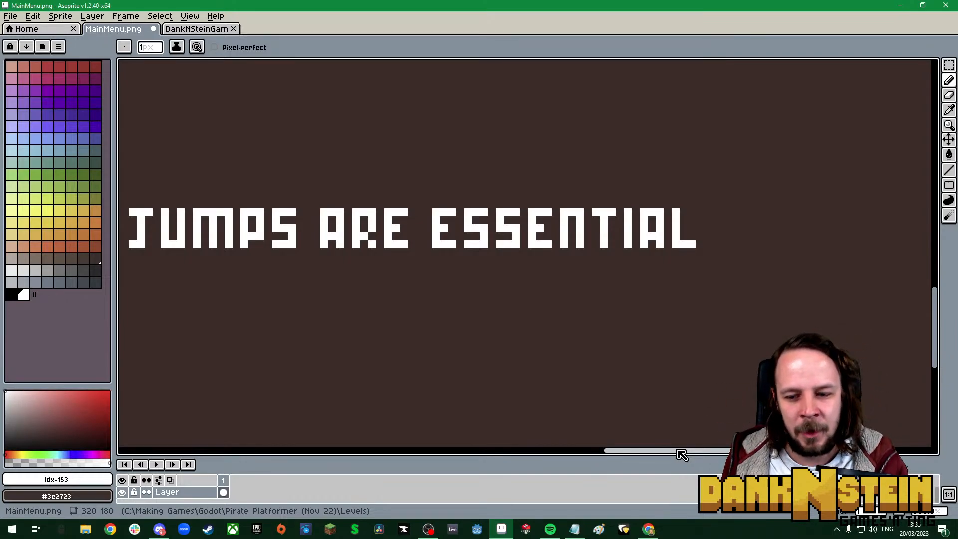
scroll(569, 354, down, 3)
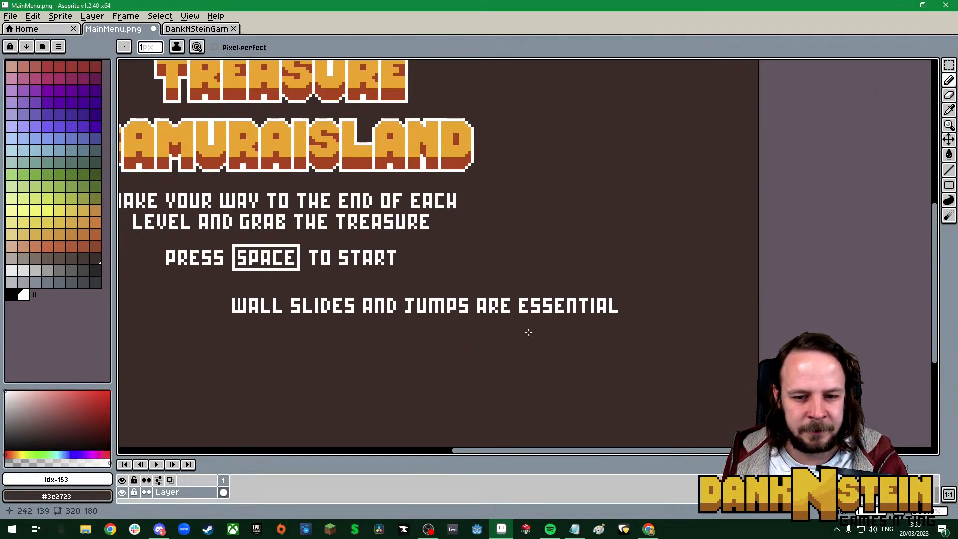
scroll(281, 372, up, 2)
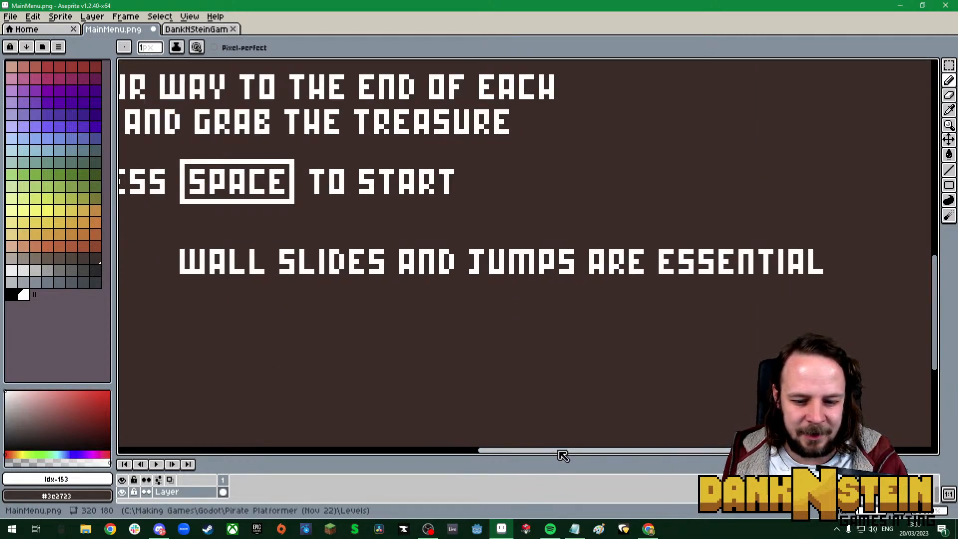
drag(563, 454, 484, 451)
scroll(425, 331, up, 2)
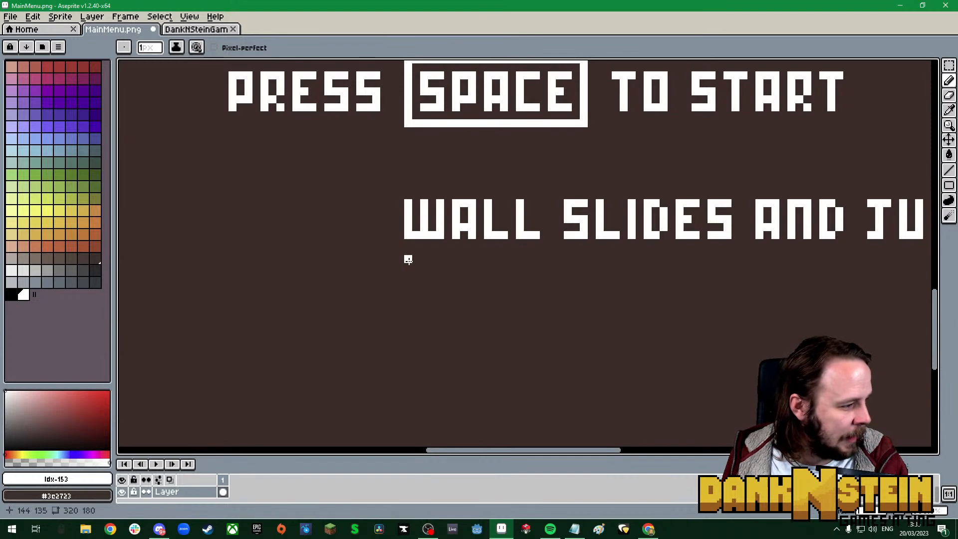
mouse_move(408, 259)
mouse_down()
mouse_move(424, 260)
mouse_move(417, 289)
mouse_up()
drag(440, 258, 440, 293)
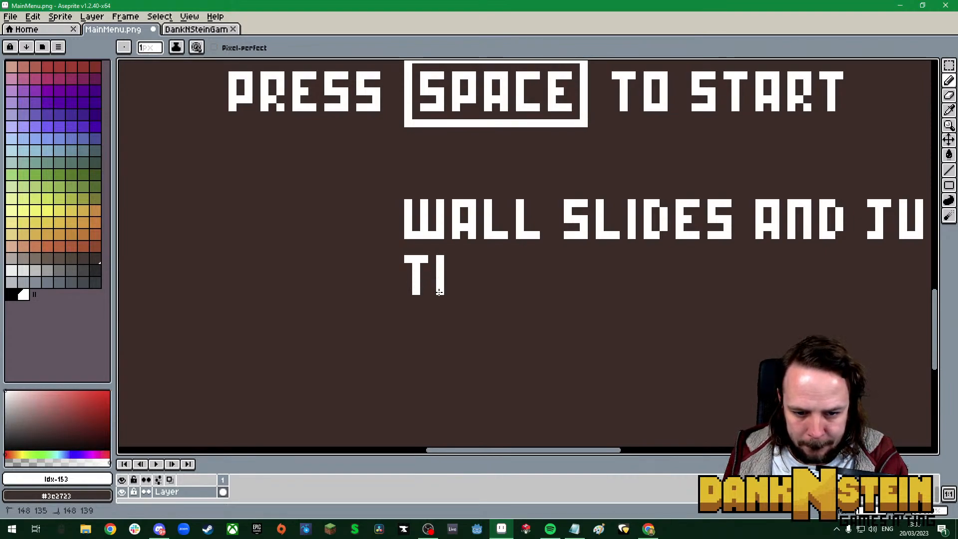
mouse_move(445, 260)
mouse_down()
mouse_move(449, 284)
mouse_move(458, 293)
mouse_move(472, 258)
mouse_move(480, 292)
mouse_move(489, 262)
mouse_up()
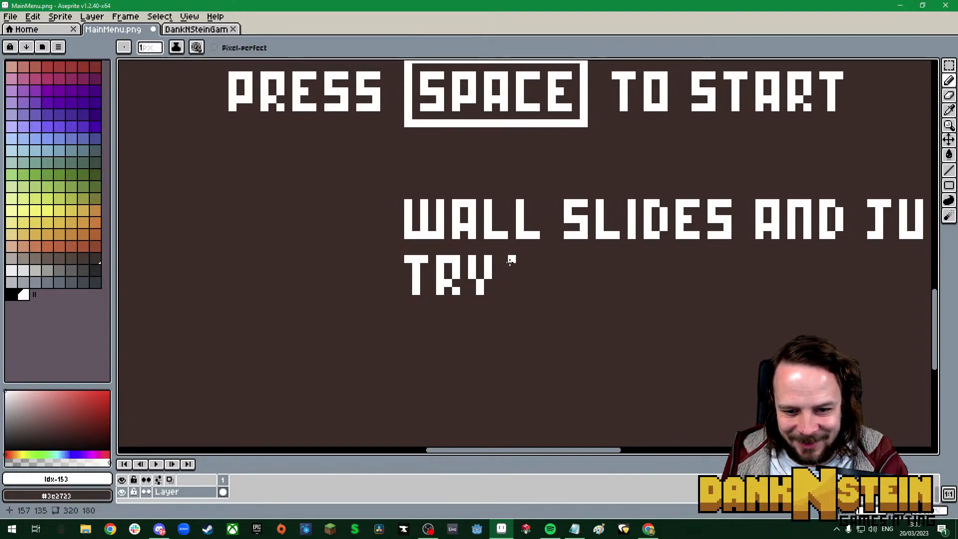
Draw the word THE in white pixel letters after TRY on the second hint line
mouse_move(522, 261)
mouse_down()
mouse_move(538, 262)
mouse_move(530, 294)
mouse_up()
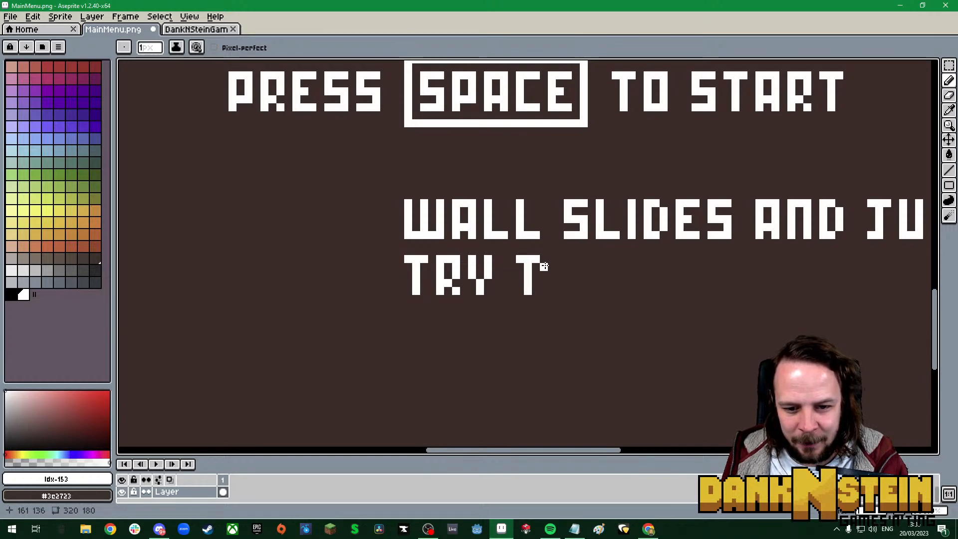
drag(553, 257, 554, 292)
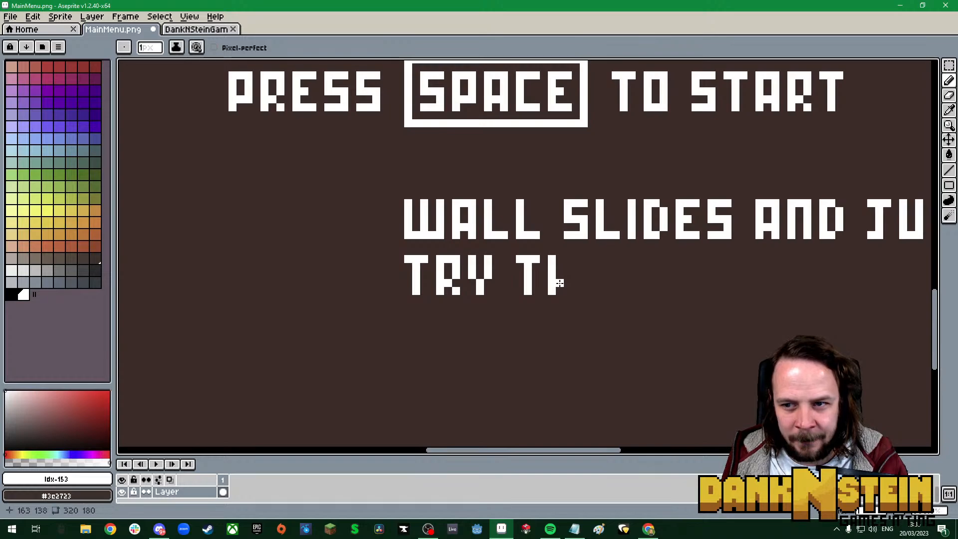
drag(568, 265, 567, 293)
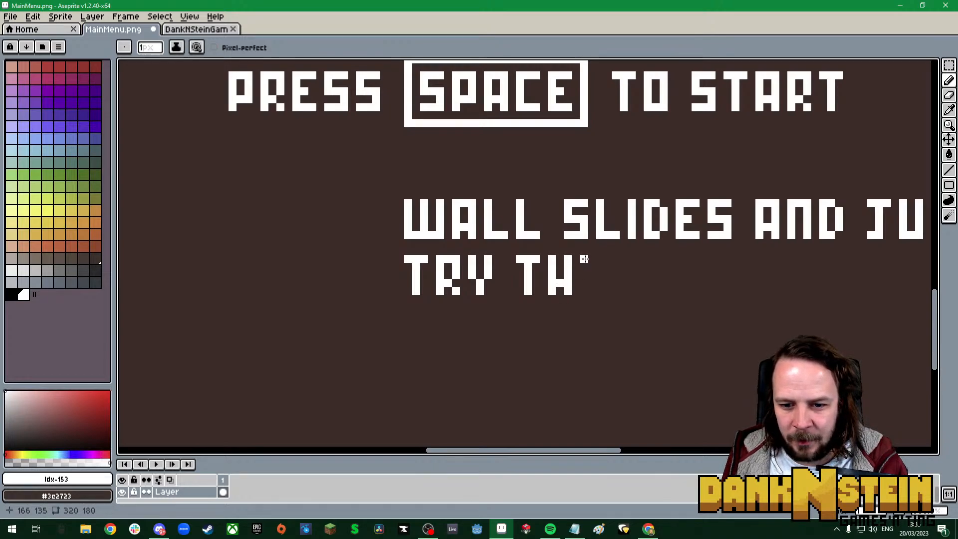
mouse_move(585, 259)
mouse_down()
mouse_move(585, 288)
mouse_move(600, 288)
mouse_move(604, 258)
mouse_up()
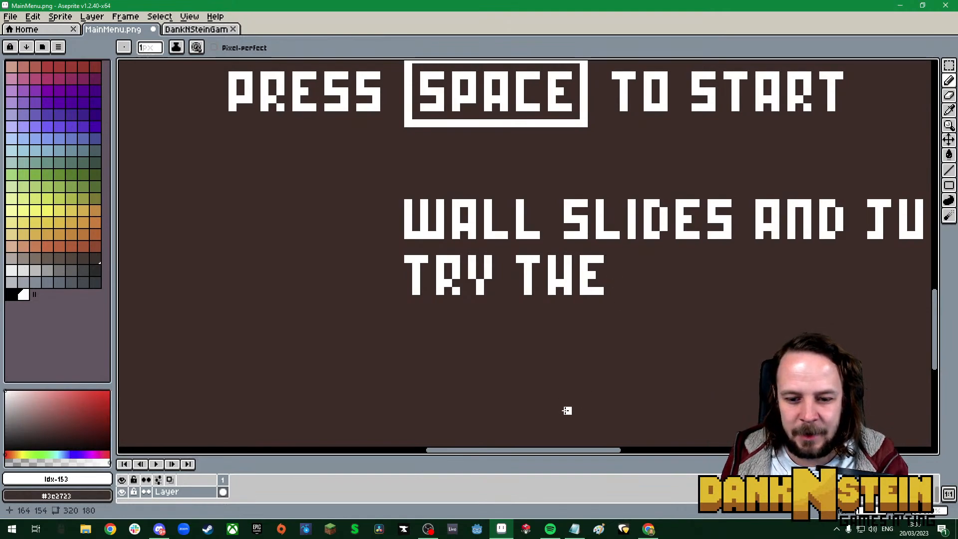
Copy the word BLUNDERBUSS from the RMB line of the controls list and place the copy after TRY THE
drag(563, 452, 604, 455)
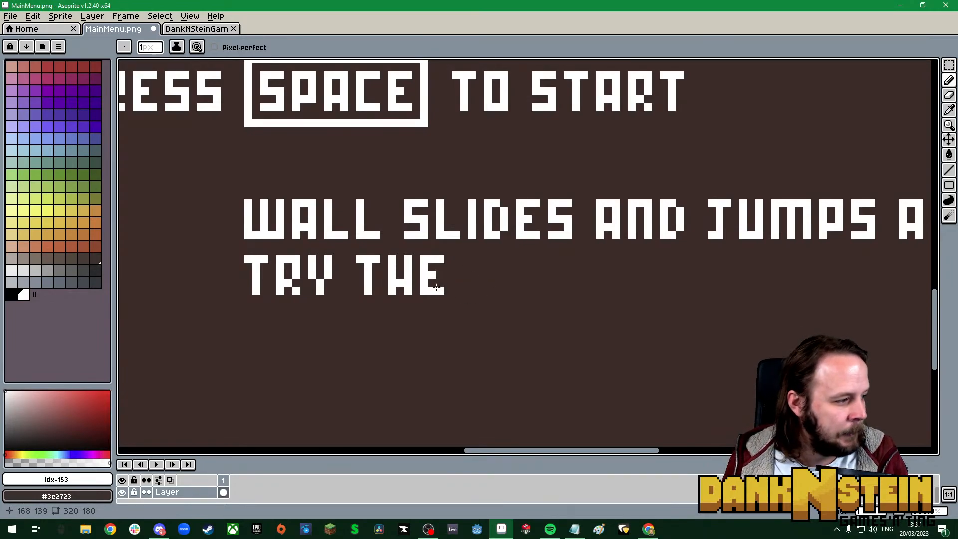
scroll(460, 350, down, 4)
scroll(410, 376, up, 3)
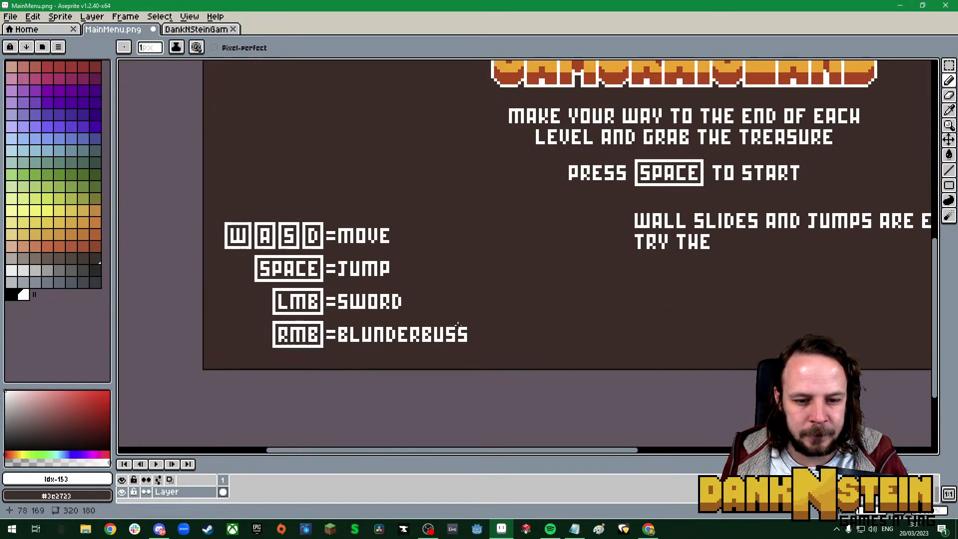
click(950, 65)
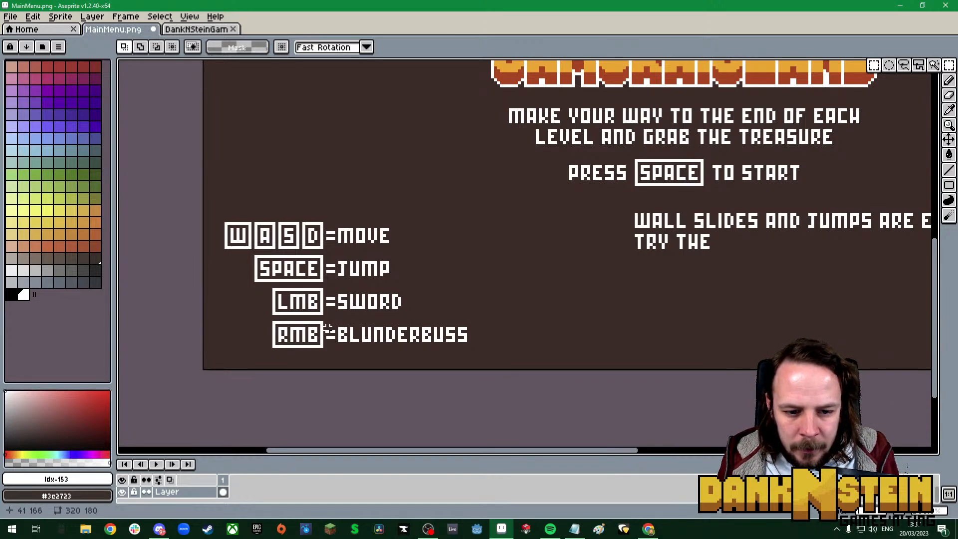
drag(336, 325, 831, 239)
key(ctrl+c)
key(ctrl+v)
scroll(771, 270, up, 3)
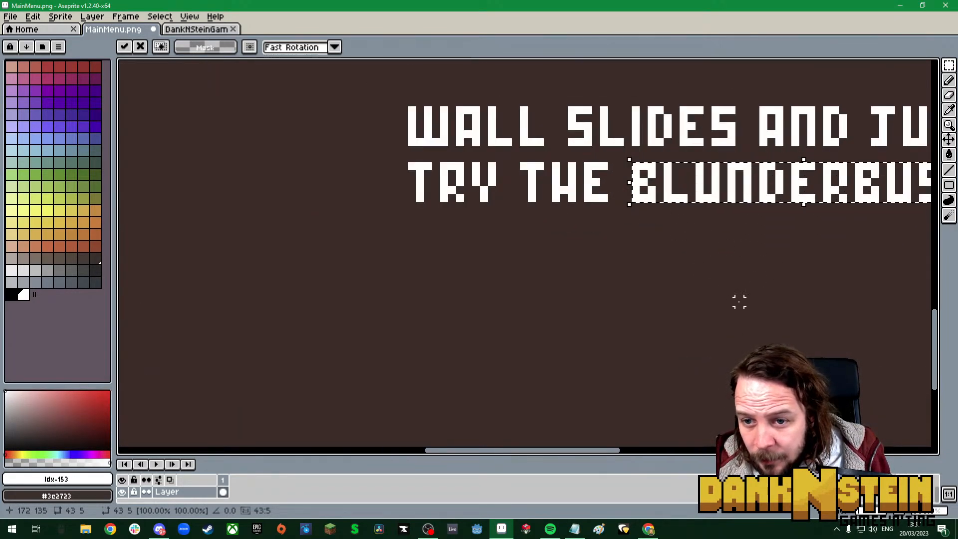
scroll(839, 306, down, 2)
scroll(879, 312, up, 1)
scroll(878, 312, right, 4)
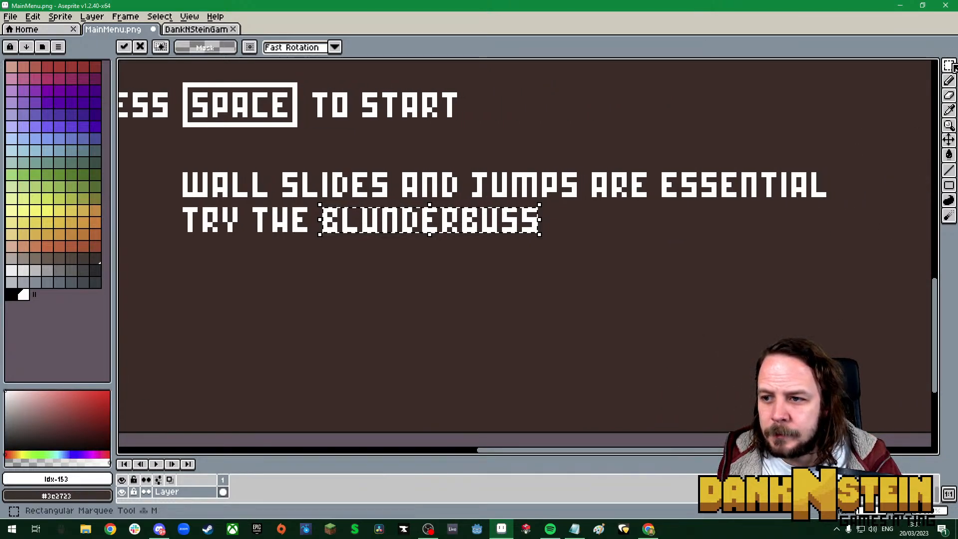
Draw the word RECOIL in white pixel letters after BLUNDERBUSS on the second hint line
key(ctrl+d)
click(948, 81)
scroll(505, 214, up, 1)
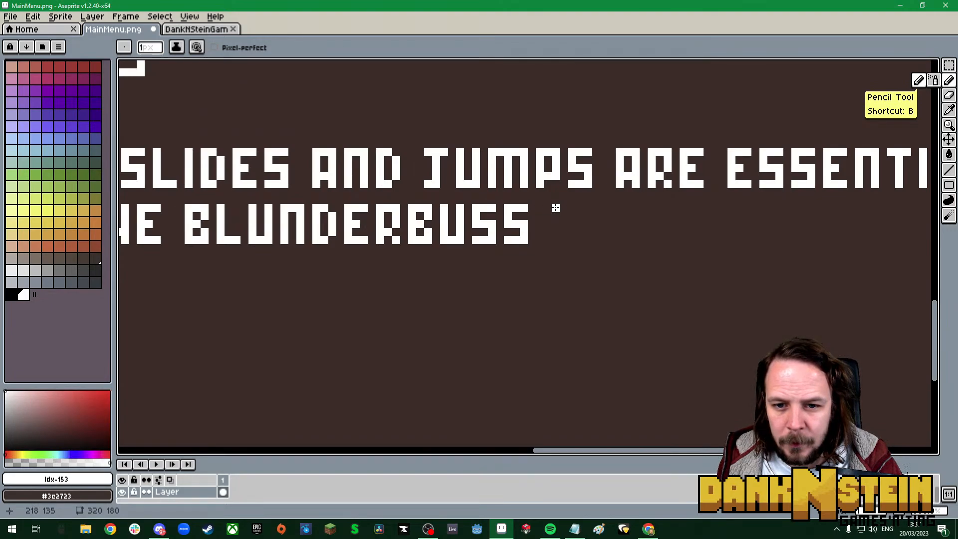
mouse_move(555, 206)
mouse_down()
mouse_move(555, 239)
mouse_move(564, 207)
mouse_move(573, 208)
mouse_move(565, 233)
mouse_move(578, 243)
mouse_up()
mouse_move(589, 202)
mouse_down()
mouse_move(588, 241)
mouse_move(604, 239)
mouse_move(594, 210)
mouse_move(620, 208)
mouse_move(619, 240)
mouse_move(638, 239)
mouse_up()
click(595, 223)
mouse_move(621, 208)
mouse_down()
mouse_move(655, 211)
mouse_move(651, 243)
mouse_move(668, 240)
mouse_move(669, 209)
mouse_move(660, 209)
mouse_move(685, 242)
mouse_up()
click(685, 208)
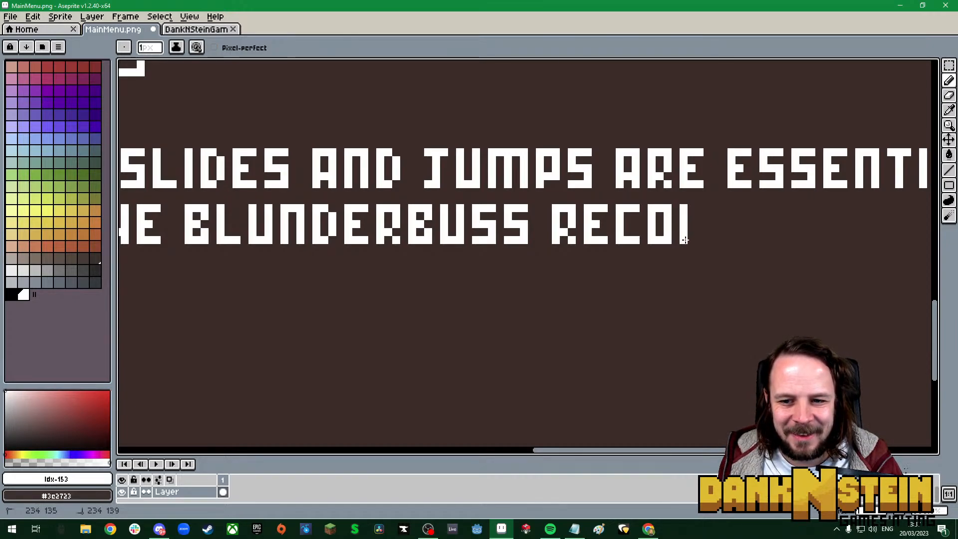
mouse_move(699, 209)
mouse_down()
mouse_move(700, 241)
mouse_move(719, 241)
mouse_up()
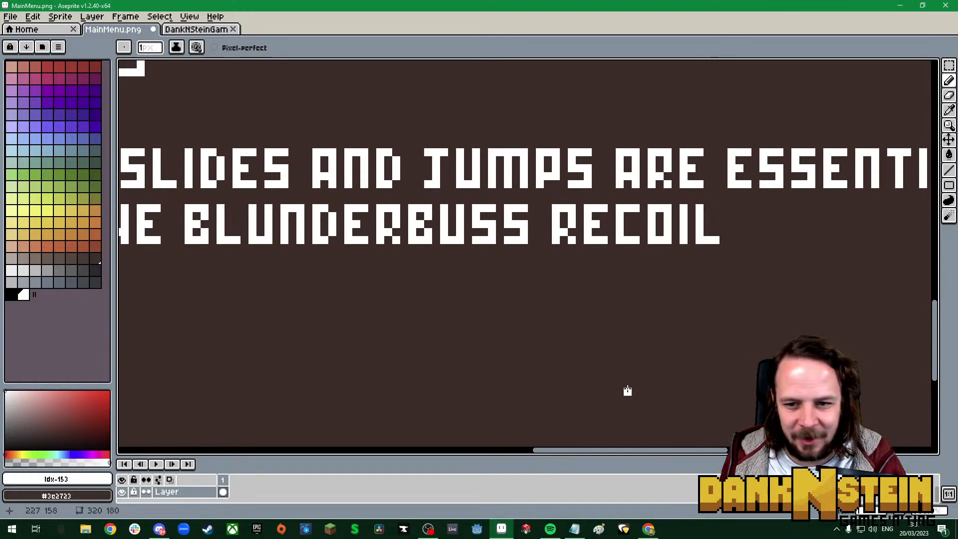
Draw the words AS A in white pixel letters after RECOIL on the second hint line
drag(618, 450, 667, 453)
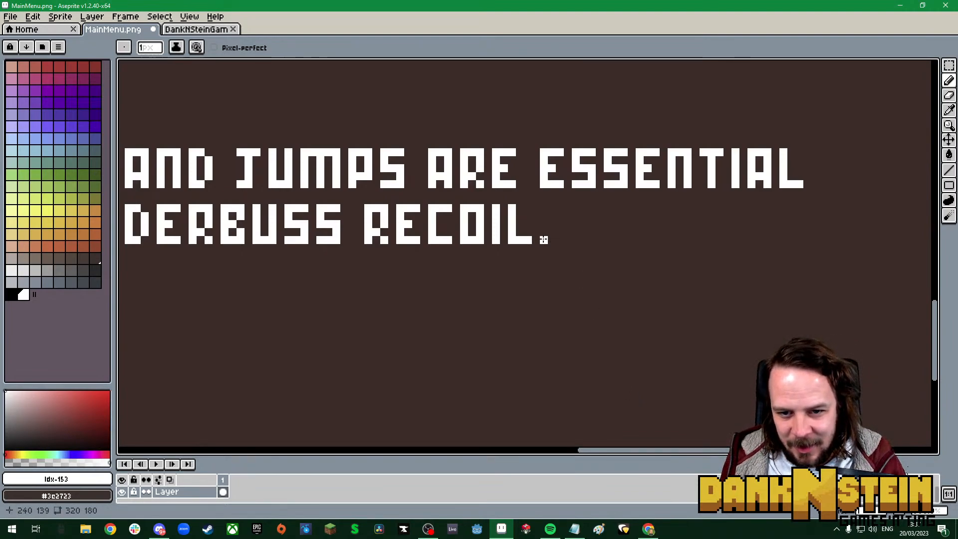
mouse_move(560, 240)
mouse_down()
mouse_move(560, 206)
mouse_move(579, 208)
mouse_move(577, 236)
mouse_up()
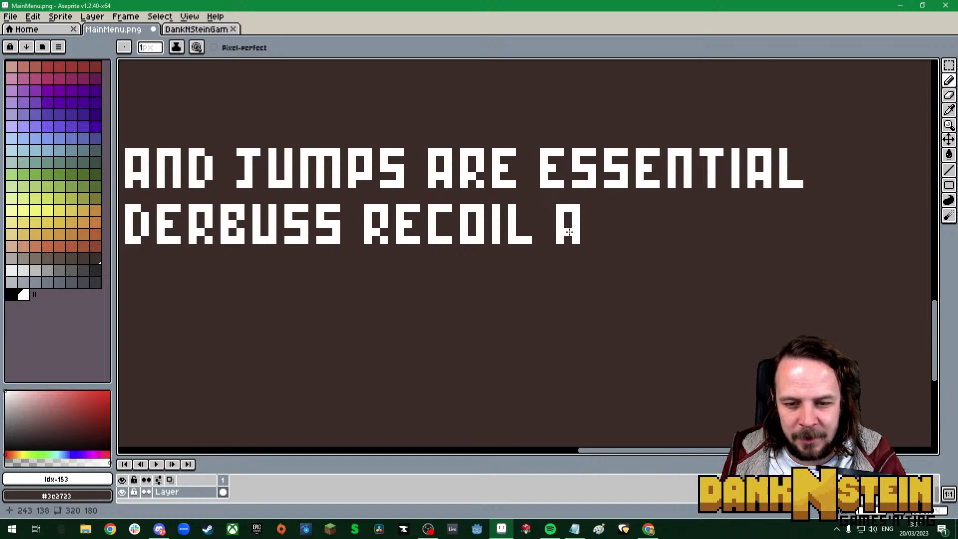
mouse_move(589, 209)
mouse_down()
mouse_move(589, 224)
mouse_move(607, 240)
mouse_move(605, 208)
mouse_move(613, 209)
mouse_up()
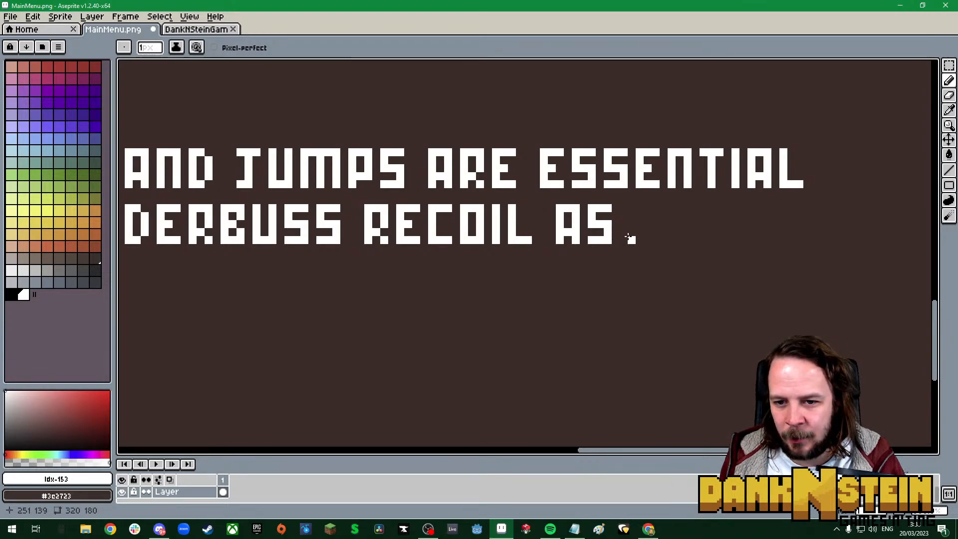
mouse_move(640, 239)
mouse_down()
mouse_move(639, 208)
mouse_move(657, 207)
mouse_move(656, 240)
mouse_up()
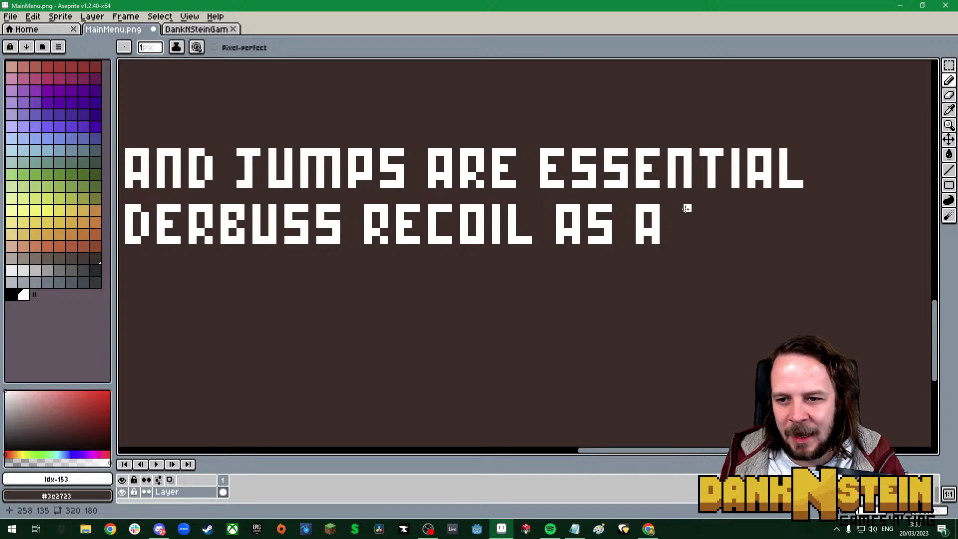
Draw the word DOUBLE in white pixel letters after AS A on the second hint line
mouse_move(687, 209)
mouse_down()
mouse_move(687, 243)
mouse_move(705, 214)
mouse_move(698, 243)
mouse_up()
drag(703, 451, 737, 452)
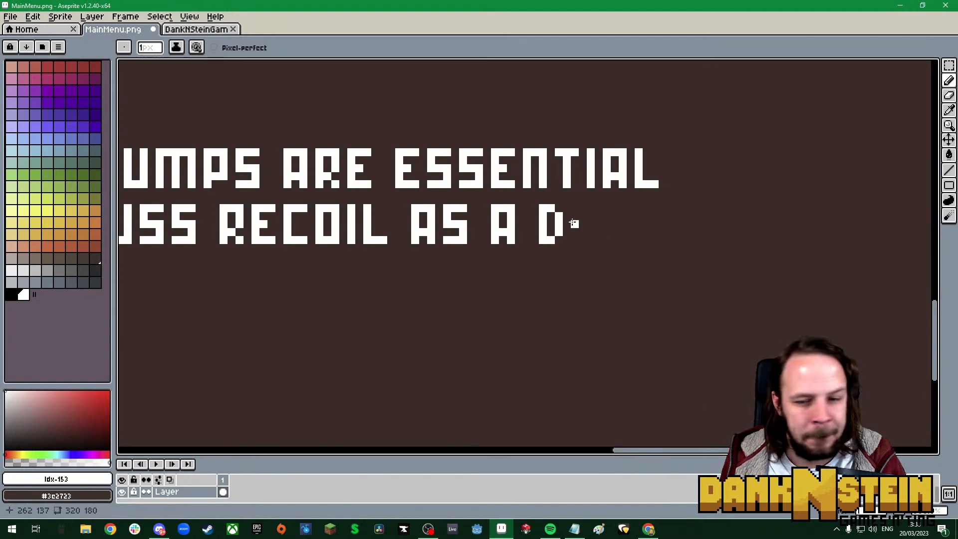
mouse_move(575, 207)
mouse_down()
mouse_move(574, 238)
mouse_move(591, 239)
mouse_move(584, 206)
mouse_move(607, 208)
mouse_move(608, 240)
mouse_move(627, 220)
mouse_up()
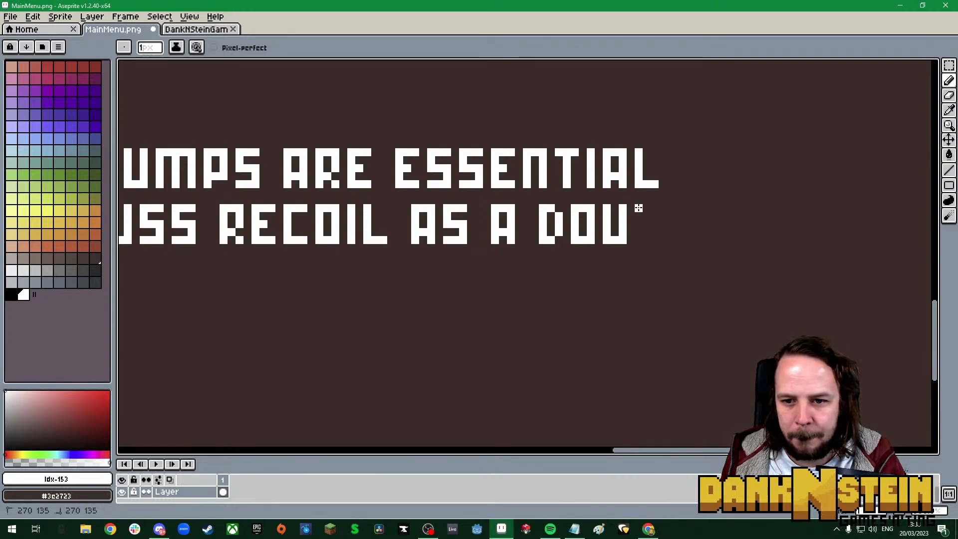
mouse_move(639, 209)
mouse_down()
mouse_move(640, 241)
mouse_move(655, 239)
mouse_move(644, 220)
mouse_move(656, 206)
mouse_up()
mouse_move(655, 206)
mouse_down()
mouse_move(644, 207)
mouse_move(670, 243)
mouse_move(689, 242)
mouse_up()
mouse_move(702, 209)
mouse_down()
mouse_move(701, 242)
mouse_move(721, 243)
mouse_up()
mouse_move(704, 225)
mouse_down()
mouse_move(714, 225)
mouse_move(715, 208)
mouse_move(751, 208)
mouse_move(759, 229)
mouse_move(746, 236)
mouse_up()
Draw the word JUMP in white pixel letters after DOUBLE to finish the second hint line
mouse_move(781, 205)
mouse_down()
mouse_move(781, 240)
mouse_move(796, 240)
mouse_move(798, 211)
mouse_move(809, 208)
mouse_move(800, 208)
mouse_move(815, 209)
mouse_move(816, 239)
mouse_move(824, 208)
mouse_move(833, 210)
mouse_move(835, 239)
mouse_move(835, 209)
mouse_move(848, 209)
mouse_move(847, 243)
mouse_up()
key(ctrl+z)
mouse_move(863, 205)
mouse_down()
mouse_move(865, 236)
mouse_move(873, 207)
mouse_move(881, 210)
mouse_move(880, 234)
mouse_move(871, 231)
mouse_up()
Shift the WALL SLIDES hint line to end flush with the second line, and fill the cleared gap with the background brown
scroll(606, 291, down, 4)
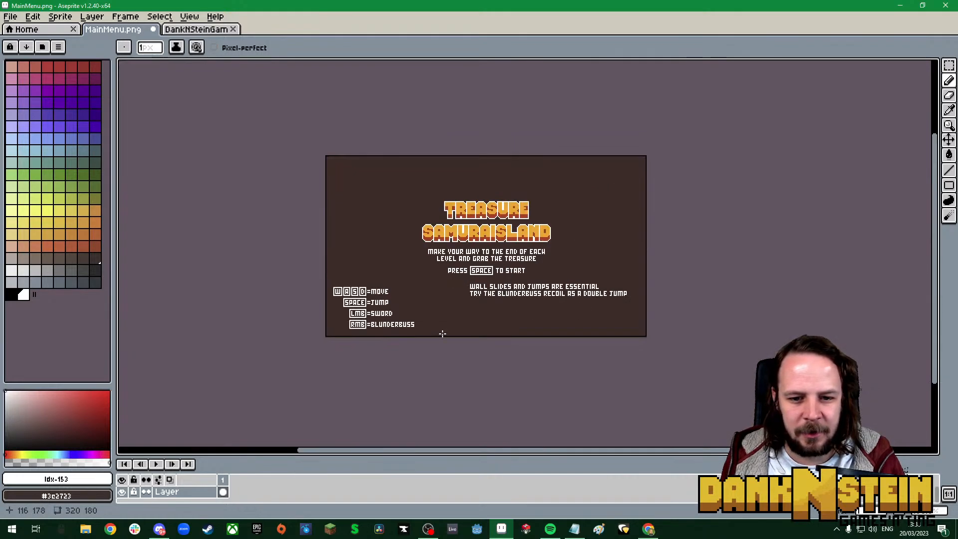
scroll(442, 333, up, 2)
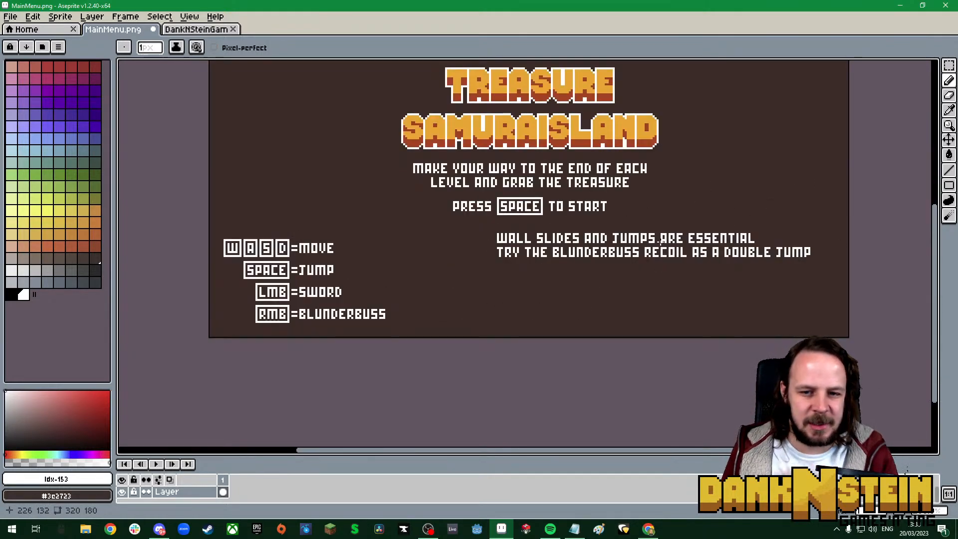
scroll(577, 325, down, 2)
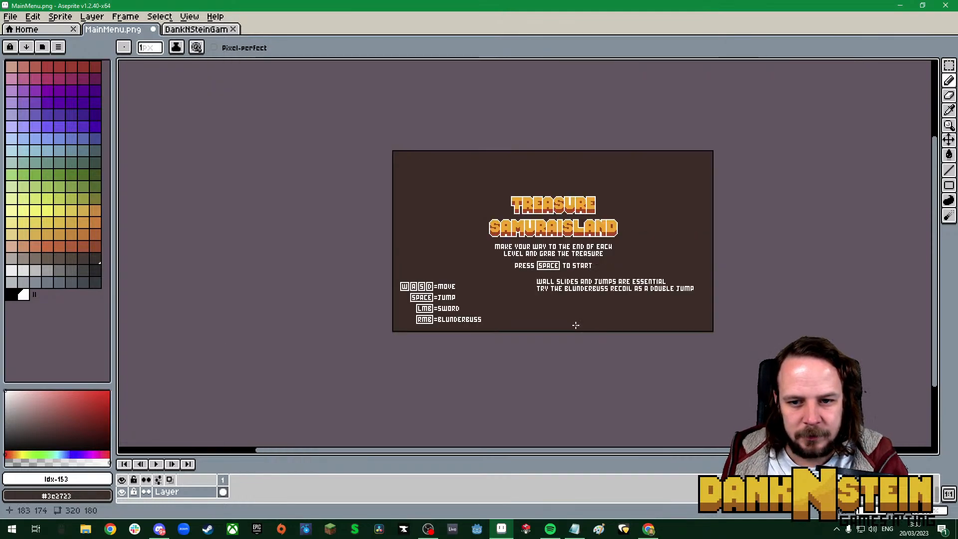
scroll(577, 324, up, 2)
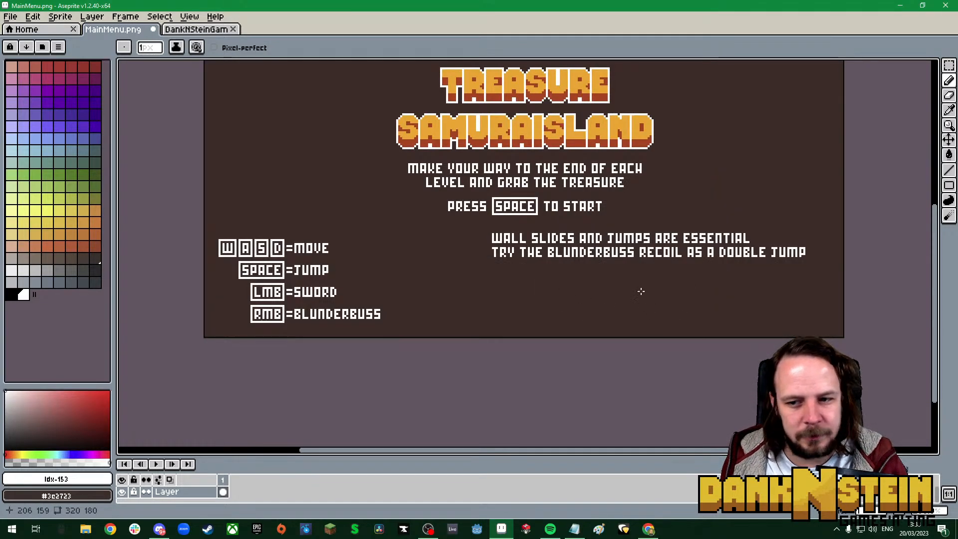
scroll(641, 291, up, 2)
key(w)
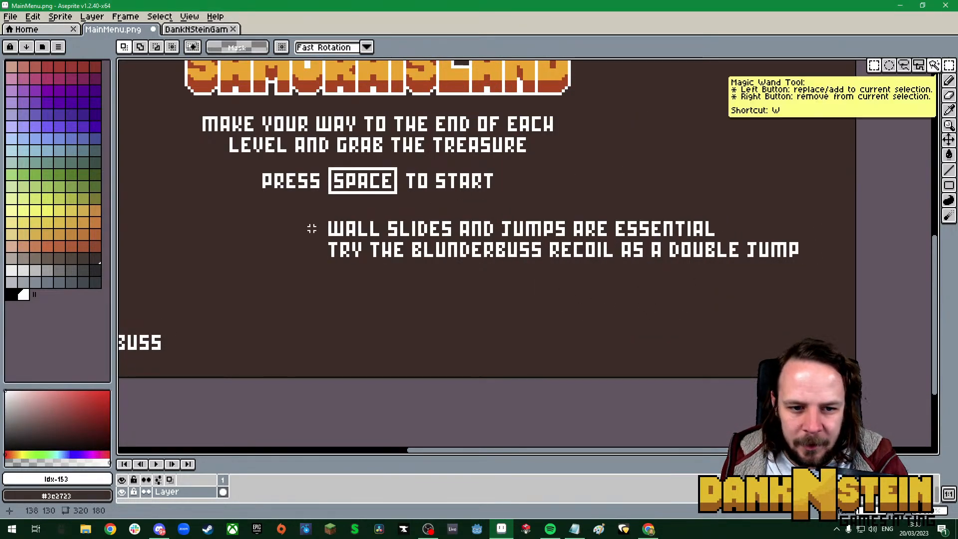
drag(328, 224, 773, 241)
key(ctrl+d)
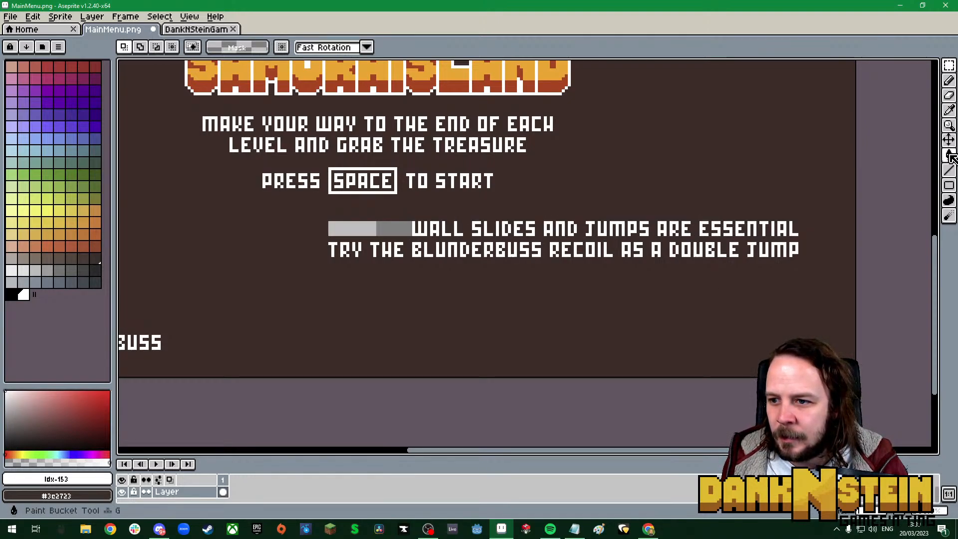
Show the grid over the main menu image
mouse_move(936, 71)
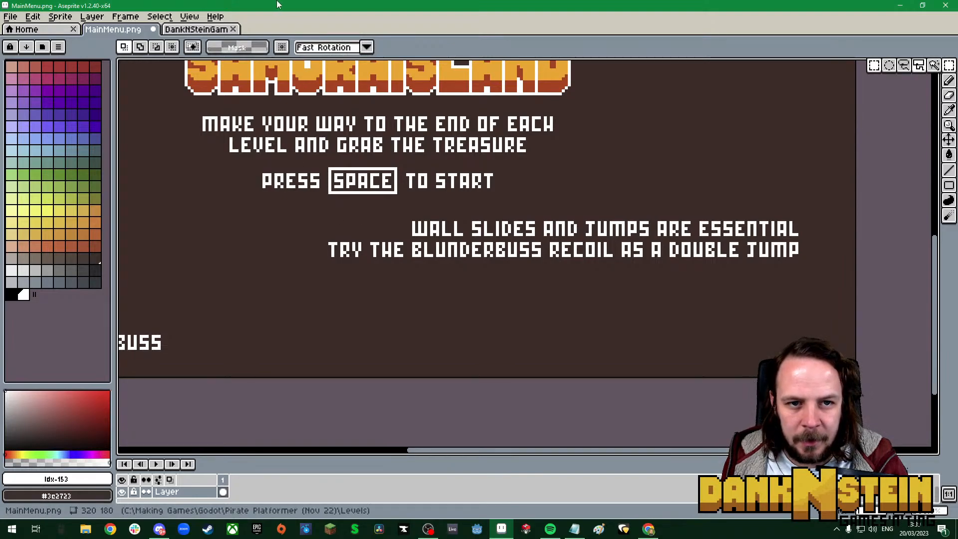
click(175, 18)
mouse_move(189, 17)
mouse_move(208, 64)
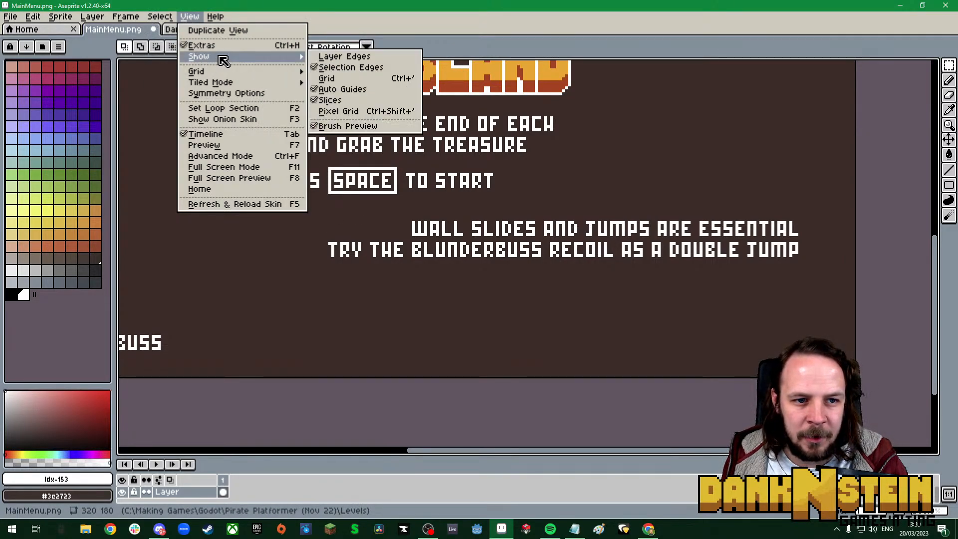
click(330, 79)
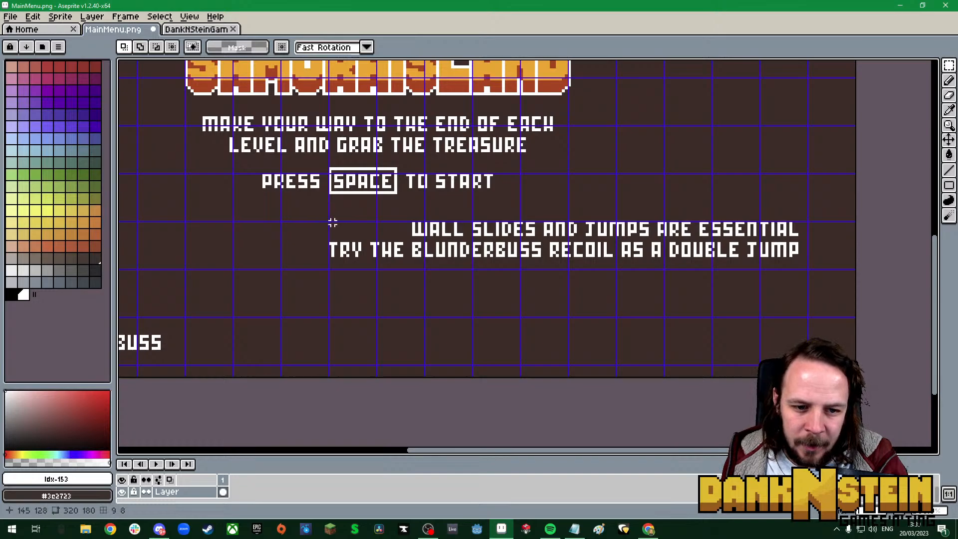
Move both hint lines together into the image's lower-right corner, leaving a small margin to the edges
drag(328, 223, 802, 339)
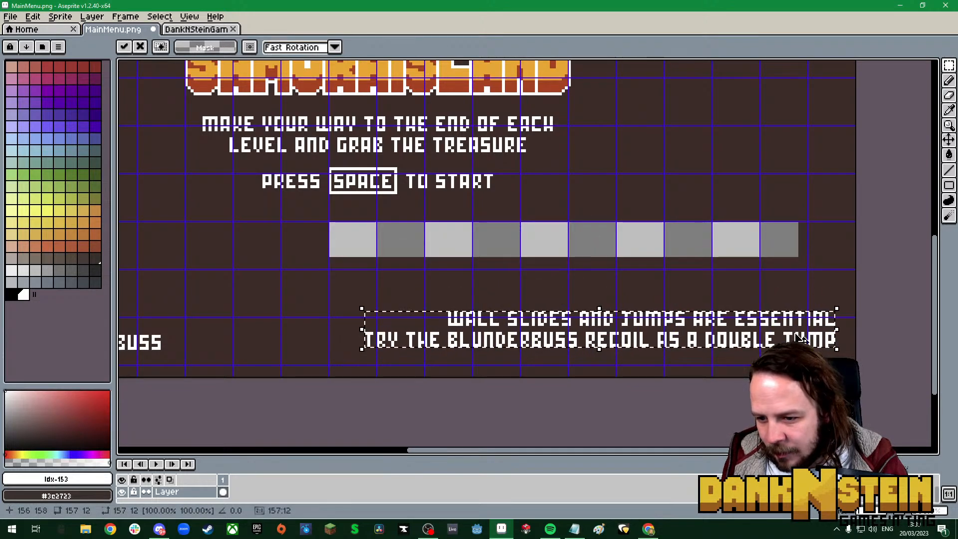
scroll(802, 338, up, 3)
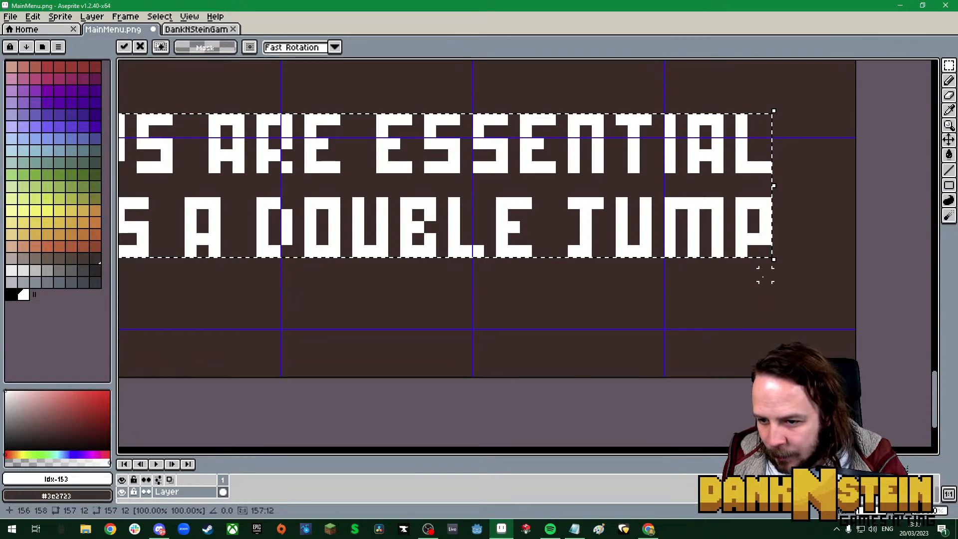
drag(748, 238, 753, 278)
key(Return)
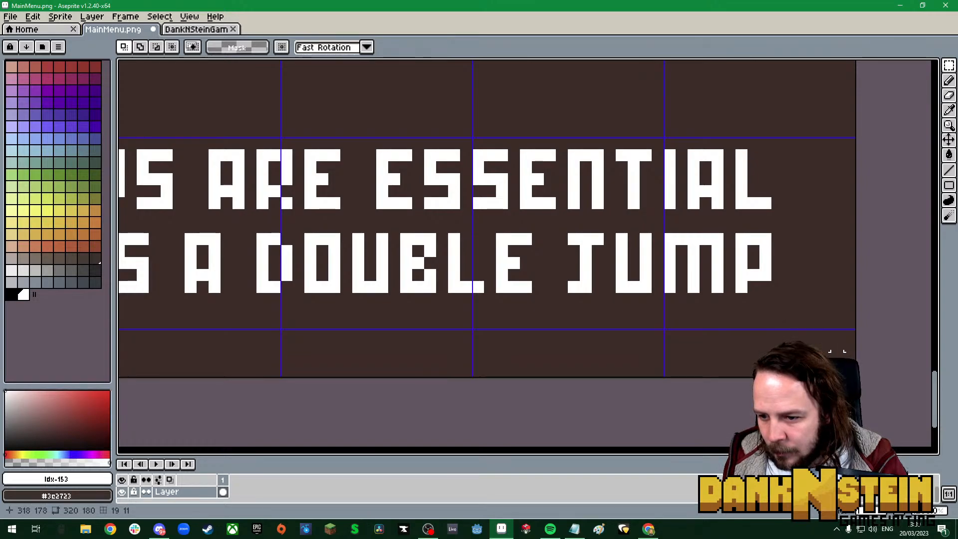
Fill the transparent strip left at the hints' former position with the background brown #3e2723
scroll(631, 332, down, 3)
scroll(451, 316, up, 1)
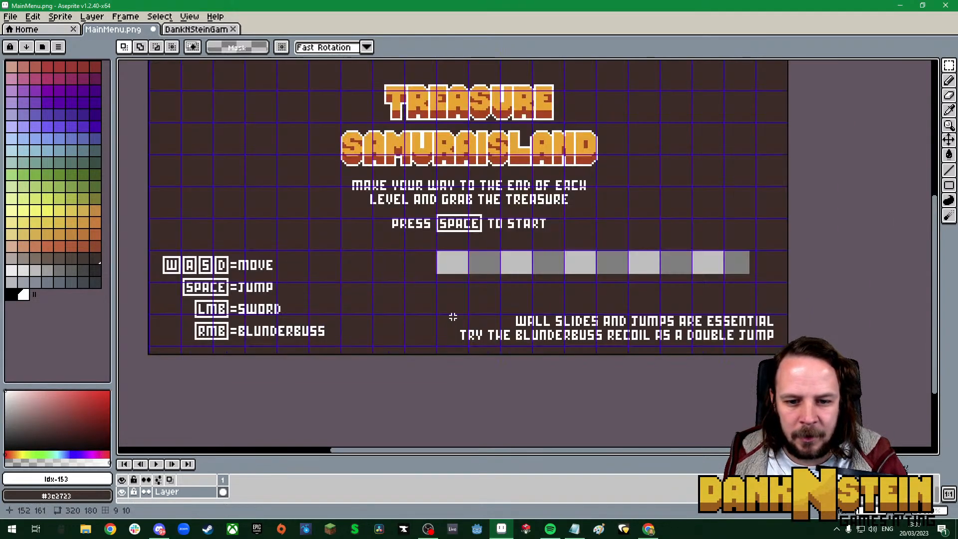
click(949, 155)
click(646, 258)
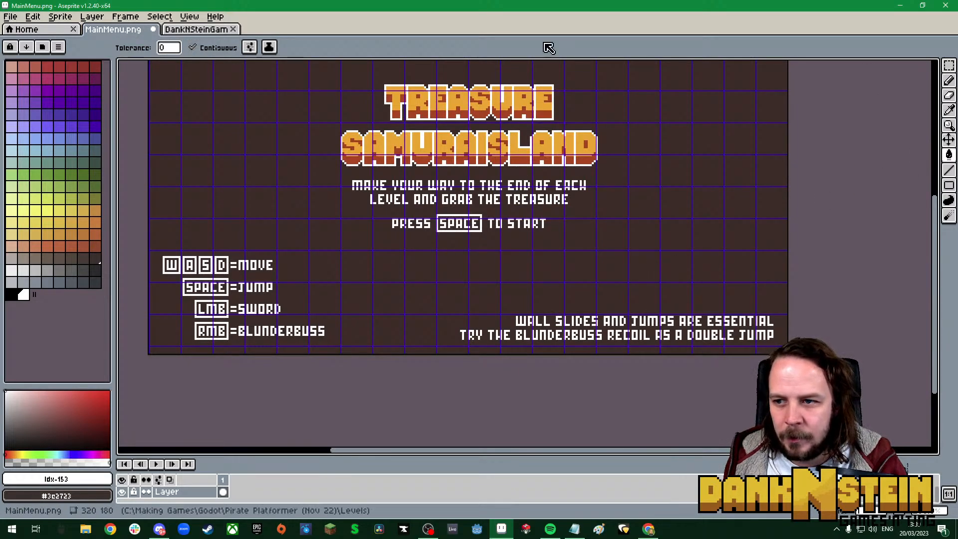
Hide the grid on the main menu image
click(189, 16)
mouse_move(216, 60)
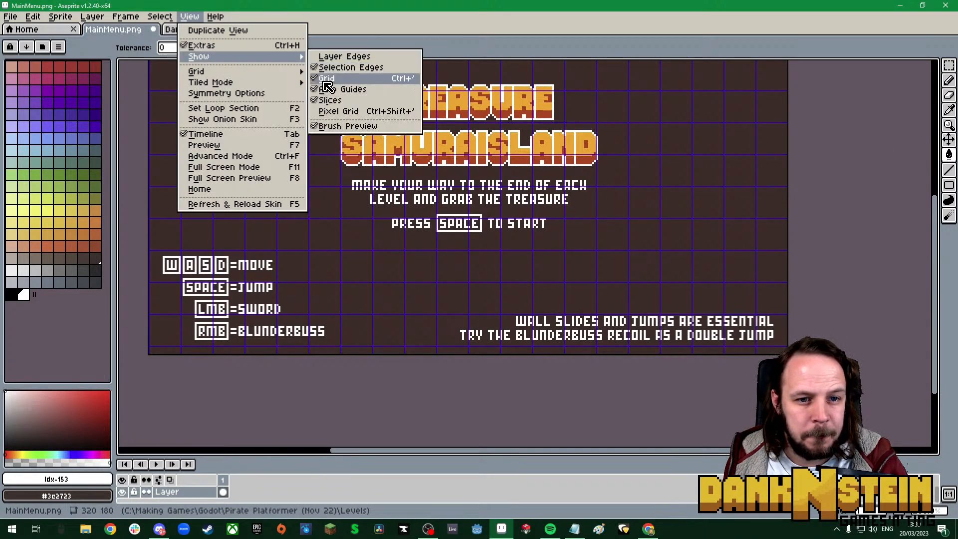
click(339, 79)
scroll(335, 190, down, 2)
scroll(209, 100, up, 2)
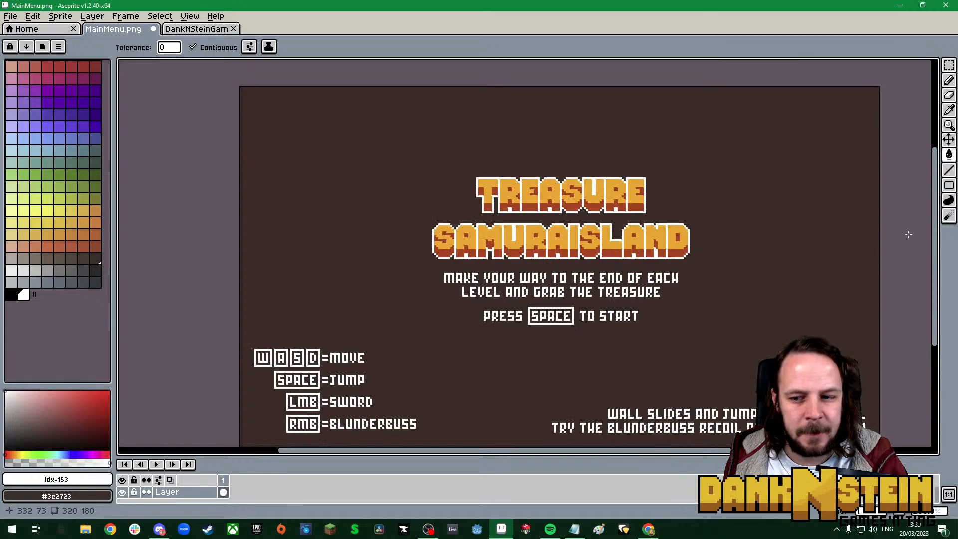
drag(676, 450, 694, 450)
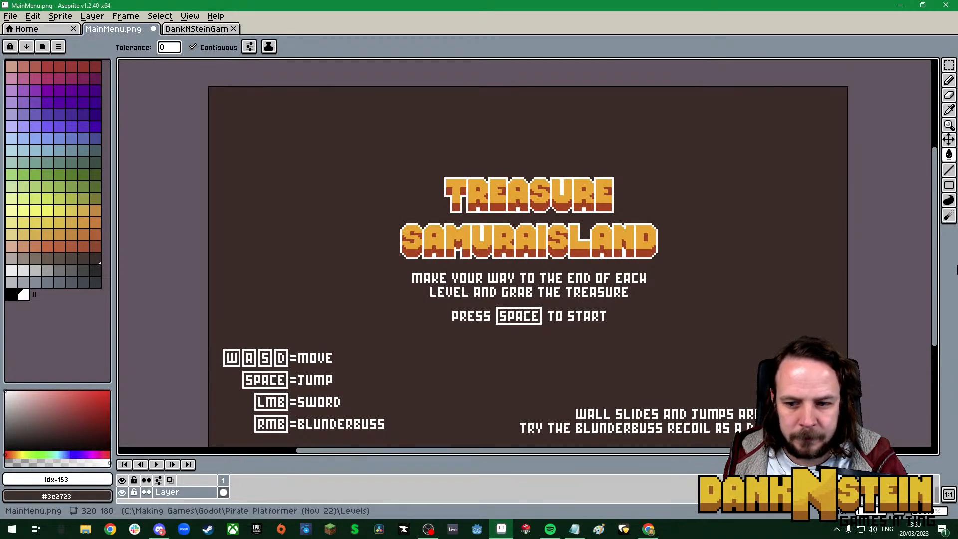
scroll(943, 289, down, 1)
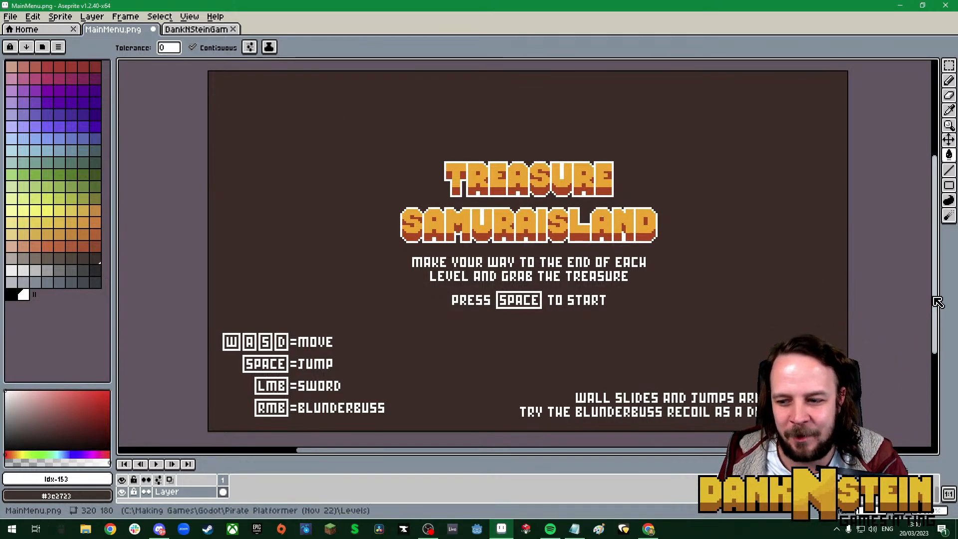
drag(935, 303, 935, 303)
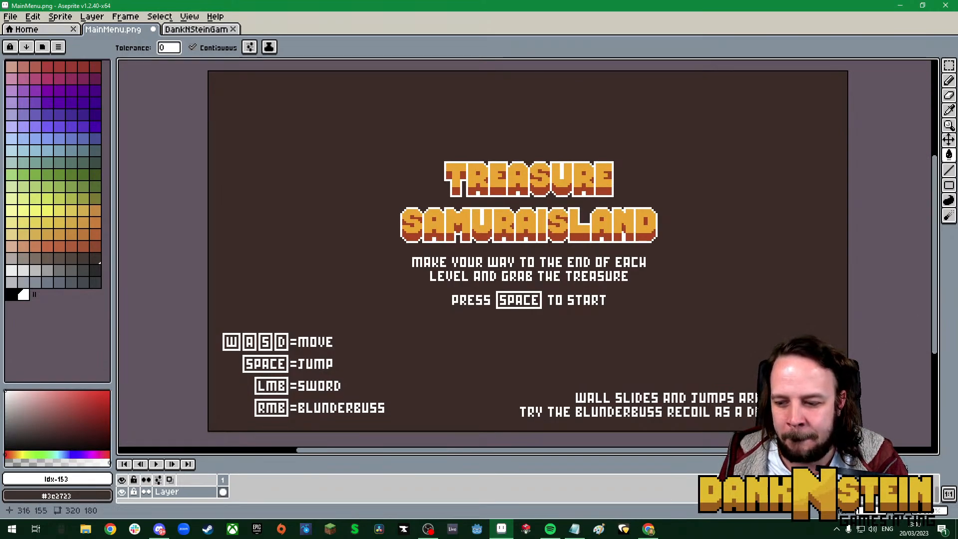
drag(724, 454, 726, 453)
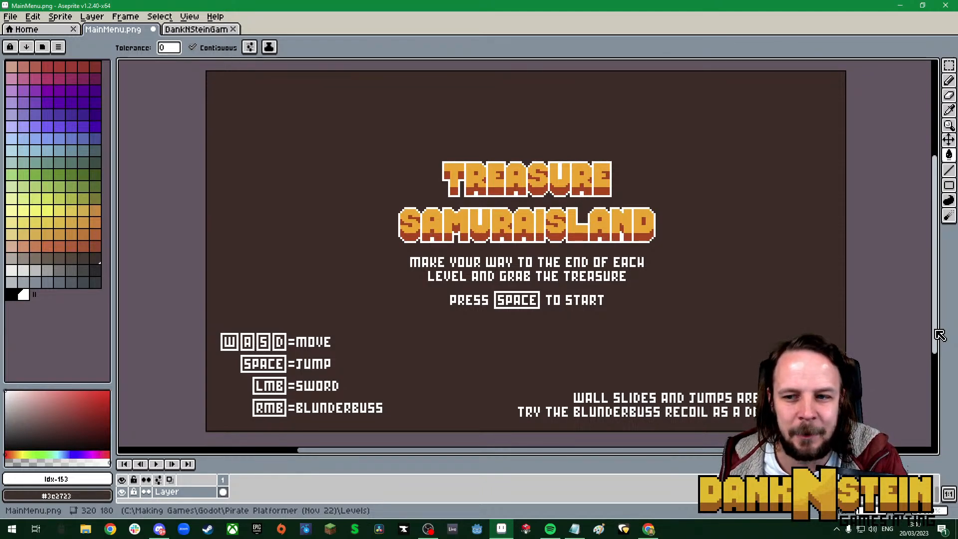
scroll(738, 233, down, 2)
scroll(799, 230, up, 2)
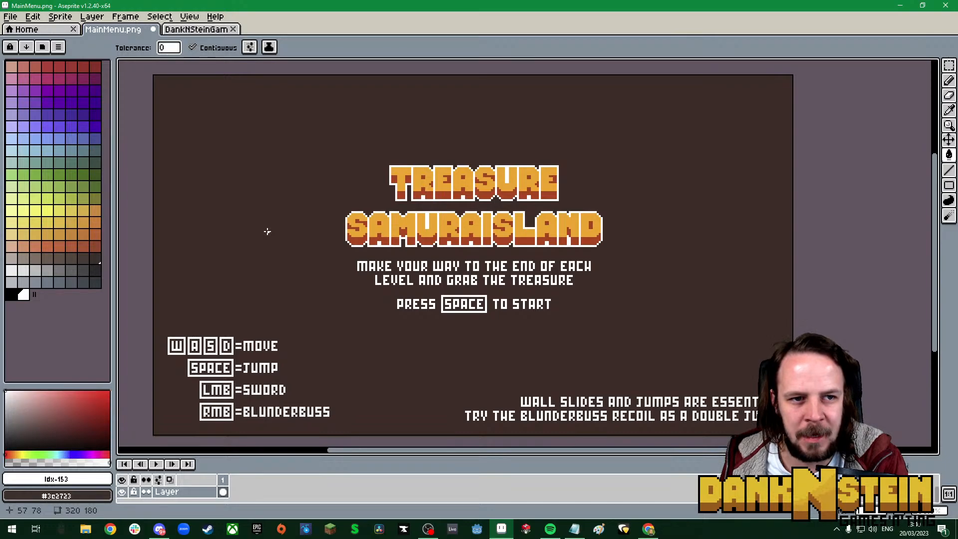
Save the changes to MainMenu.png
click(10, 17)
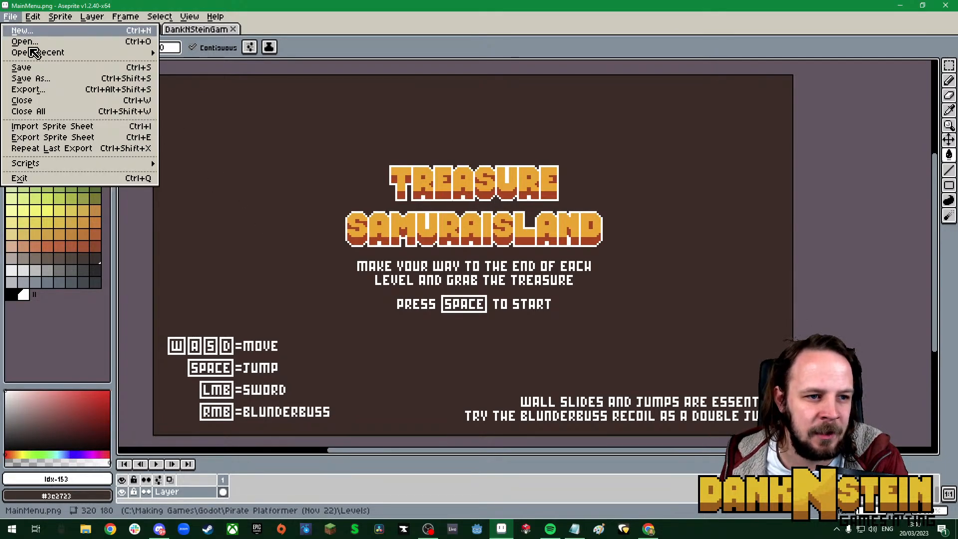
mouse_move(37, 55)
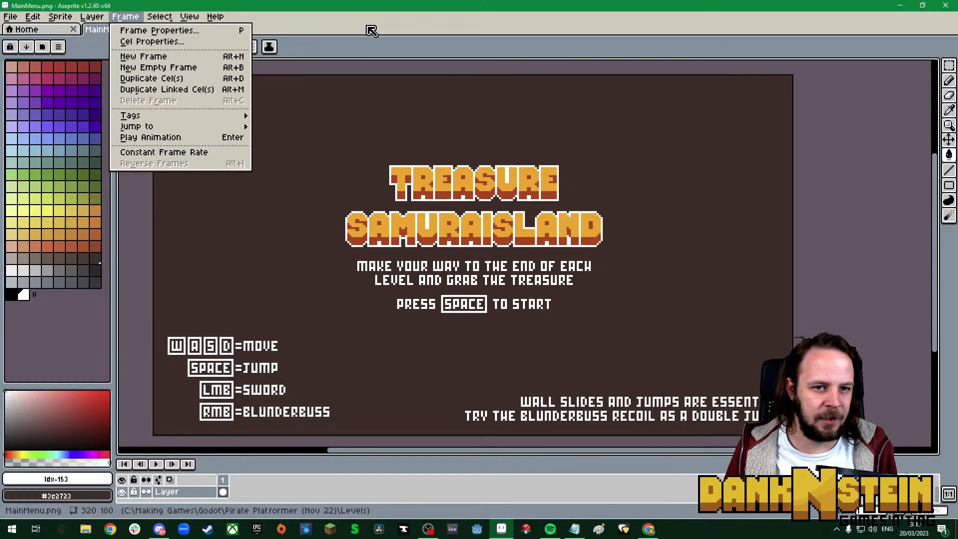
click(372, 27)
key(ctrl+s)
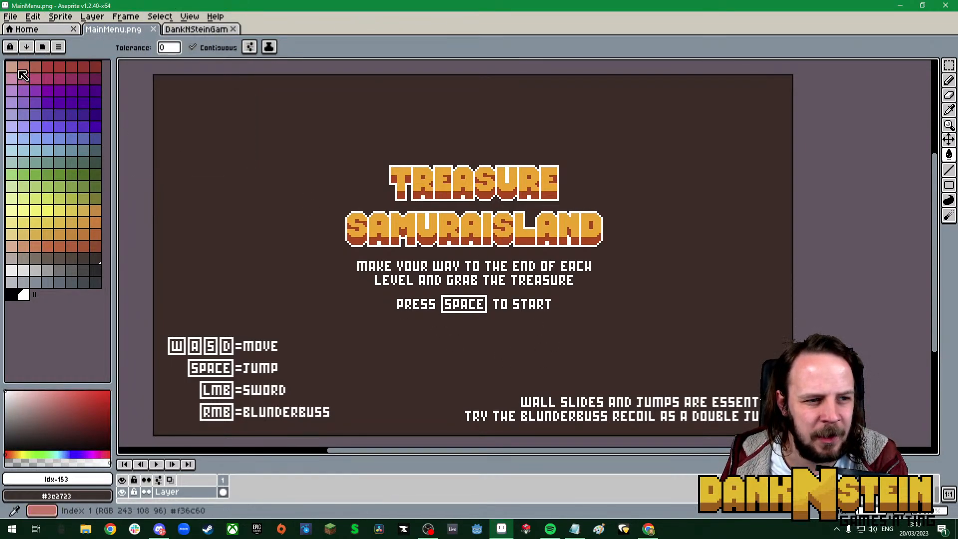
Open the recently used file Player.aseprite
click(20, 19)
mouse_move(31, 51)
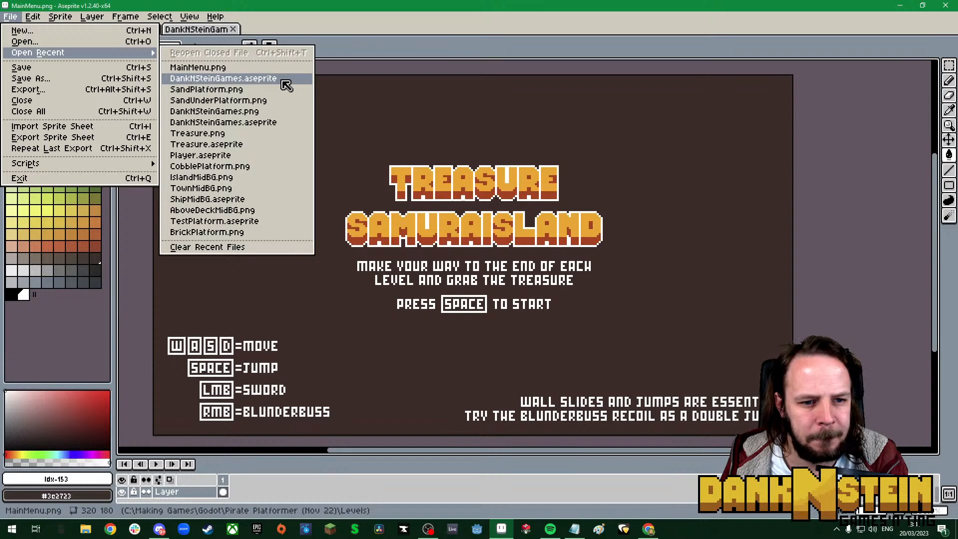
click(223, 156)
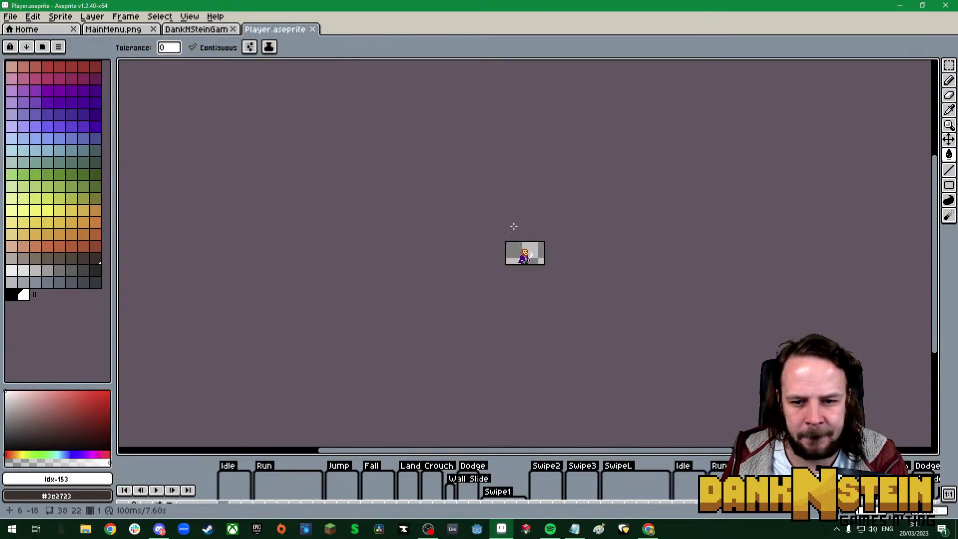
Copy the player figure with the sword held straight out from frame 25 of Player.aseprite
scroll(529, 259, up, 6)
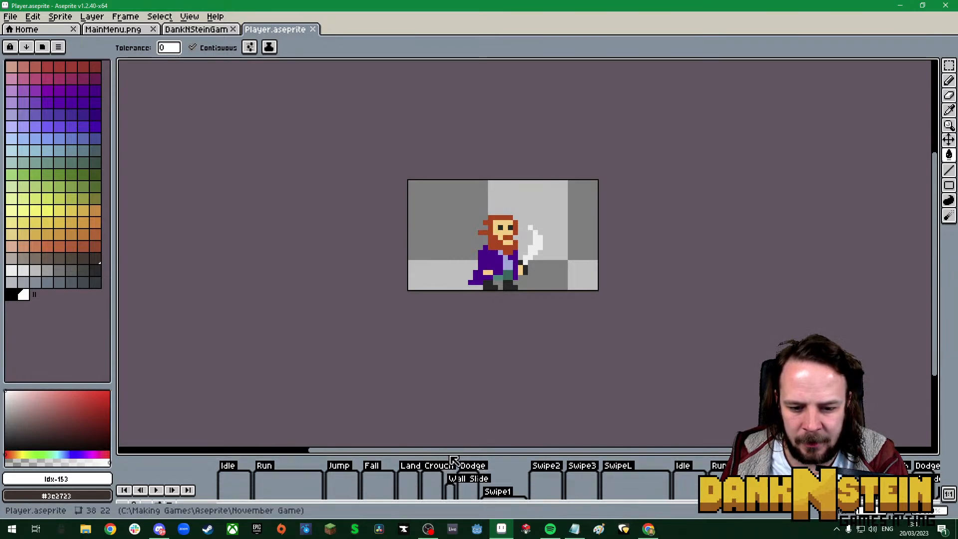
drag(452, 454, 452, 408)
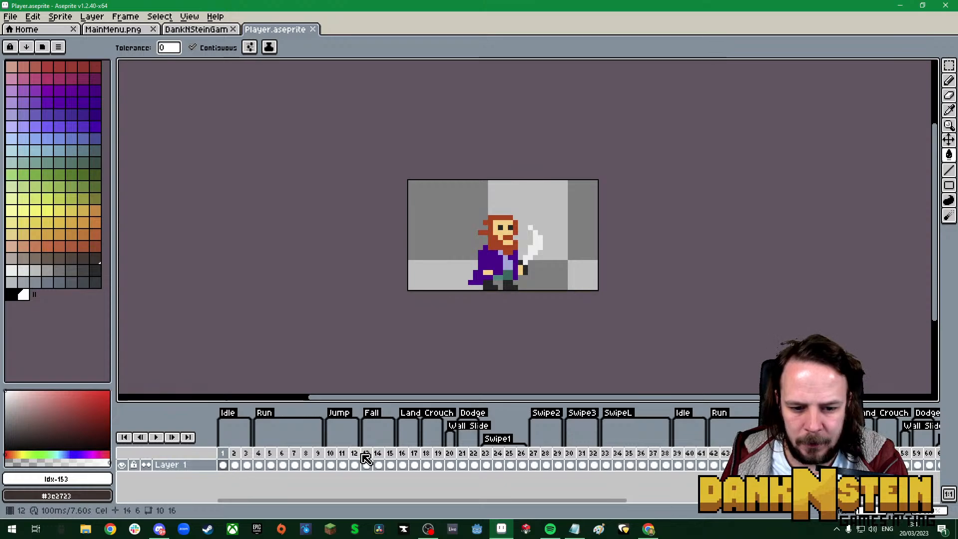
click(510, 466)
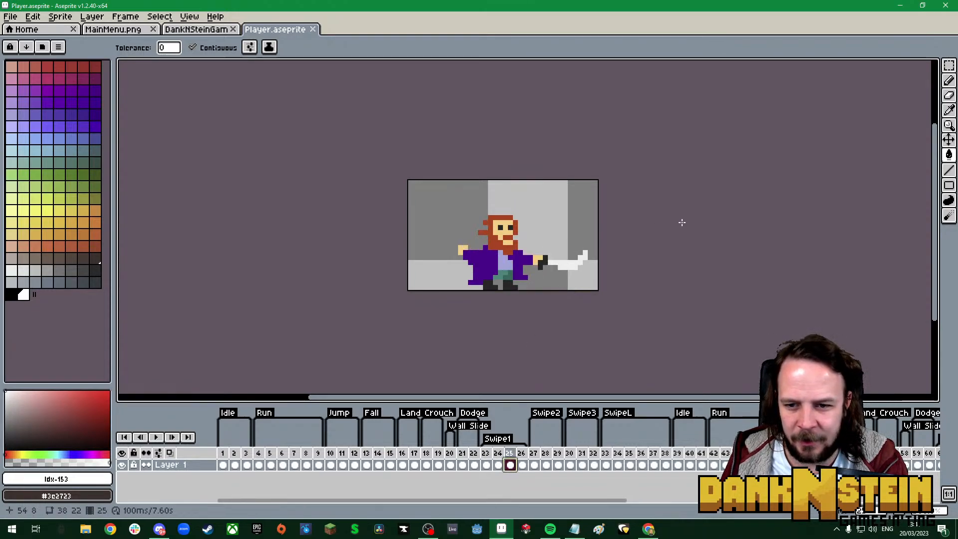
key(w)
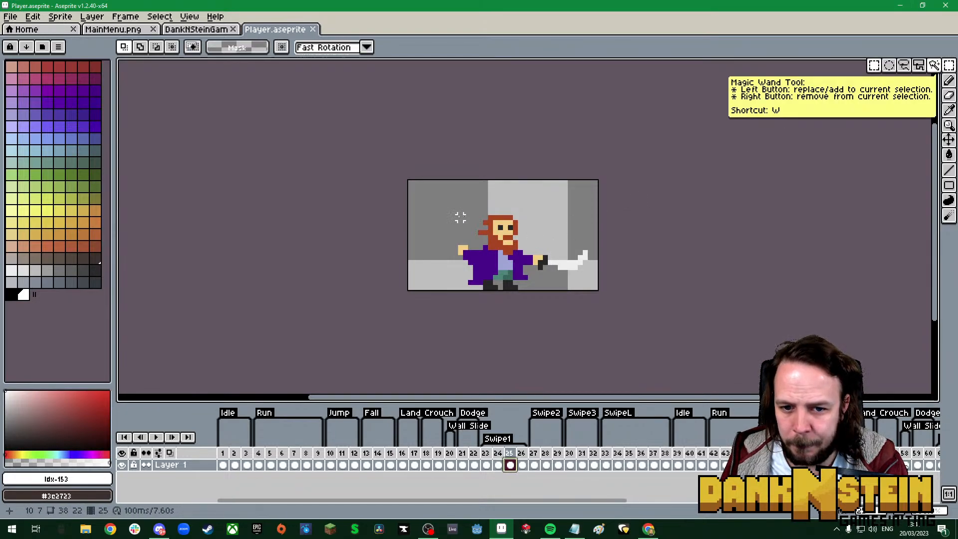
drag(459, 216, 589, 291)
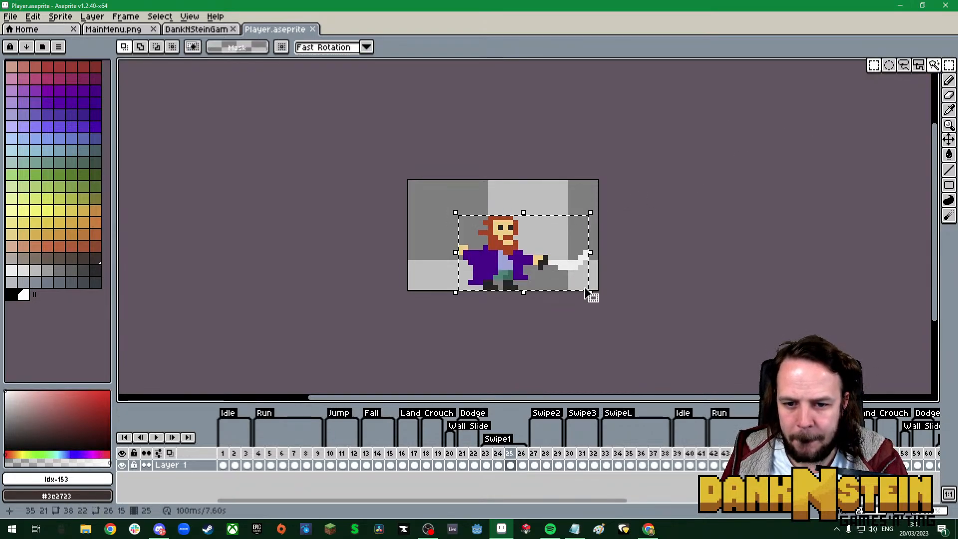
Paste the player figure into MainMenu.png, standing on the first letters of the word TREASURE in the title
click(121, 31)
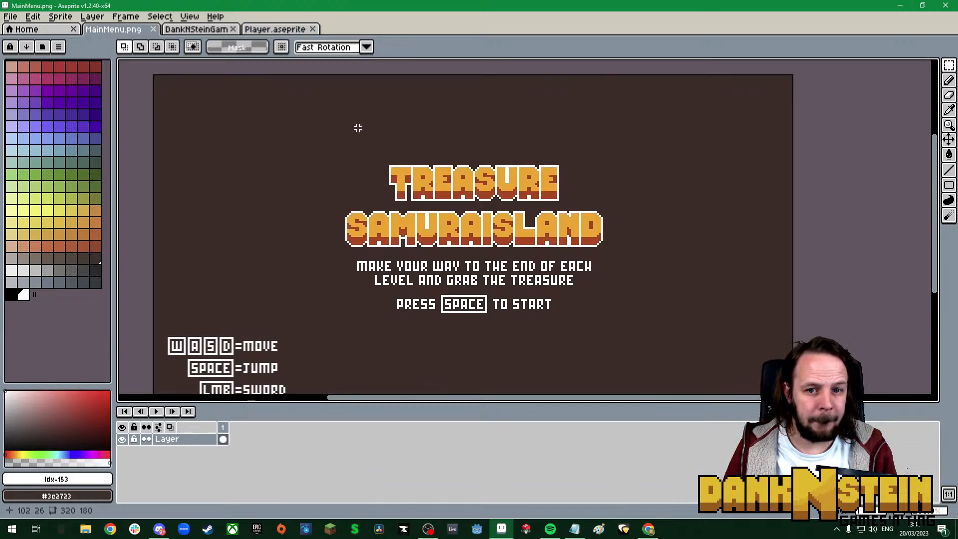
key(ctrl+v)
drag(210, 112, 428, 158)
scroll(417, 144, up, 2)
scroll(417, 144, up, 1)
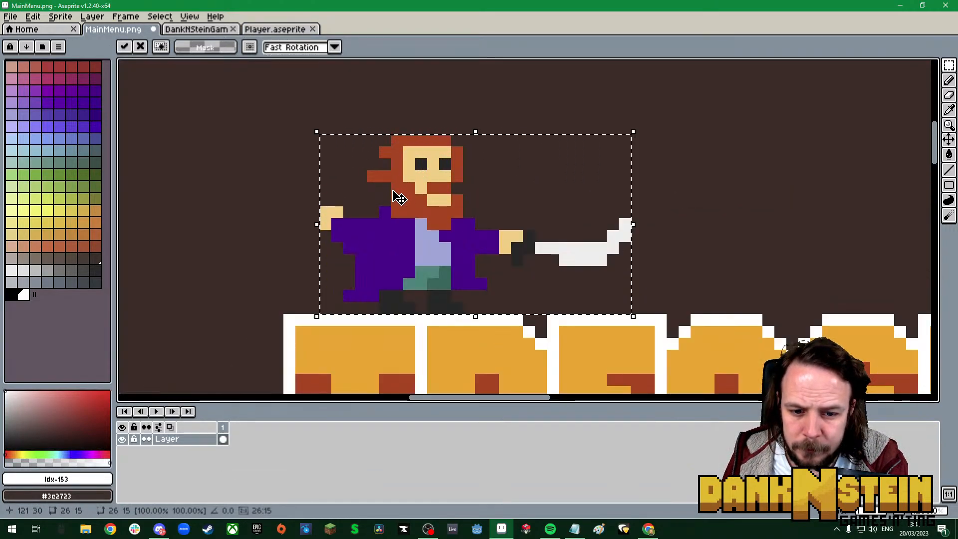
scroll(420, 200, down, 3)
scroll(519, 252, up, 1)
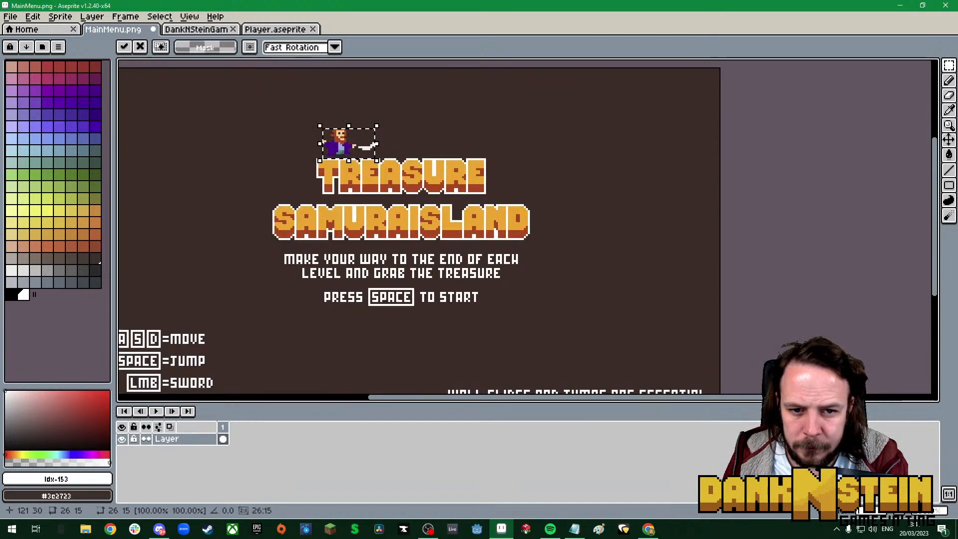
click(808, 223)
scroll(241, 235, down, 2)
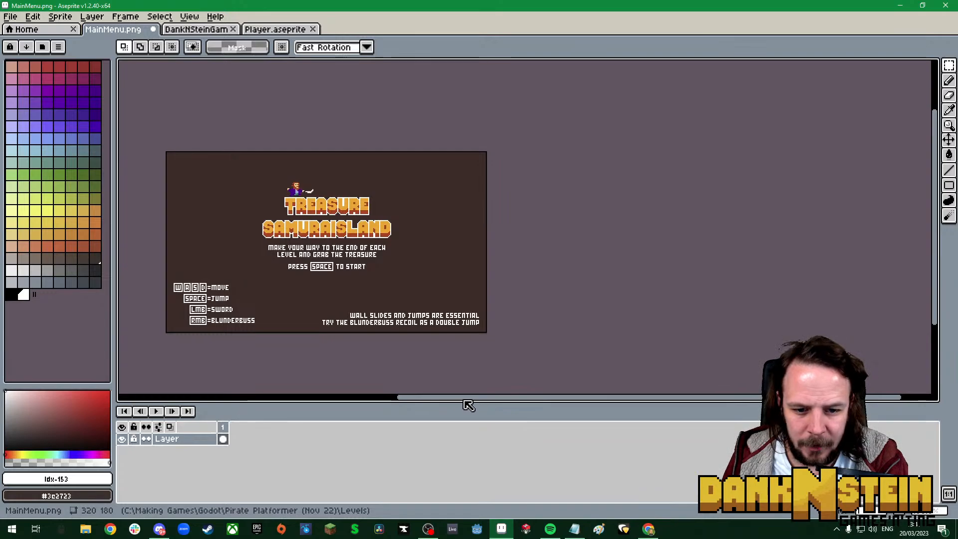
drag(462, 399, 373, 398)
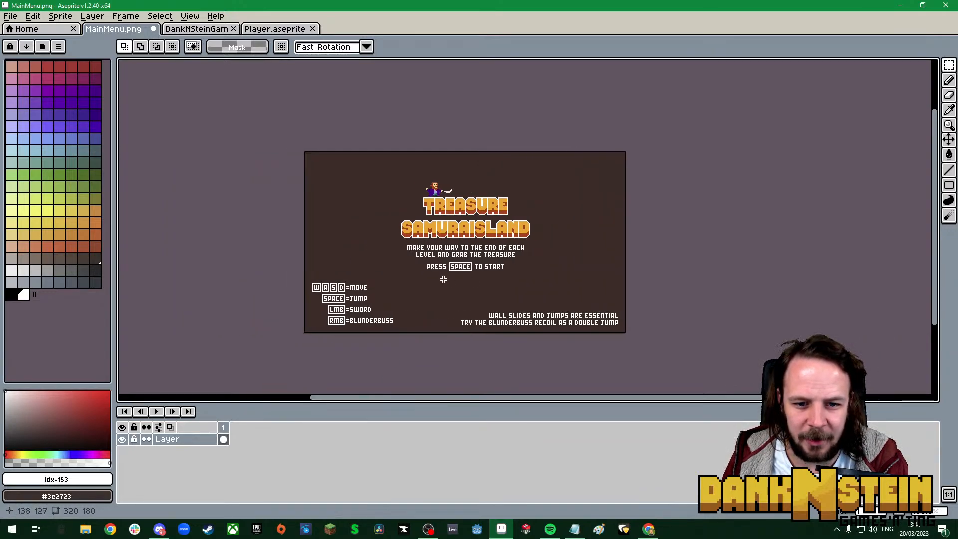
scroll(443, 279, up, 2)
drag(942, 301, 942, 285)
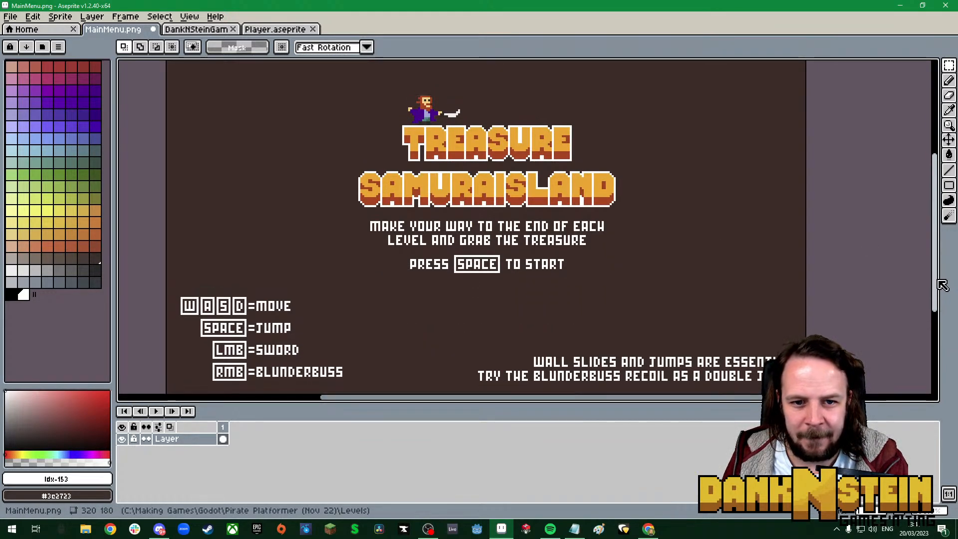
Browse to the folder Making Games\Aseprite\November Game for opening more sprite files
click(10, 16)
mouse_move(60, 56)
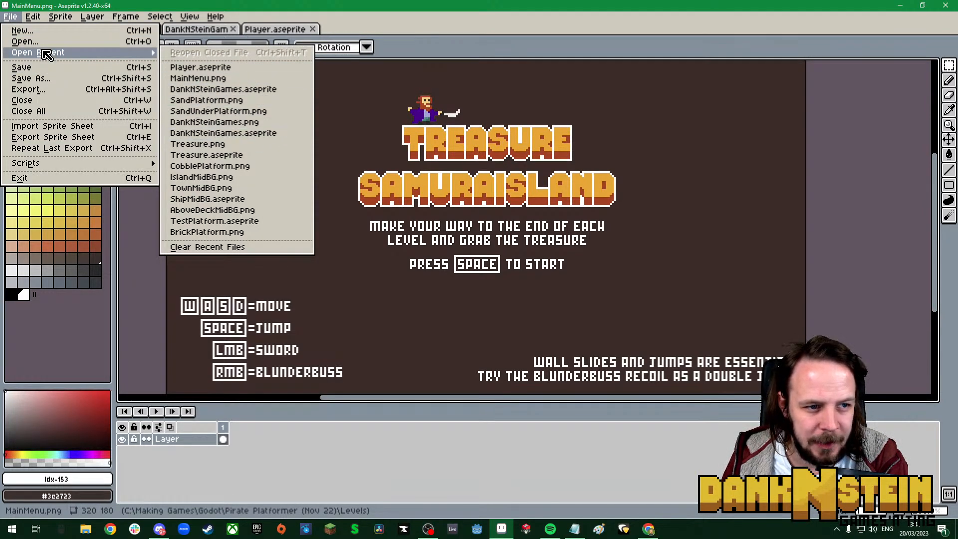
click(45, 43)
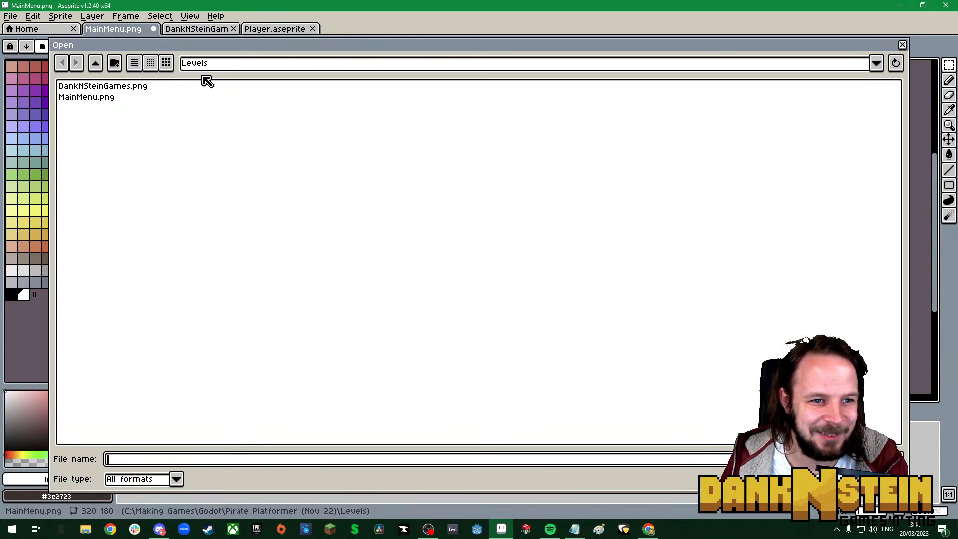
click(877, 64)
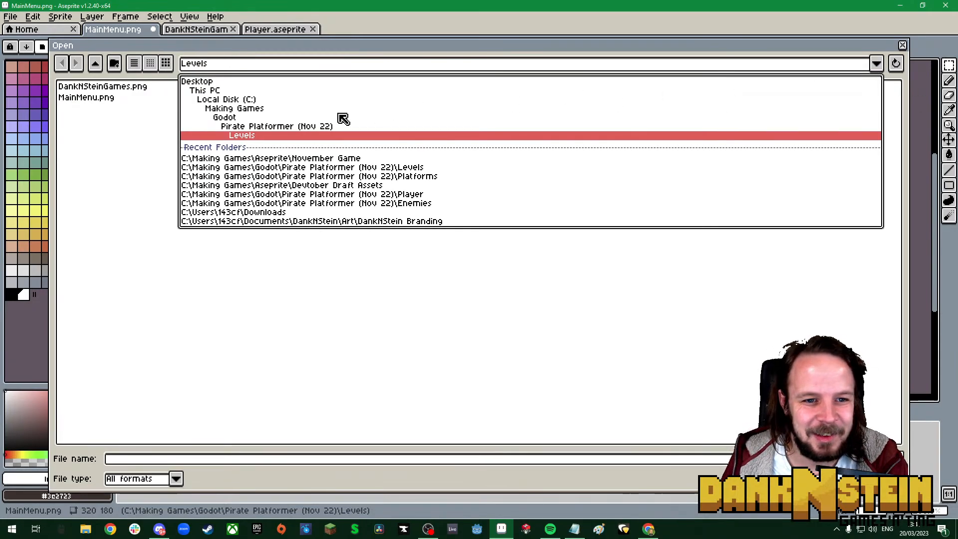
click(251, 109)
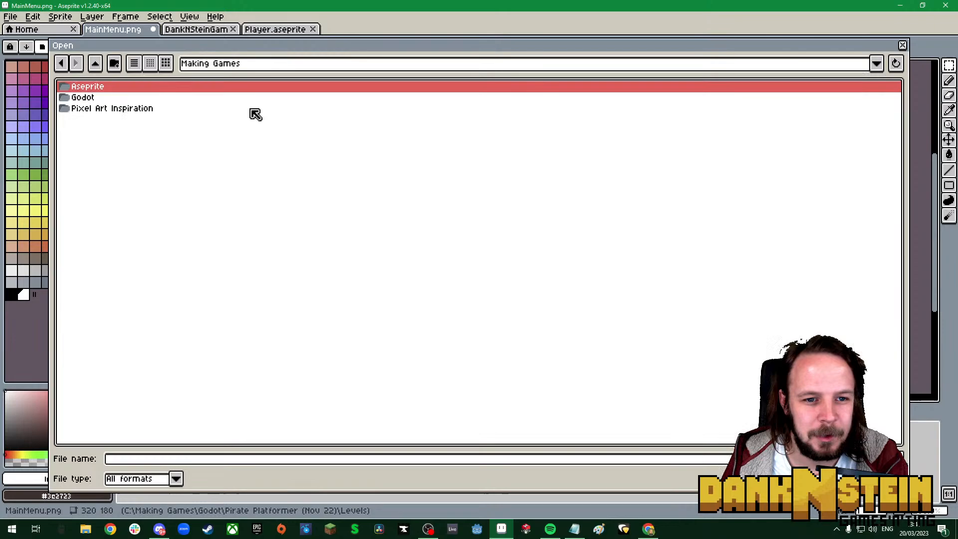
double_click(98, 90)
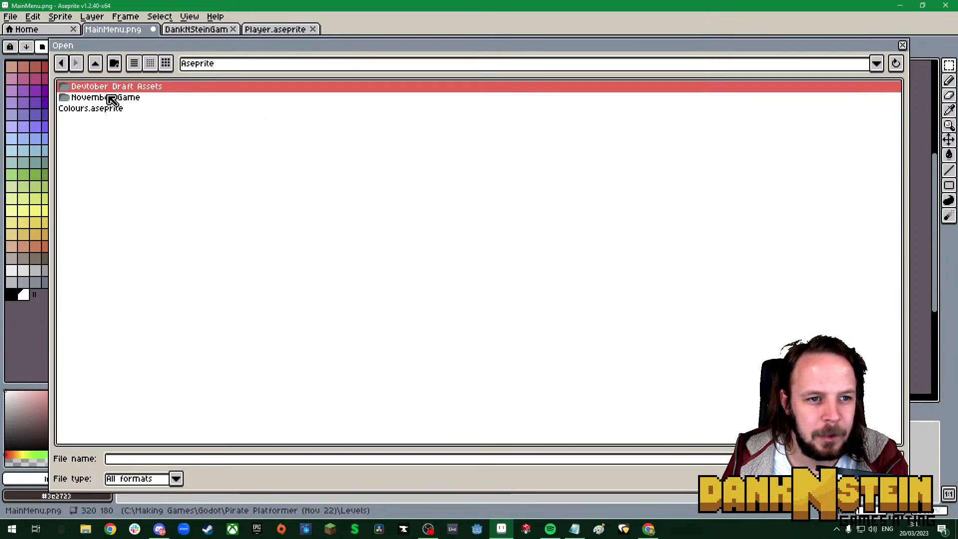
double_click(111, 98)
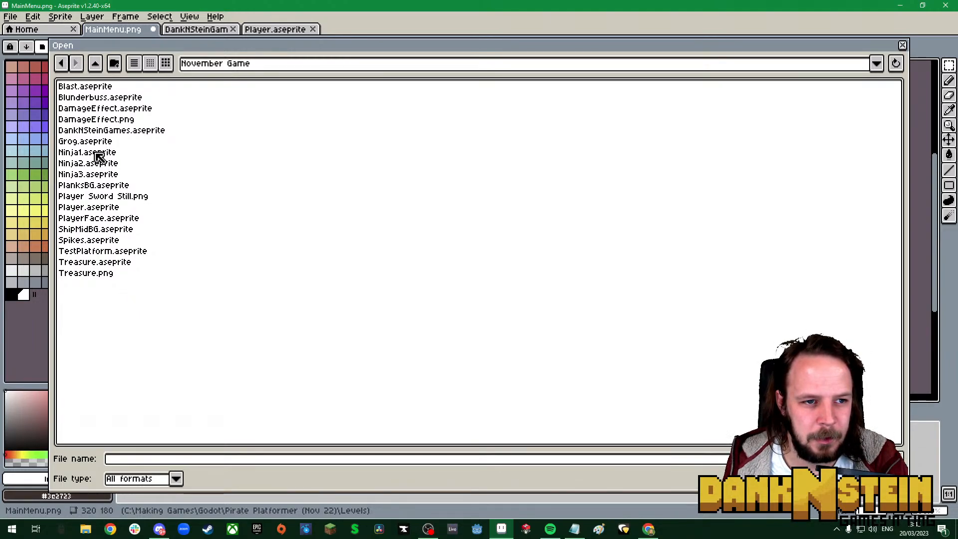
Open Grog, Ninja1, Ninja2, Ninja3 and Treasure.aseprite together from the November Game folder
drag(99, 156, 113, 181)
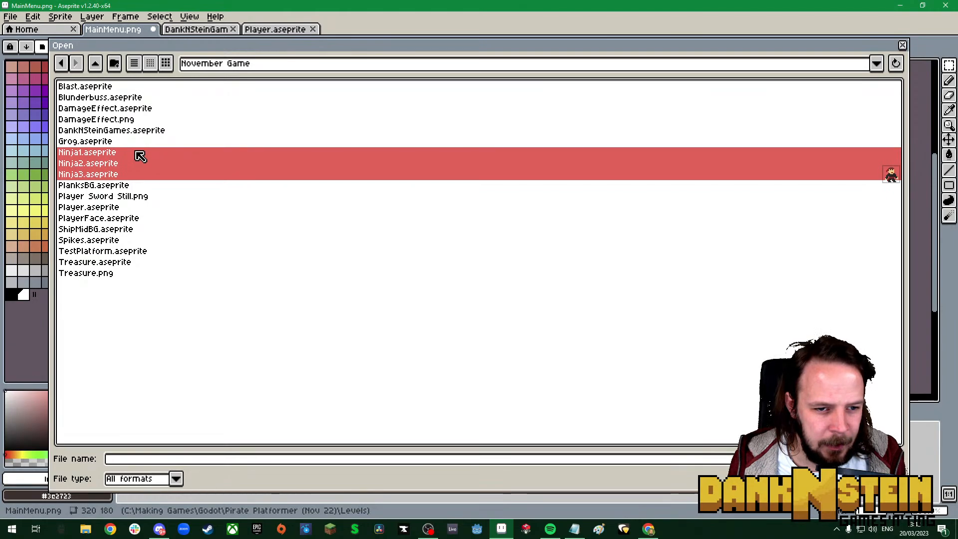
ctrl+click(115, 264)
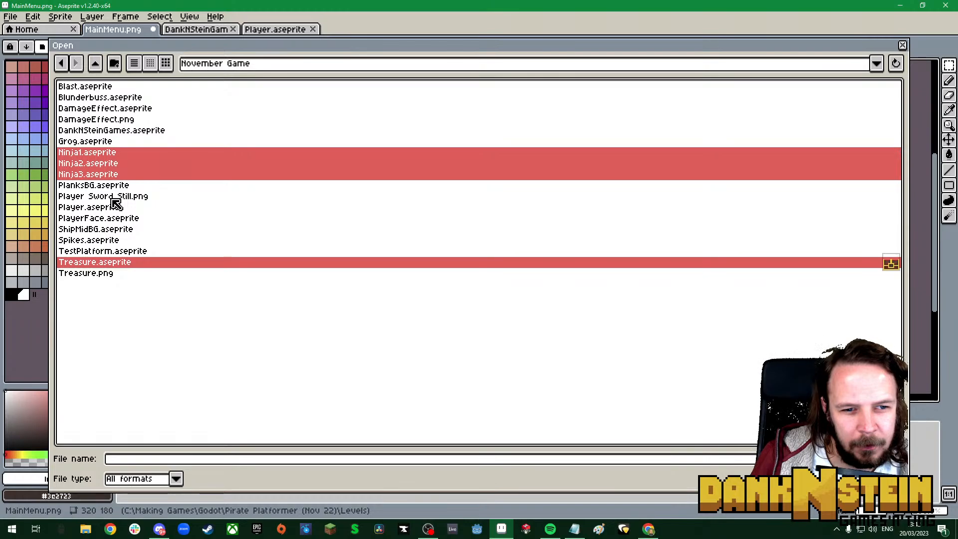
ctrl+click(97, 142)
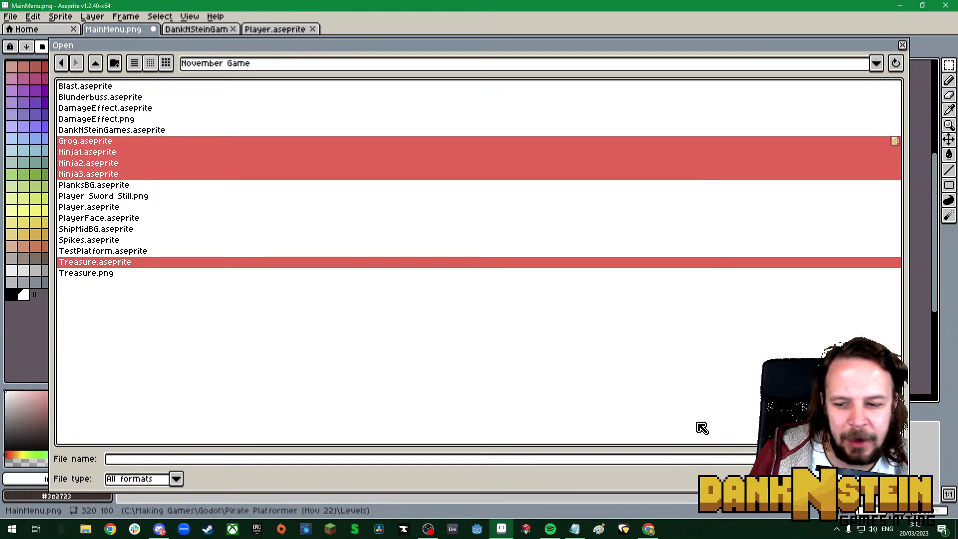
click(814, 478)
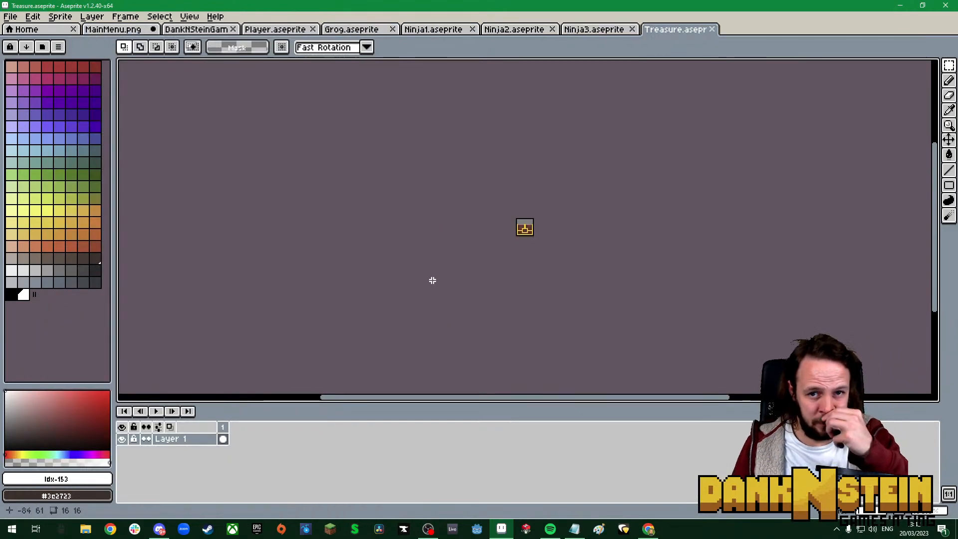
Preview the November Game files from Player Sword Still.png to Treasure.png, and open Spikes.aseprite briefly before closing it
click(353, 30)
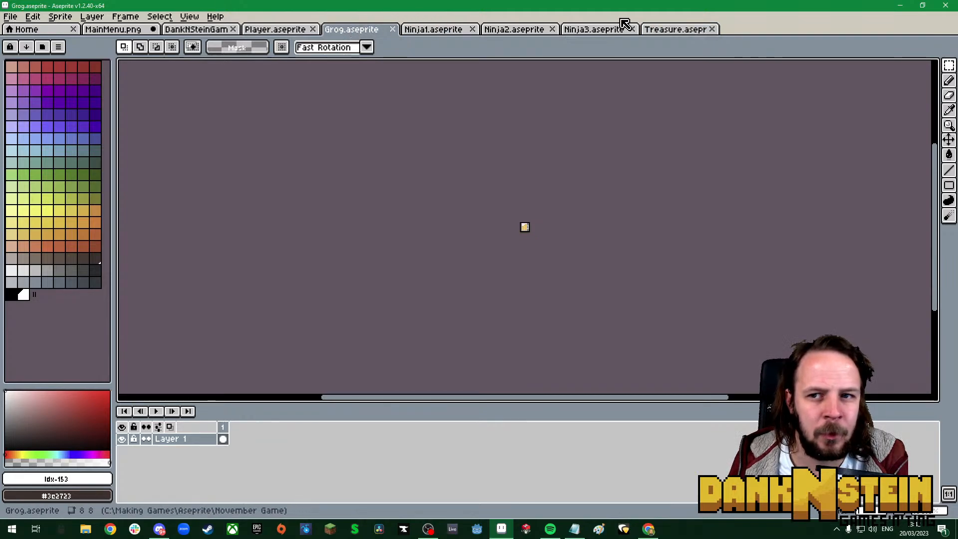
click(680, 30)
click(10, 16)
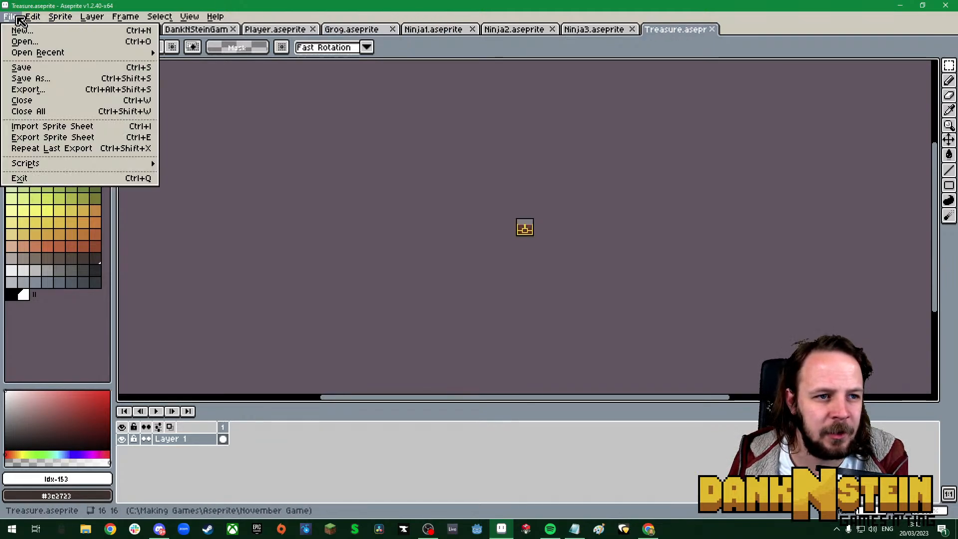
mouse_move(61, 59)
click(50, 42)
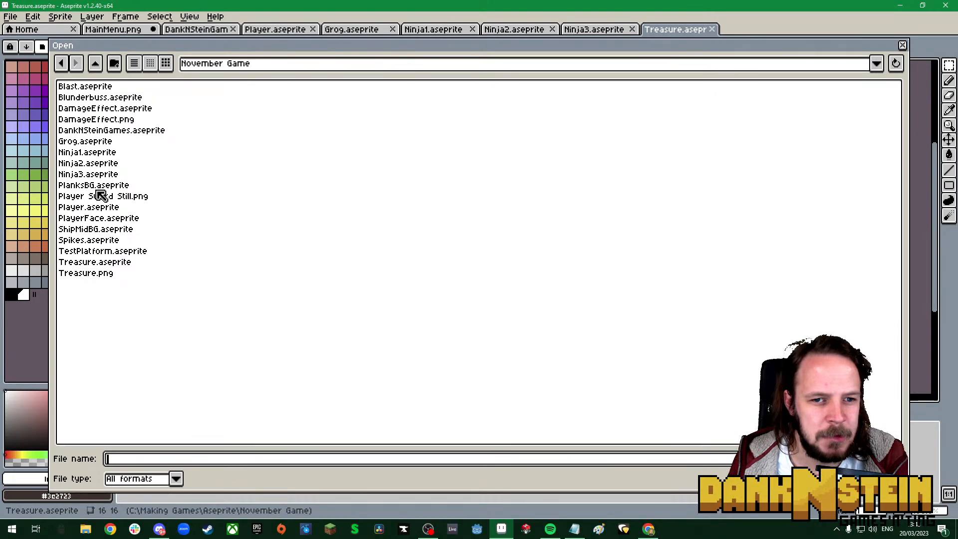
click(119, 199)
click(120, 208)
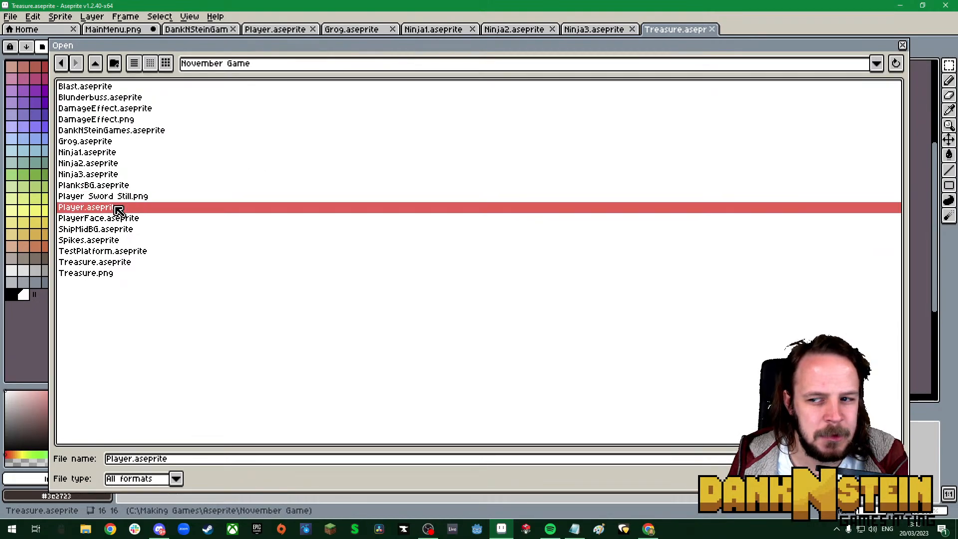
click(122, 219)
click(123, 229)
click(122, 242)
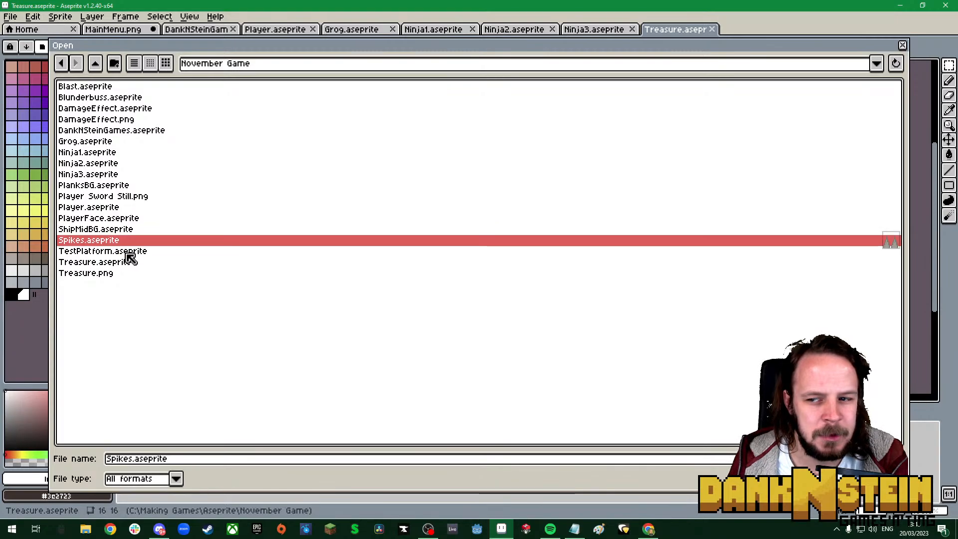
click(127, 253)
click(124, 263)
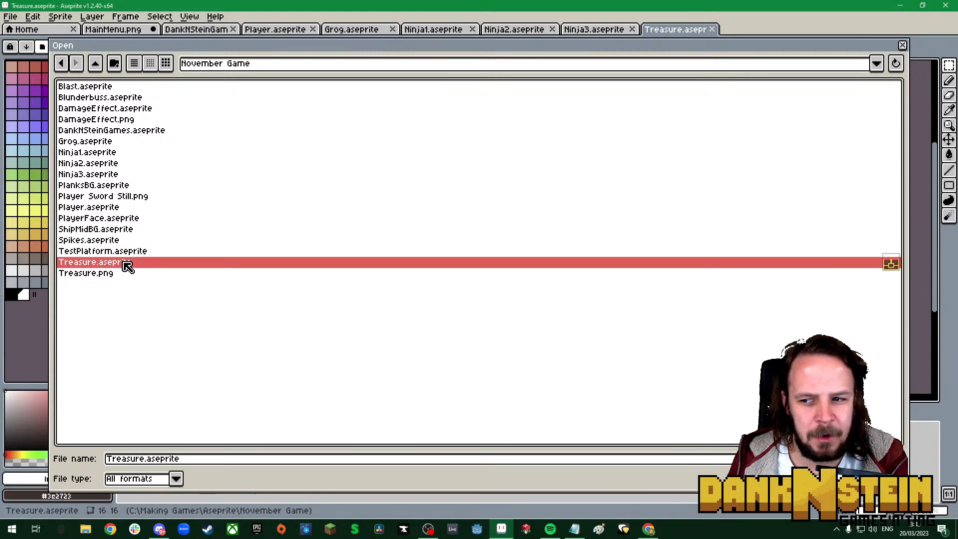
click(116, 274)
double_click(95, 241)
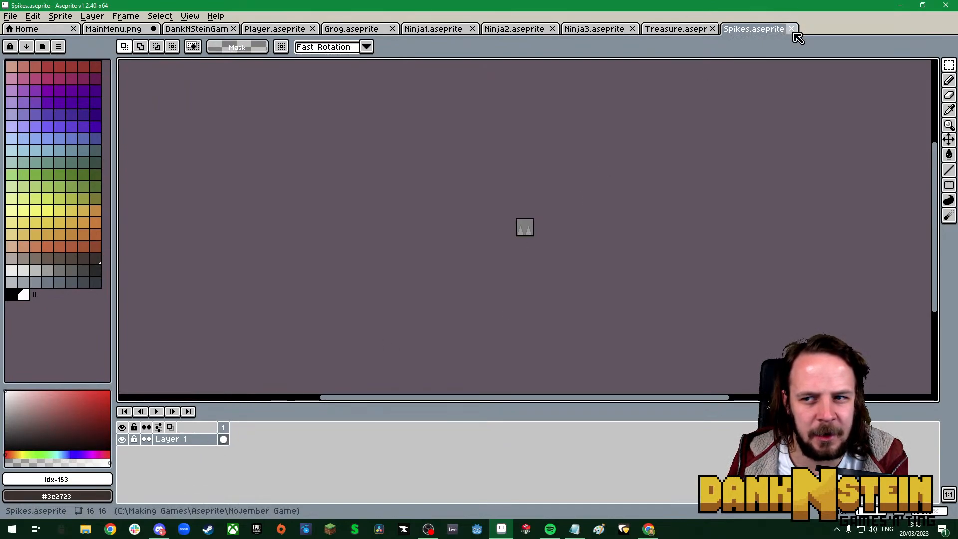
click(791, 29)
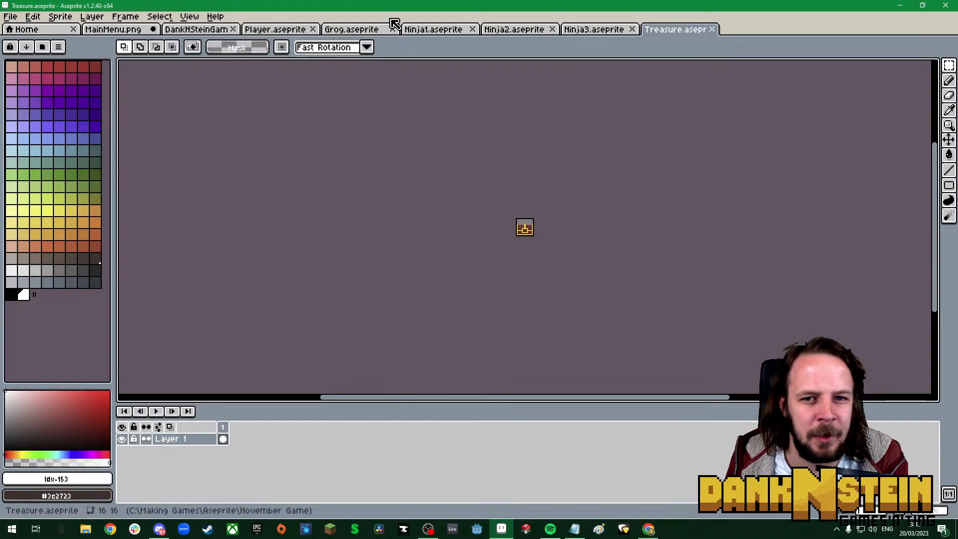
Look through the three ninja sprites and copy the ninja with raised arms from Ninja2.aseprite
click(453, 32)
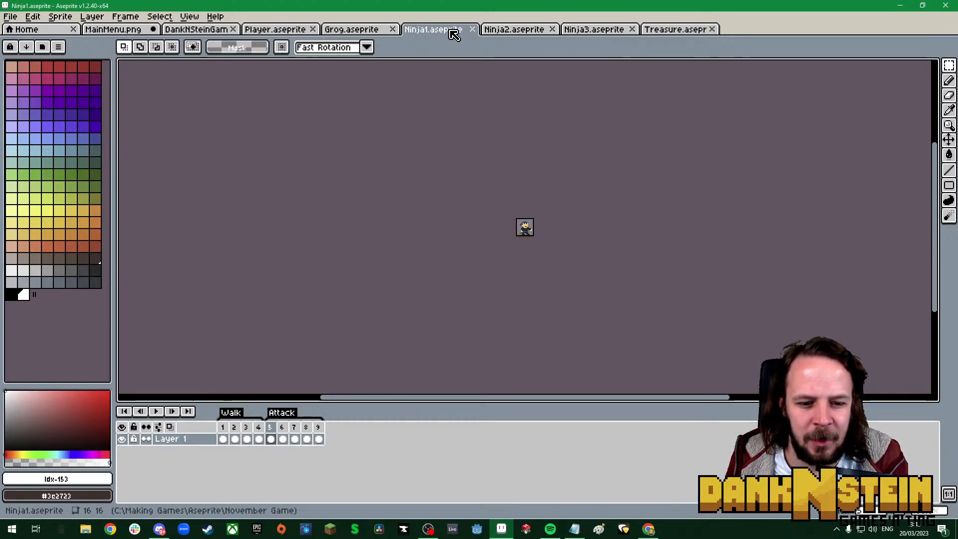
click(535, 34)
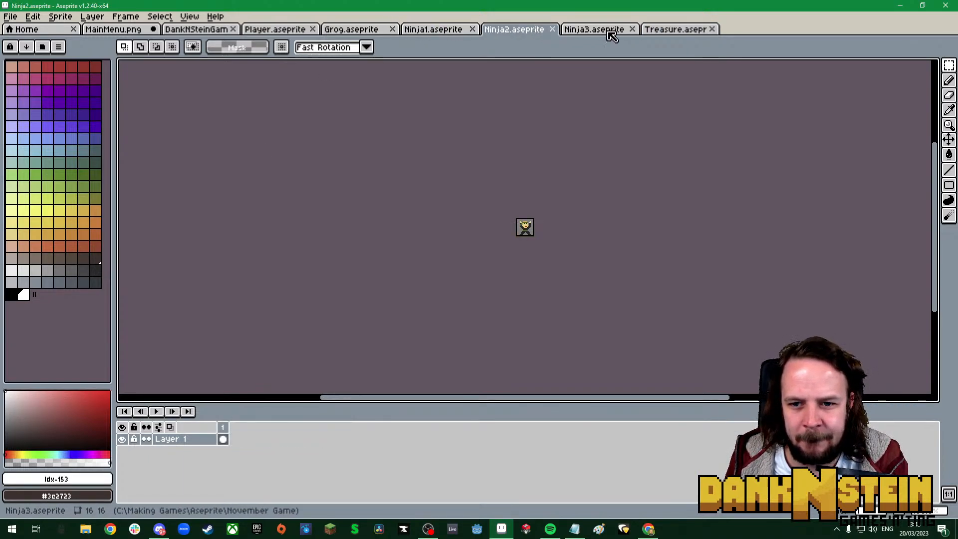
click(609, 33)
click(499, 31)
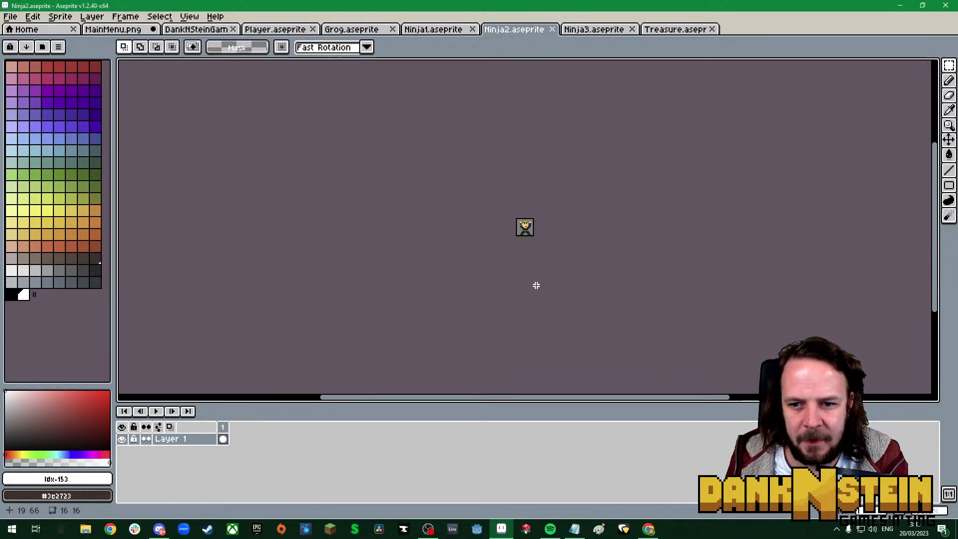
scroll(512, 214, up, 3)
drag(472, 169, 523, 239)
key(ctrl+c)
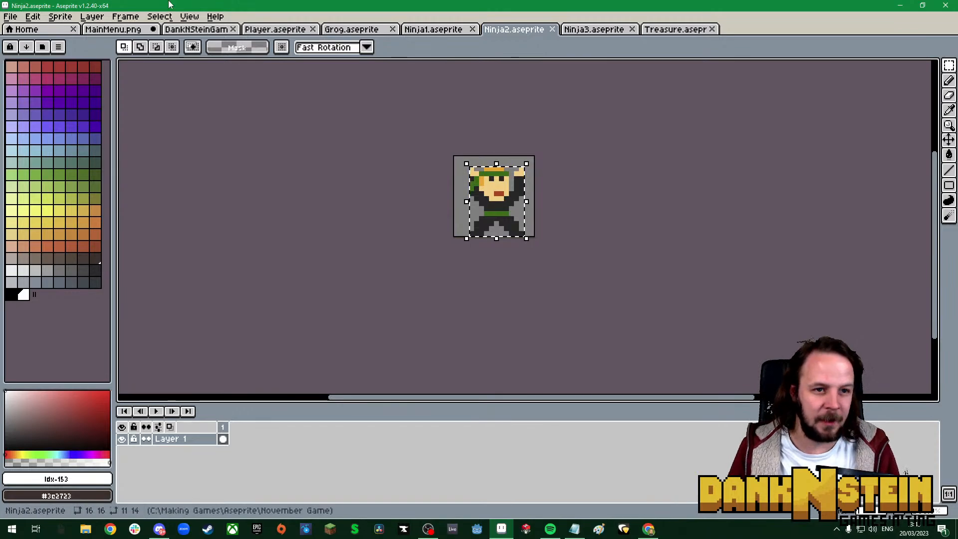
Paste the green-headband ninja into MainMenu.png and place it on the S of SAMURAISLAND, just before the word TREASURE
click(113, 29)
key(ctrl+v)
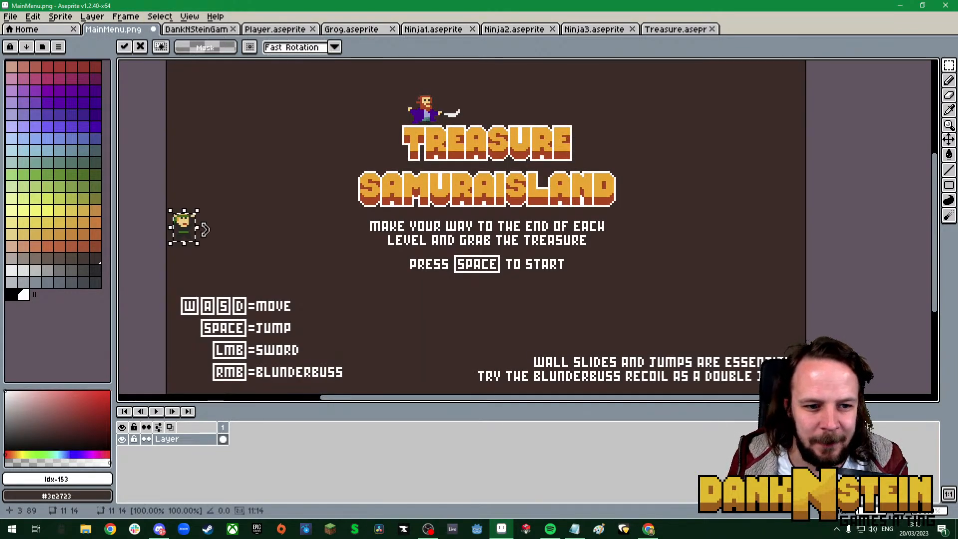
drag(189, 243, 384, 167)
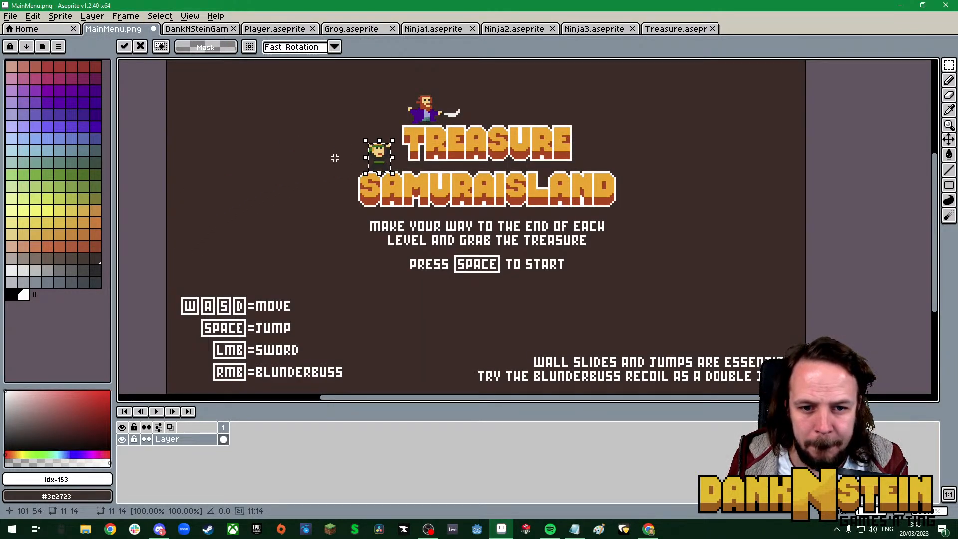
scroll(333, 155, up, 4)
scroll(439, 192, down, 3)
scroll(439, 196, down, 3)
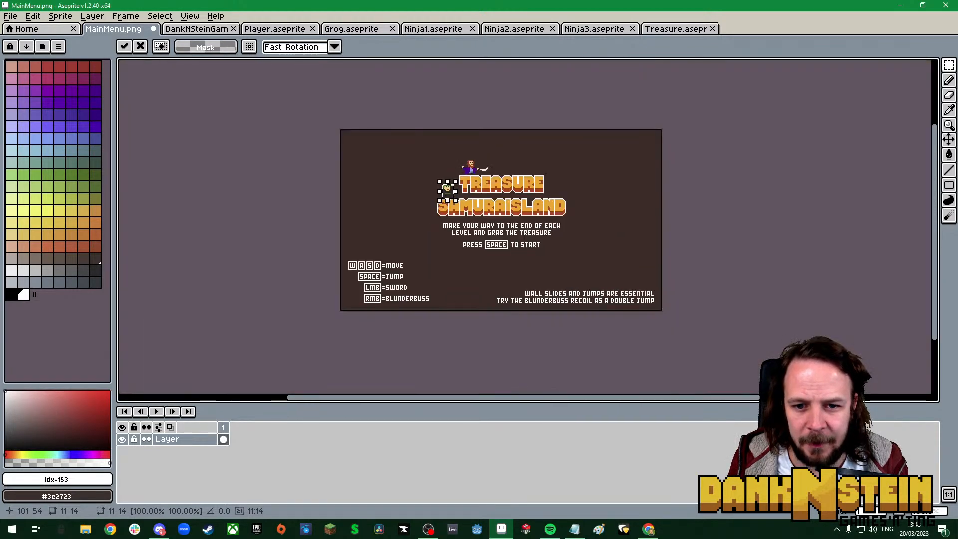
scroll(589, 198, up, 2)
click(789, 261)
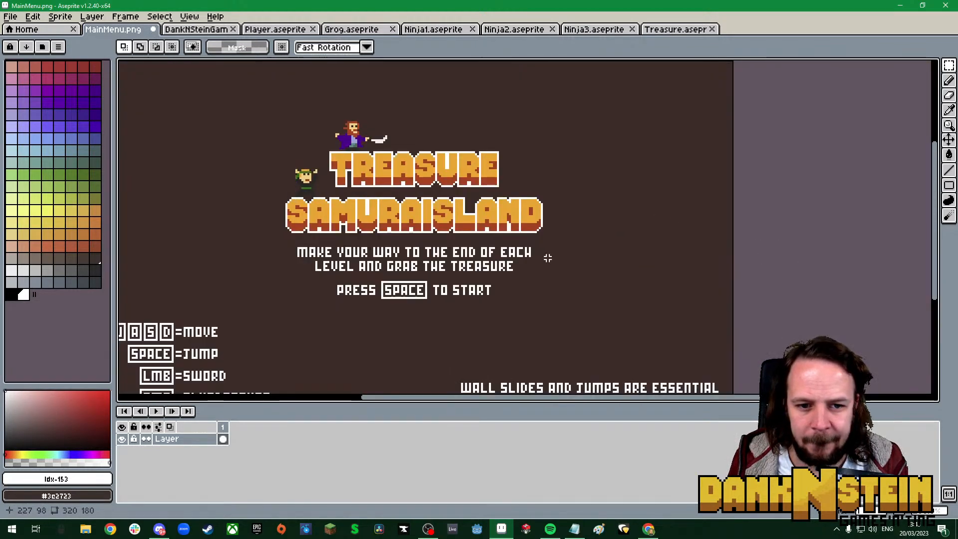
Compare the ninja sprites and copy the punching blue-headband ninja from frame 7 of Ninja1.aseprite
click(537, 31)
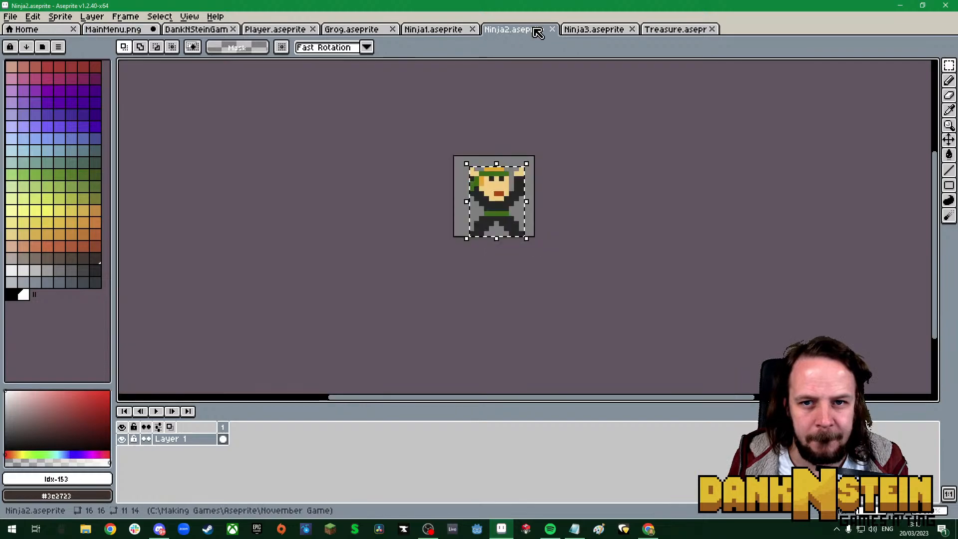
click(594, 30)
scroll(521, 249, up, 2)
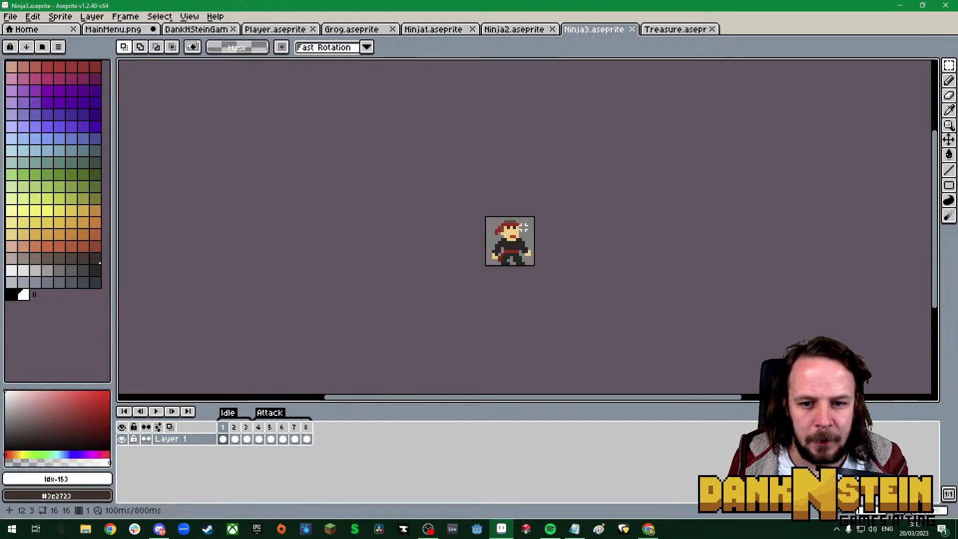
scroll(522, 253, up, 2)
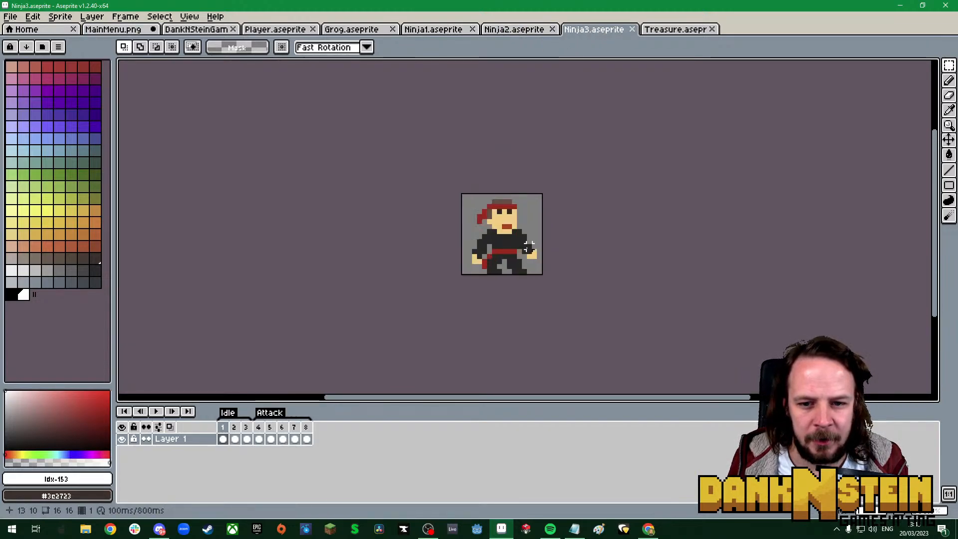
click(434, 31)
scroll(523, 245, up, 5)
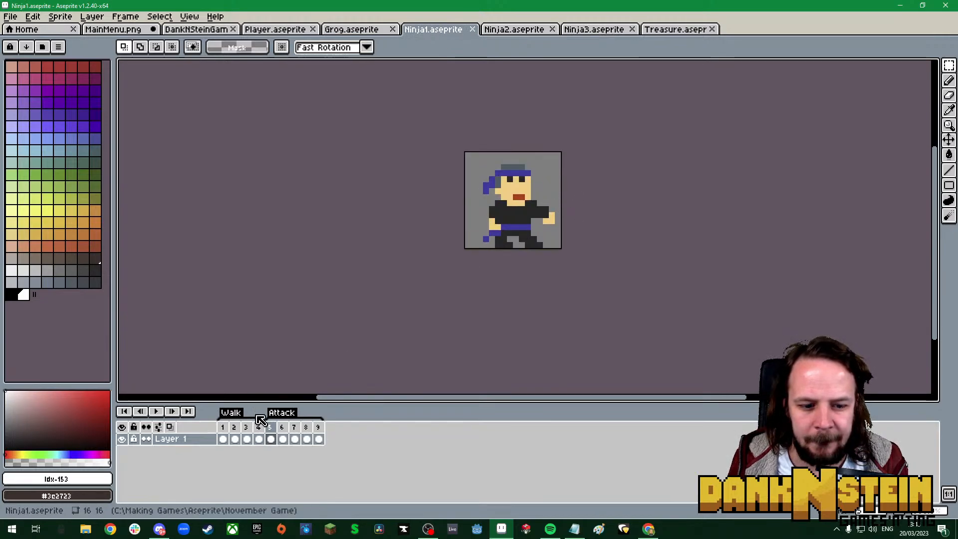
click(234, 439)
click(246, 440)
click(294, 439)
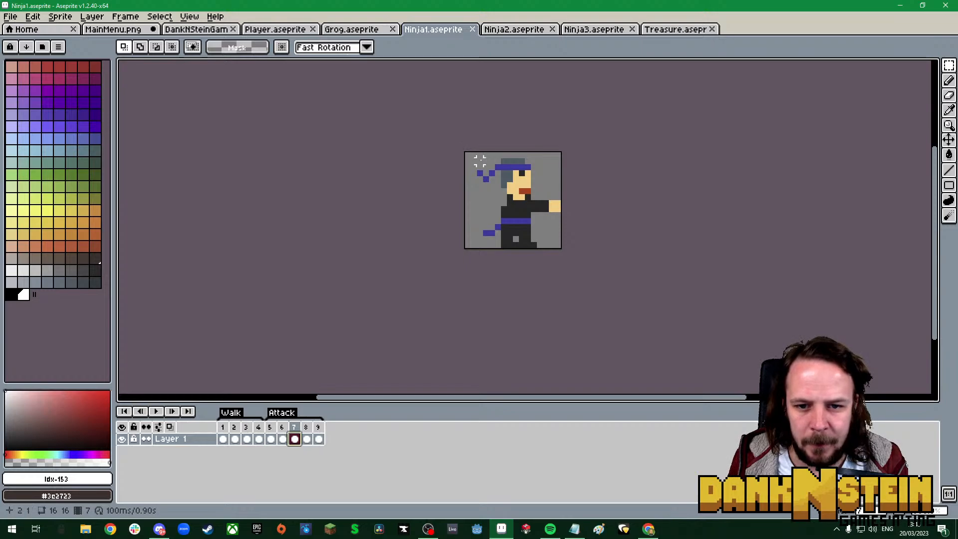
drag(478, 159, 563, 250)
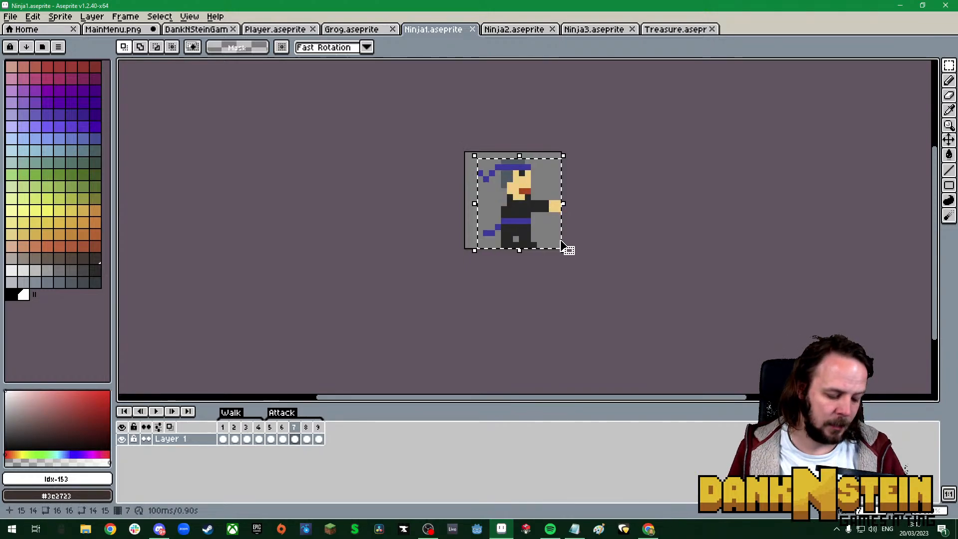
key(ctrl+c)
Paste the blue-headband ninja into MainMenu.png and stand it on top of the U of TREASURE
click(113, 29)
key(ctrl+v)
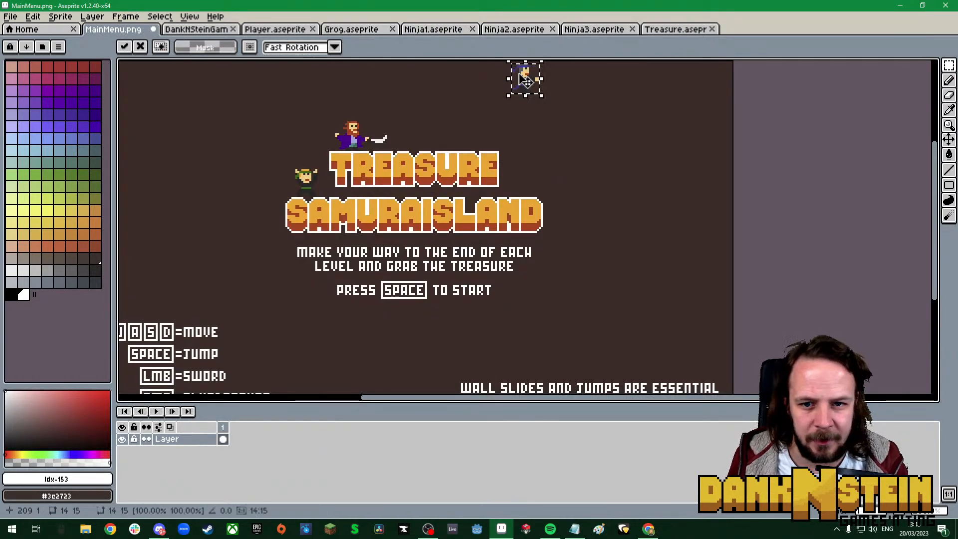
drag(525, 80, 477, 137)
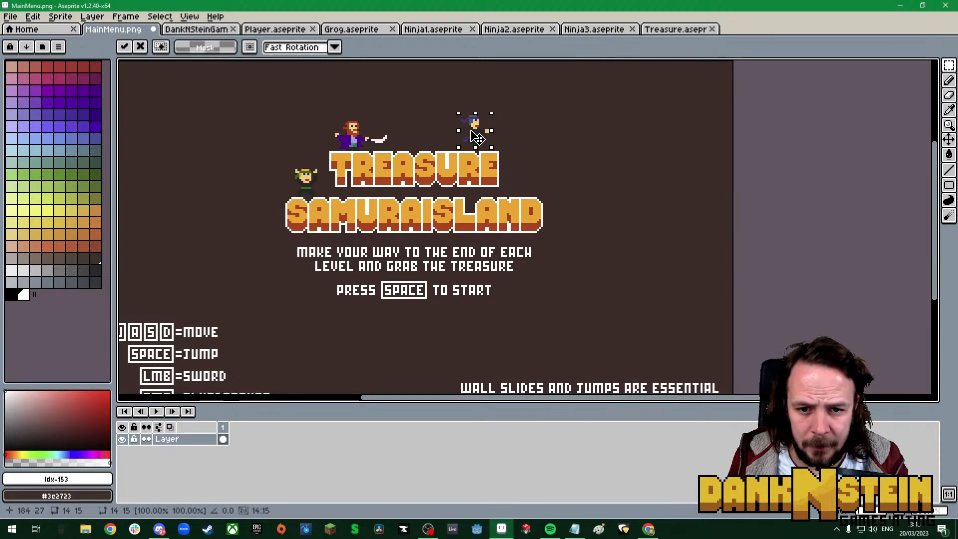
scroll(509, 129, up, 3)
drag(389, 156, 324, 156)
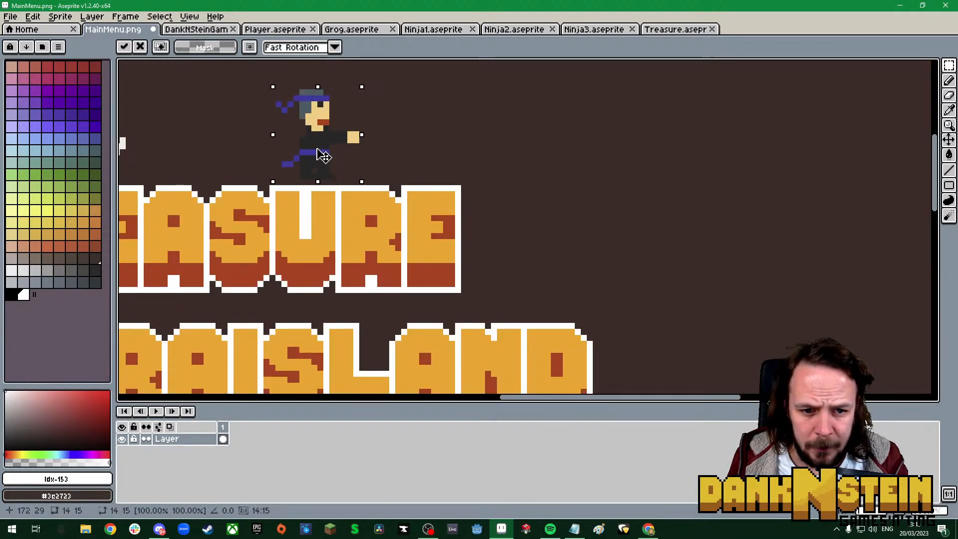
Flip the pasted blue-headband ninja horizontally so it faces the pirate, and apply the placement
scroll(309, 155, down, 2)
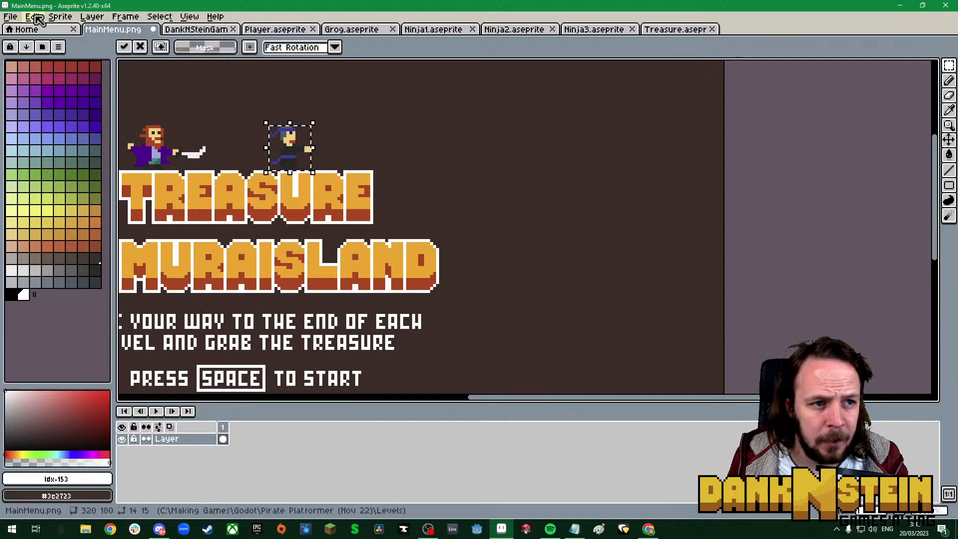
click(35, 18)
click(79, 175)
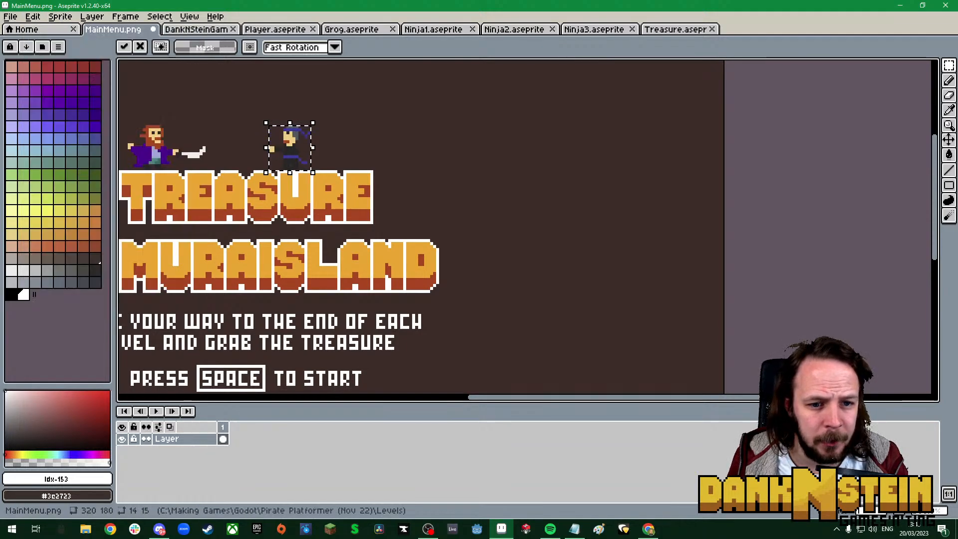
click(771, 201)
scroll(399, 194, down, 2)
scroll(190, 199, up, 2)
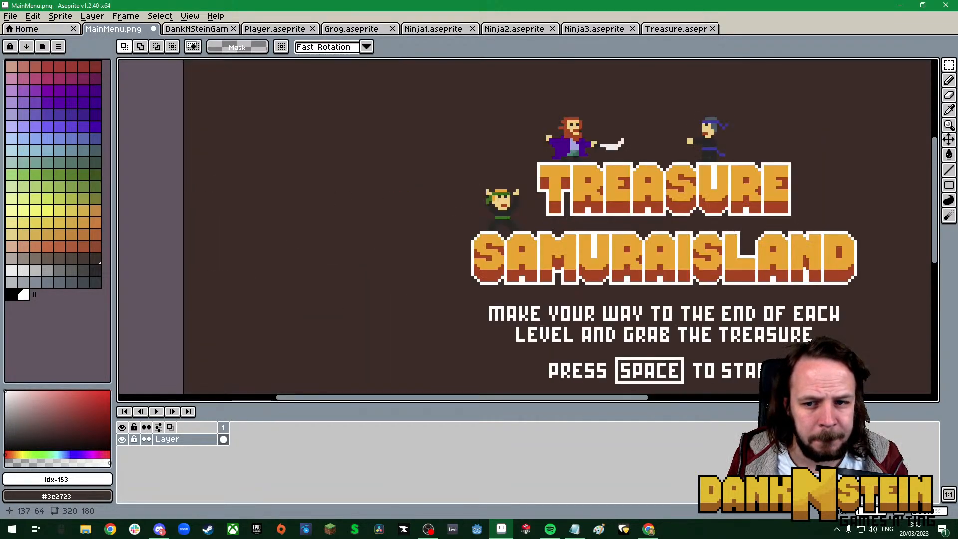
scroll(796, 205, down, 1)
scroll(794, 199, up, 1)
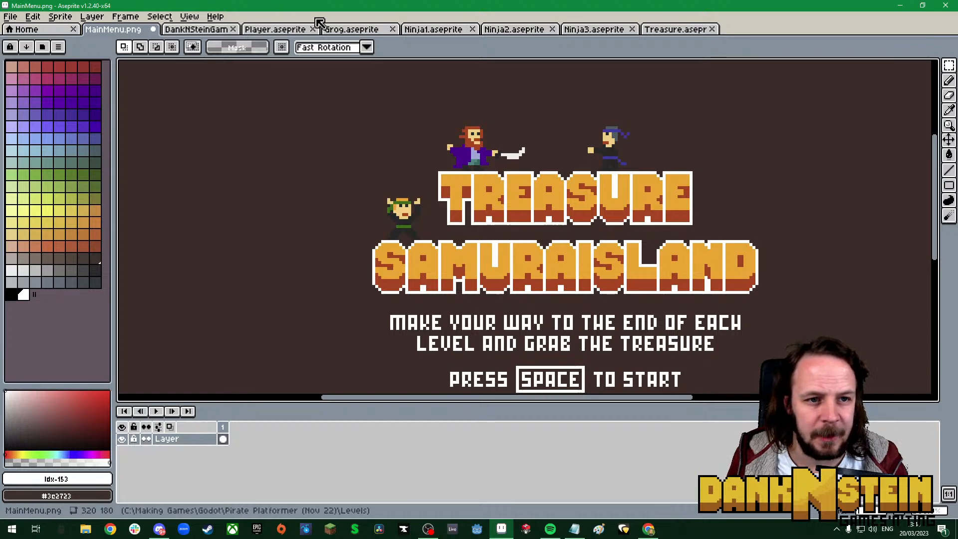
Look through the idle and attack frames of Ninja3.aseprite and copy the red-headband ninja from frame 1
click(594, 32)
scroll(519, 225, up, 1)
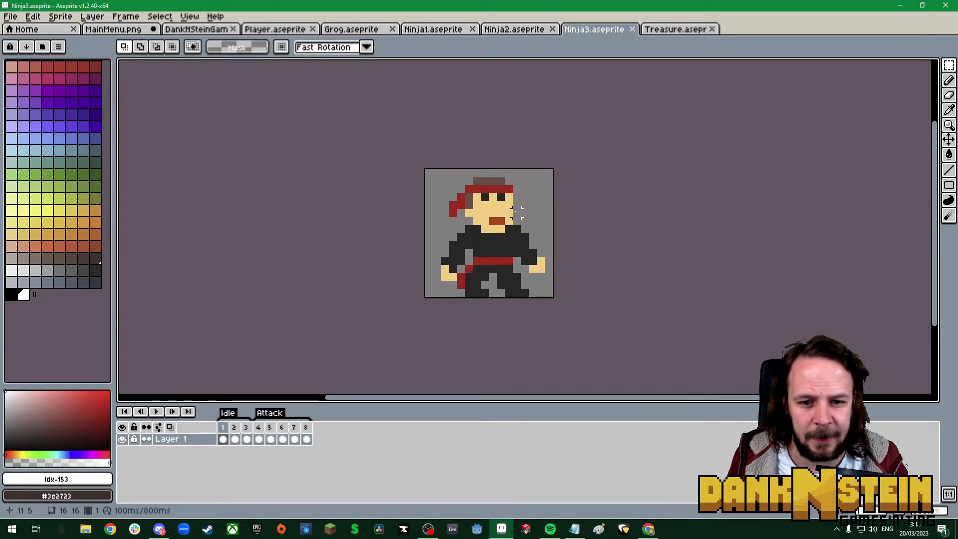
drag(442, 177, 515, 259)
click(270, 439)
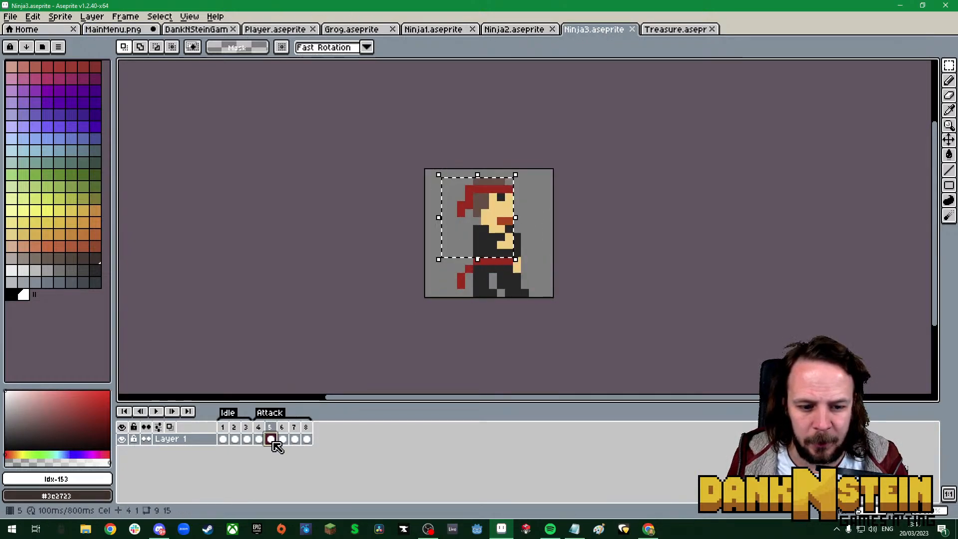
click(282, 439)
click(294, 439)
click(247, 440)
click(234, 439)
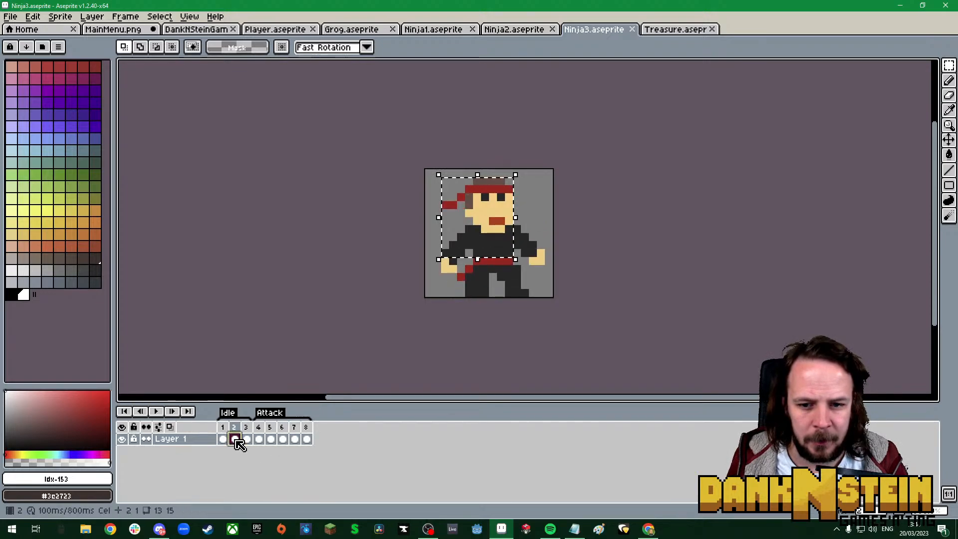
click(222, 439)
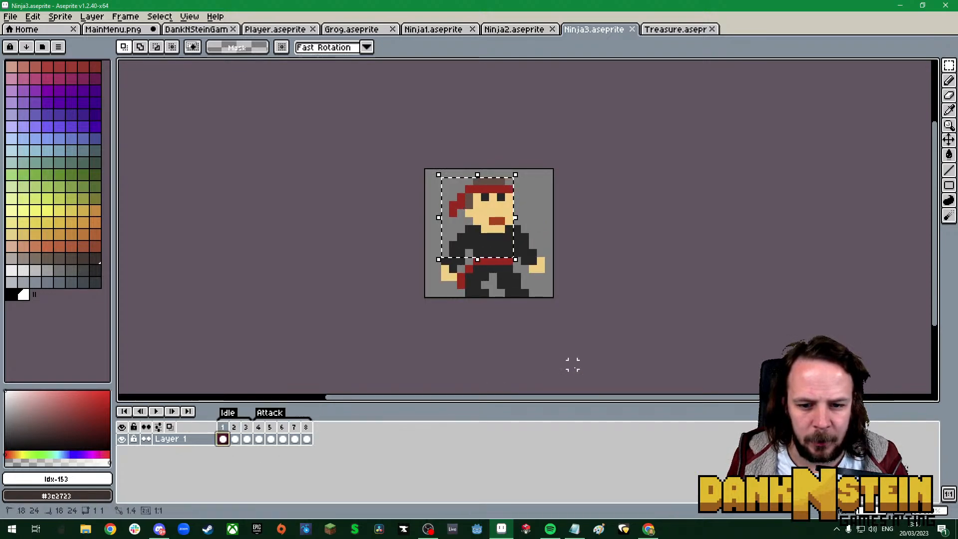
click(453, 181)
drag(445, 177, 548, 298)
key(ctrl+c)
Paste the red-headband ninja into MainMenu.png and stand it on the last letters of SAMURAISLAND, just after the word TREASURE
click(113, 29)
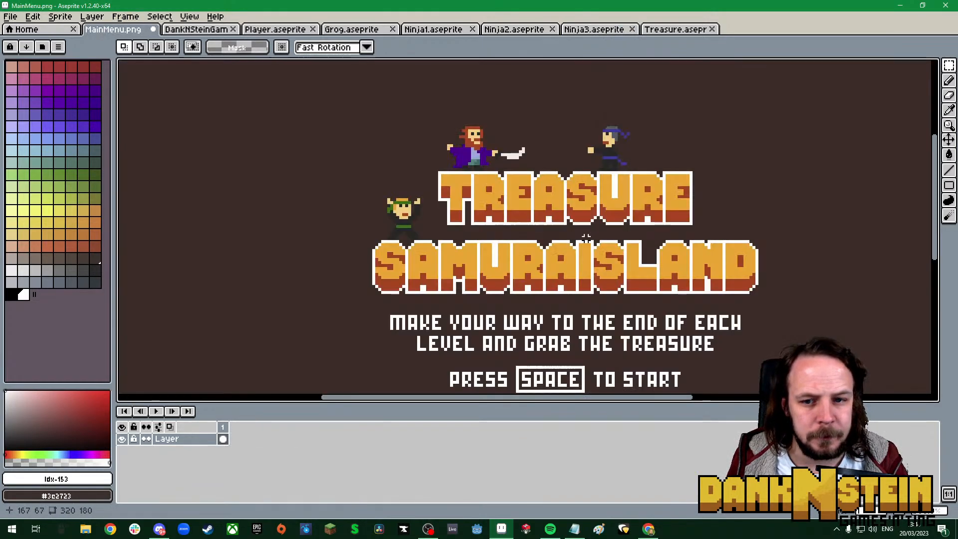
key(ctrl+v)
drag(534, 77, 751, 233)
scroll(752, 233, up, 3)
scroll(753, 220, down, 4)
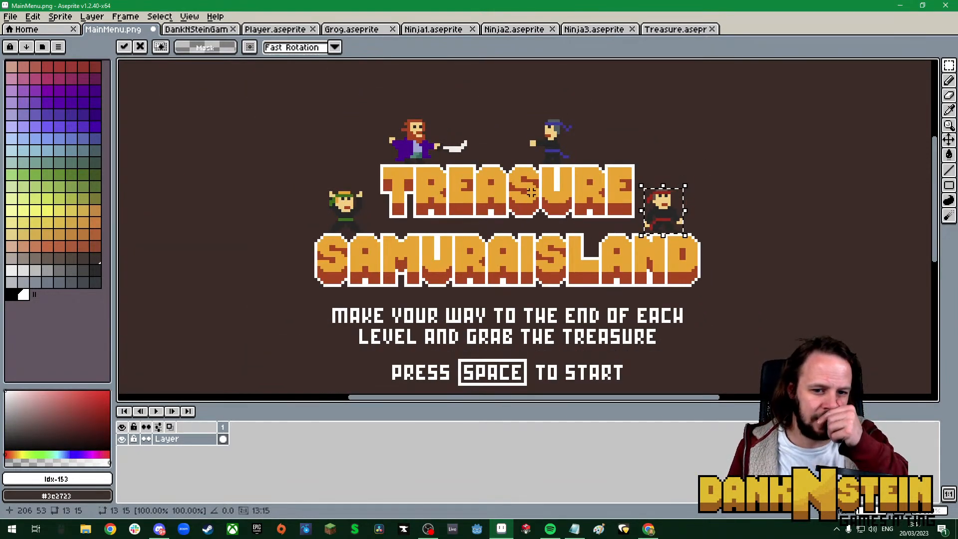
scroll(526, 195, up, 1)
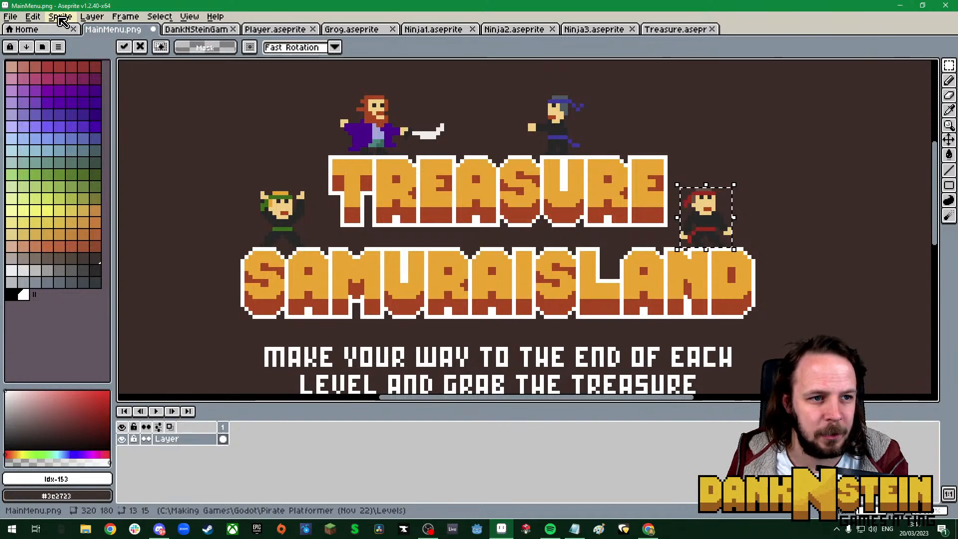
Flip the pasted red-headband ninja horizontally, apply the placement and check the overall menu layout
click(33, 17)
click(82, 175)
scroll(702, 322, down, 5)
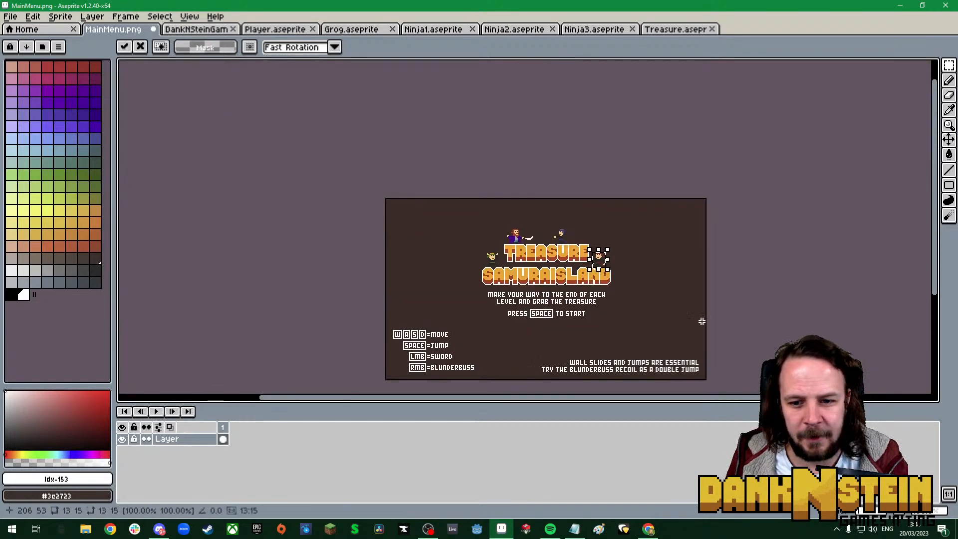
click(702, 322)
scroll(703, 317, up, 2)
scroll(380, 328, down, 3)
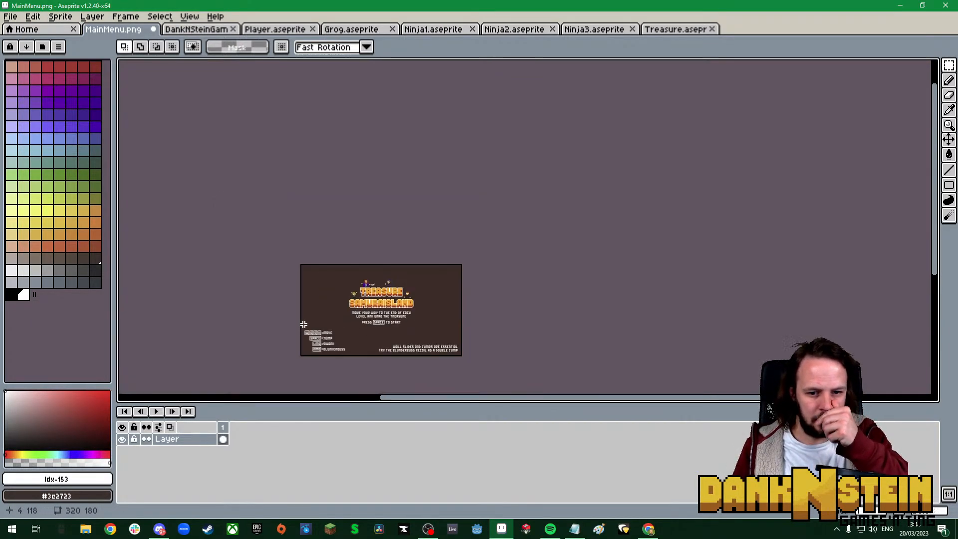
scroll(299, 328, up, 3)
scroll(599, 328, down, 2)
scroll(730, 328, up, 2)
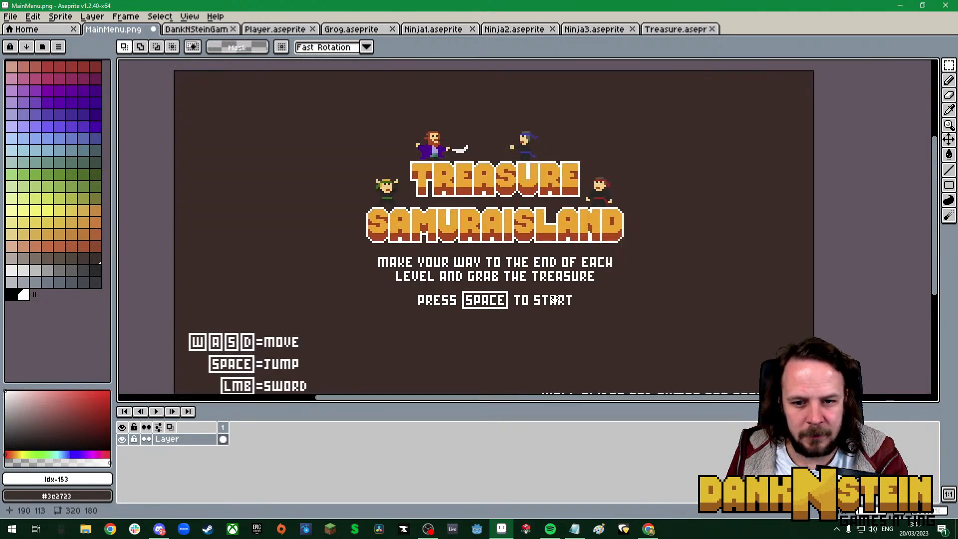
mouse_move(938, 218)
mouse_down()
mouse_move(938, 240)
mouse_move(938, 205)
mouse_up()
Move the blue-headband ninja about 9 pixels closer to the pirate and fill the gap left behind with dark brown #3e2723
scroll(516, 134, up, 4)
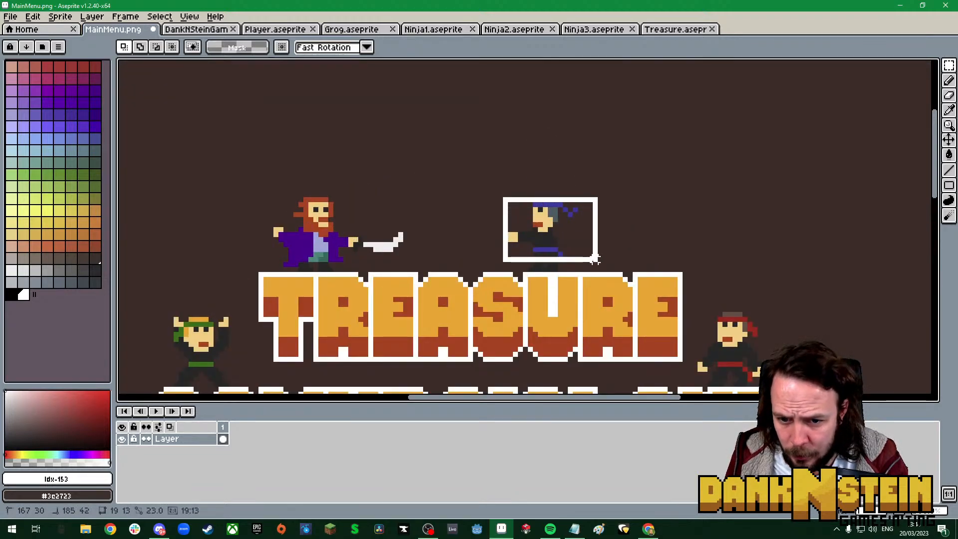
drag(595, 269, 529, 249)
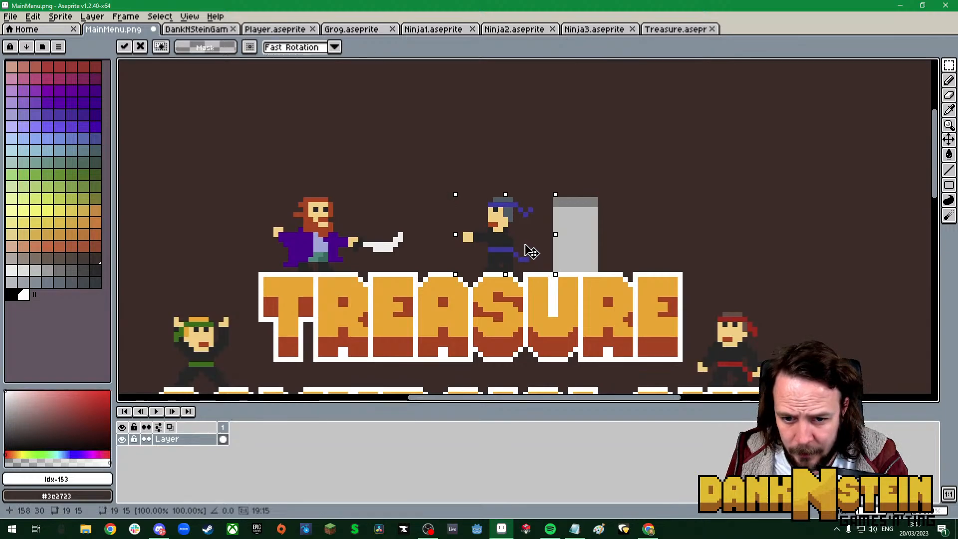
click(660, 235)
click(952, 165)
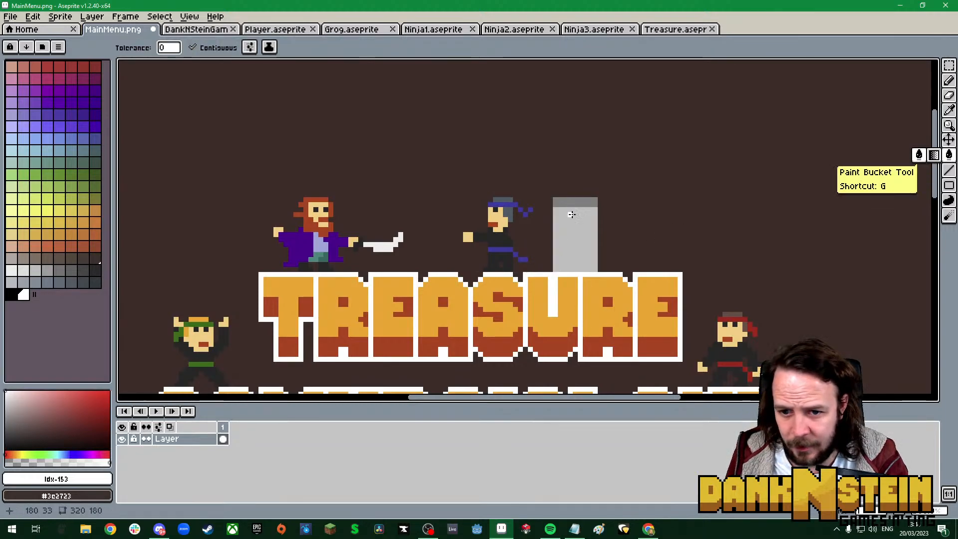
click(570, 222)
scroll(559, 222, down, 6)
Try a white fill on the menu background, and undo it
right_click(796, 276)
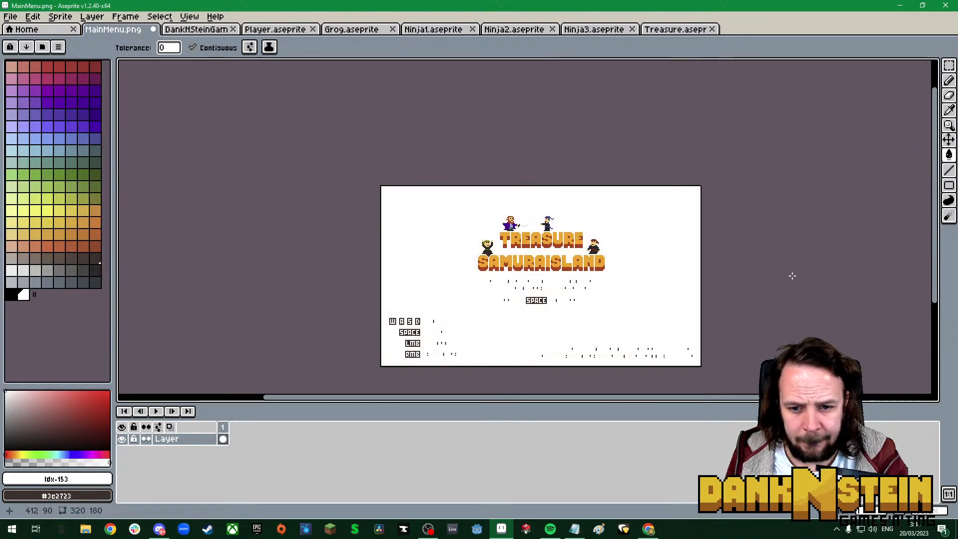
key(ctrl+z)
scroll(711, 319, up, 2)
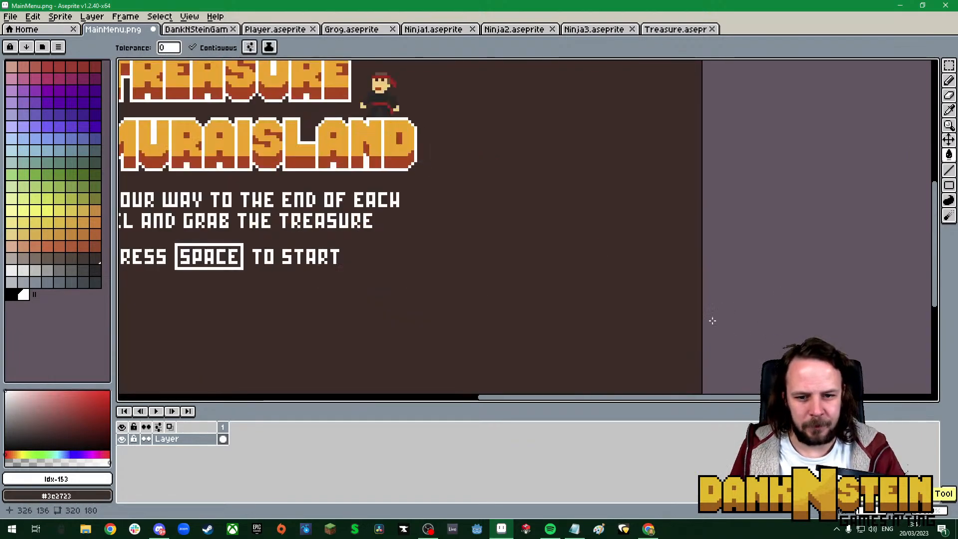
scroll(499, 299, down, 2)
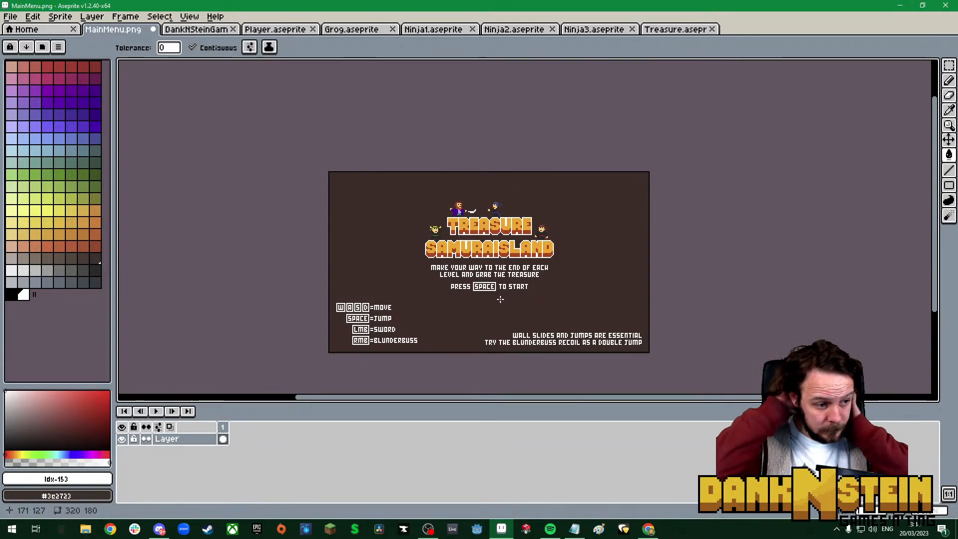
scroll(367, 185, up, 4)
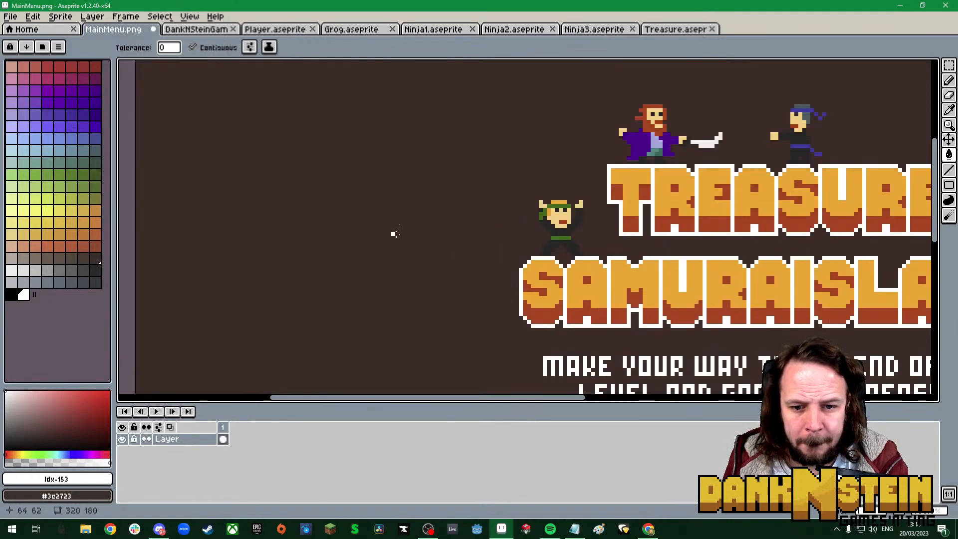
scroll(865, 312, down, 5)
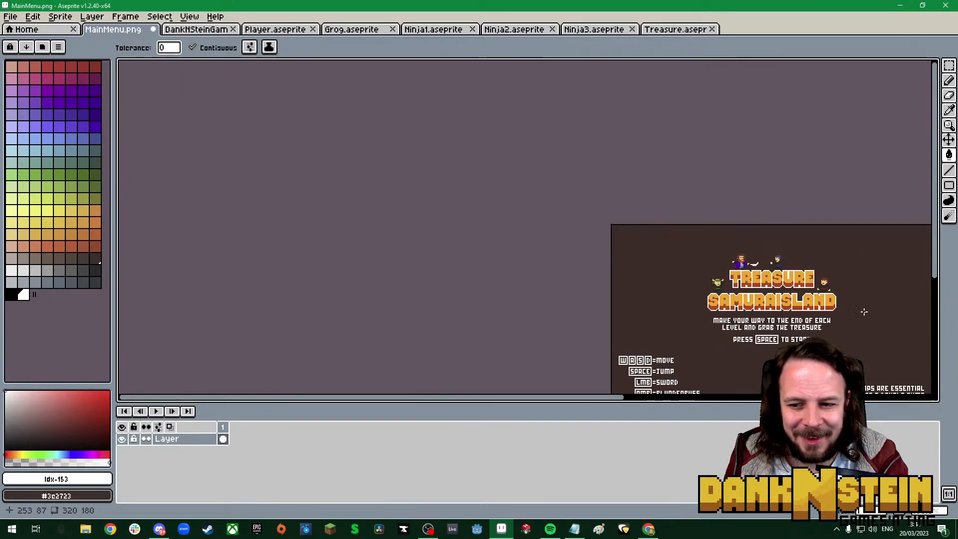
Save the decorated main menu image to its existing file MainMenu.png
scroll(878, 311, up, 3)
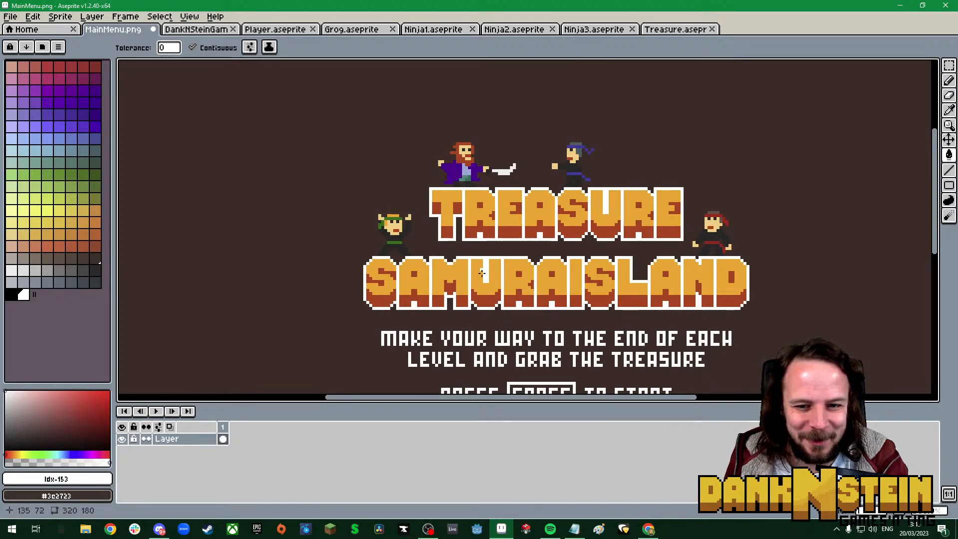
scroll(448, 327, down, 4)
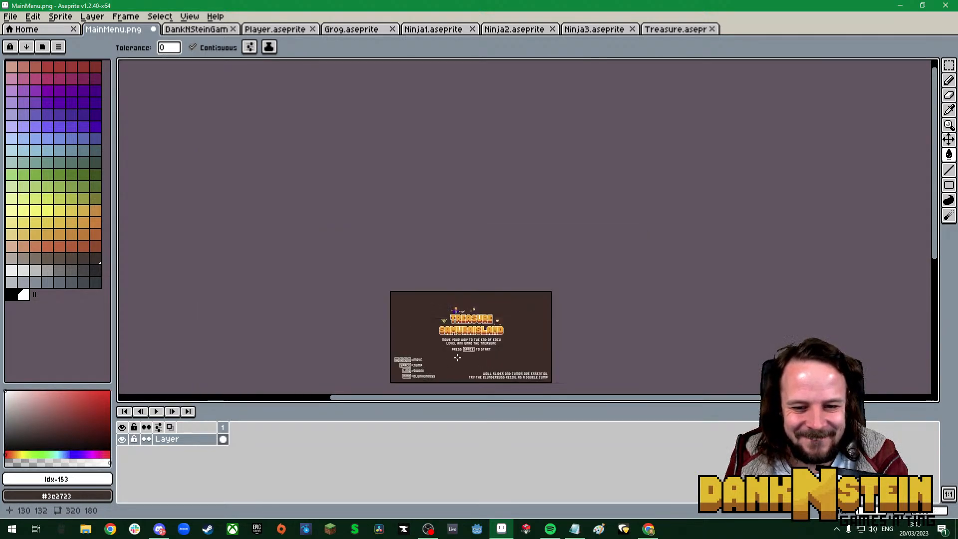
scroll(444, 373, up, 4)
scroll(444, 374, down, 2)
scroll(445, 373, up, 2)
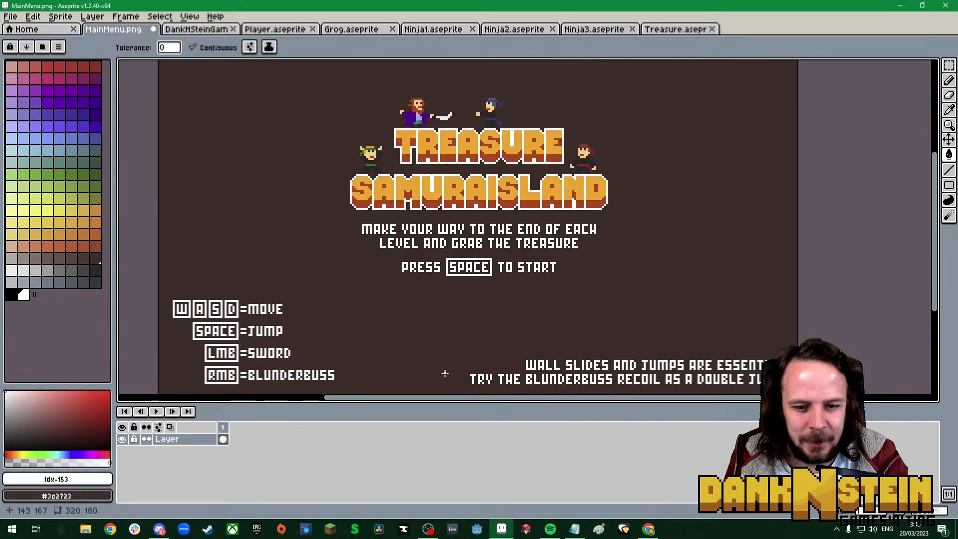
click(10, 17)
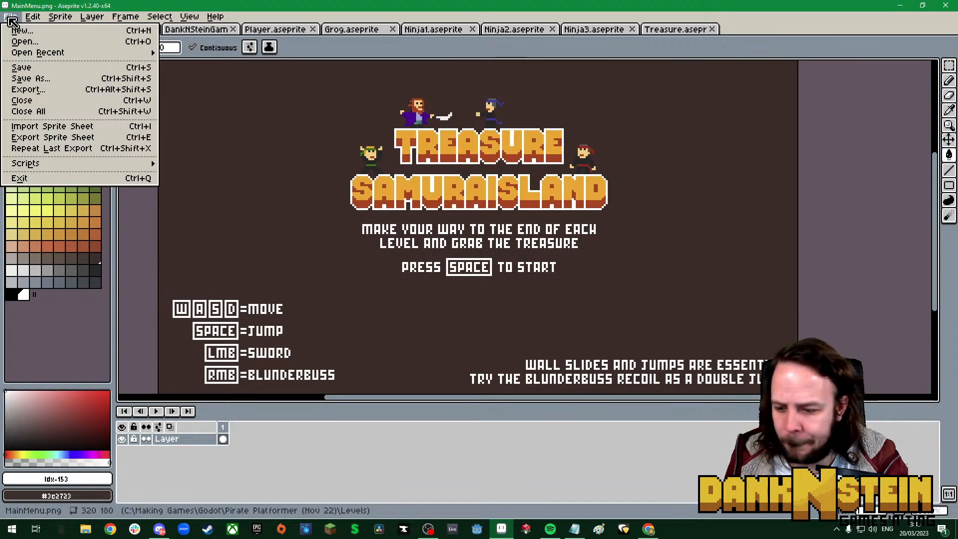
click(31, 68)
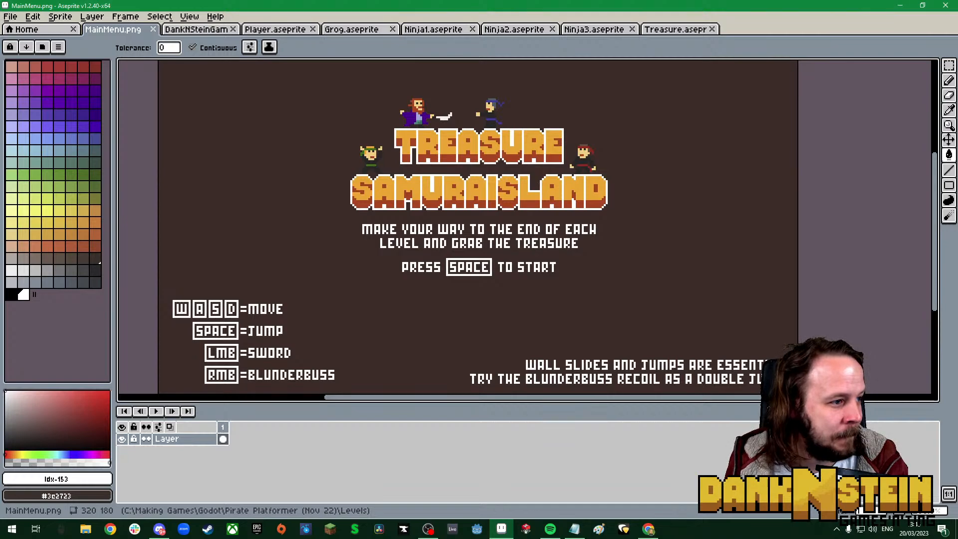
Switch to Godot Engine and open the Pirate Platformer (Nov 22) project
click(478, 529)
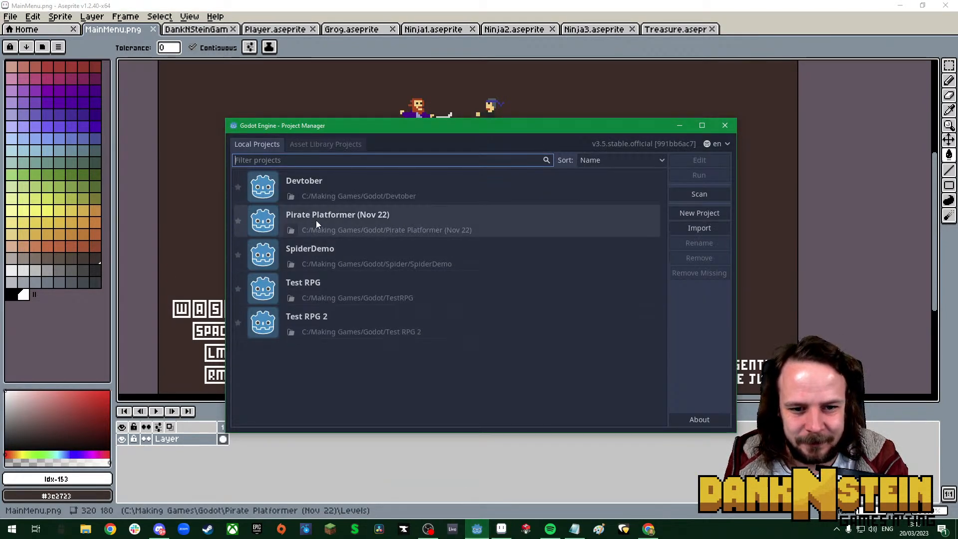
click(316, 220)
double_click(316, 219)
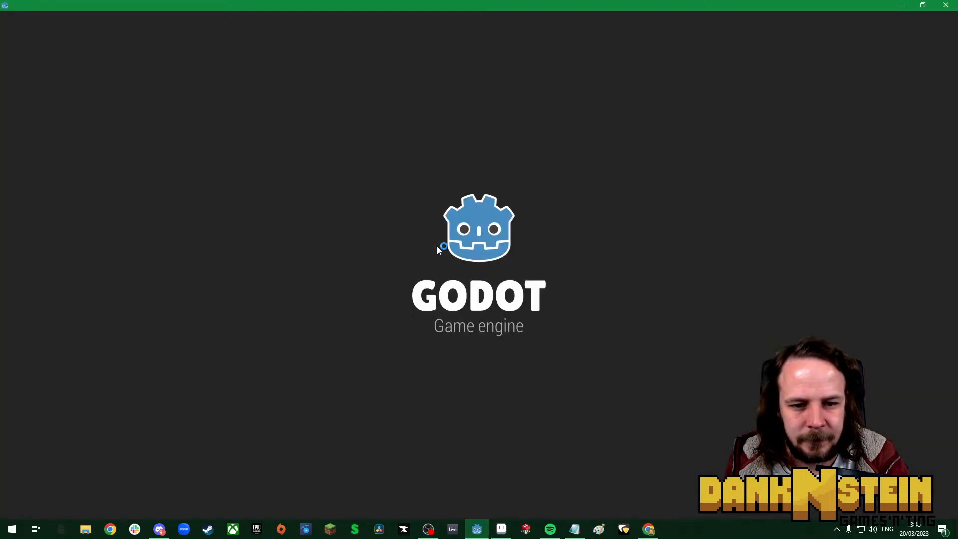
Return to Aseprite and save MainMenu.png once more
click(498, 533)
click(6, 18)
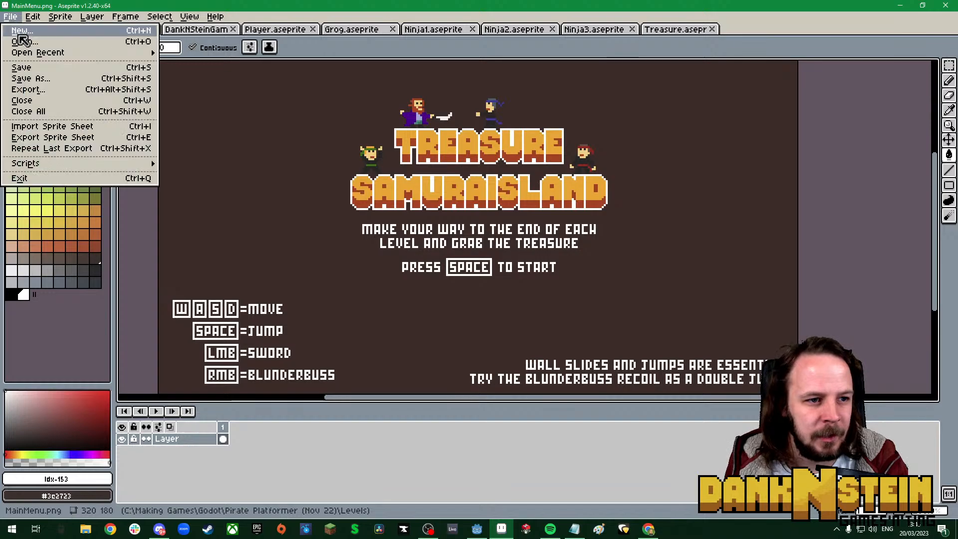
click(29, 68)
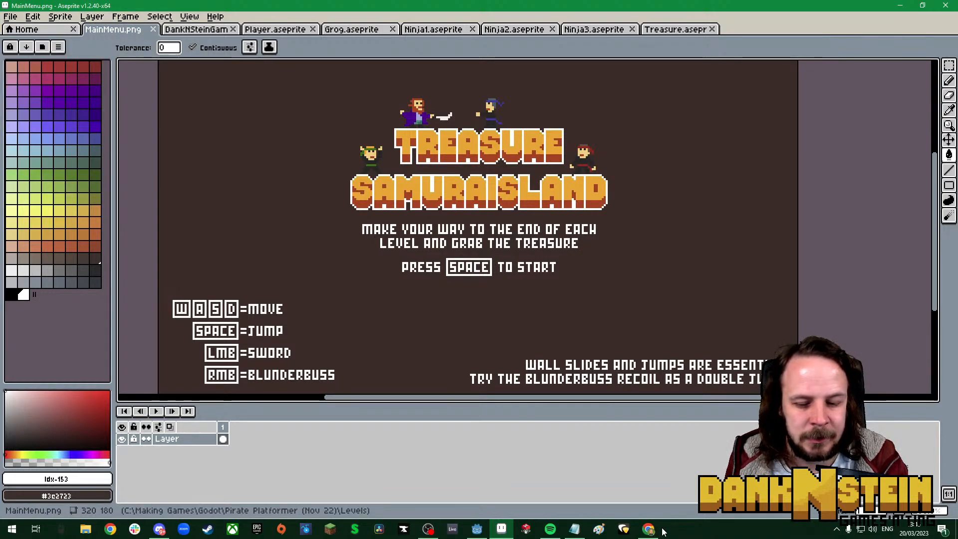
Switch to Godot Engine, open the MainMenu.tscn scene and check the decorated title artwork in the 2D viewport
click(477, 529)
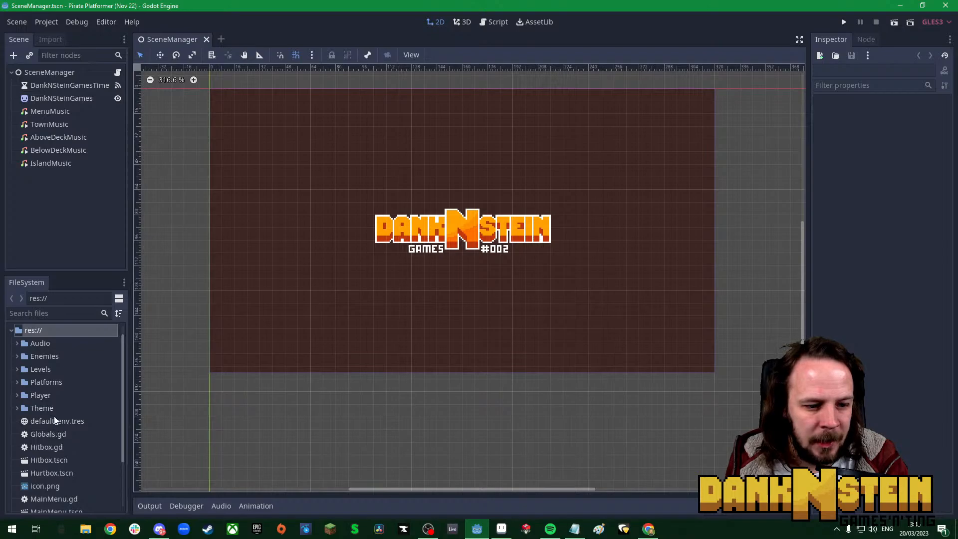
scroll(77, 457, down, 2)
double_click(53, 467)
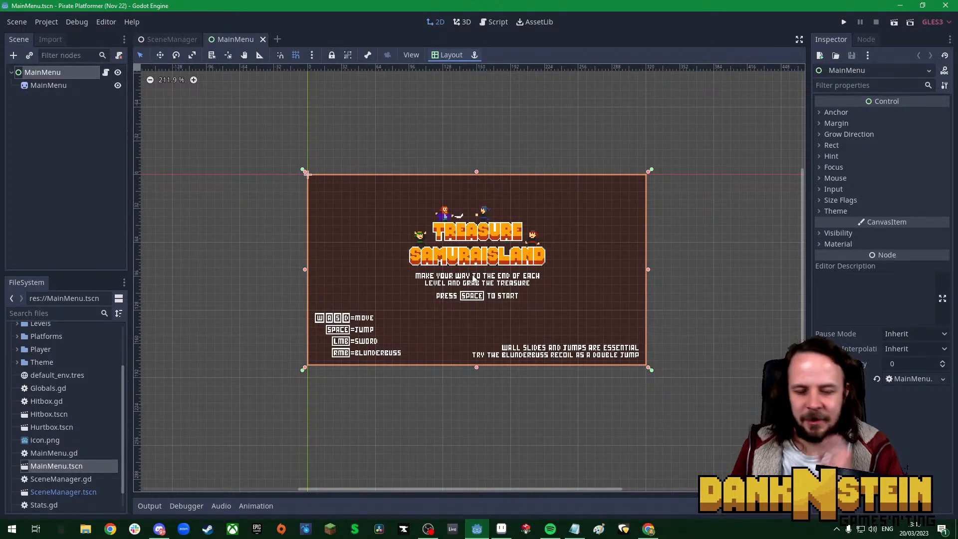
scroll(473, 278, up, 3)
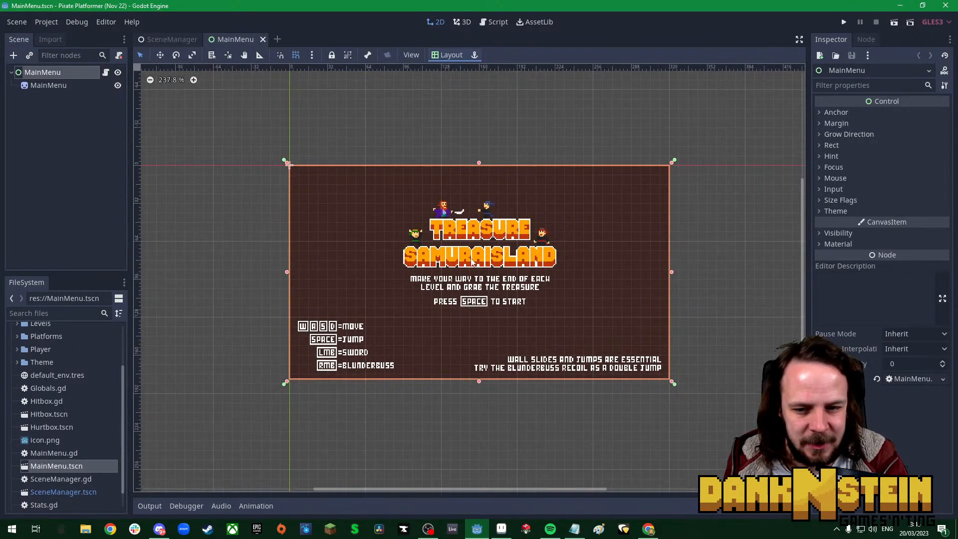
scroll(613, 153, down, 1)
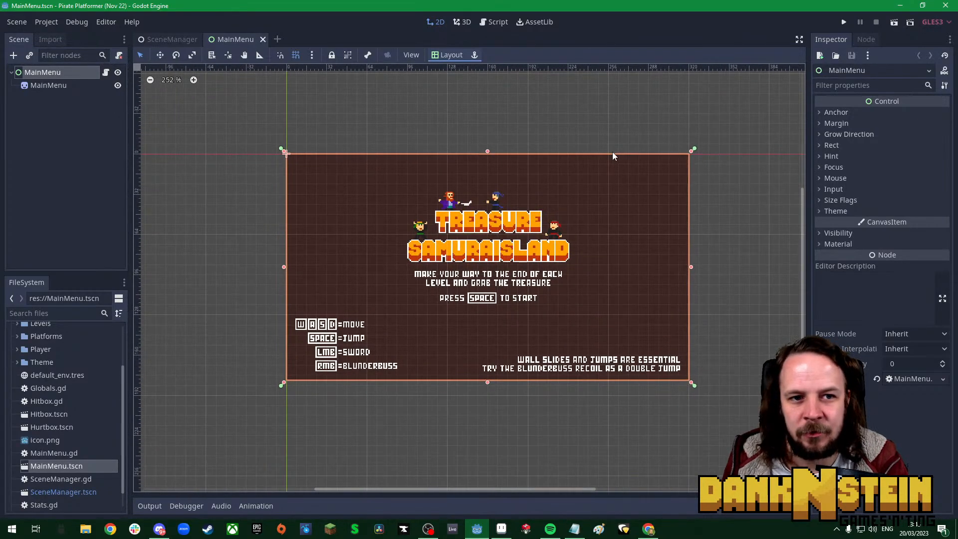
Run the project, check the main menu in the running game and start the first level from it
click(844, 23)
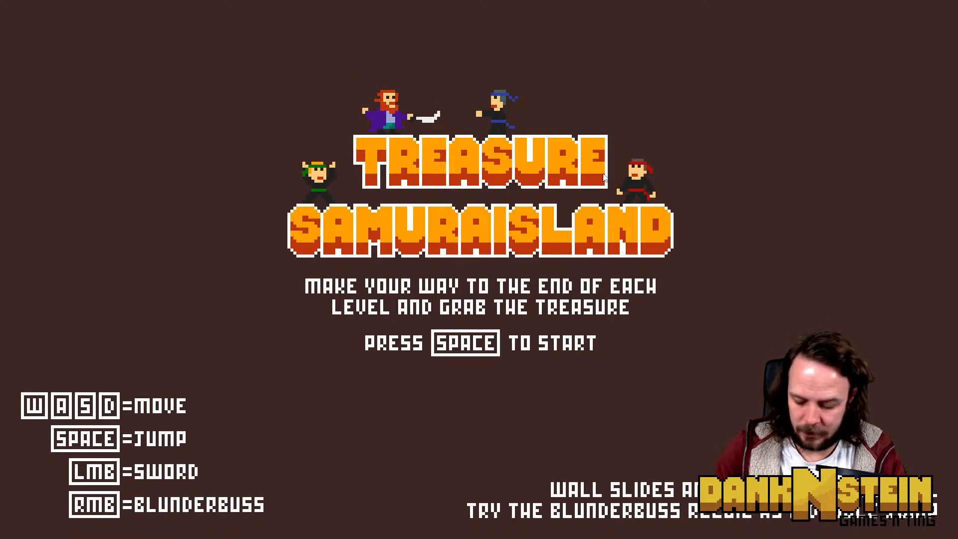
key(space)
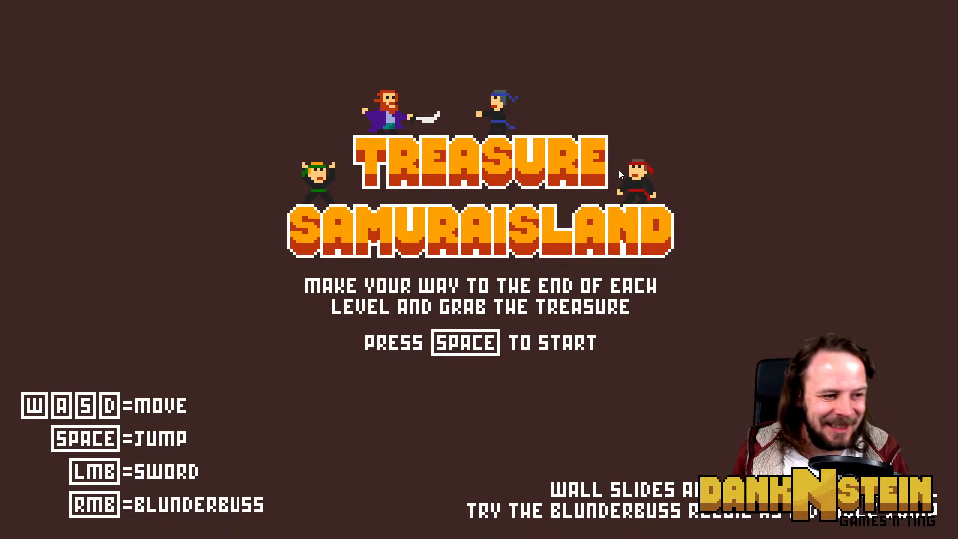
key(space)
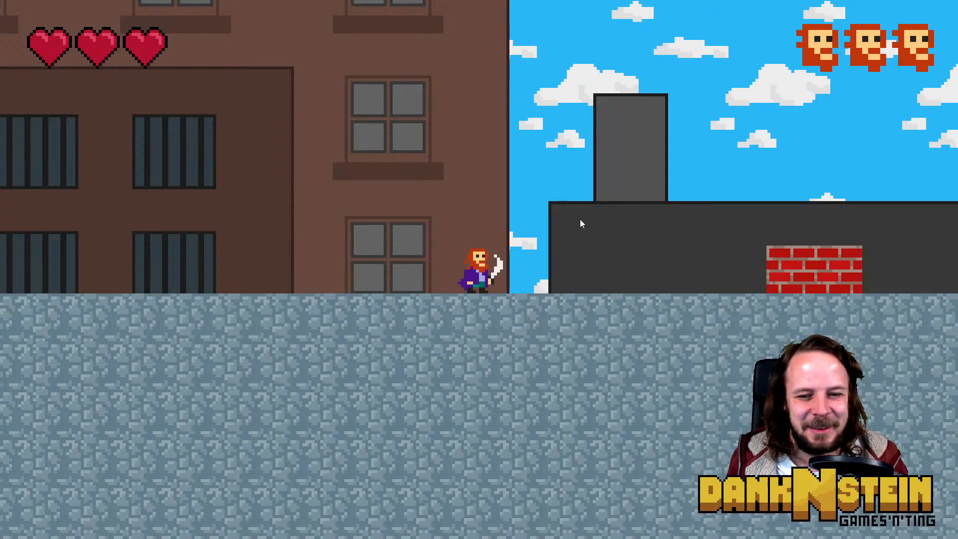
key(a)
key(d)
key(space)
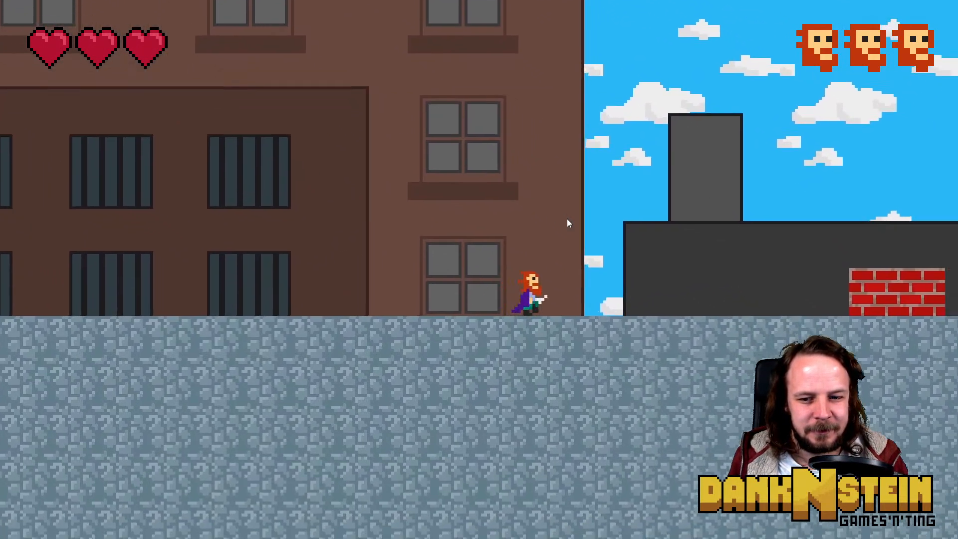
key(space)
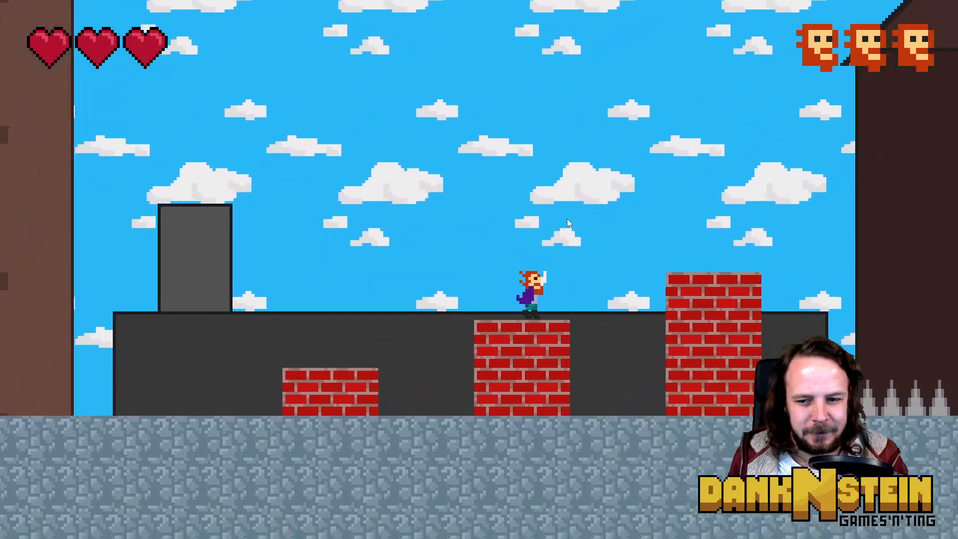
key(space)
key(space)
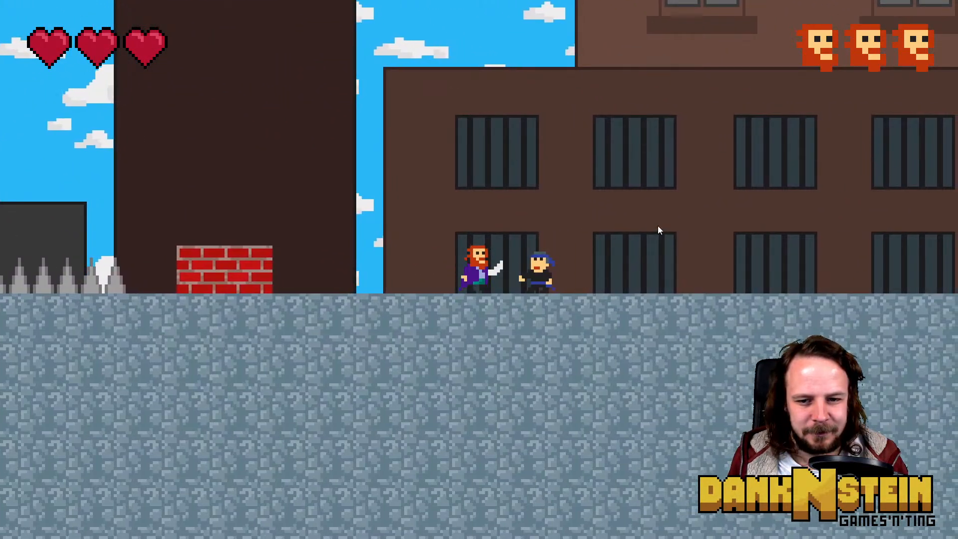
key(a)
key(d)
click(658, 226)
key(d)
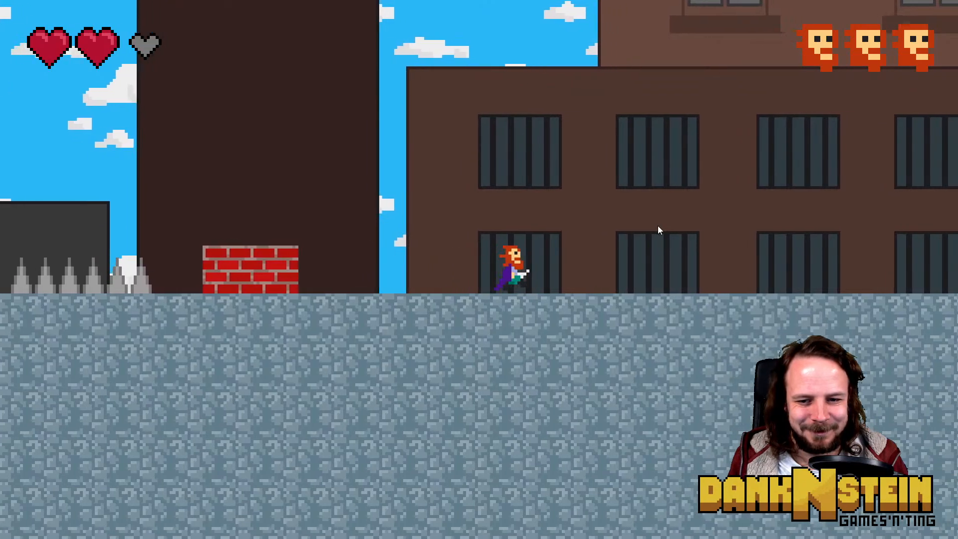
key(d)
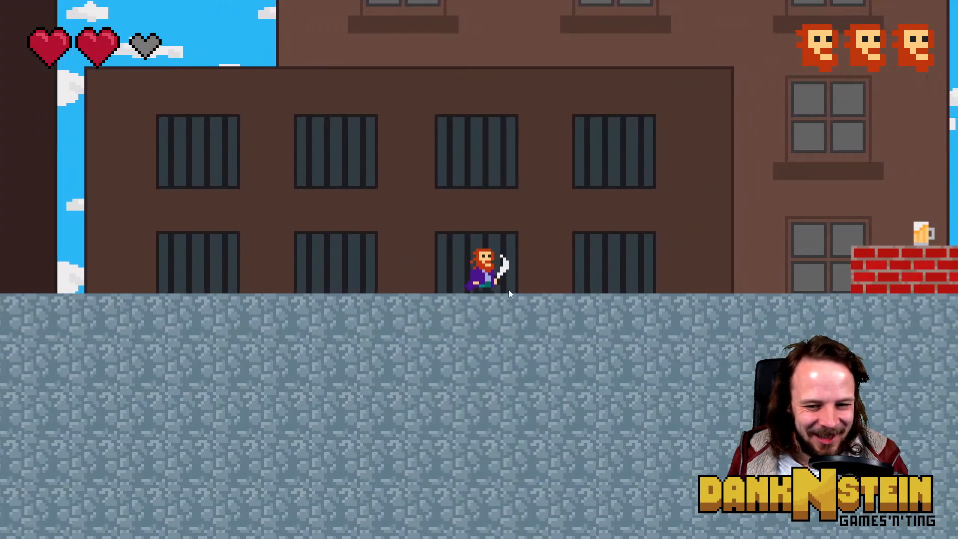
key(d)
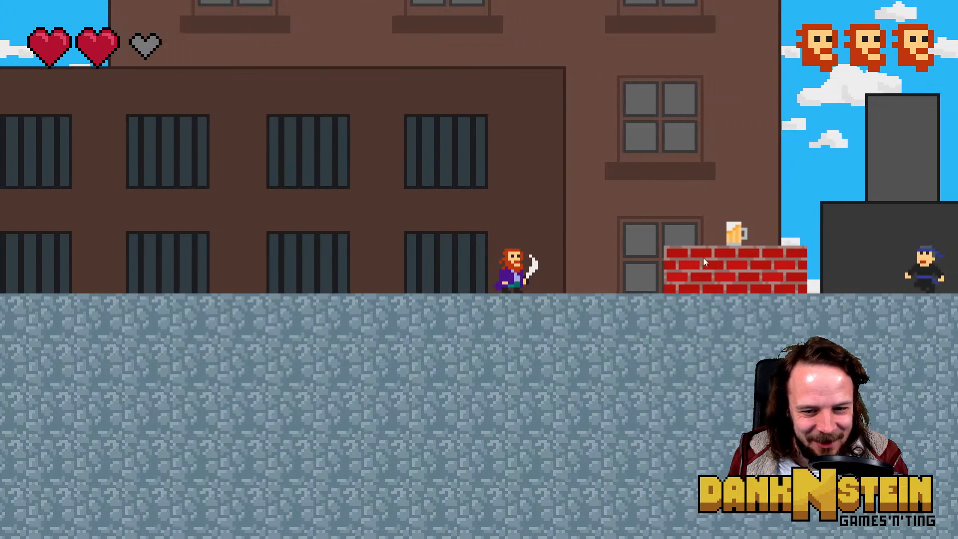
key(space)
key(d)
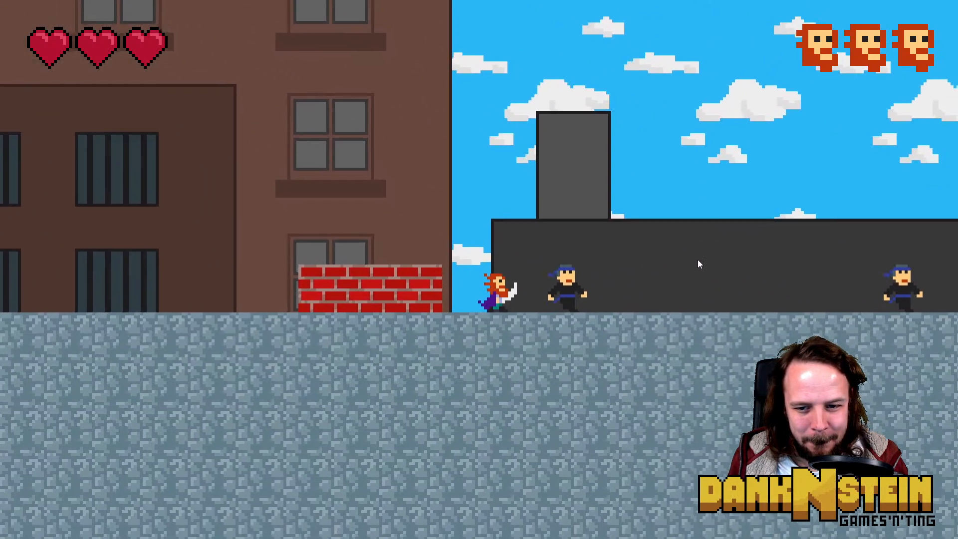
click(698, 259)
key(d)
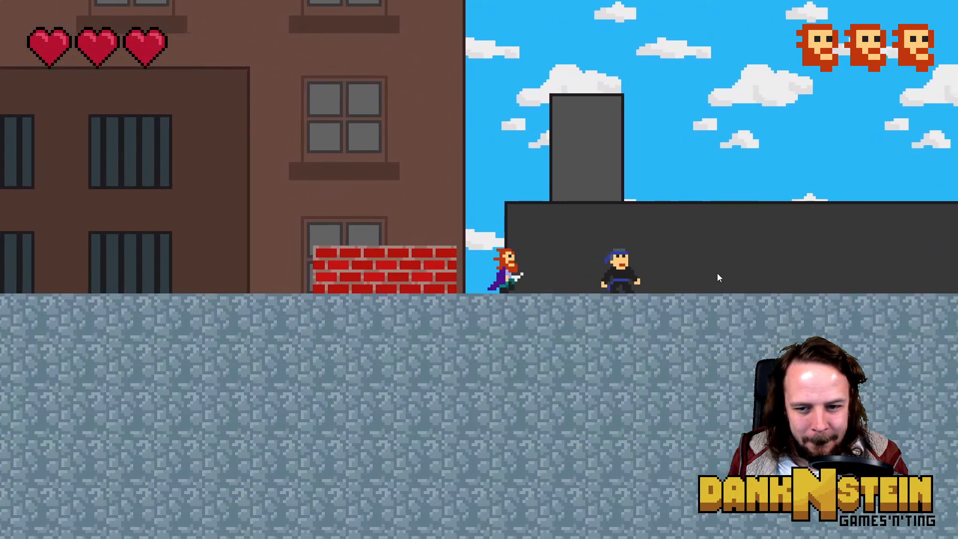
click(717, 273)
key(d)
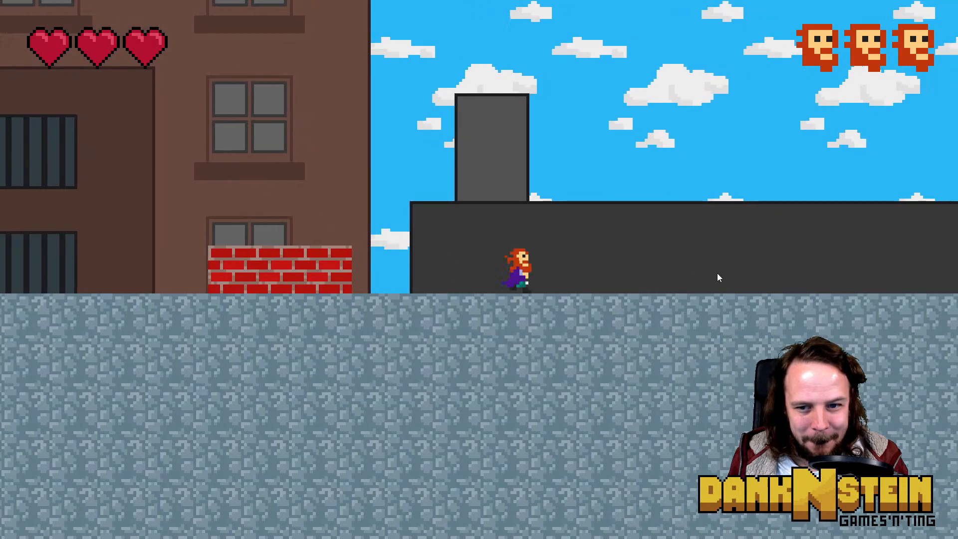
key(d)
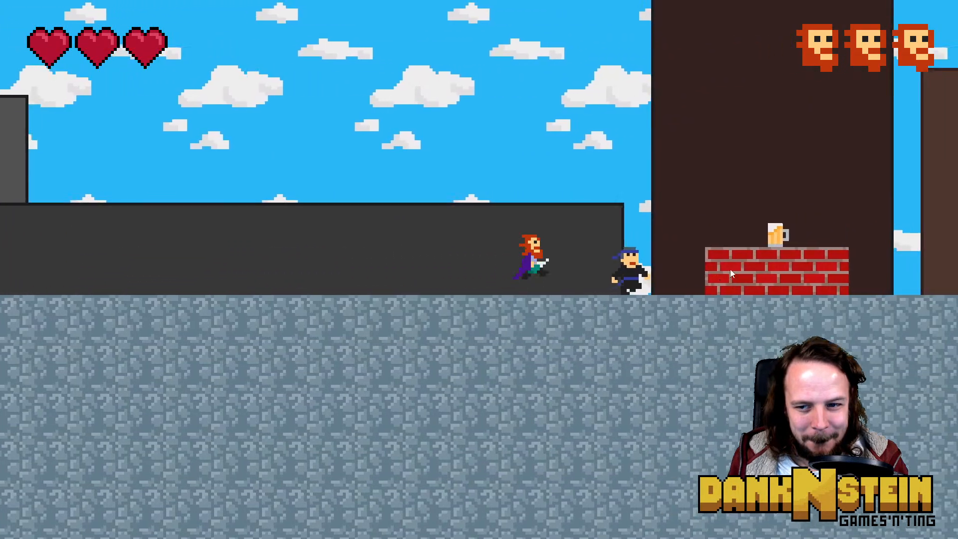
click(589, 387)
key(d)
key(space)
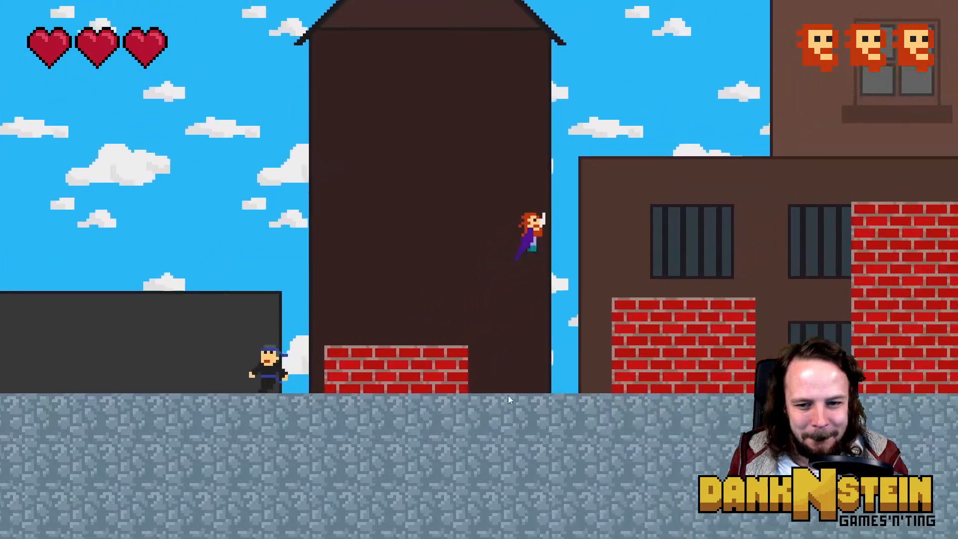
key(space)
key(d)
key(space)
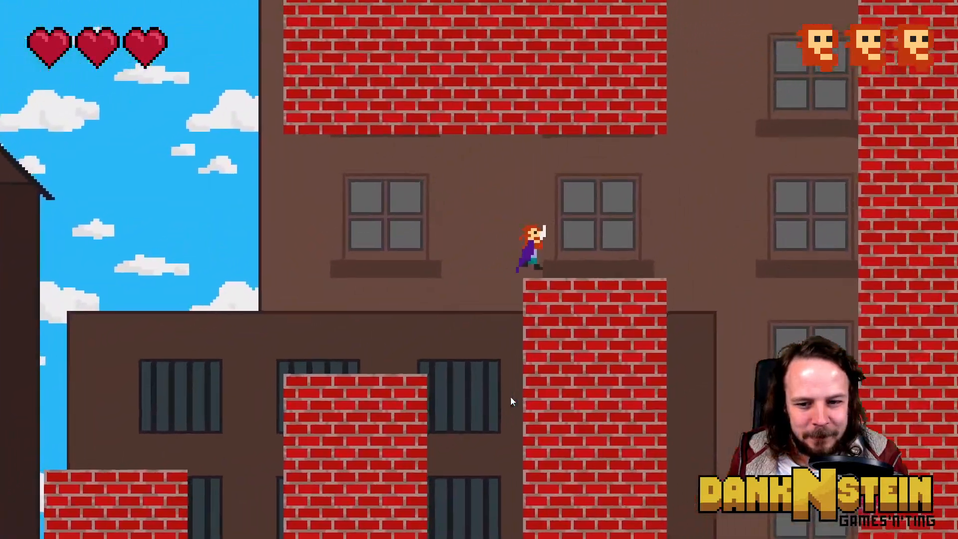
key(space)
click(511, 408)
key(d)
key(space)
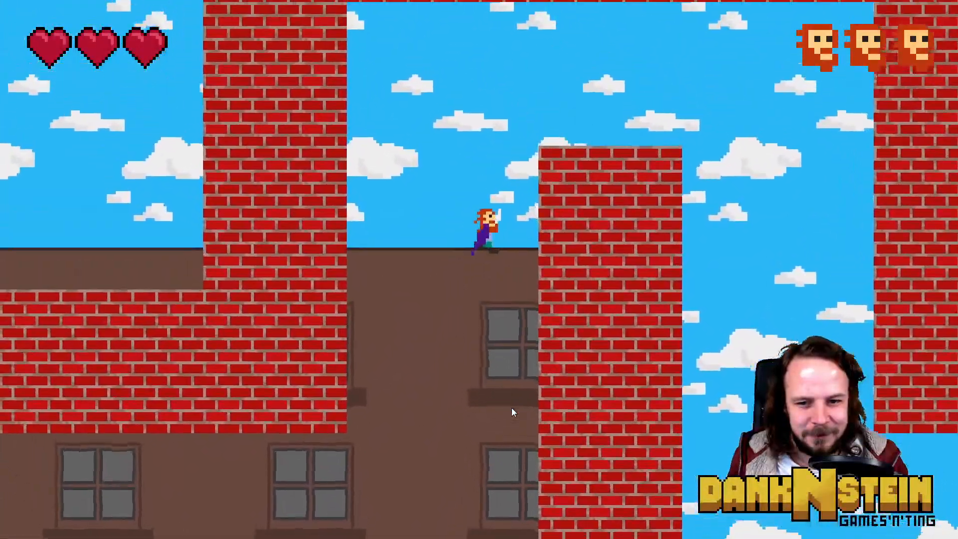
key(d)
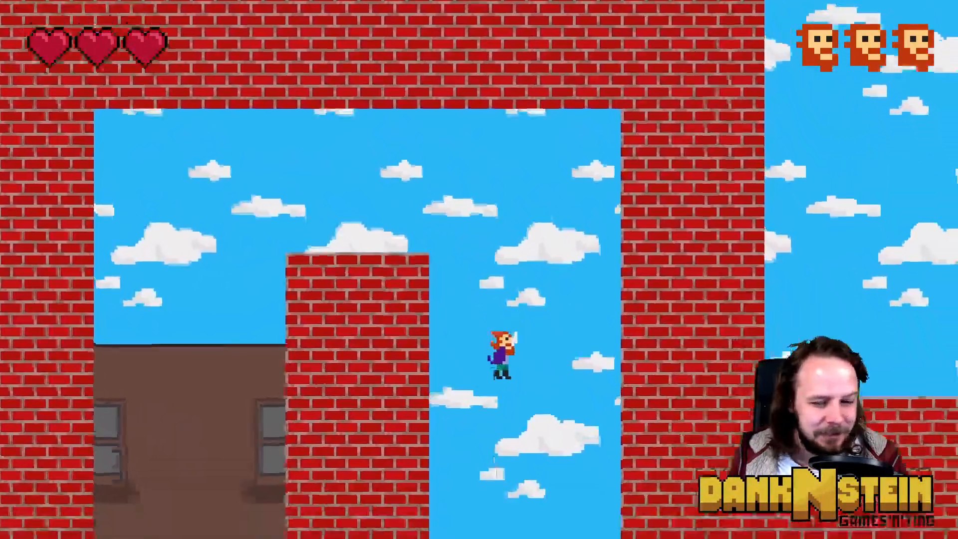
click(496, 469)
key(d)
key(space)
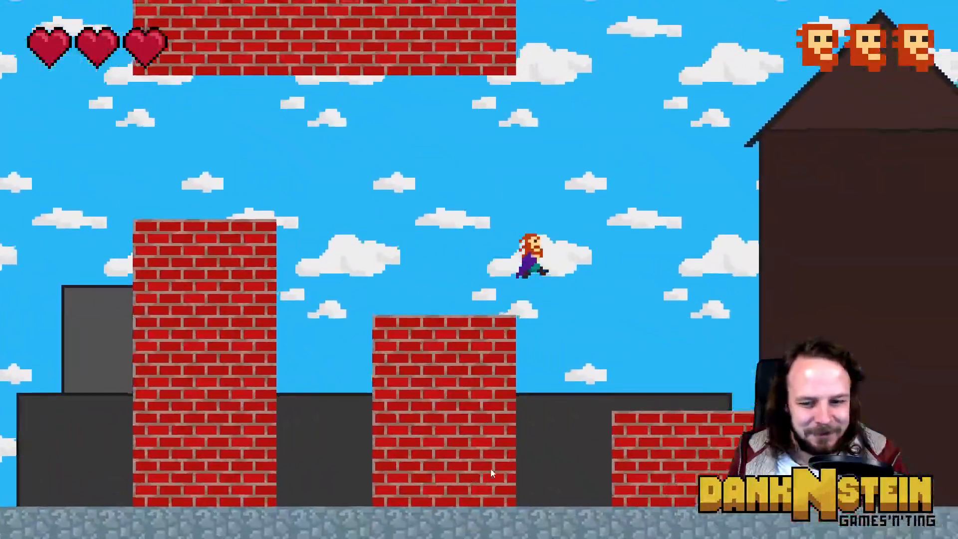
key(space)
key(d)
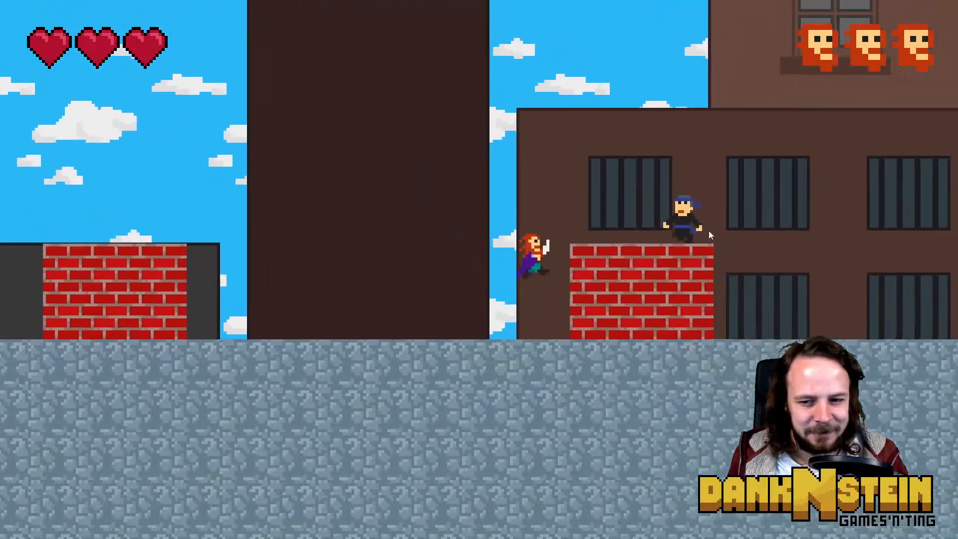
click(685, 213)
key(space)
click(651, 183)
key(space)
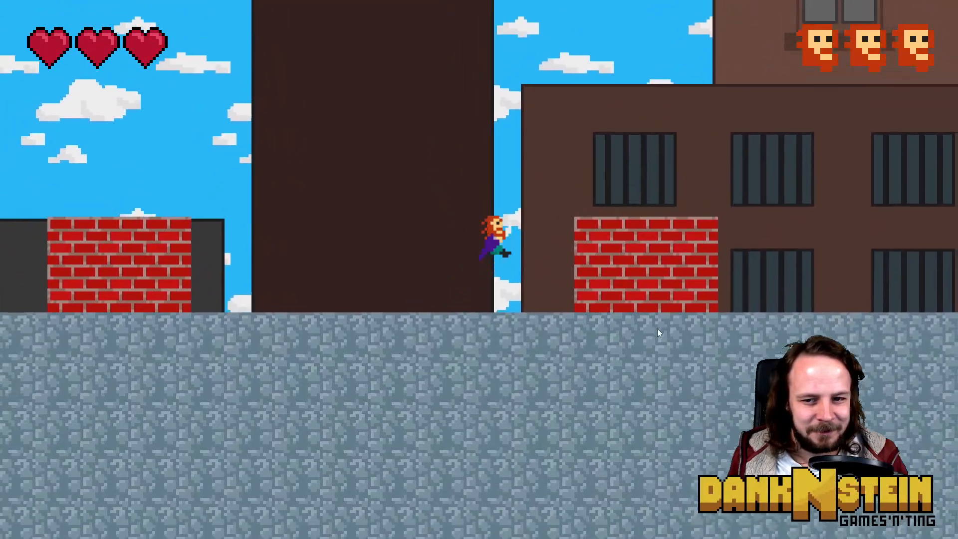
key(d)
key(space)
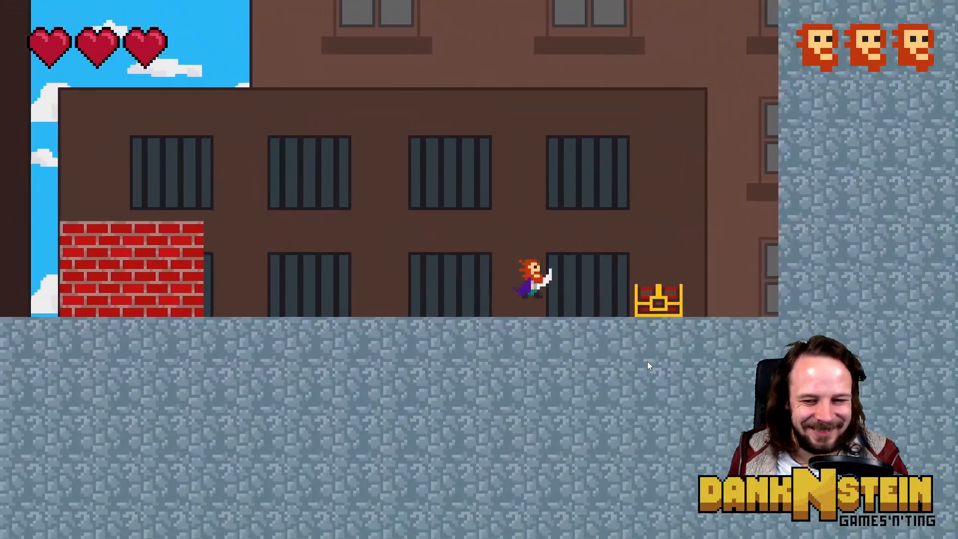
key(space)
click(658, 357)
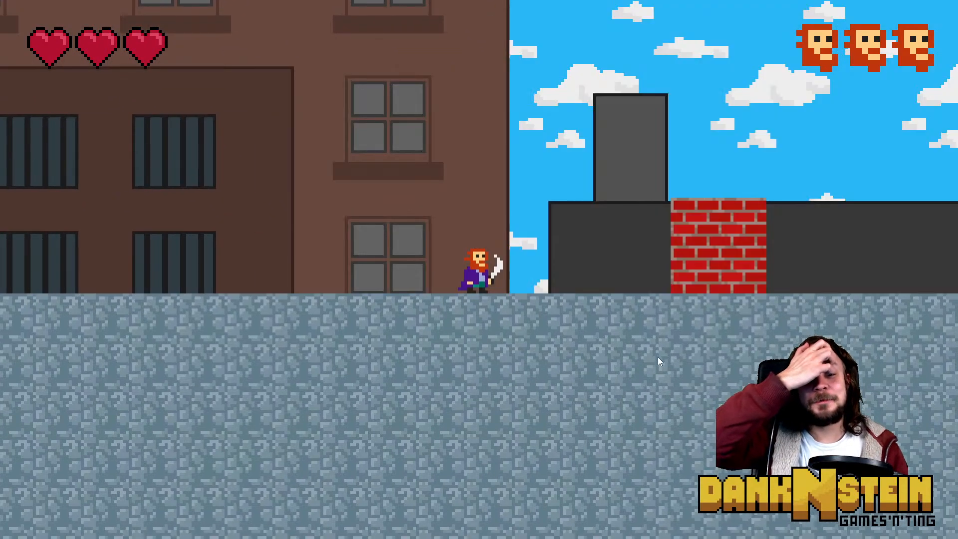
key(d)
key(space)
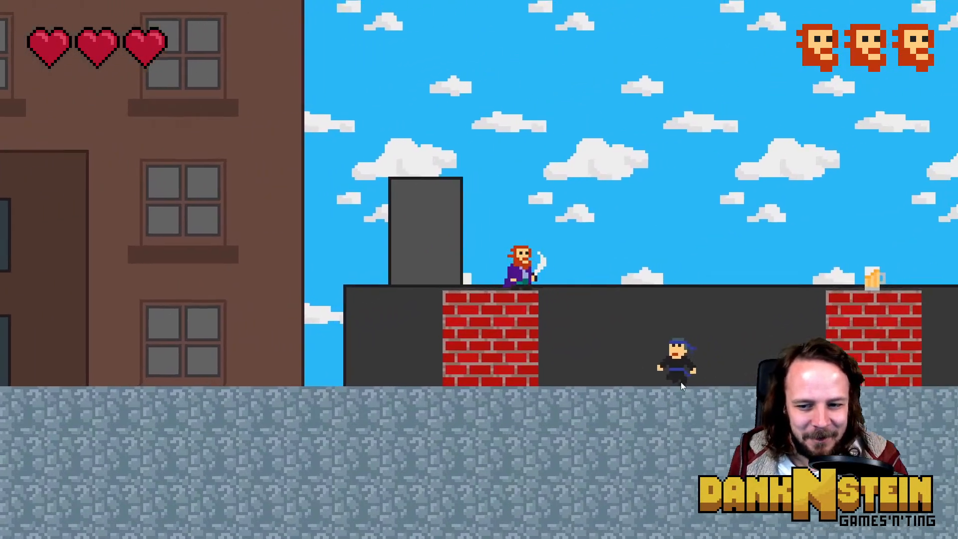
key(space)
click(673, 384)
click(648, 373)
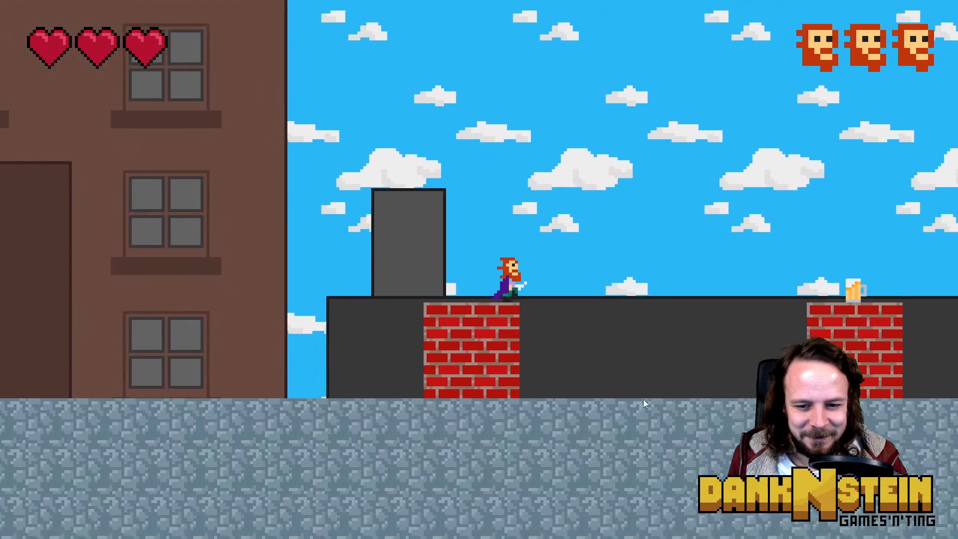
key(space)
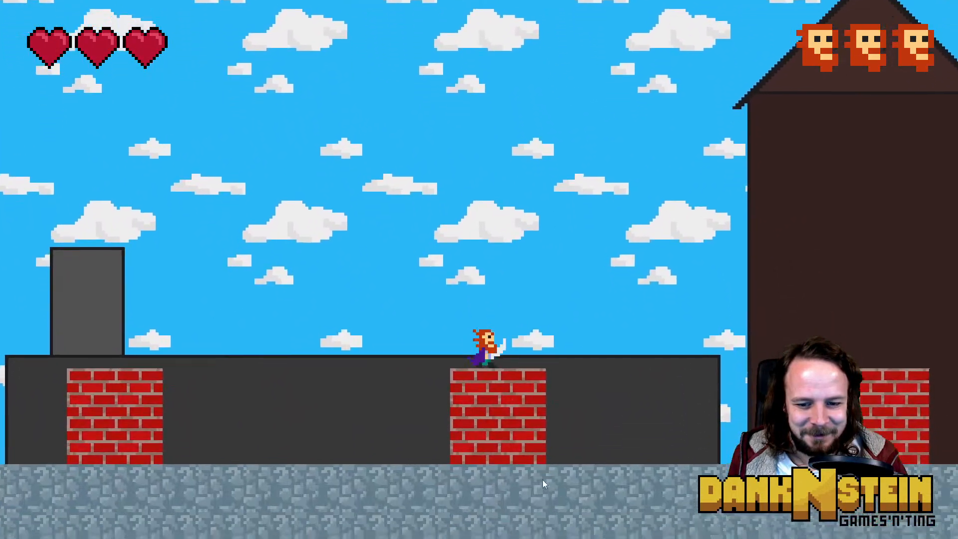
key(d)
key(space)
key(space)
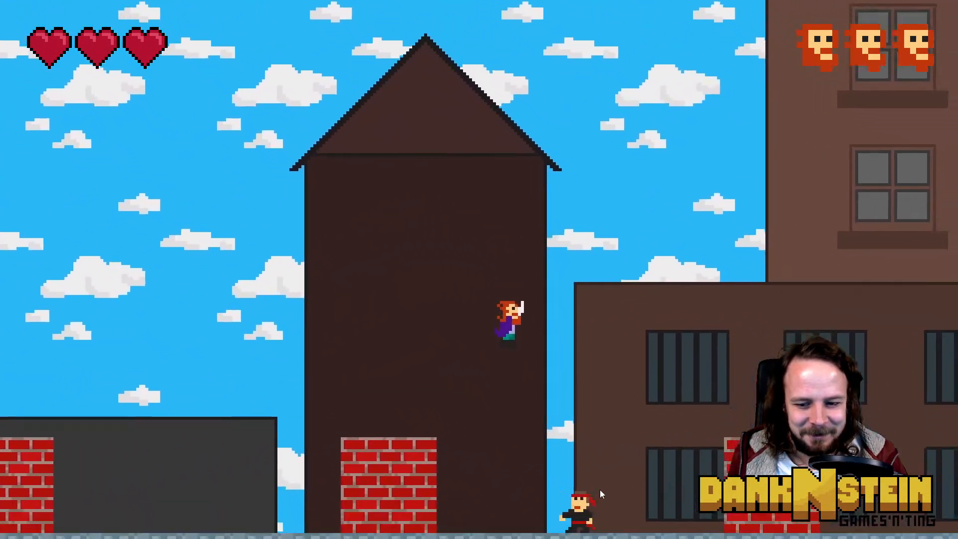
click(604, 361)
key(space)
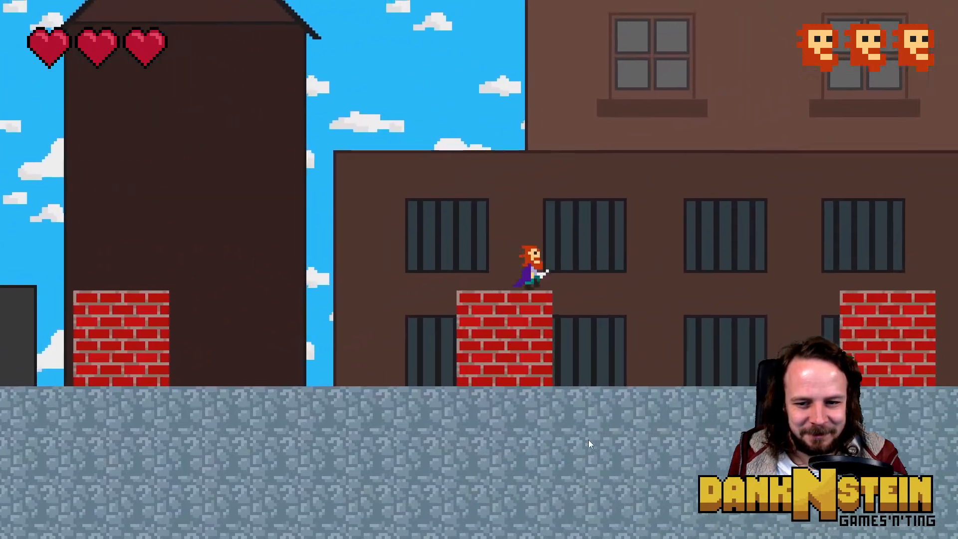
key(space)
click(544, 474)
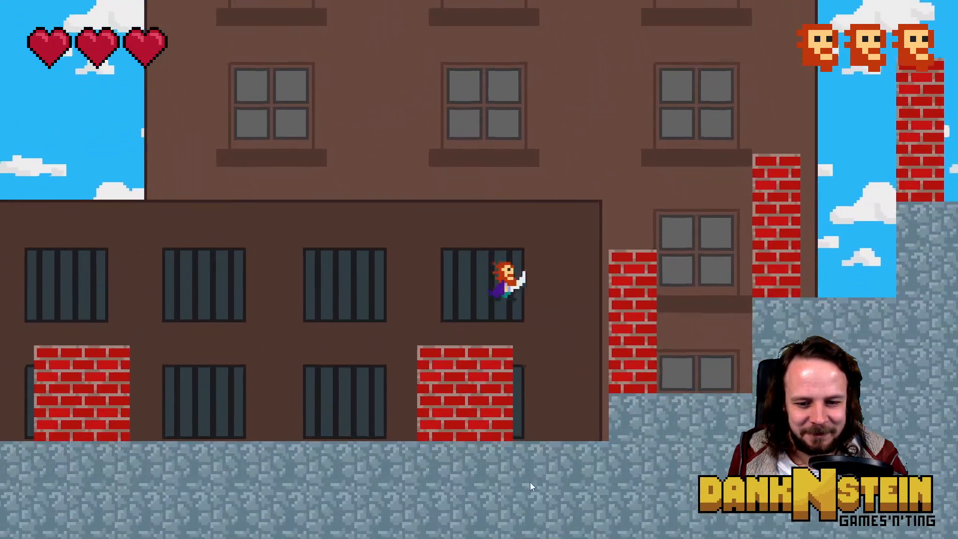
key(d)
key(space)
key(space)
key(space)
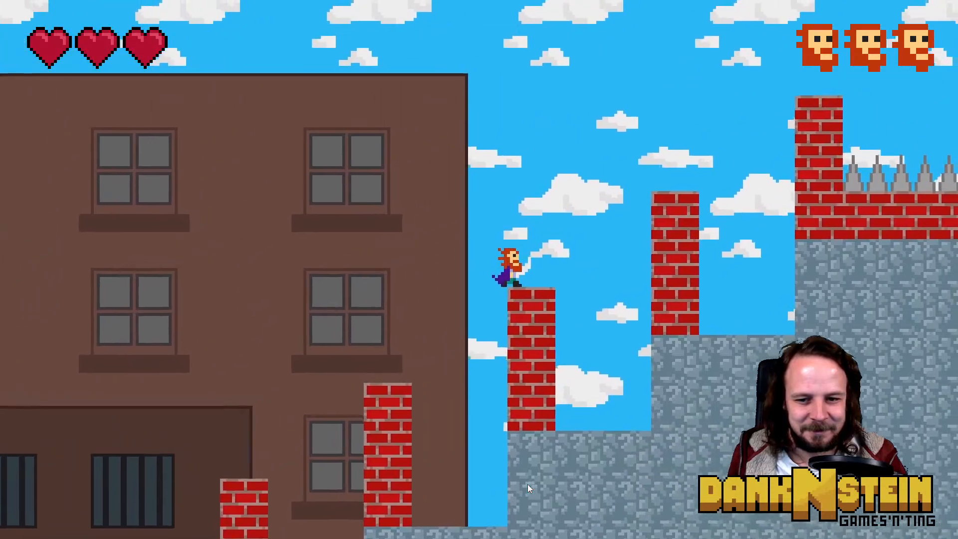
key(space)
key(space)
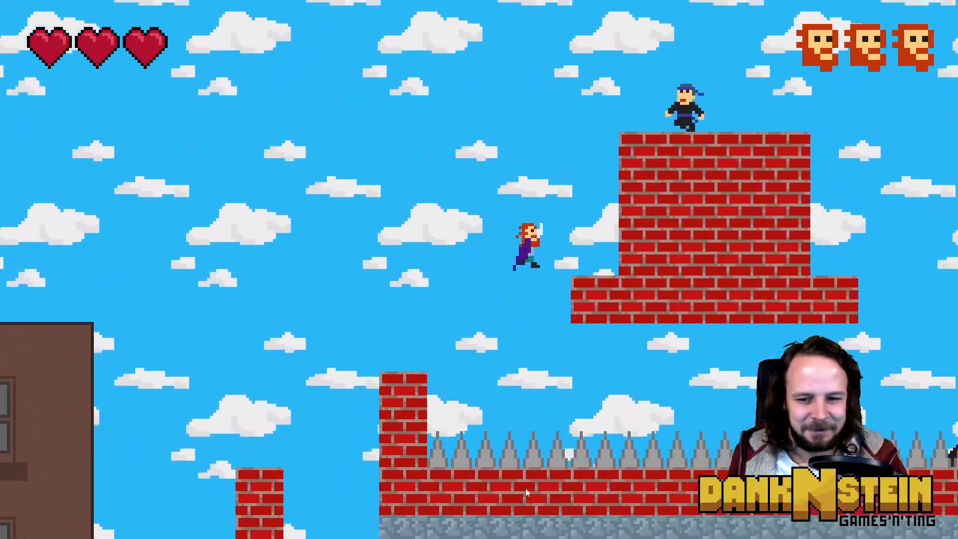
key(space)
key(a)
key(d)
key(space)
key(a)
key(space)
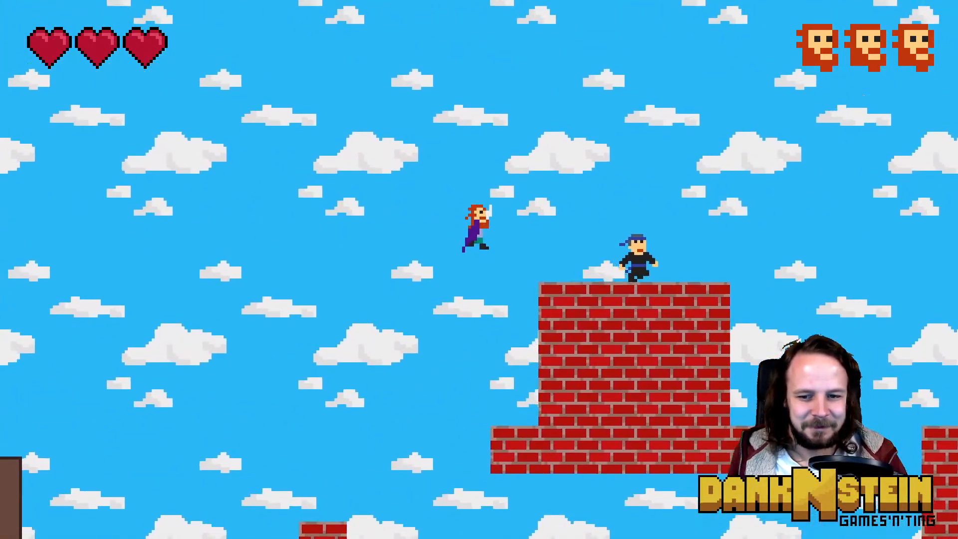
key(d)
key(space)
key(space)
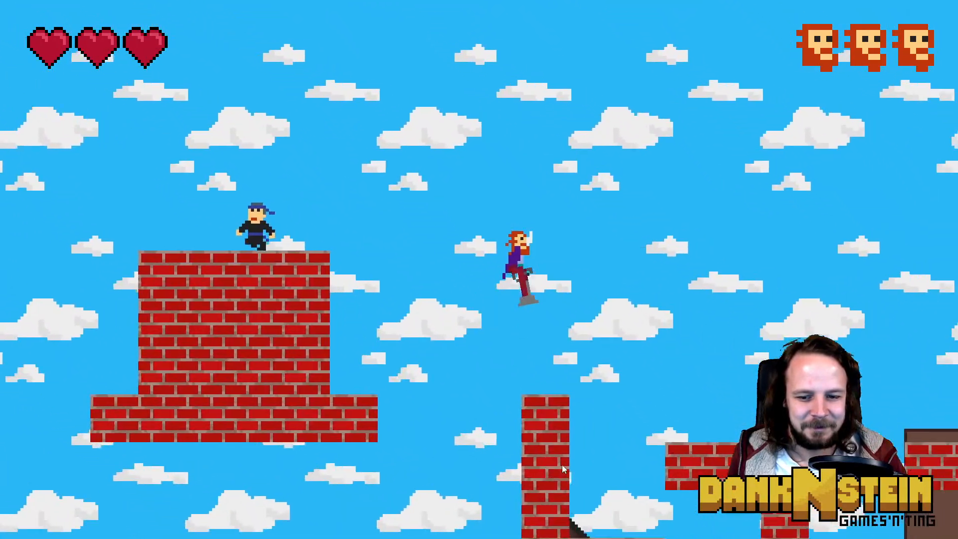
key(space)
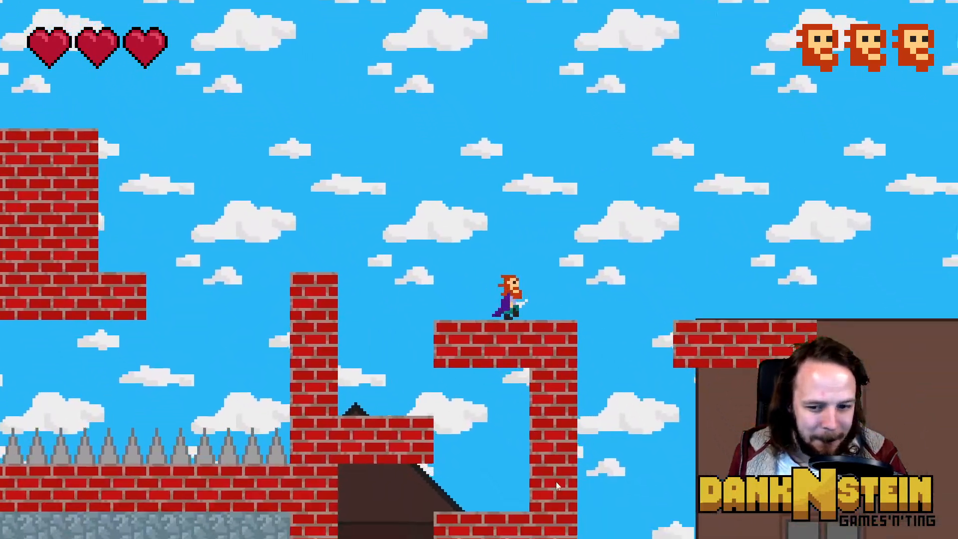
key(space)
key(space)
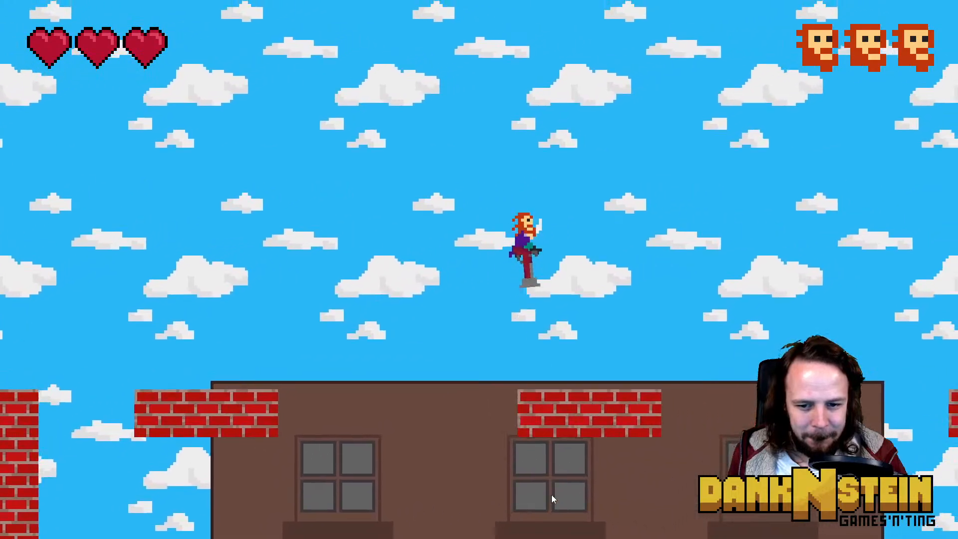
key(space)
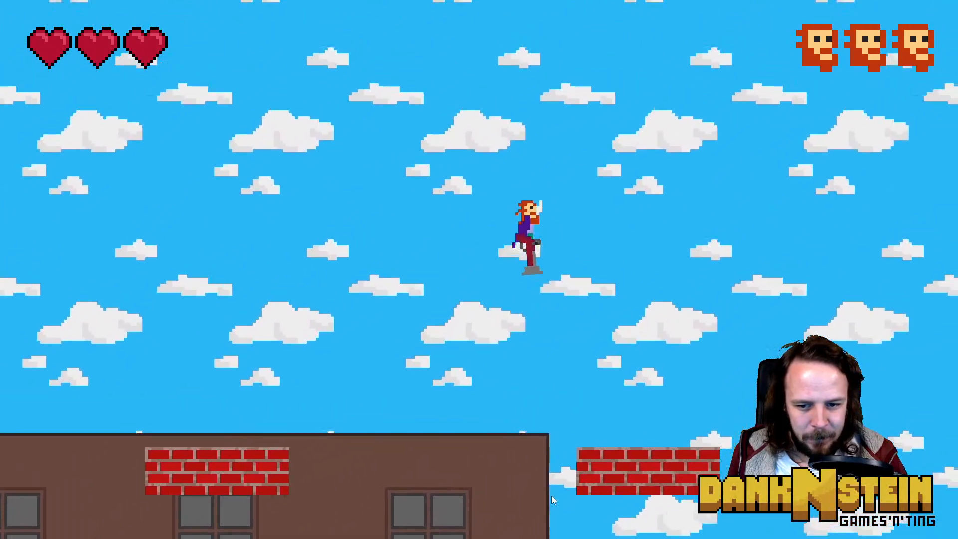
key(space)
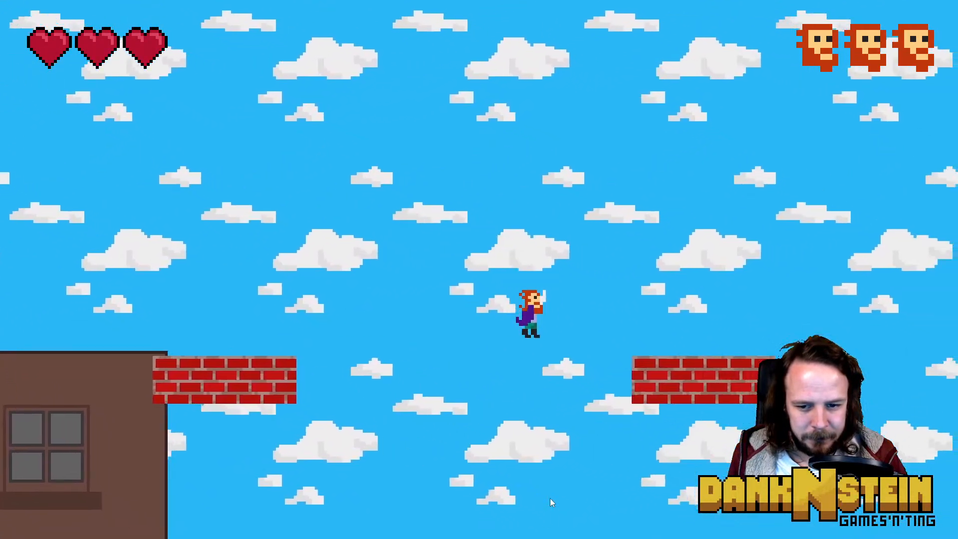
key(space)
key(space)
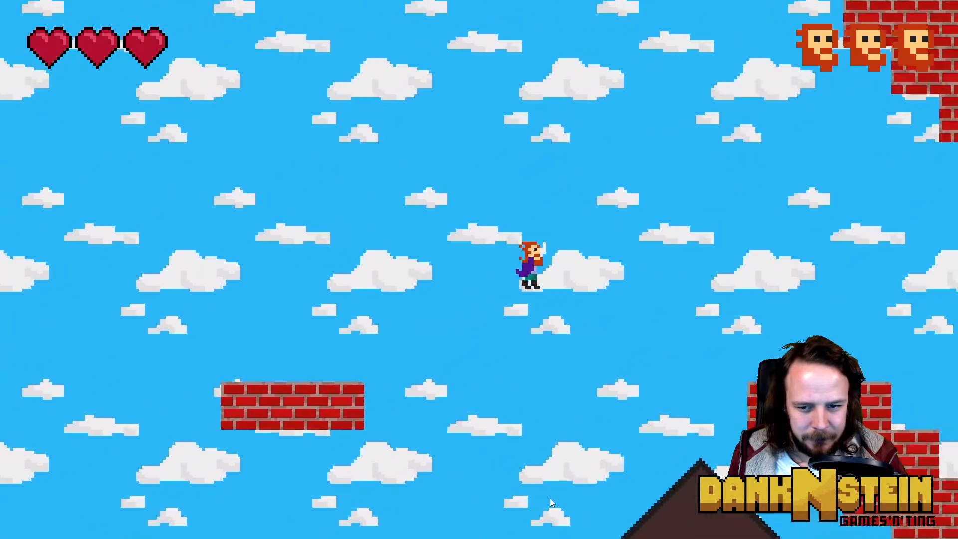
key(Right)
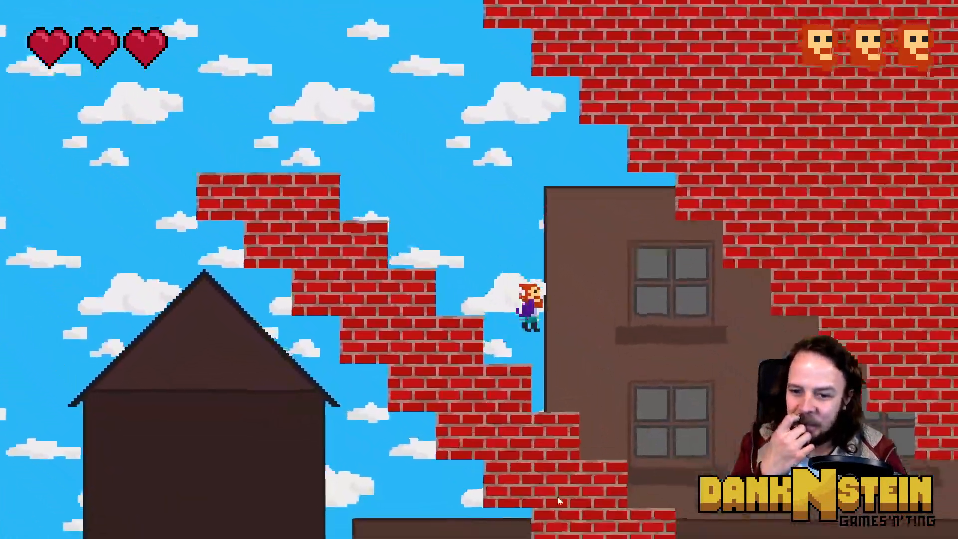
key(Right)
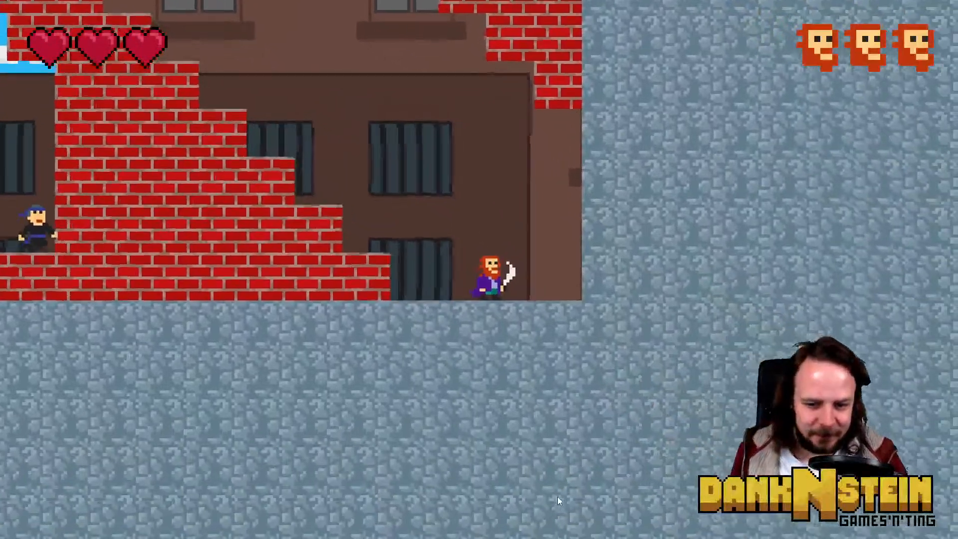
key(space)
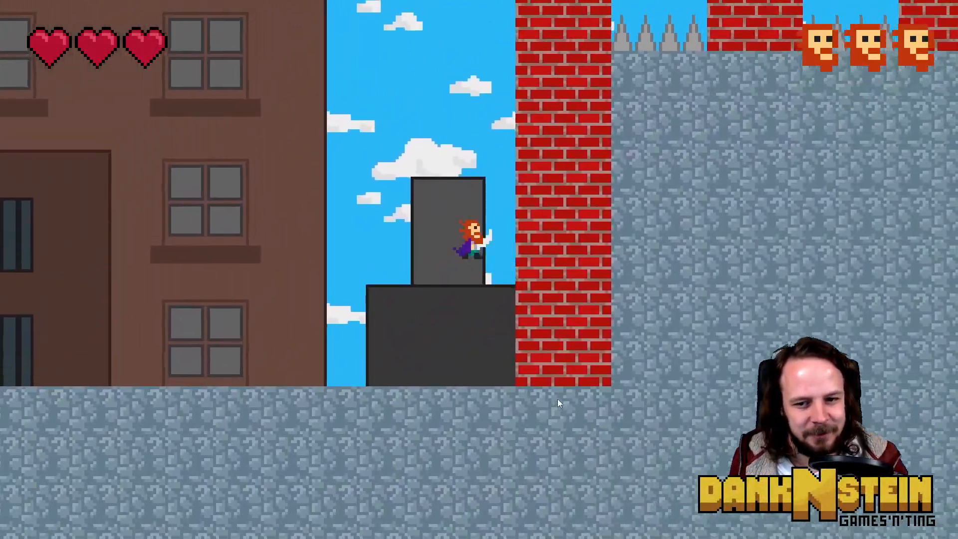
key(Right)
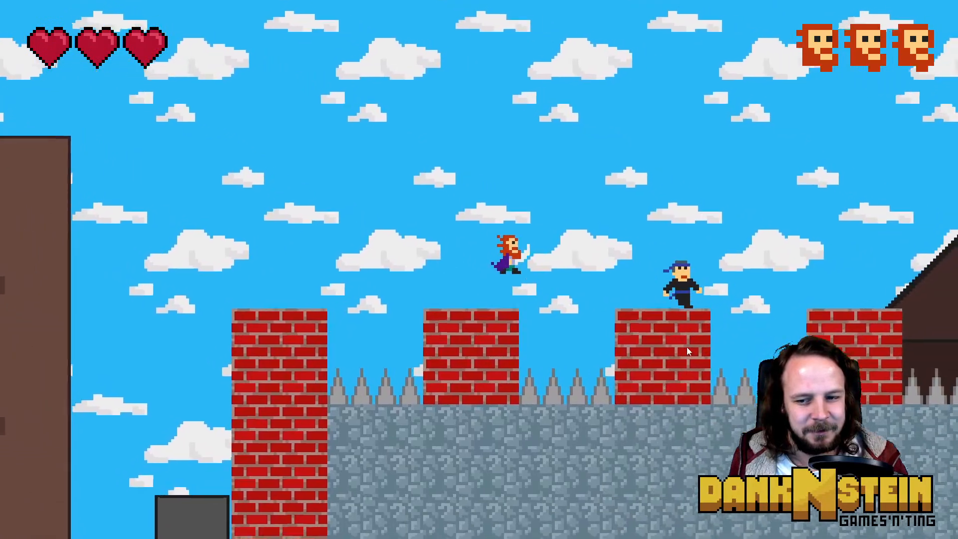
click(620, 356)
key(space)
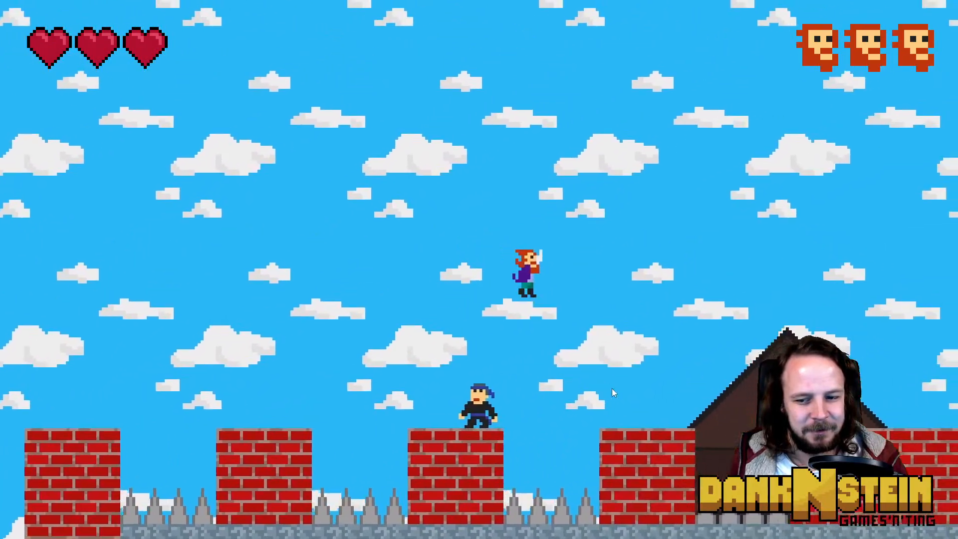
key(space)
click(606, 380)
key(d)
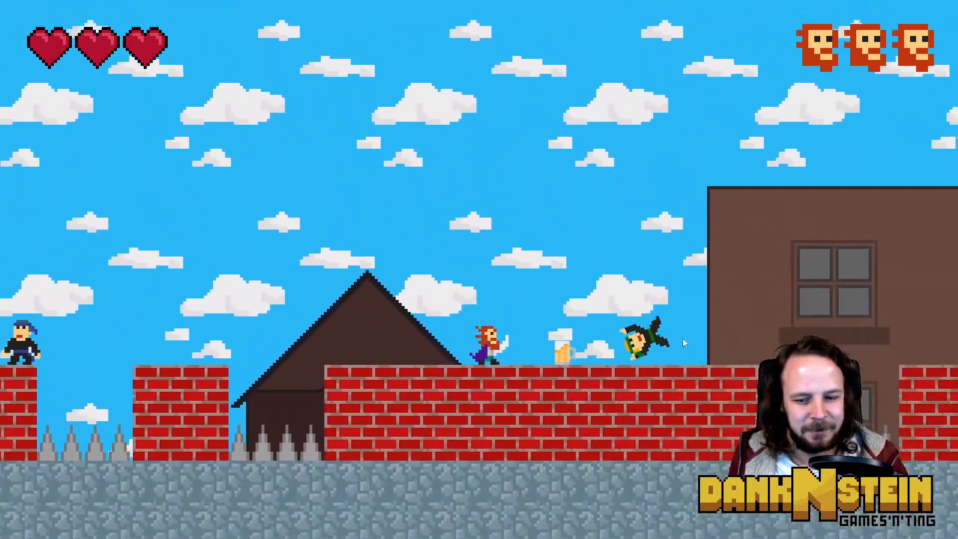
key(Right)
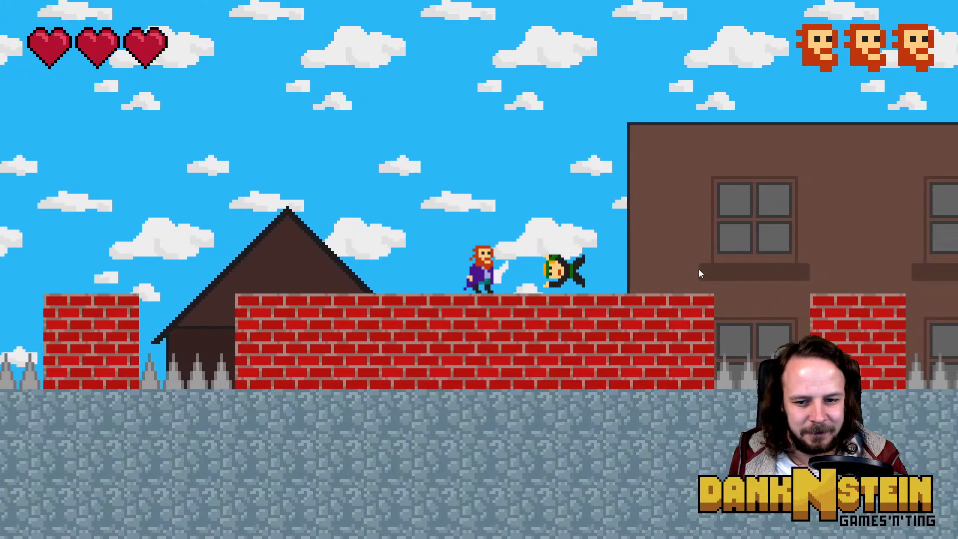
key(d)
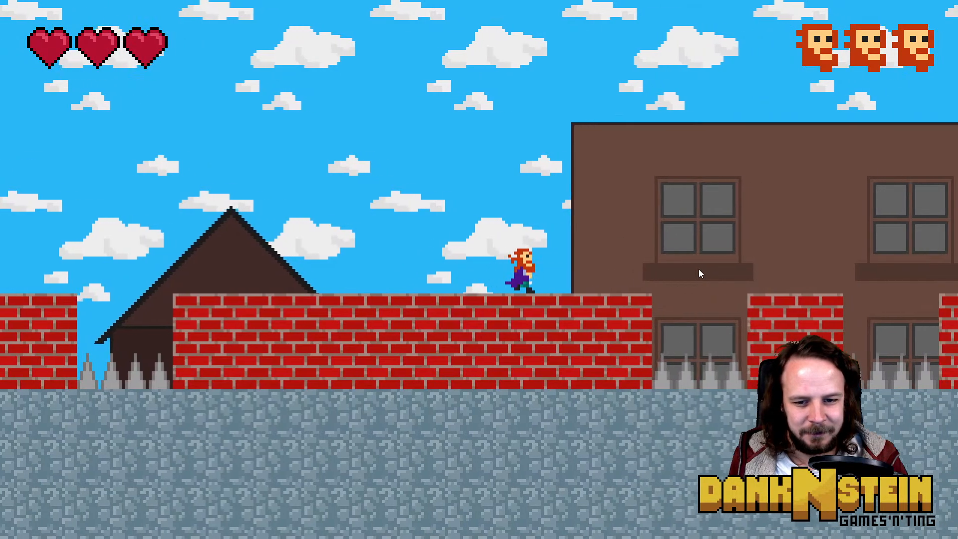
key(space)
click(719, 275)
key(d)
key(space)
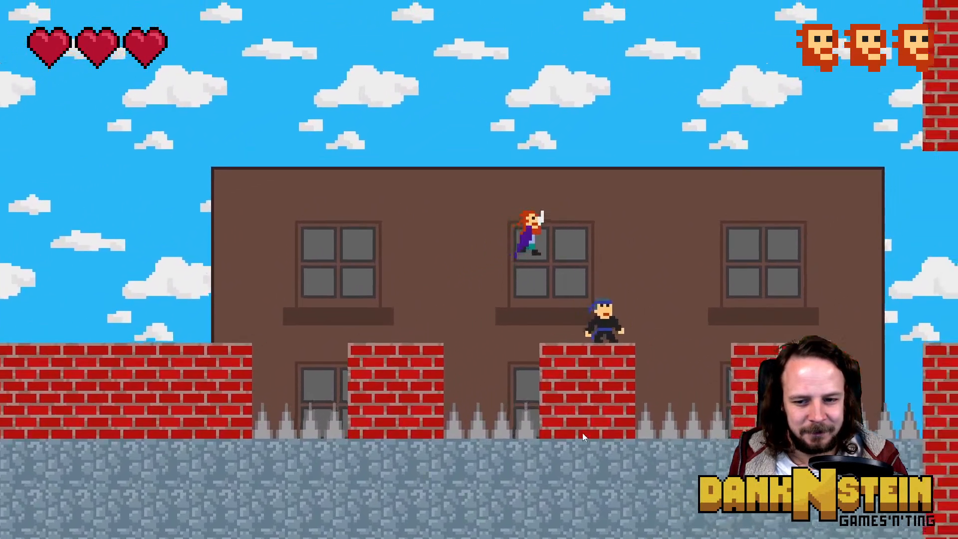
click(575, 436)
key(space)
key(d)
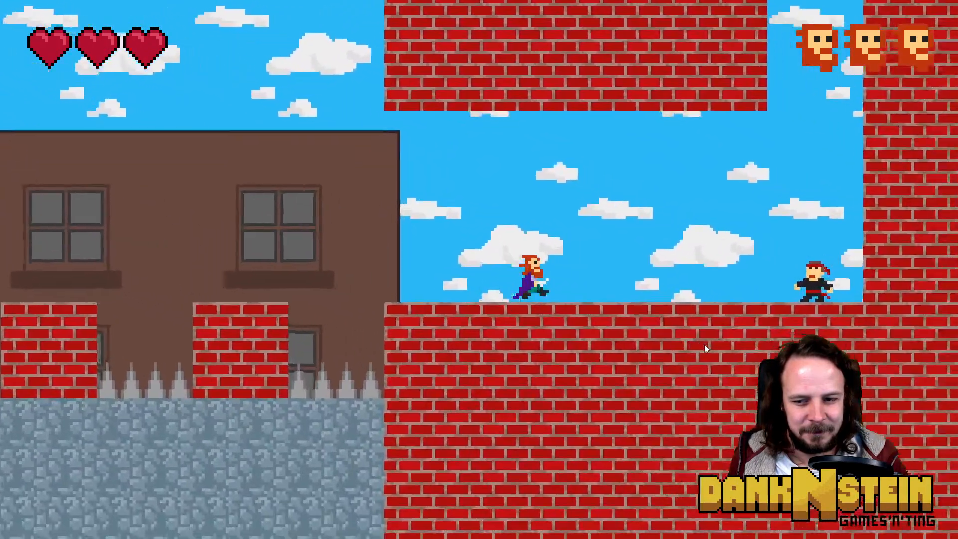
key(a)
key(d)
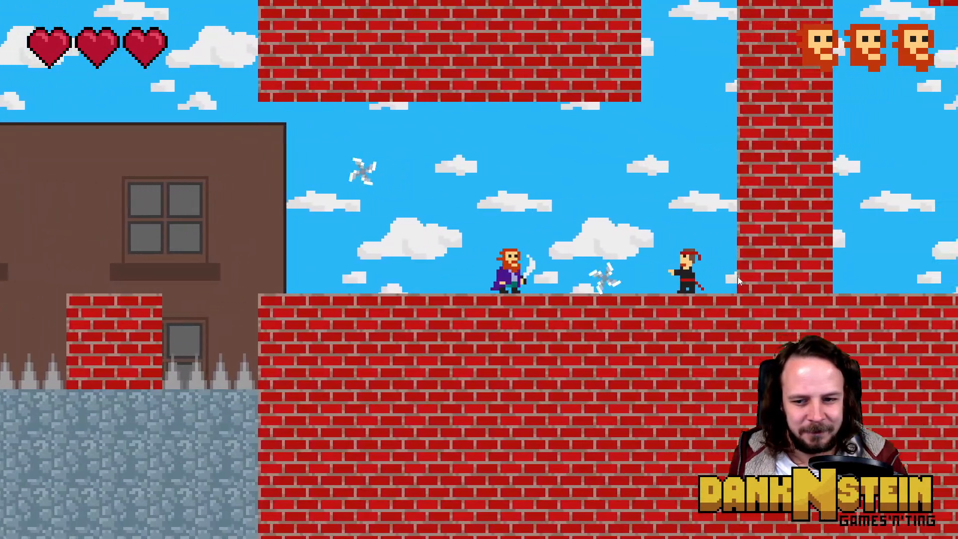
key(a)
key(d)
key(space)
click(721, 334)
key(d)
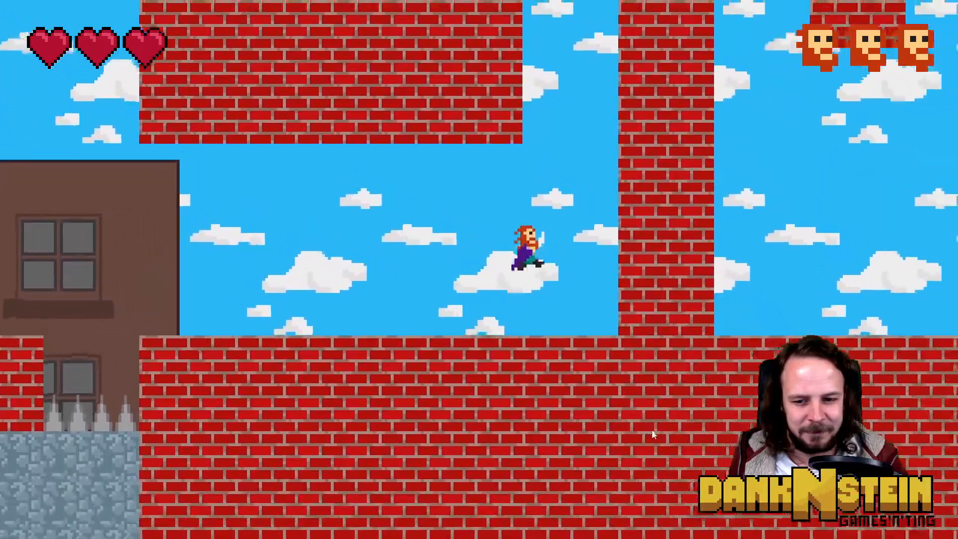
key(space)
key(space)
key(a)
key(space)
key(d)
key(space)
key(a)
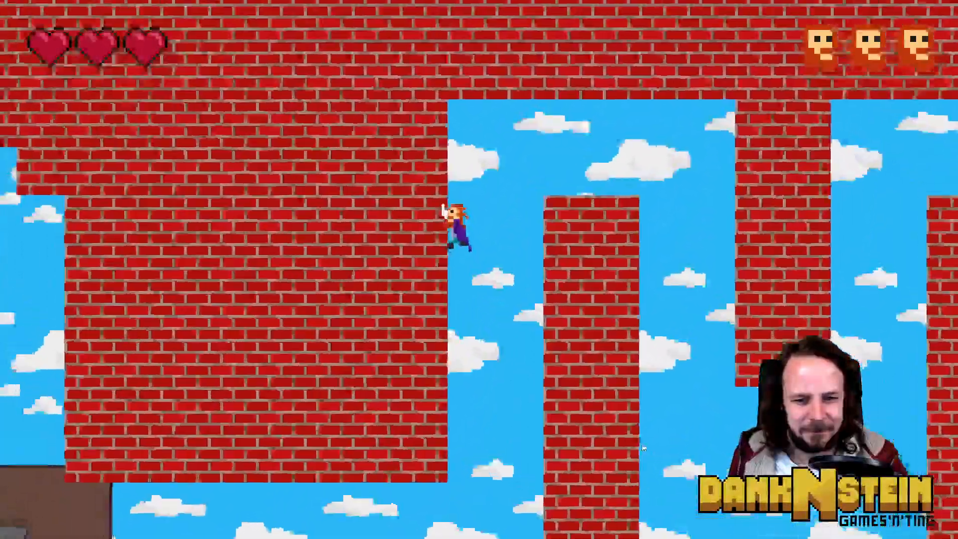
key(space)
key(d)
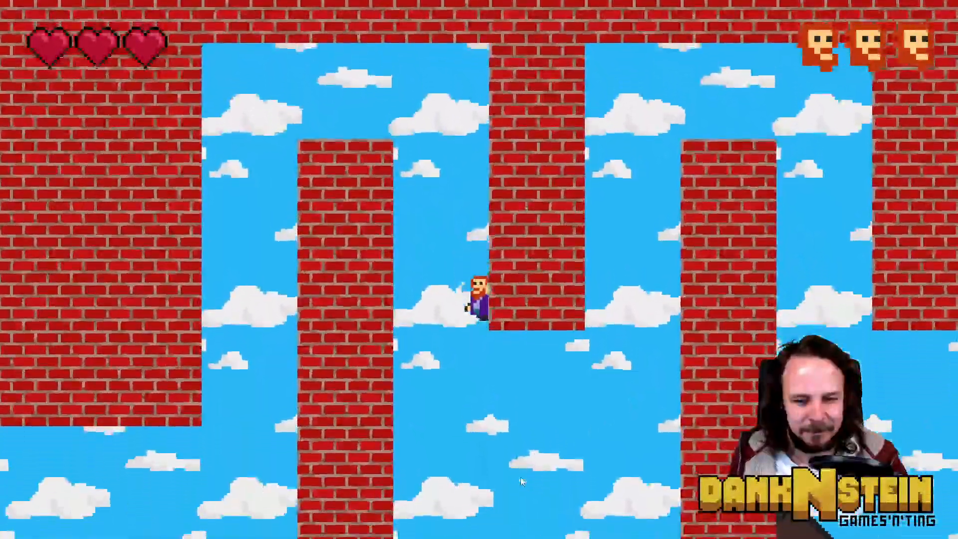
key(d)
key(space)
key(space)
key(a)
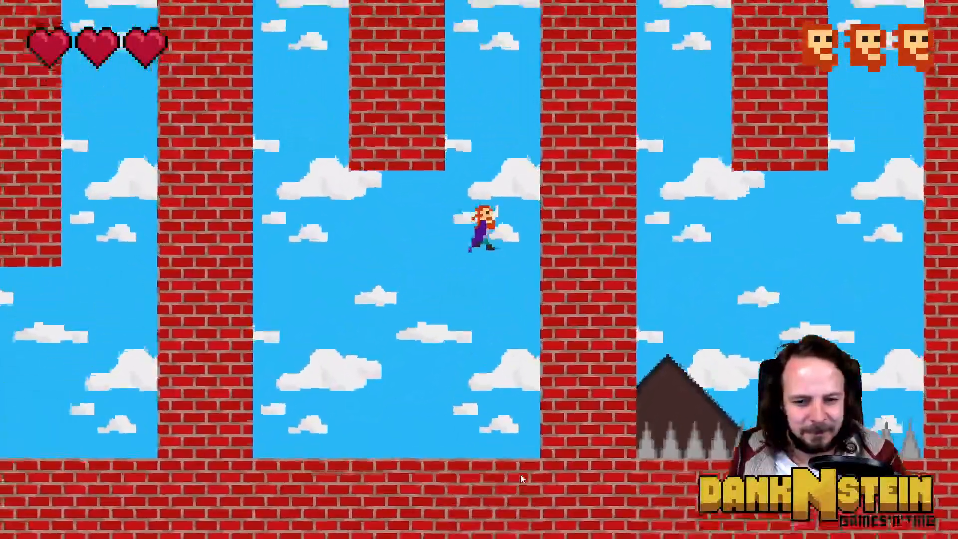
key(space)
key(d)
key(space)
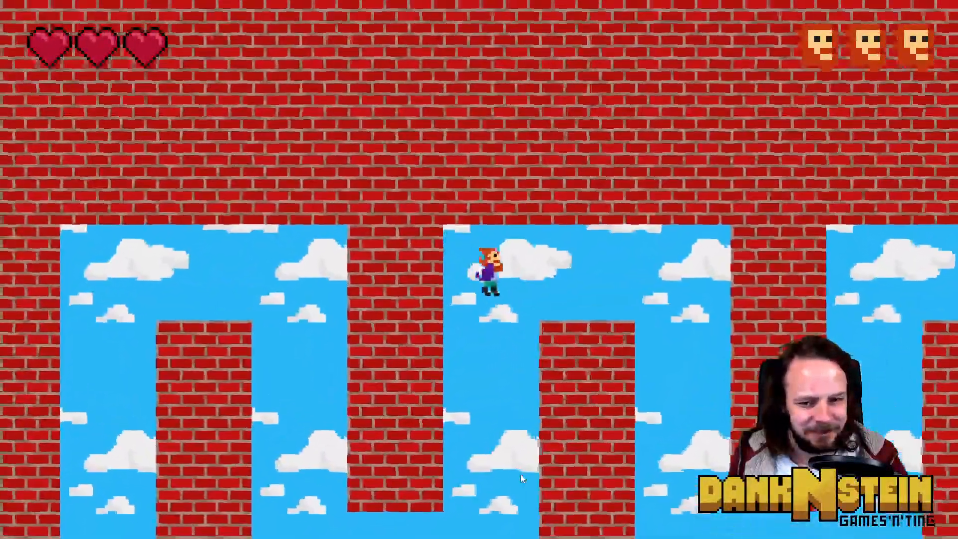
key(d)
key(space)
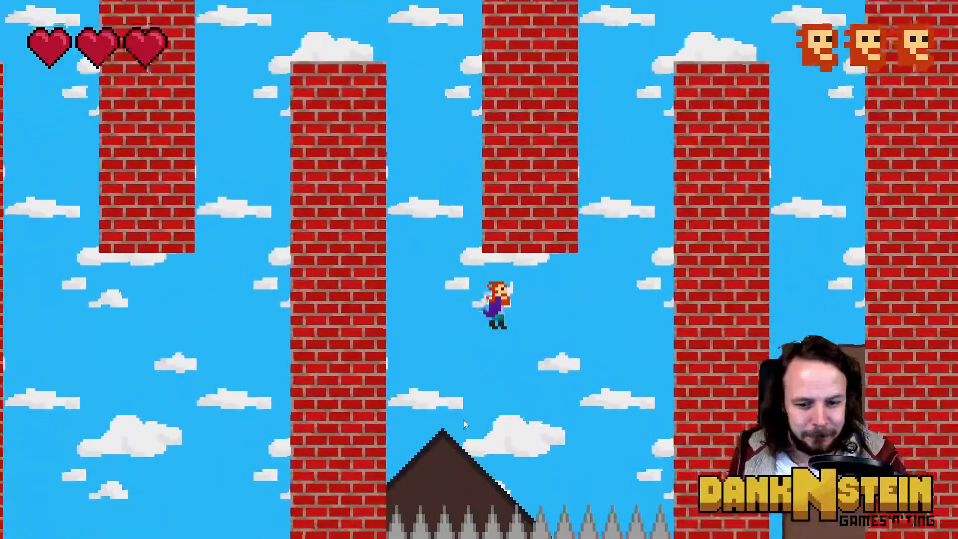
click(463, 419)
key(space)
key(d)
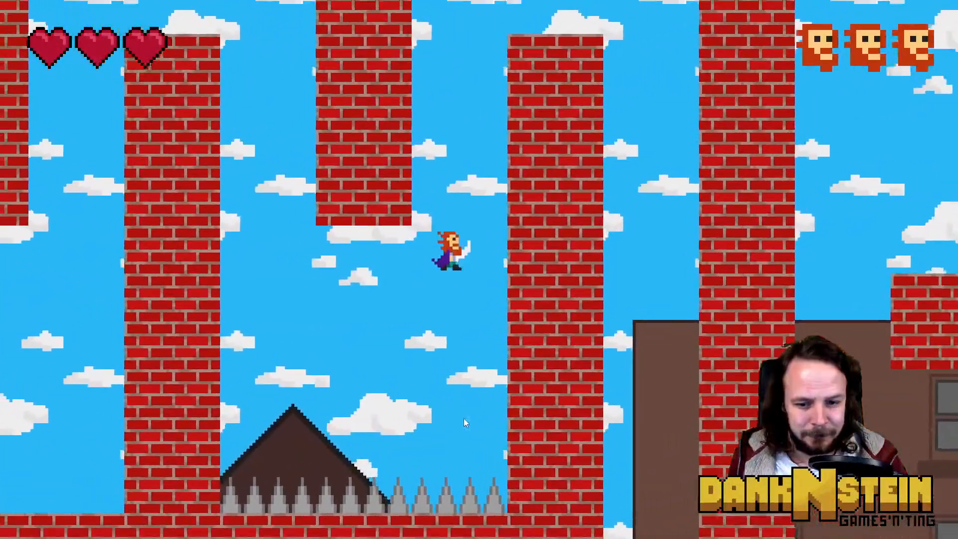
key(space)
key(space)
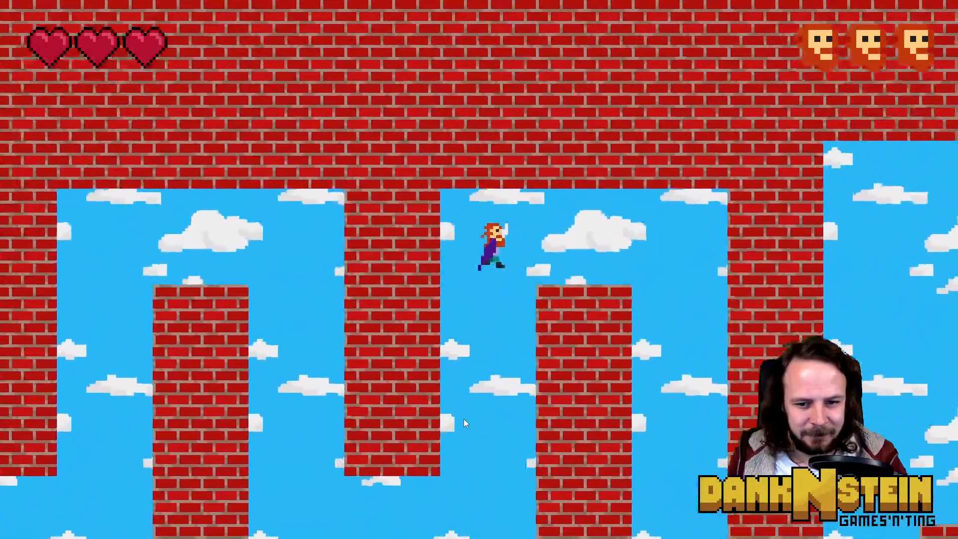
key(d)
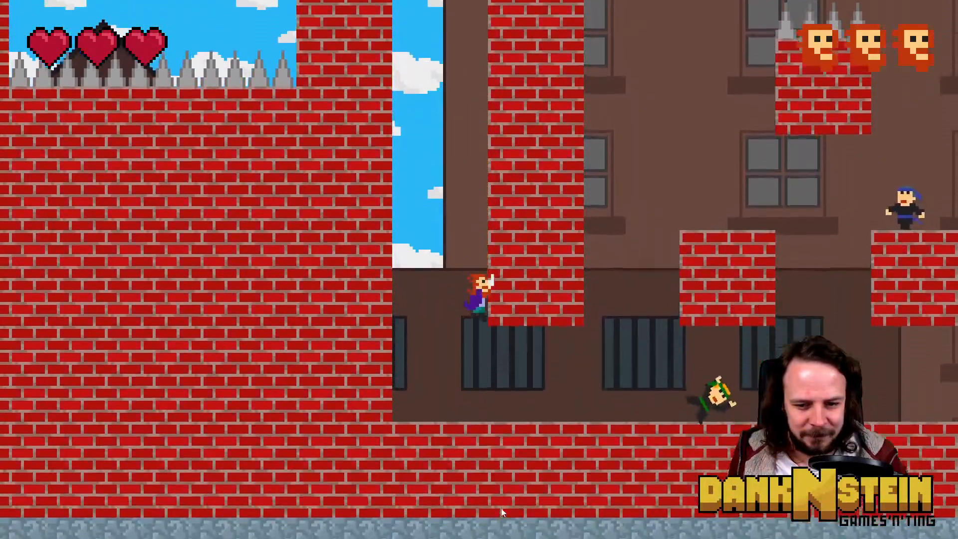
key(d)
key(space)
key(d)
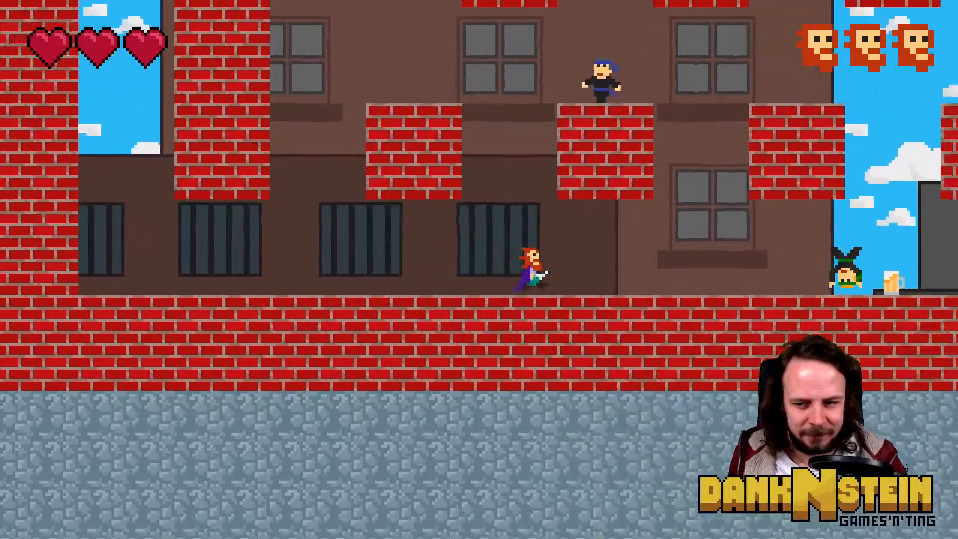
key(d)
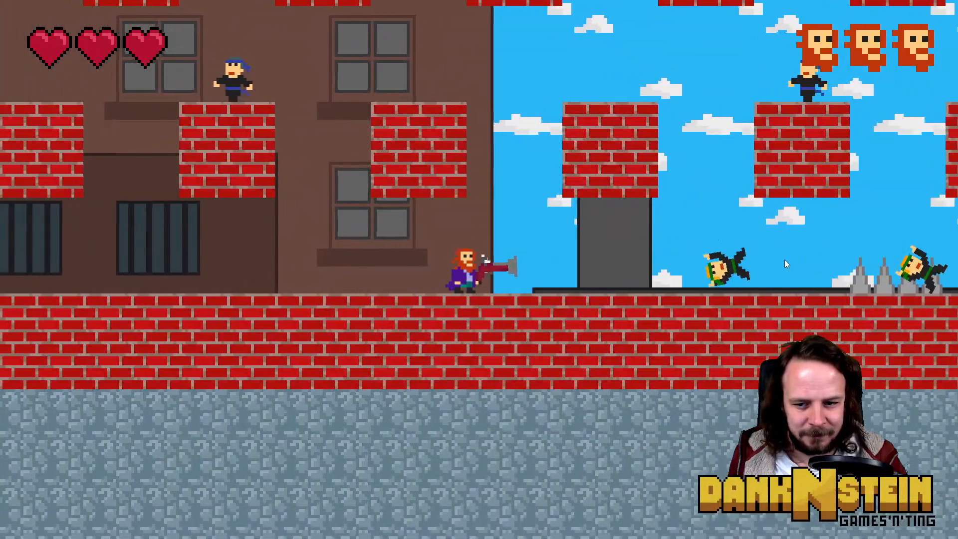
key(a)
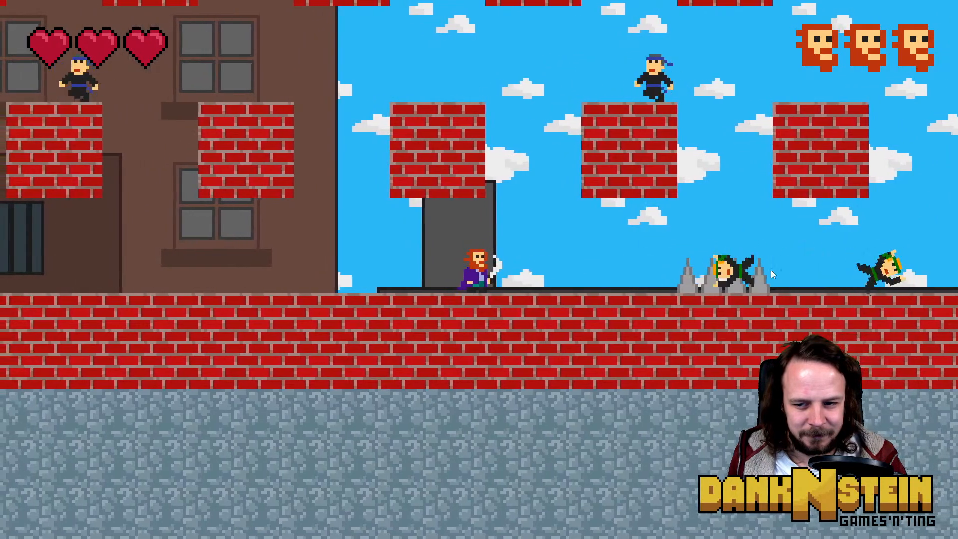
click(771, 271)
key(d)
click(771, 271)
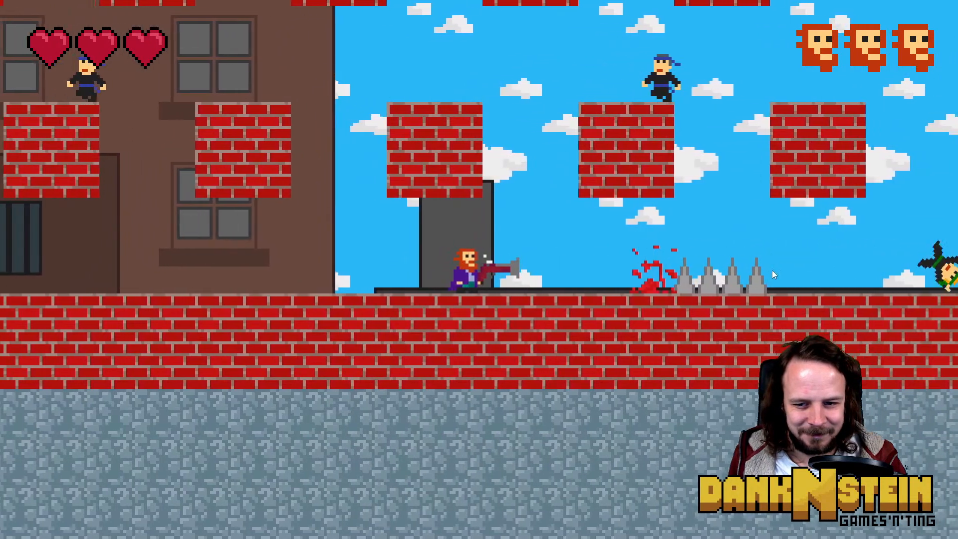
key(d)
click(772, 271)
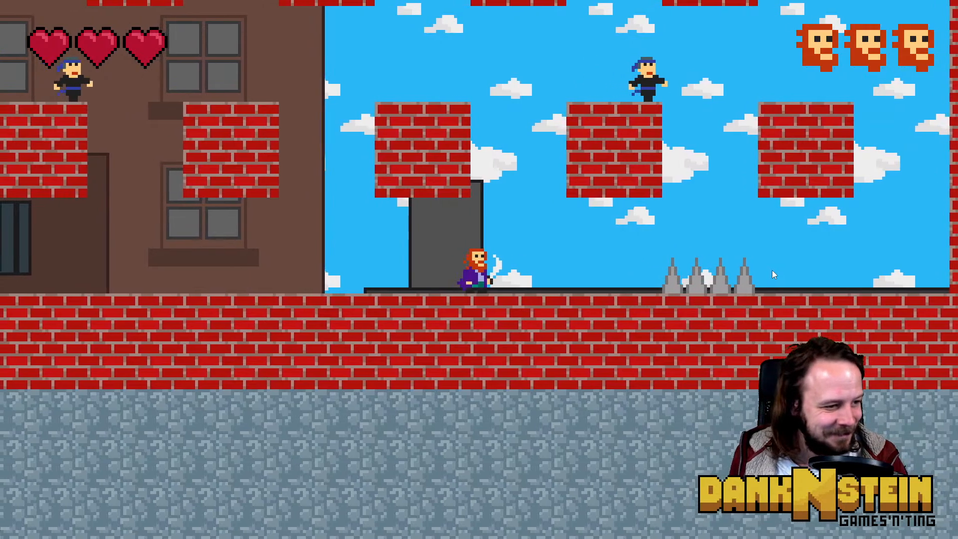
key(a)
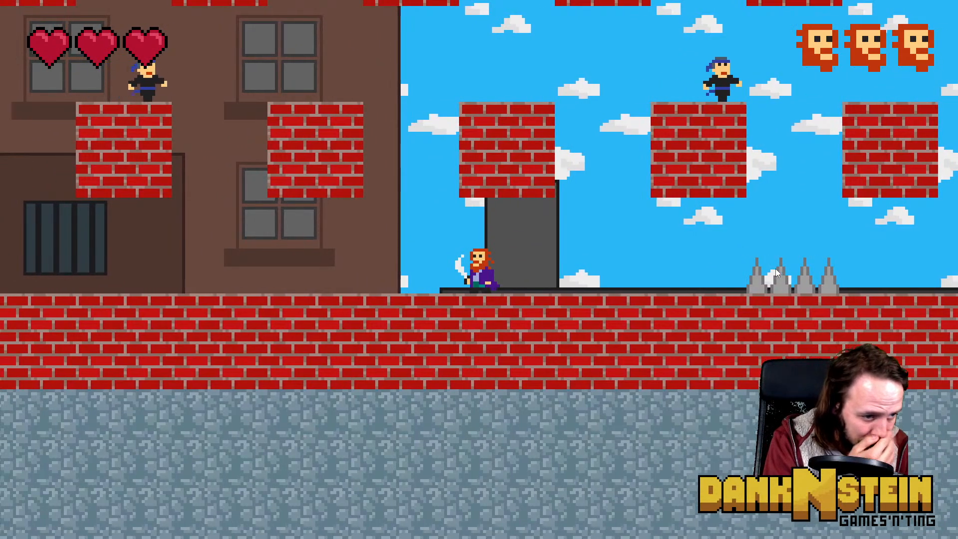
key(a)
key(a)
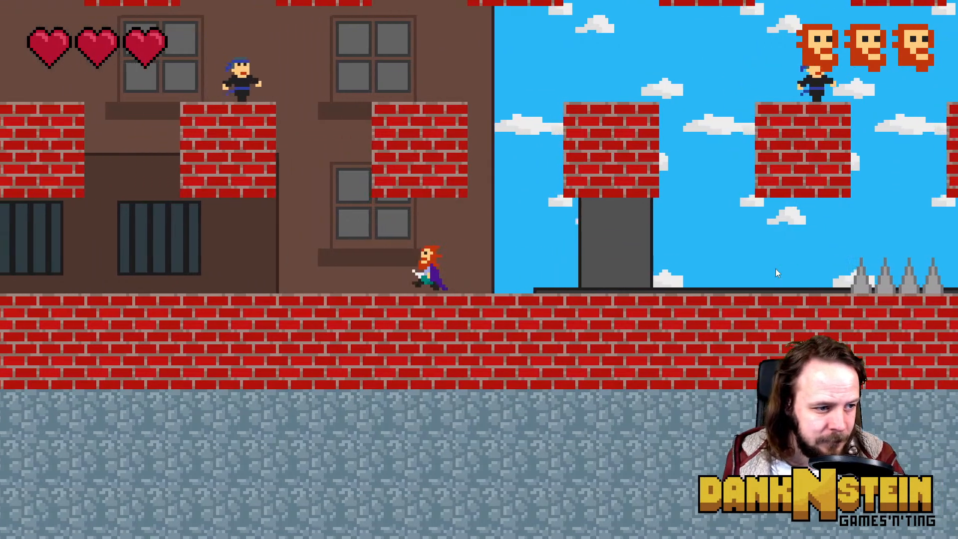
key(a)
key(space)
key(space)
key(space)
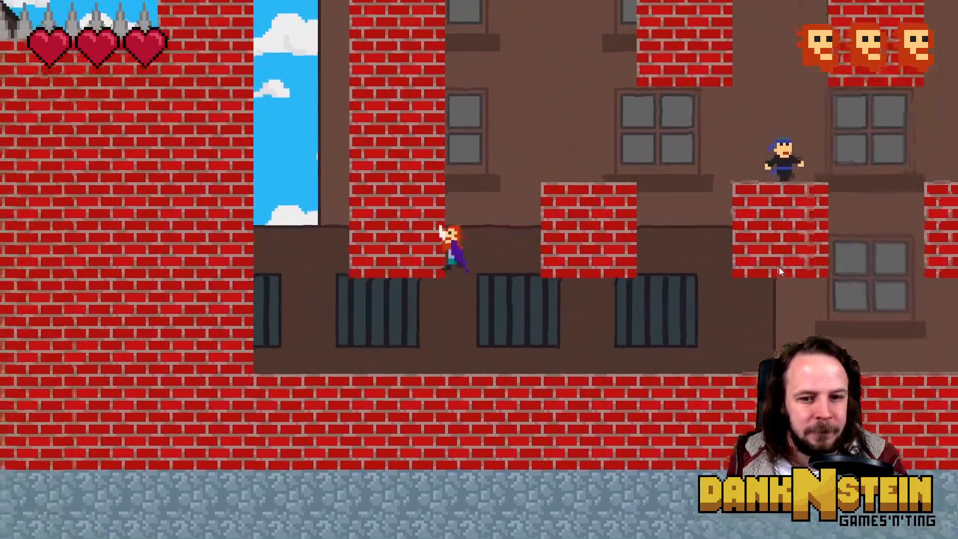
key(a)
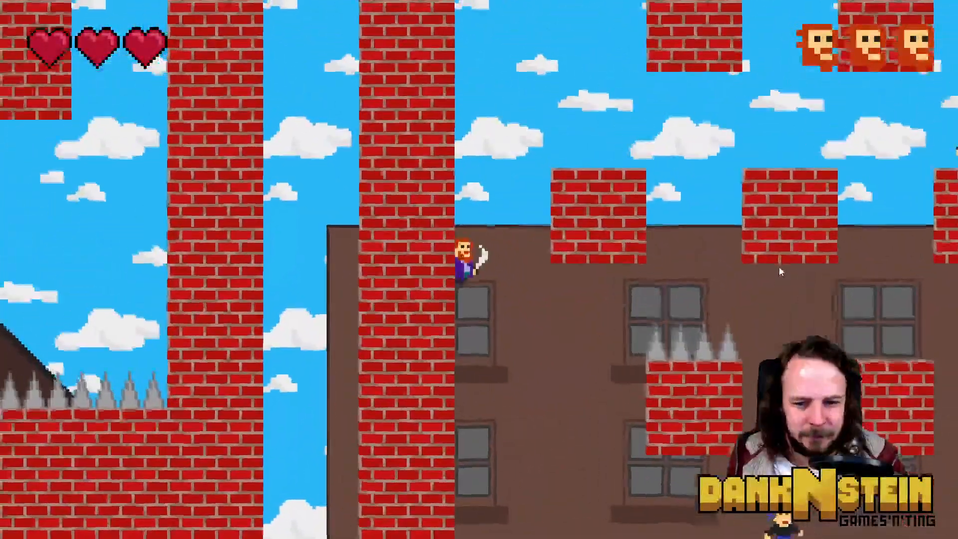
key(space)
key(space)
key(d)
key(d)
key(space)
key(space)
key(space)
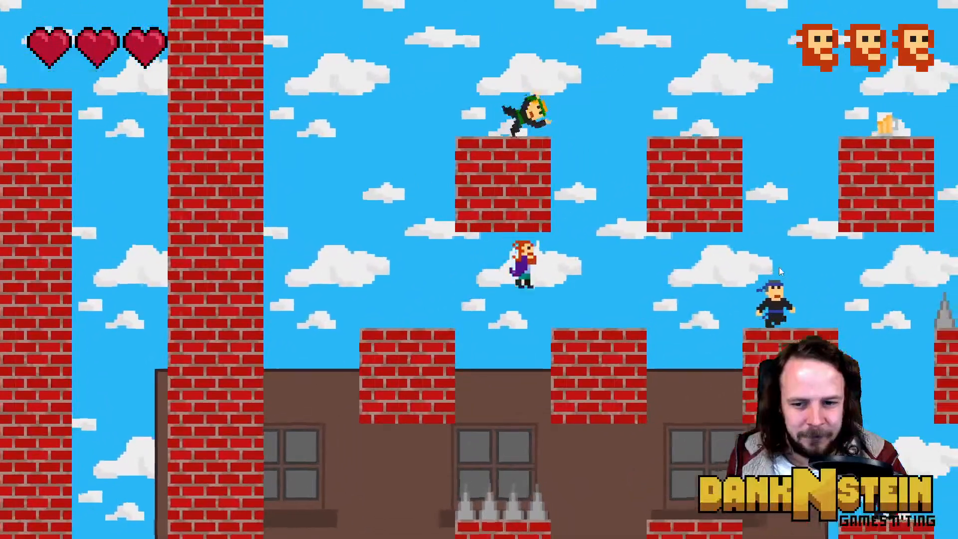
key(d)
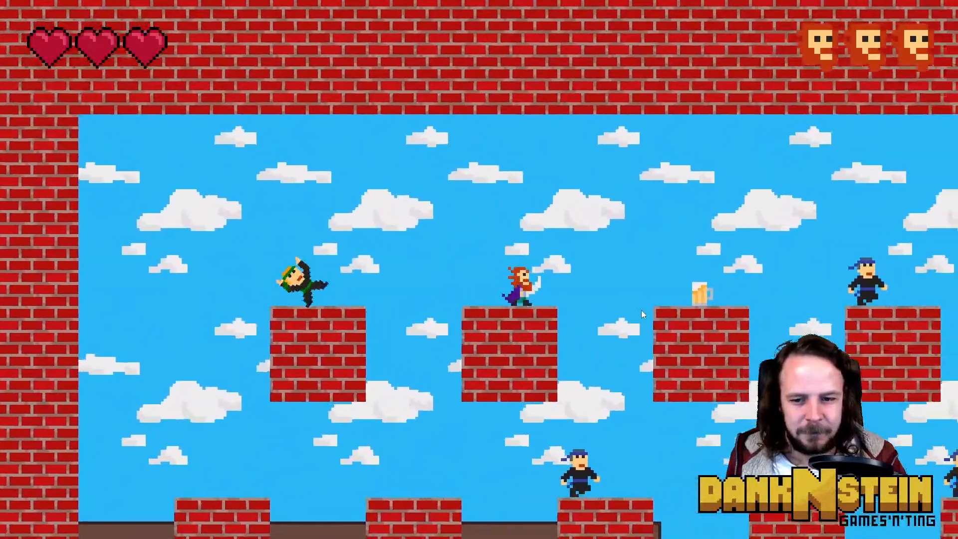
key(space)
click(701, 273)
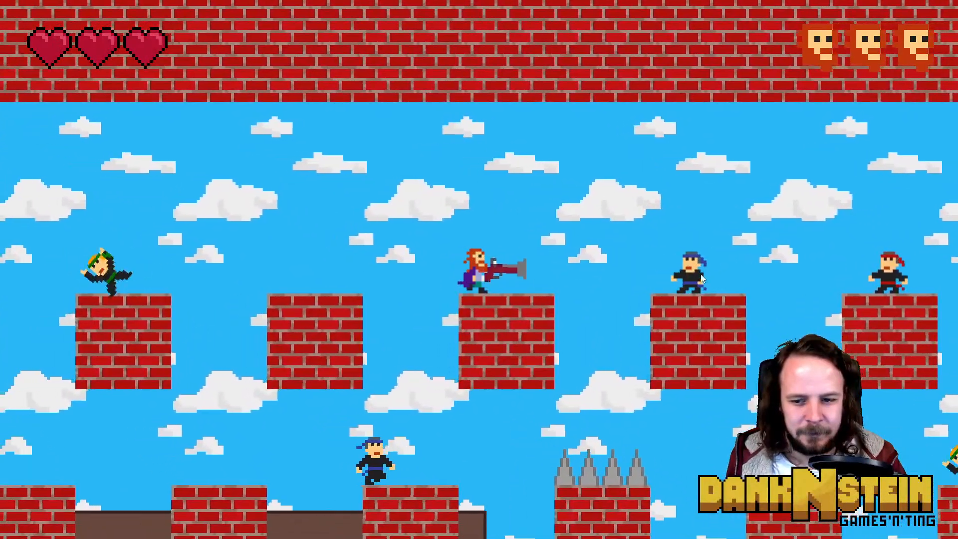
key(d)
click(702, 276)
key(d)
key(space)
key(d)
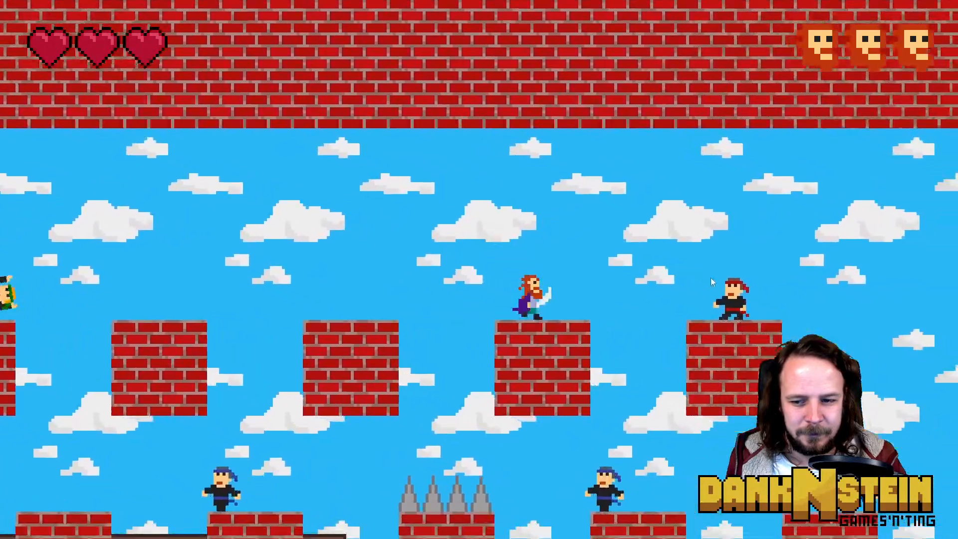
click(712, 277)
key(space)
key(d)
key(space)
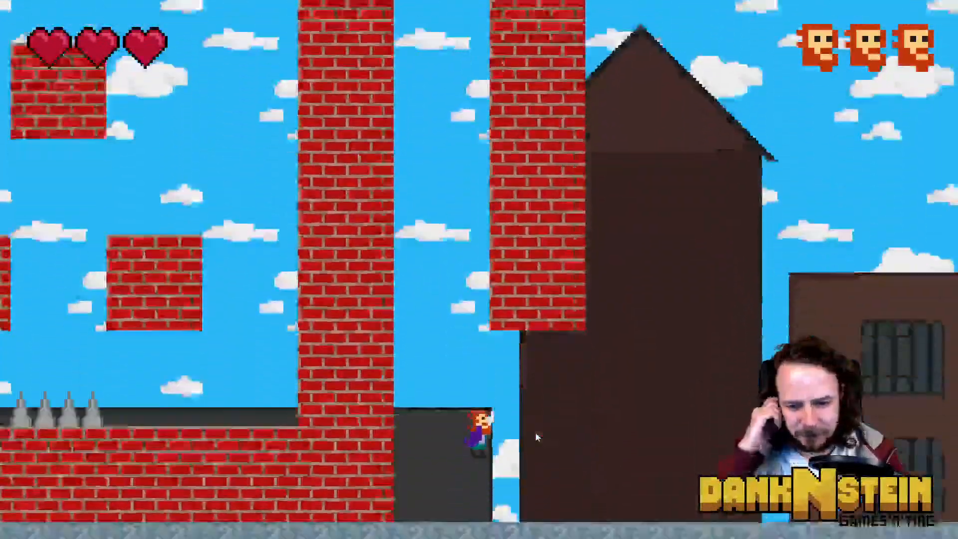
key(d)
key(d)
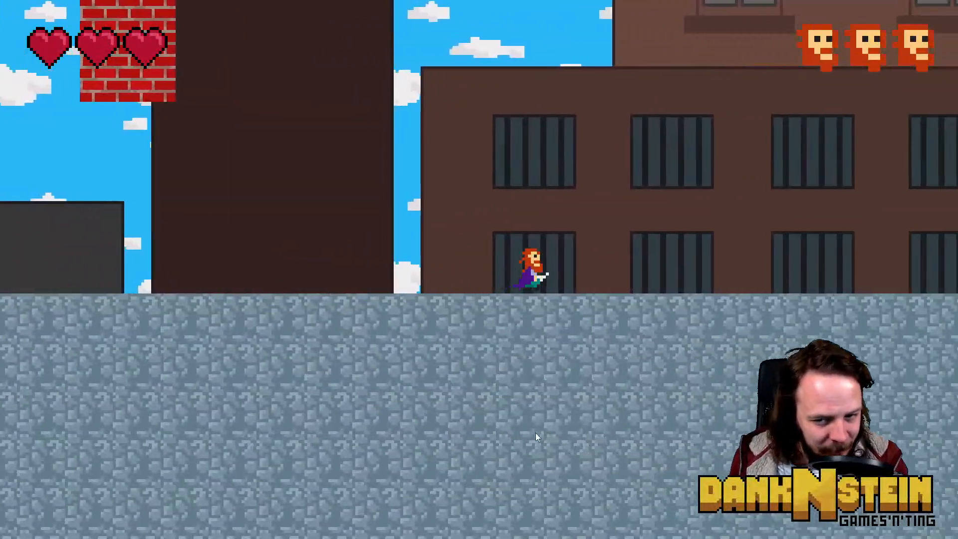
key(d)
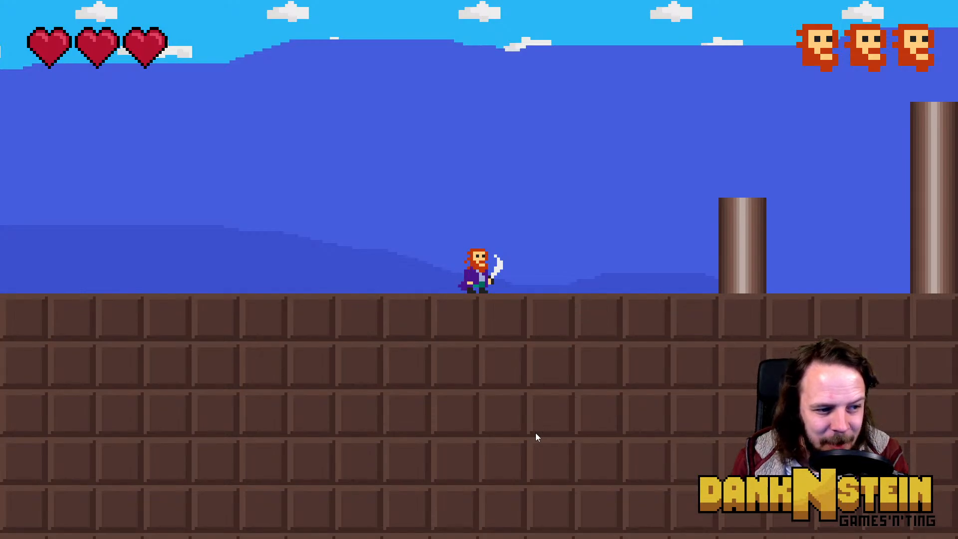
key(Right)
key(space)
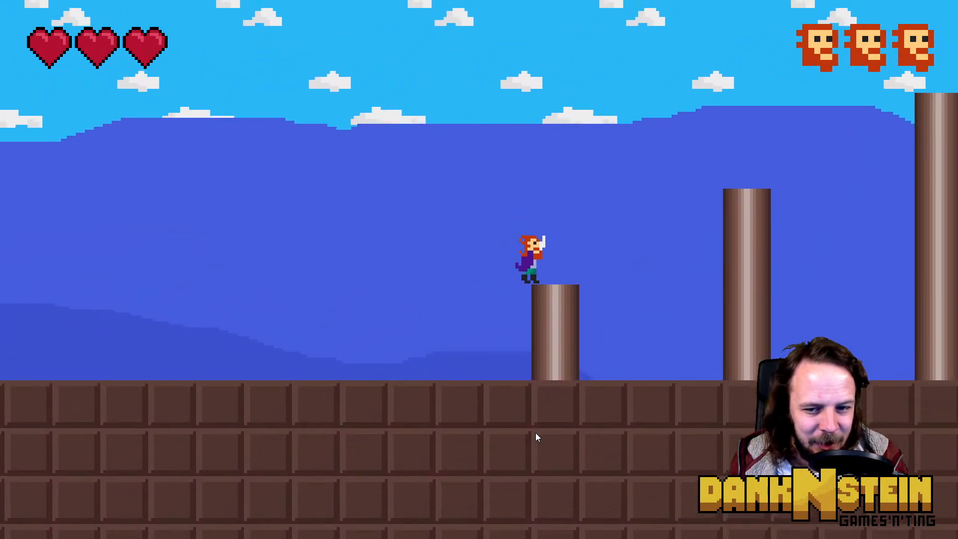
key(space)
key(space)
key(space)
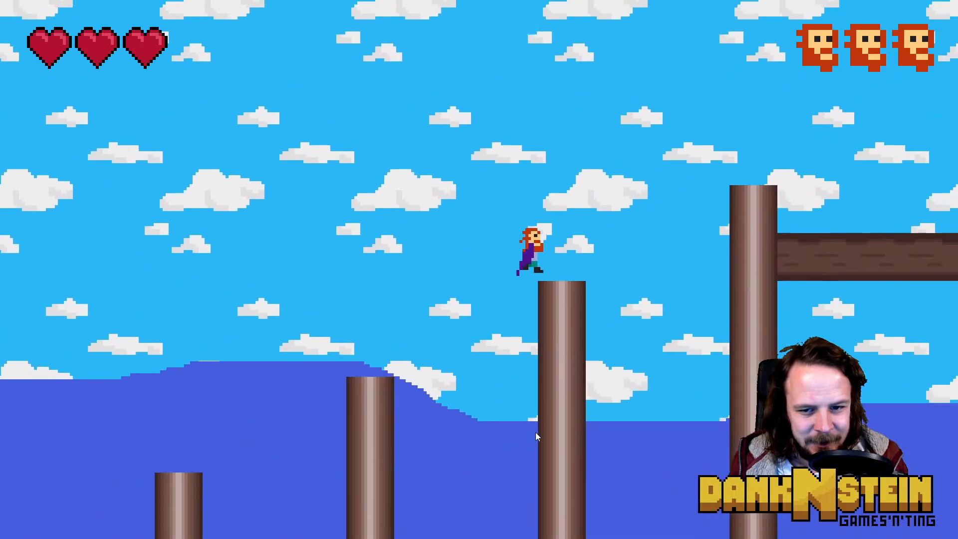
key(space)
click(708, 304)
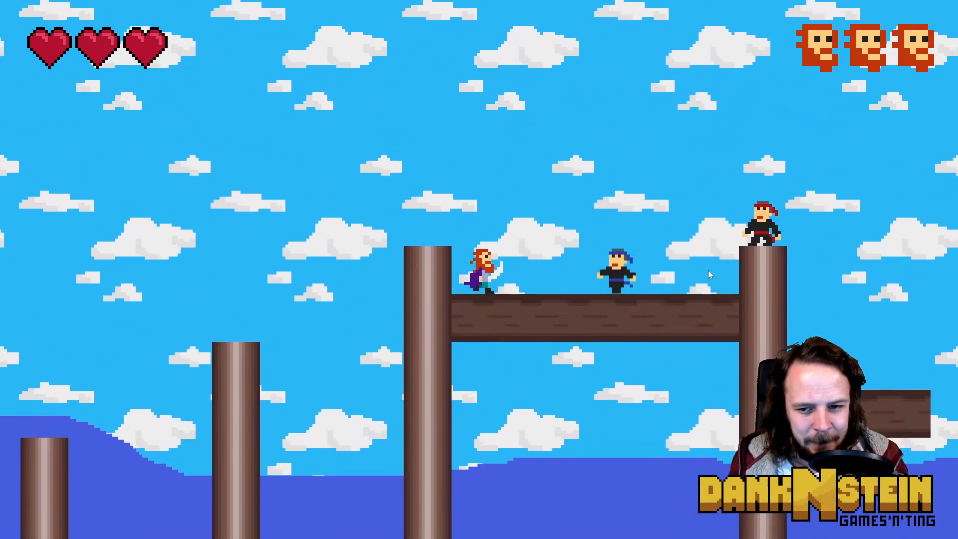
key(Right)
click(708, 270)
click(690, 210)
key(a)
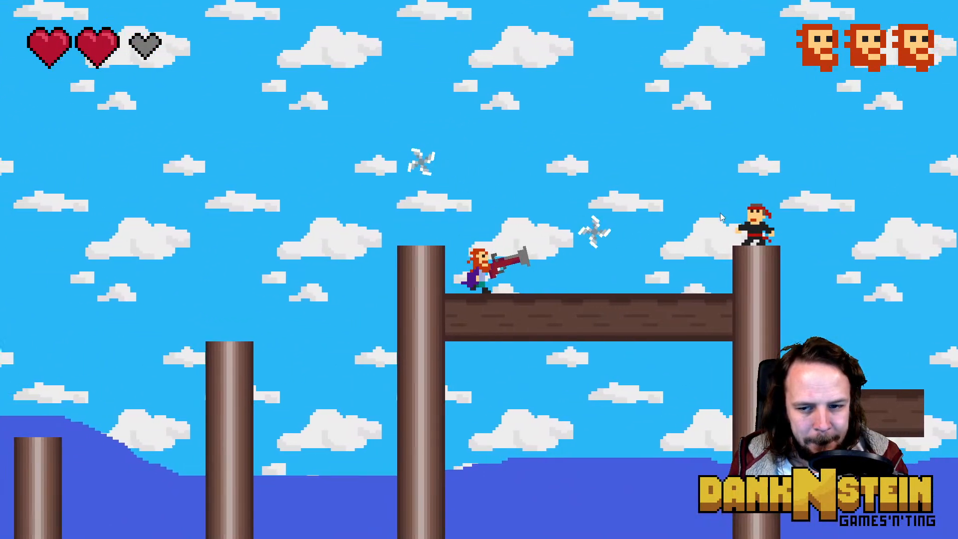
key(d)
click(702, 205)
key(d)
key(space)
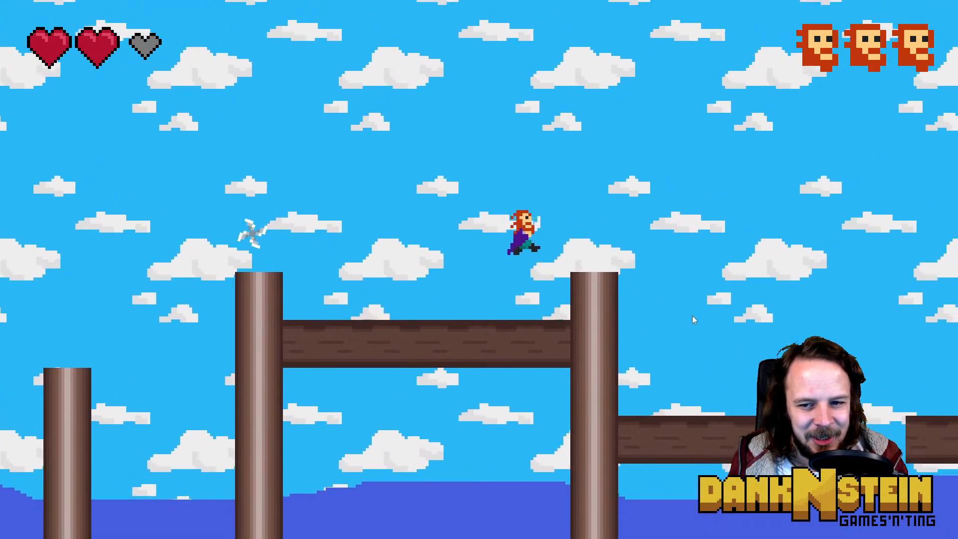
key(d)
key(space)
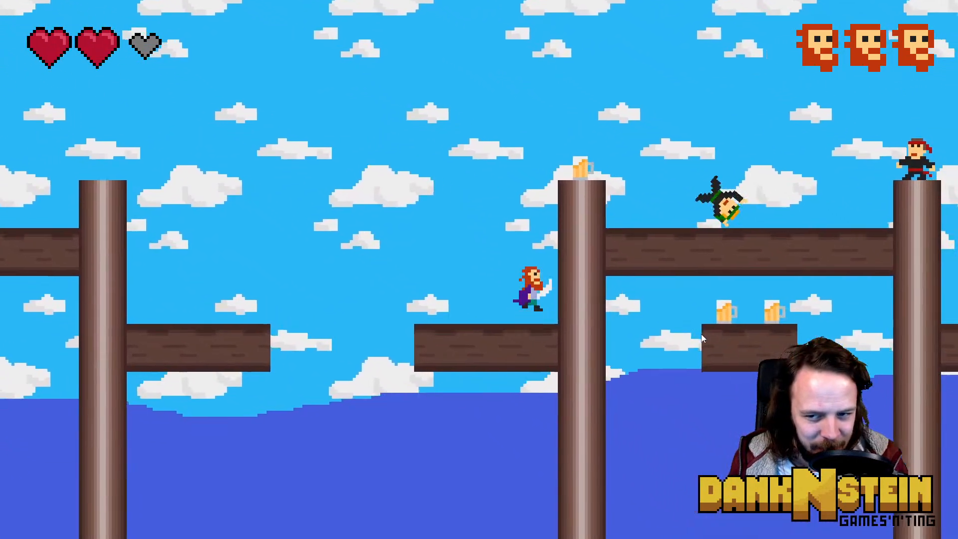
key(space)
key(space)
key(d)
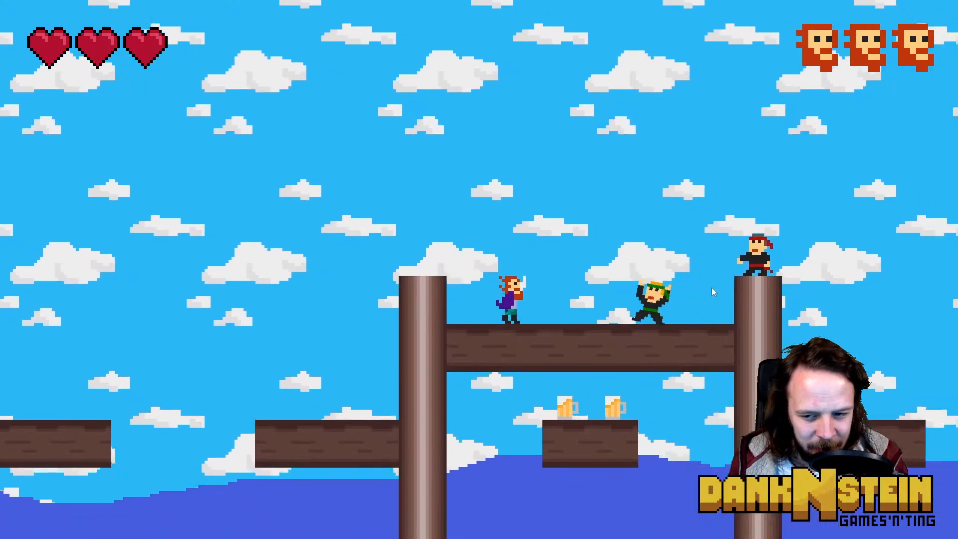
click(713, 288)
key(d)
click(712, 280)
key(d)
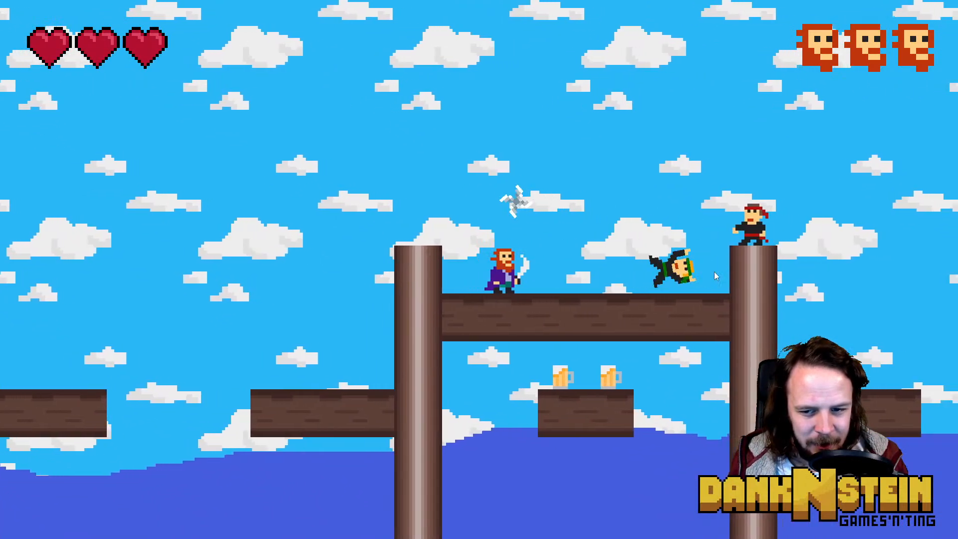
click(715, 272)
key(d)
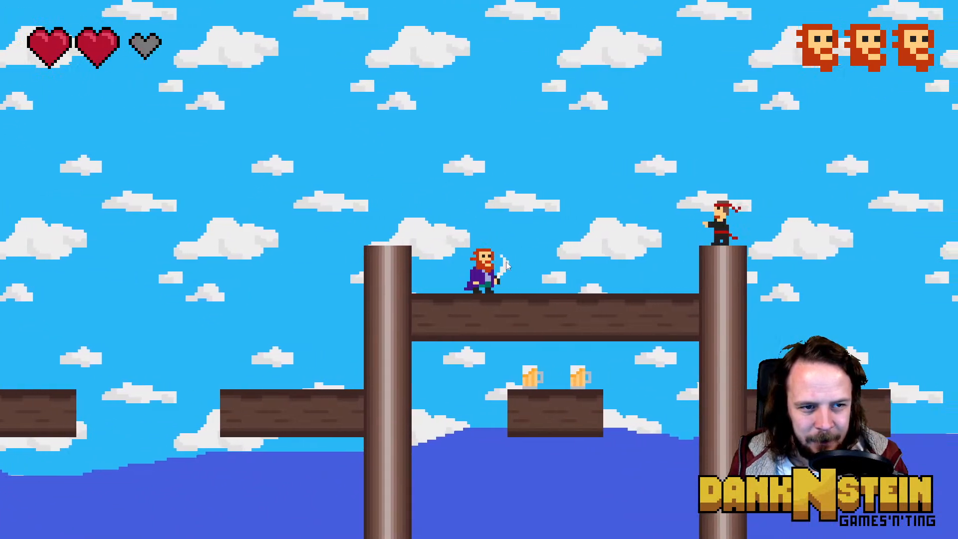
key(space)
key(a)
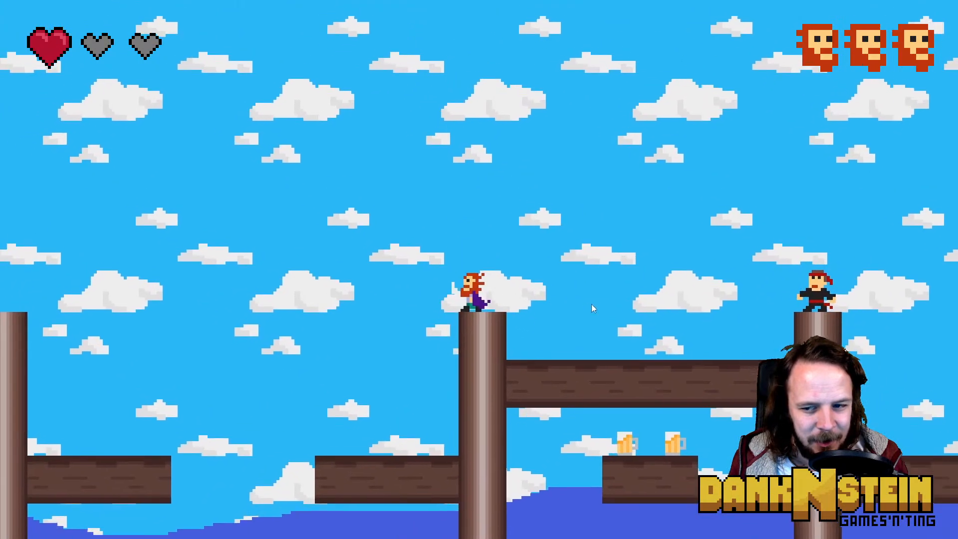
key(d)
key(space)
click(720, 370)
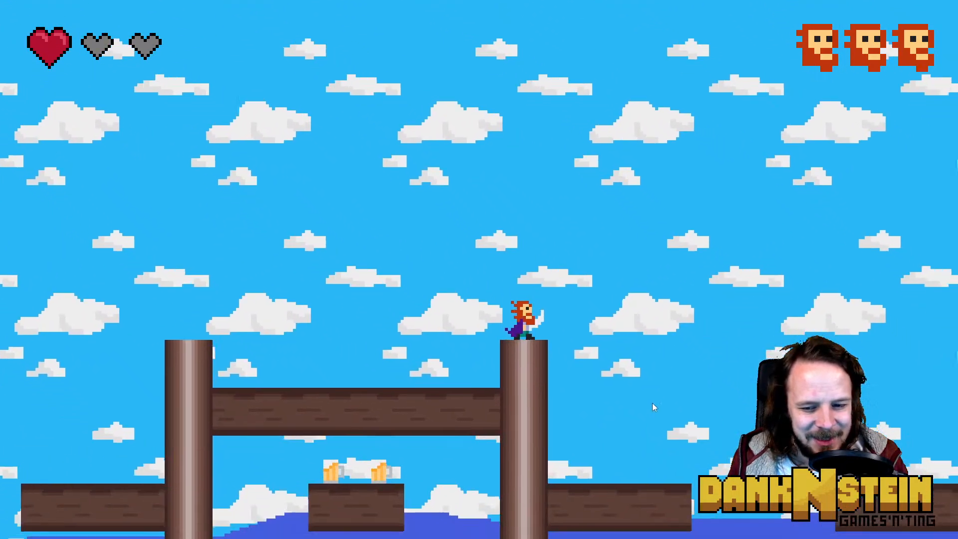
key(space)
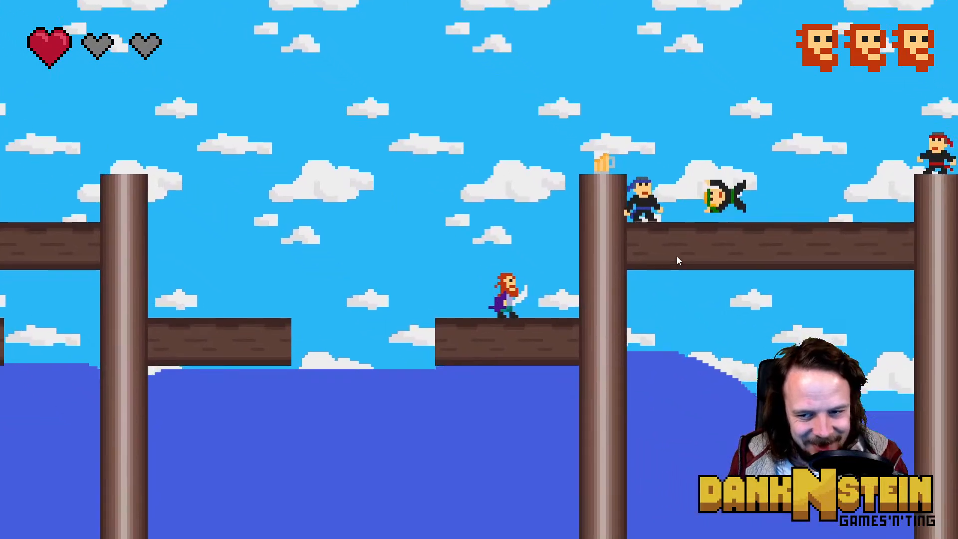
key(space)
key(space)
click(695, 330)
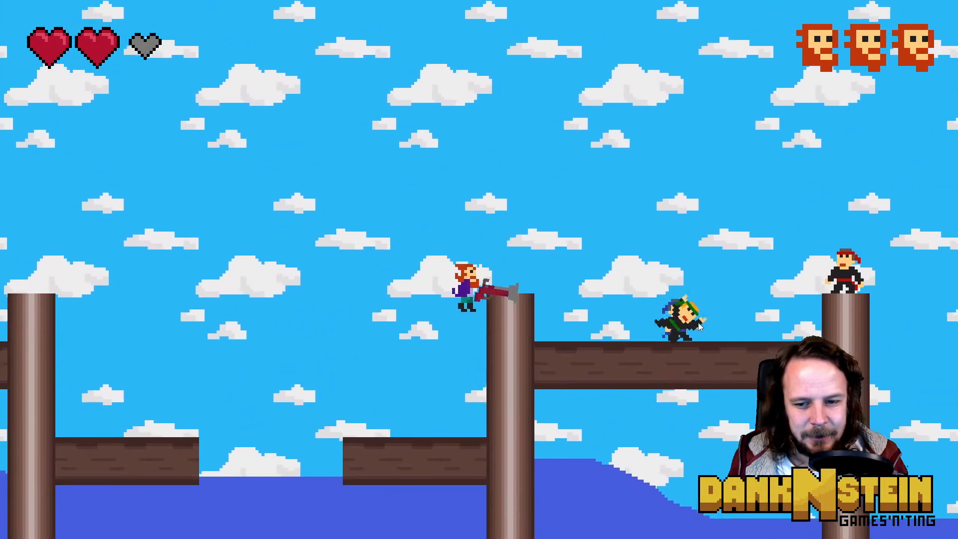
key(space)
click(705, 325)
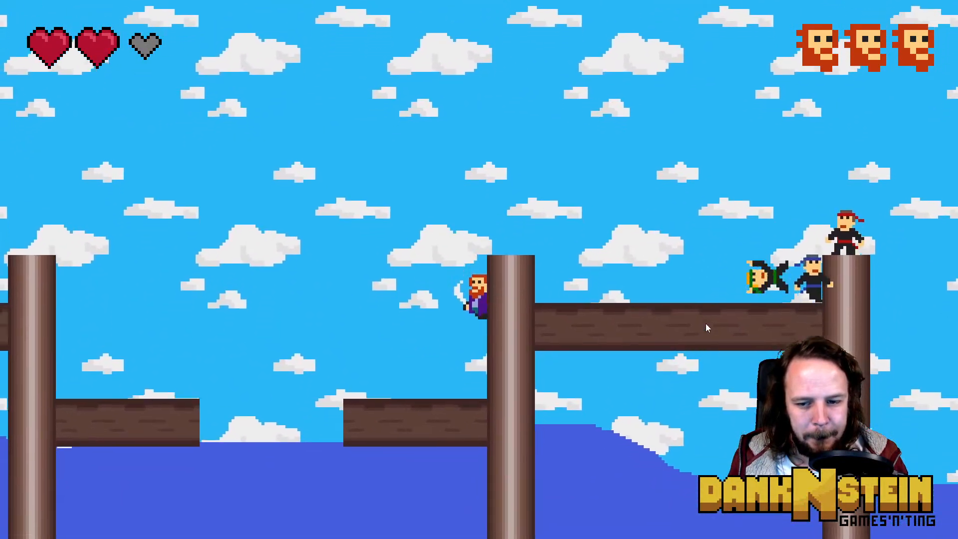
key(space)
click(706, 310)
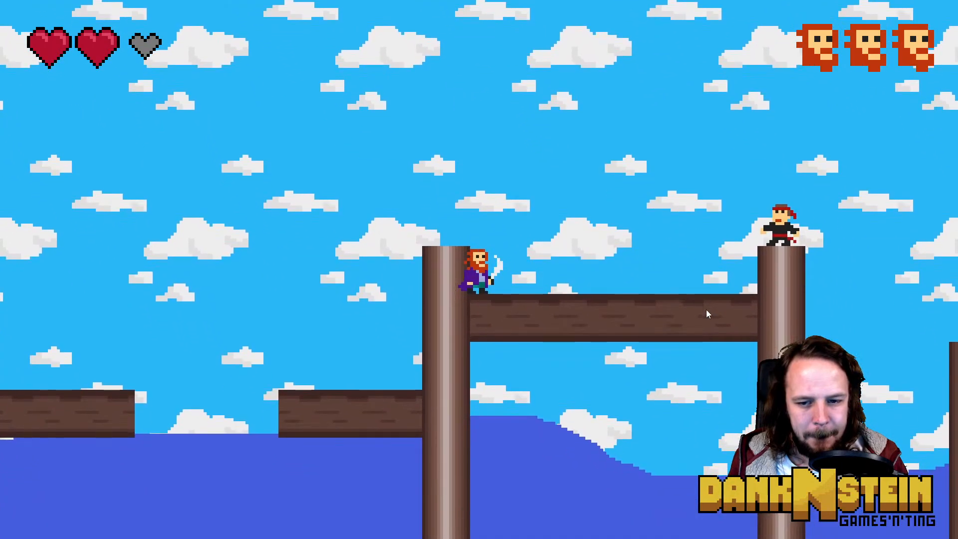
key(d)
click(673, 396)
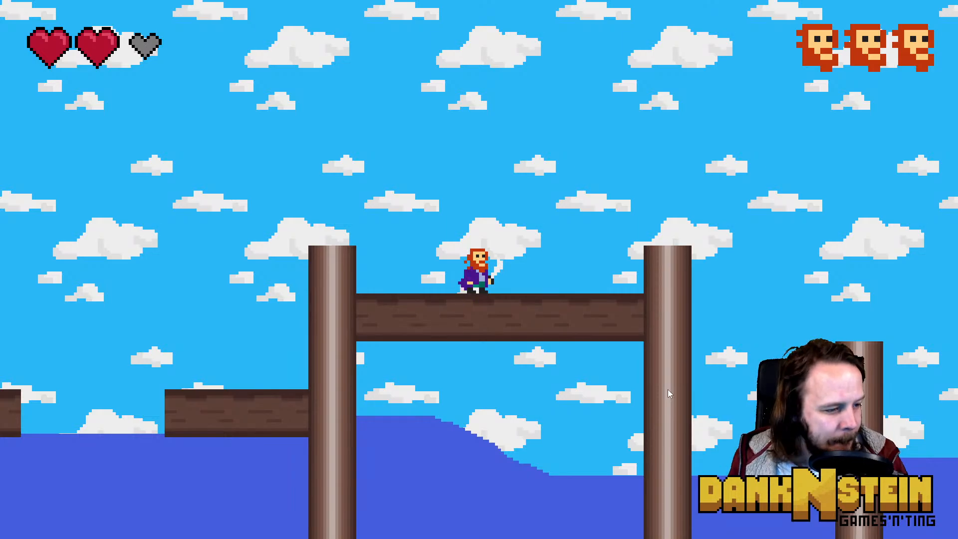
key(d)
key(space)
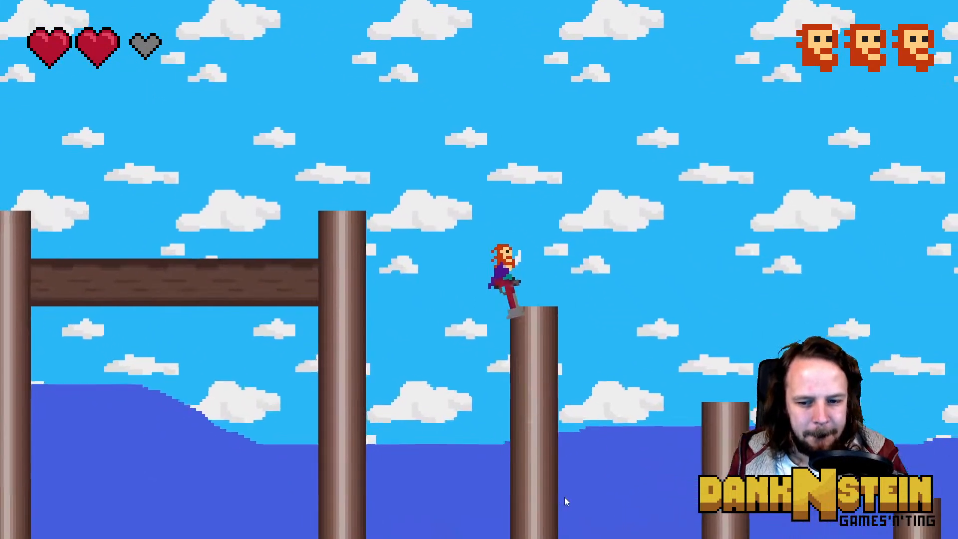
key(space)
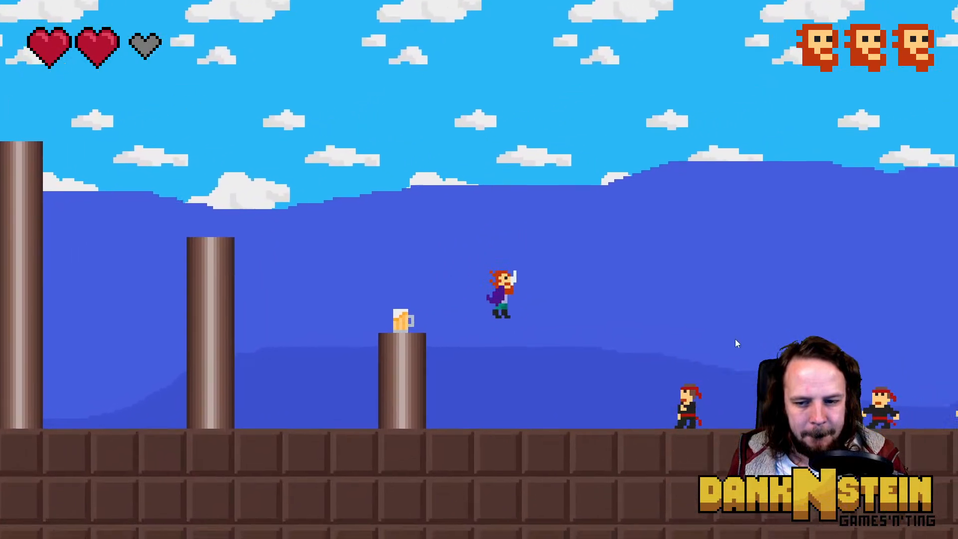
click(747, 298)
key(a)
key(space)
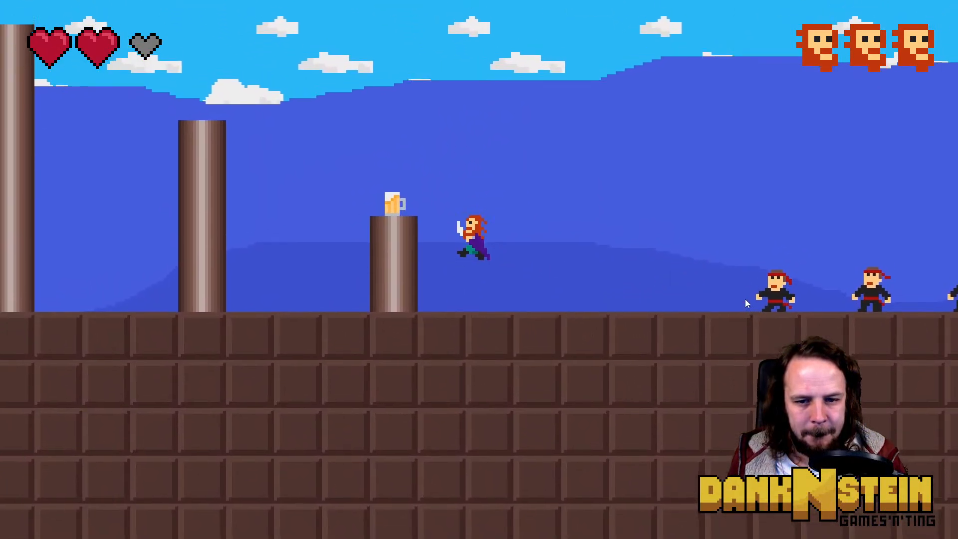
Playtest the first level by collecting the grog from the short pillar and shooting the red ninjas on the ground
key(space)
key(a)
key(d)
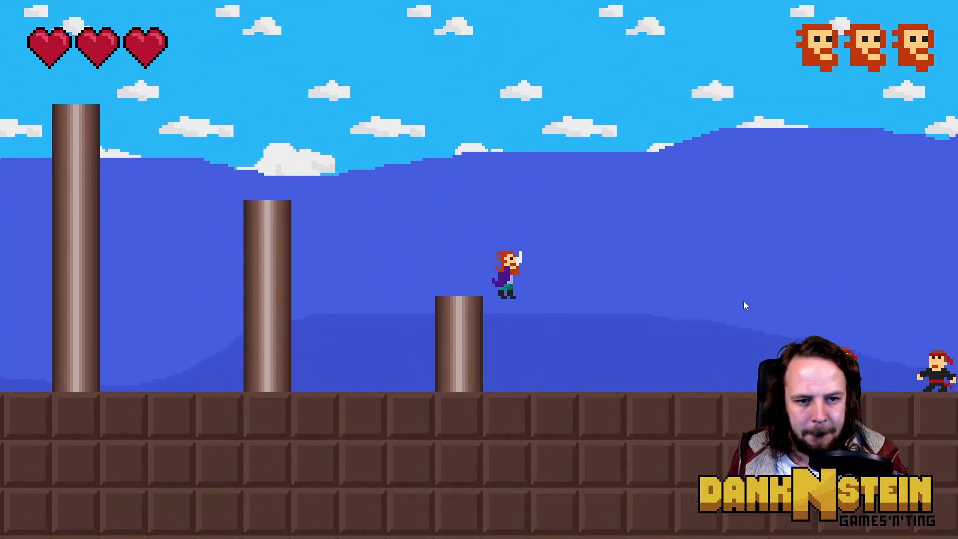
click(777, 292)
click(777, 270)
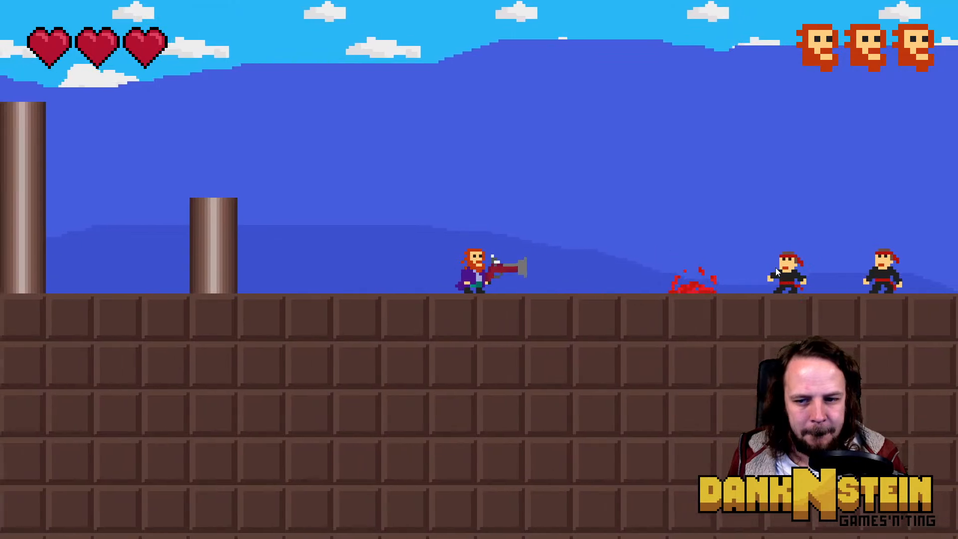
click(776, 268)
click(774, 267)
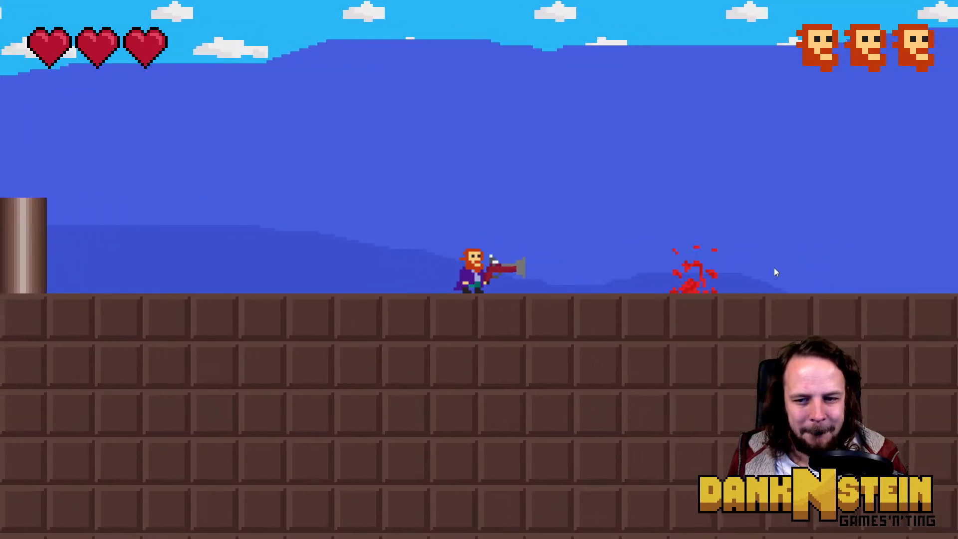
Run to the treasure chest to complete the level, and test the start of the following level
key(d)
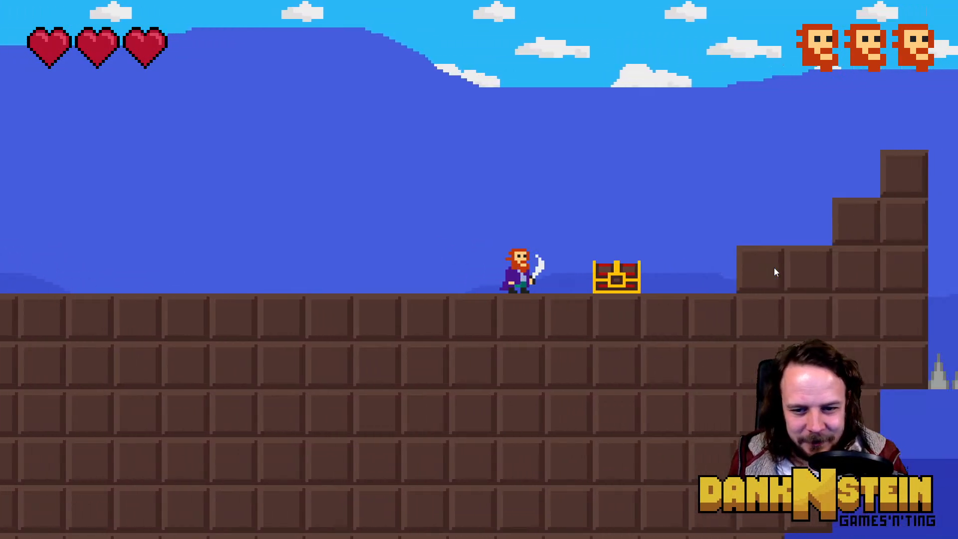
key(d)
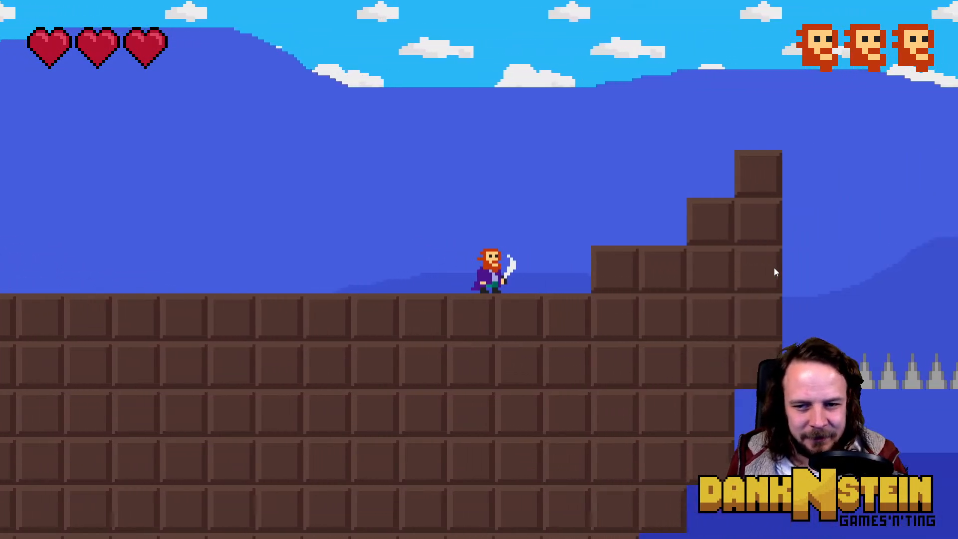
key(r)
key(d)
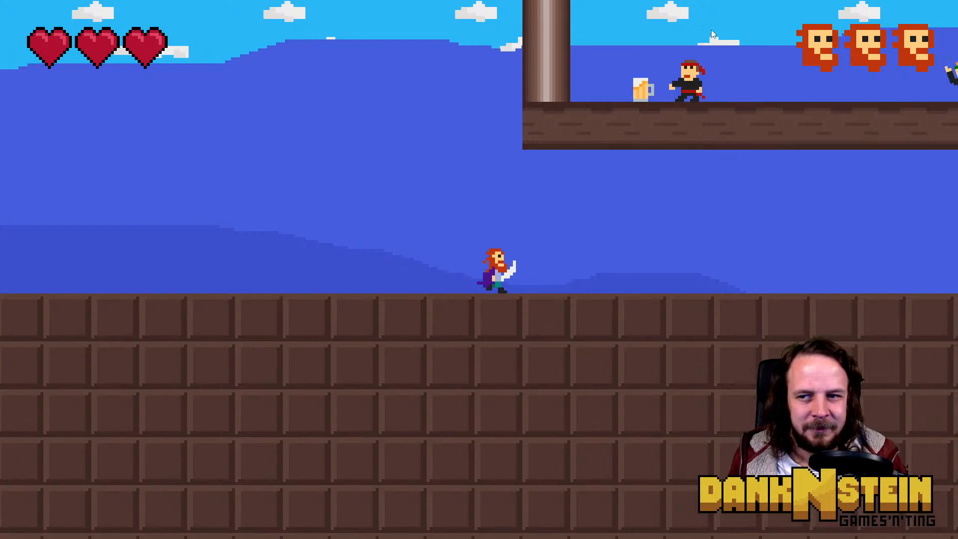
click(652, 49)
key(a)
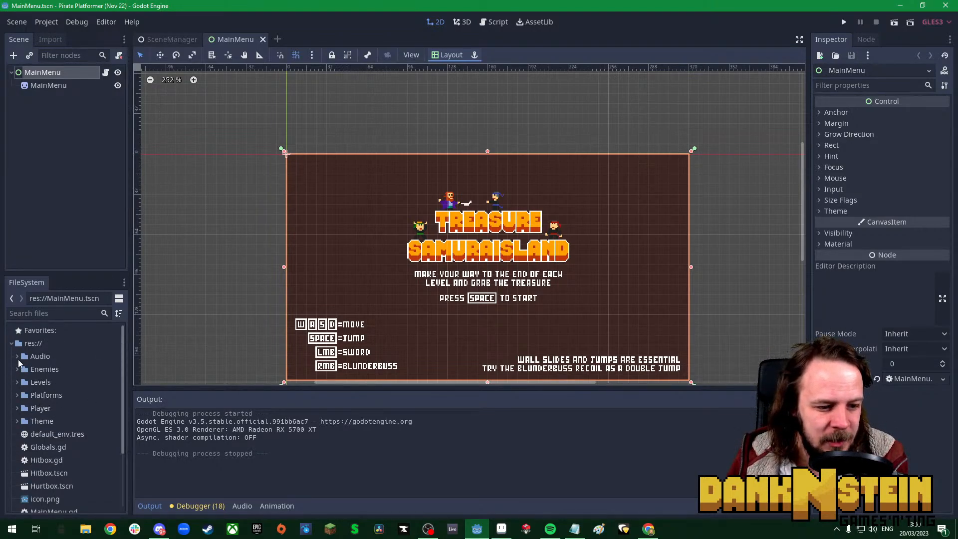
Open the 3-1.tscn level scene from the Levels folder, survey its layout and run it
scroll(91, 399, down, 3)
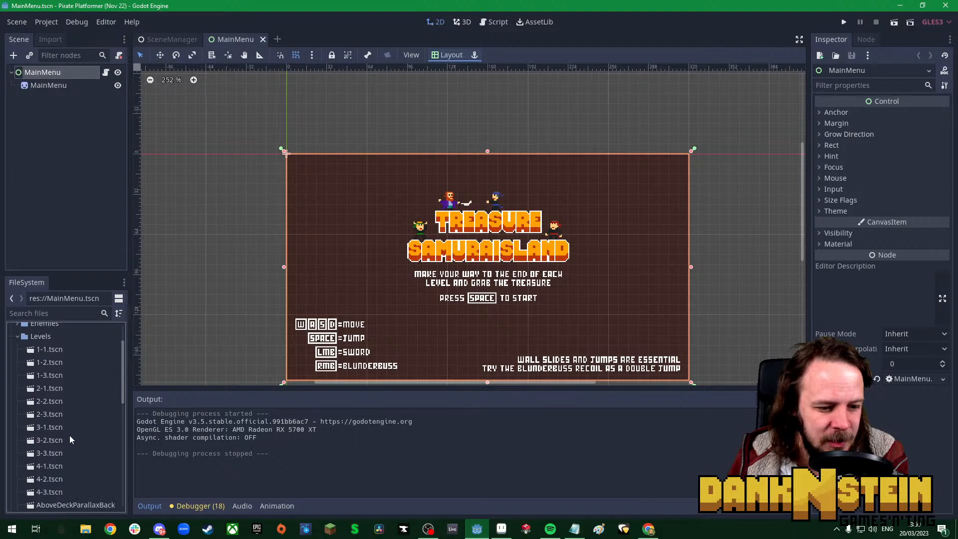
double_click(53, 428)
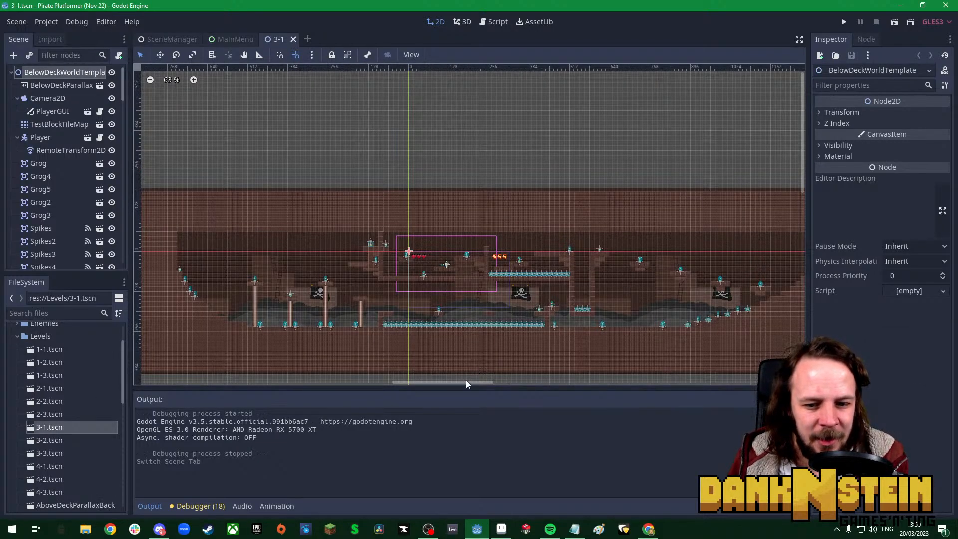
drag(469, 382, 496, 383)
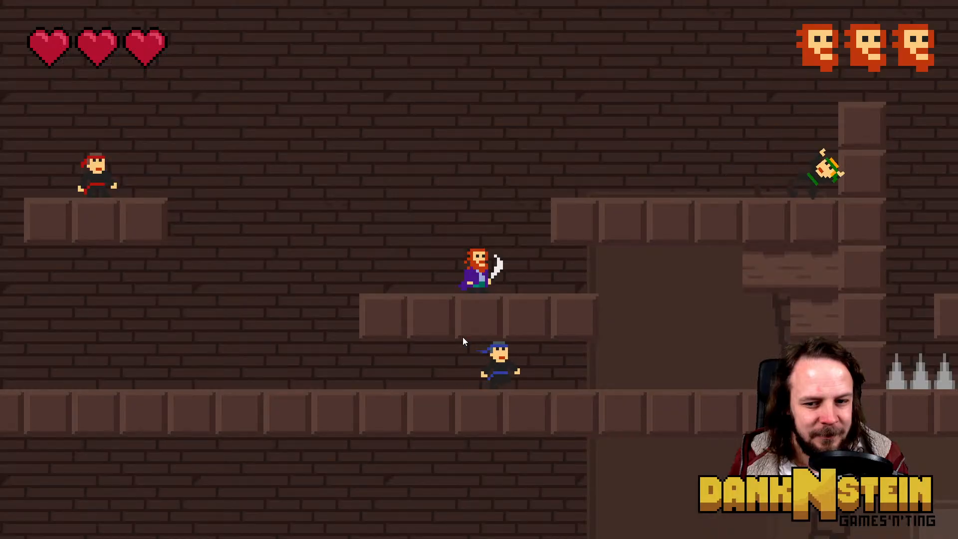
Jump to the upper platform in level 3-1 and fight the green ninja with the sword and blunderbuss
click(463, 300)
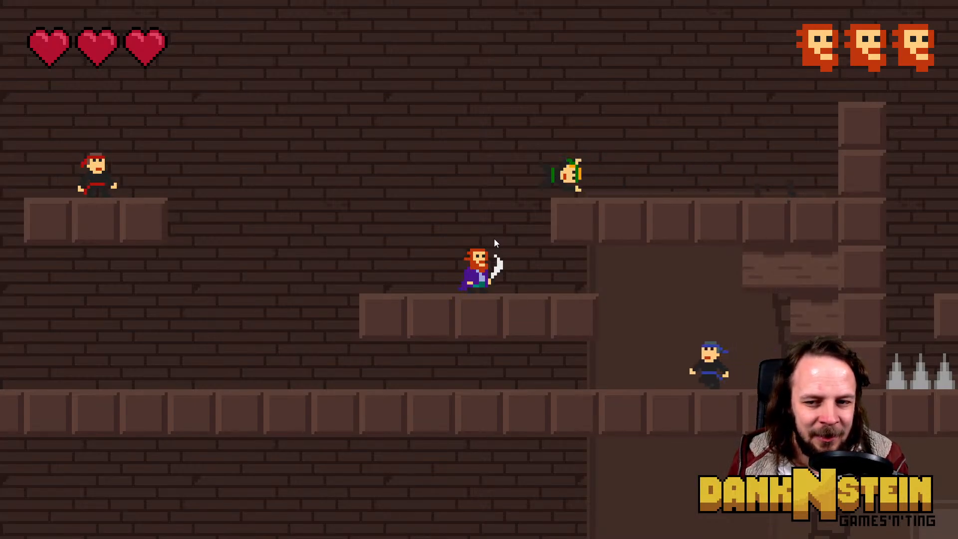
key(space)
click(676, 244)
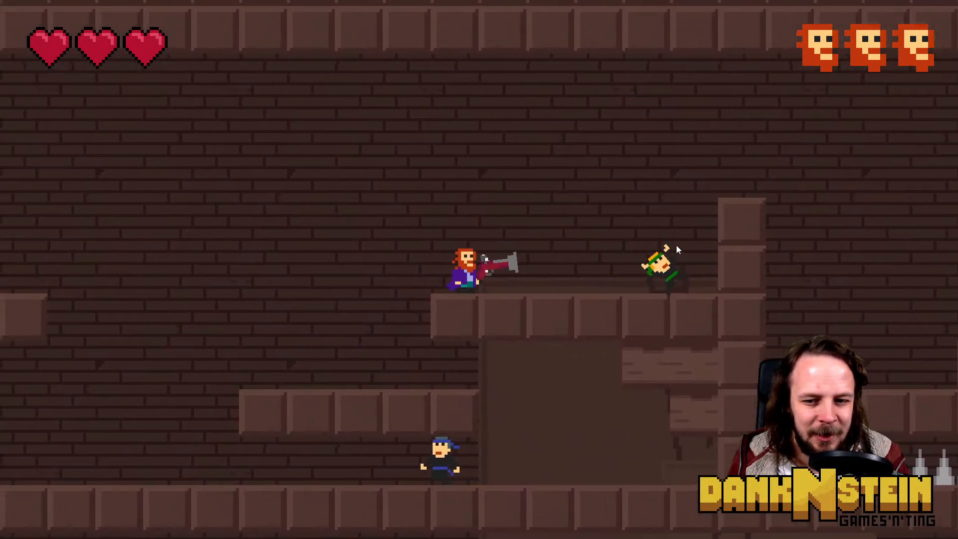
click(666, 260)
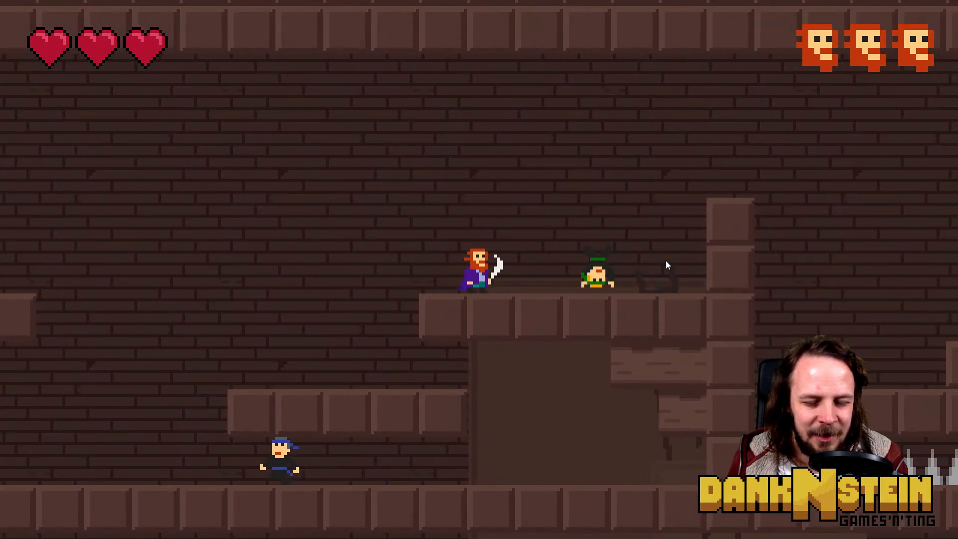
click(666, 261)
Drop back to the lower platform and shoot the blue ninja near the block wall with the blunderbuss
key(a)
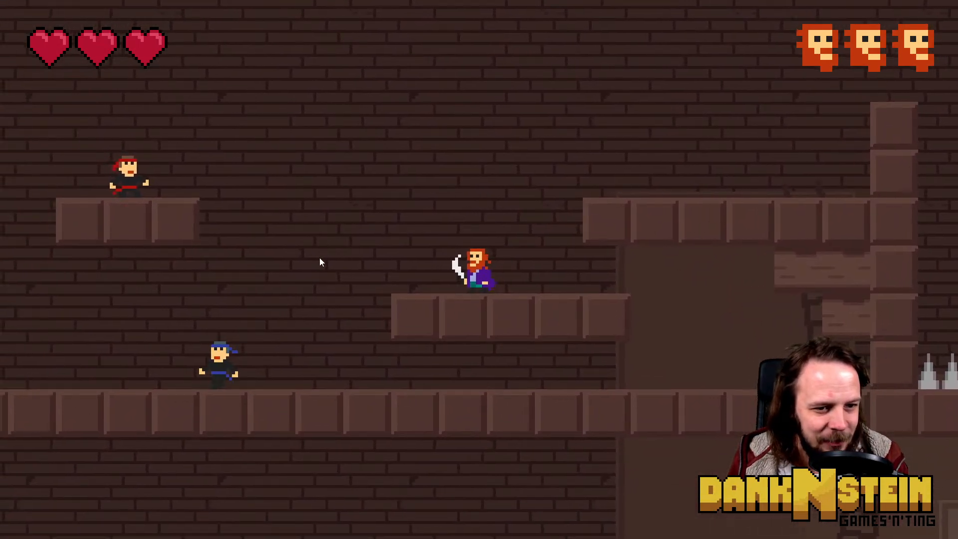
key(a)
key(space)
click(257, 213)
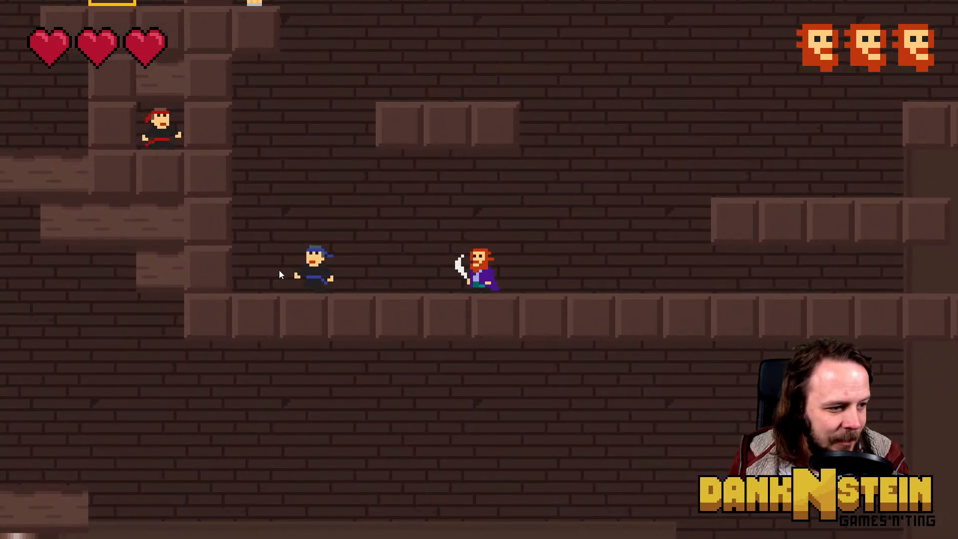
right_click(280, 270)
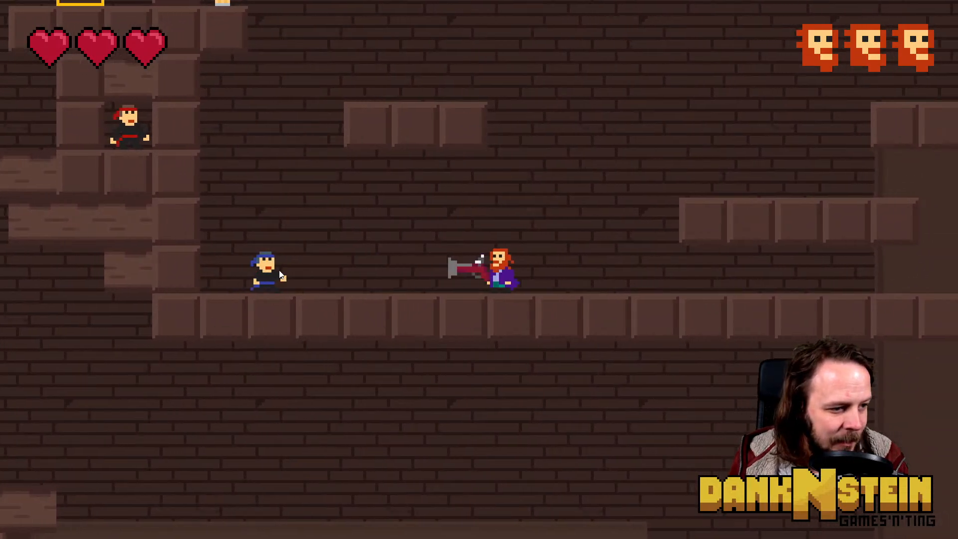
key(a)
right_click(280, 271)
key(a)
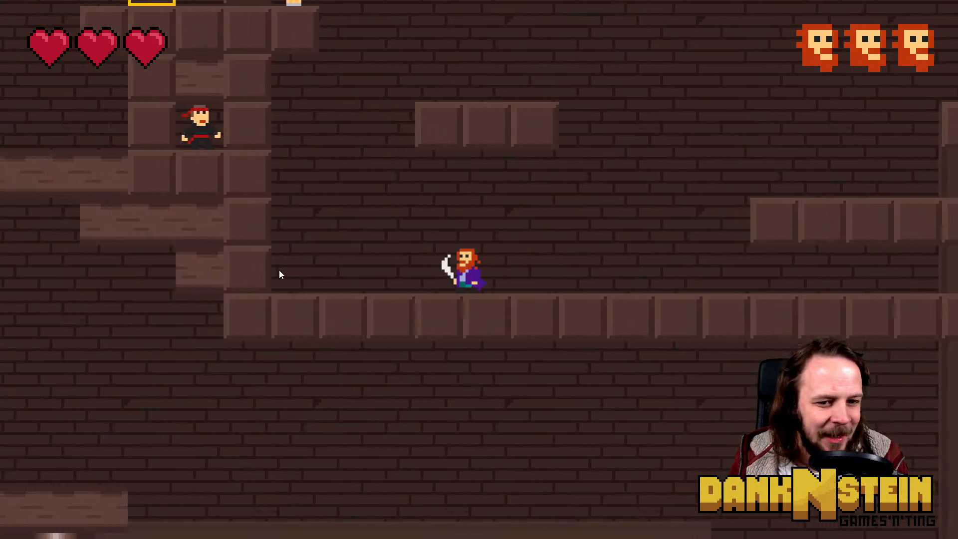
Dodge the shurikens and attack the red ninja in the block alcove beneath the treasure chest
key(space)
key(d)
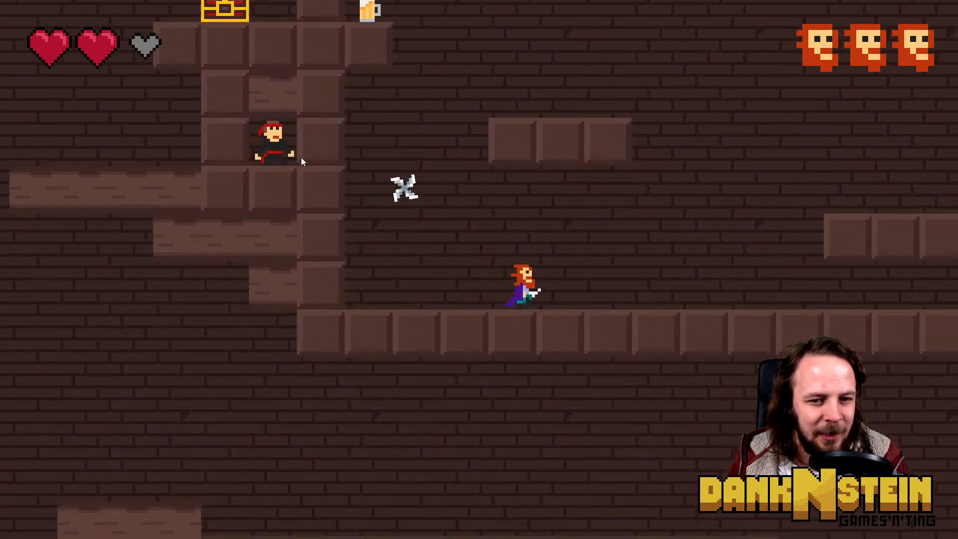
key(a)
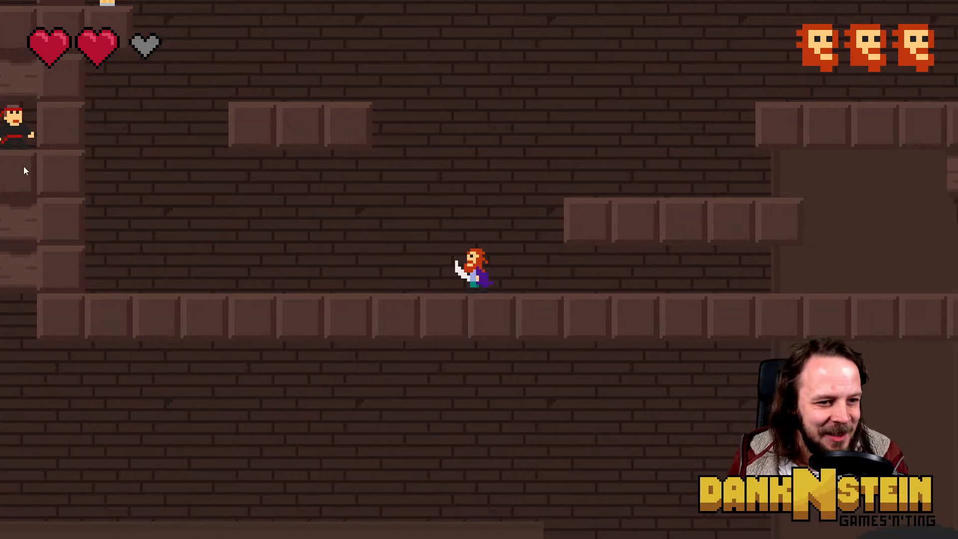
click(181, 129)
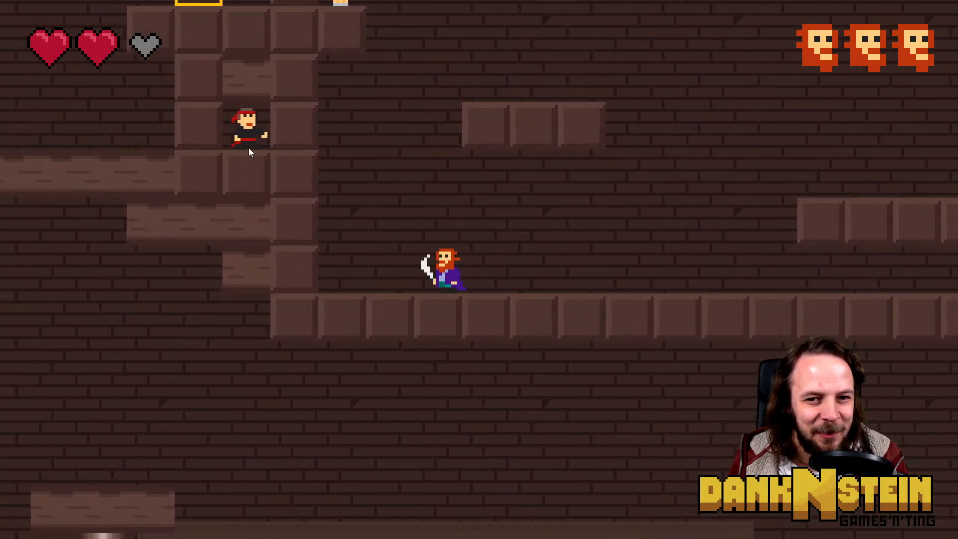
key(d)
click(282, 160)
key(space)
key(a)
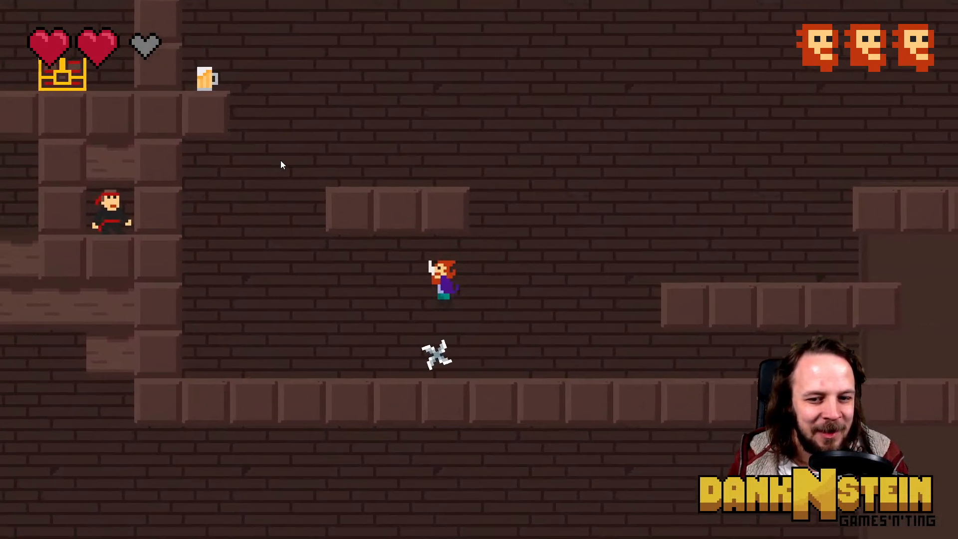
click(277, 155)
key(d)
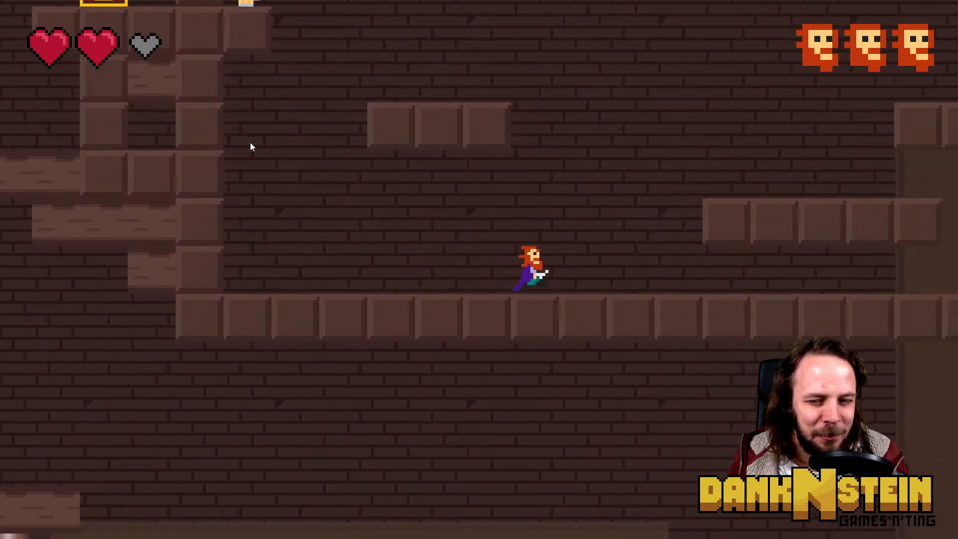
Climb to the ledge beside the treasure chest using jumps and blunderbuss recoil, and collect the grog
key(space)
key(a)
key(space)
right_click(329, 331)
right_click(328, 331)
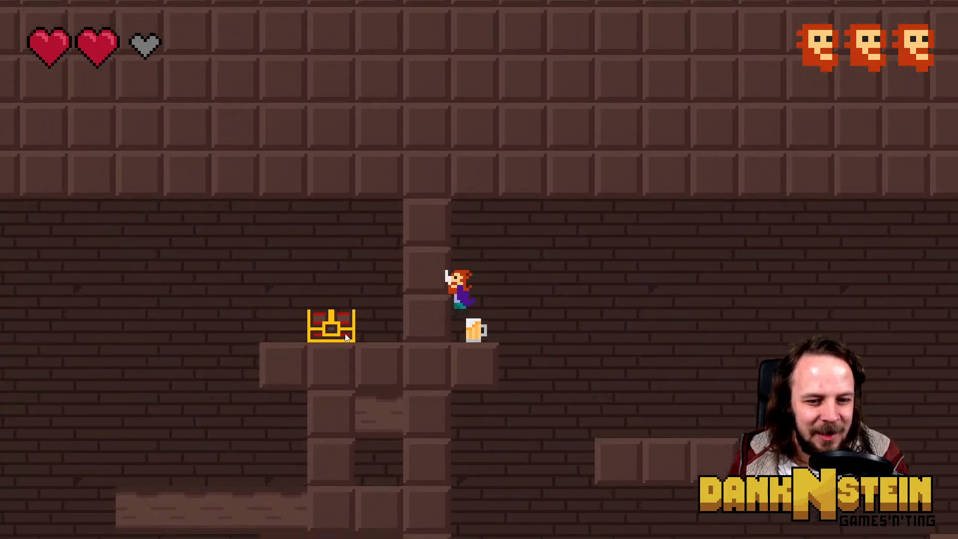
key(d)
key(space)
key(d)
key(space)
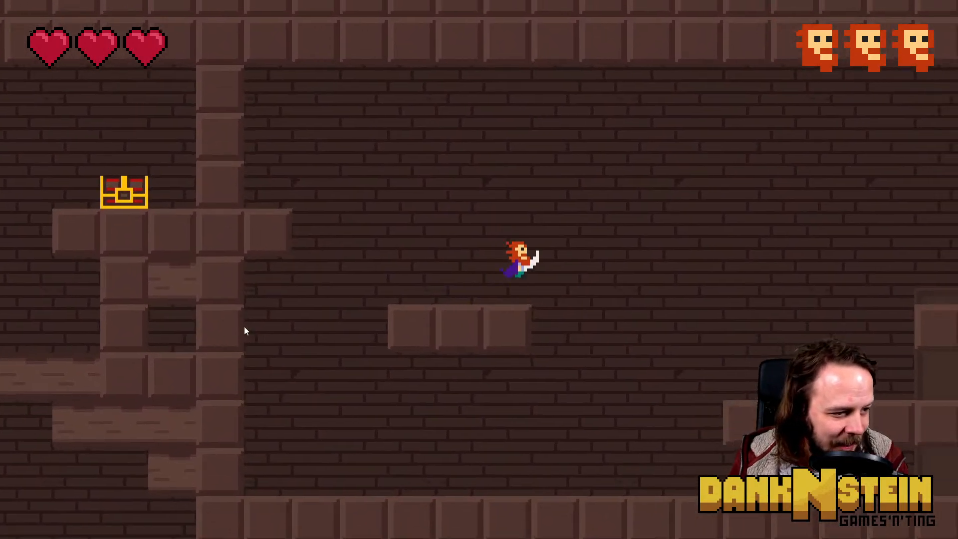
Cross back over the platforms and clear the block wall to land on the steps above the spikes
key(space)
key(d)
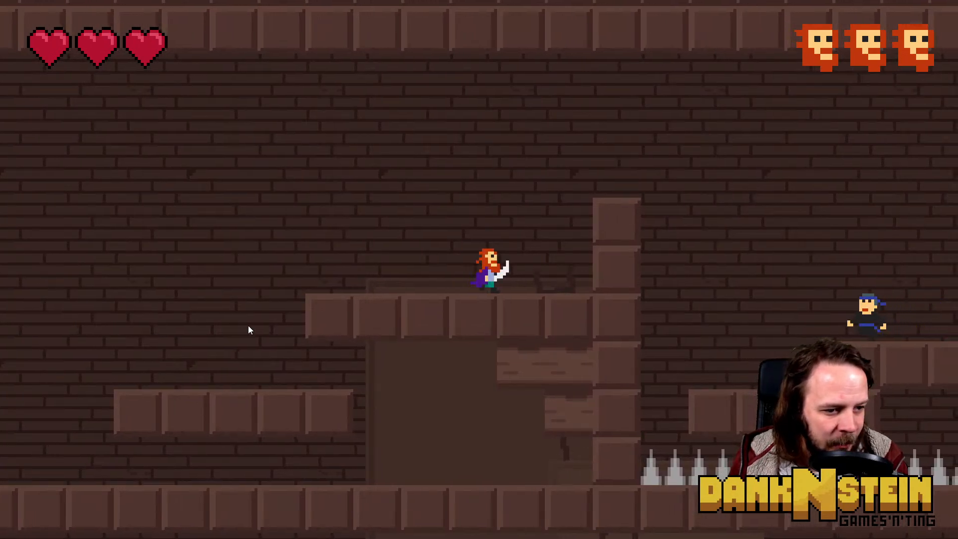
key(d)
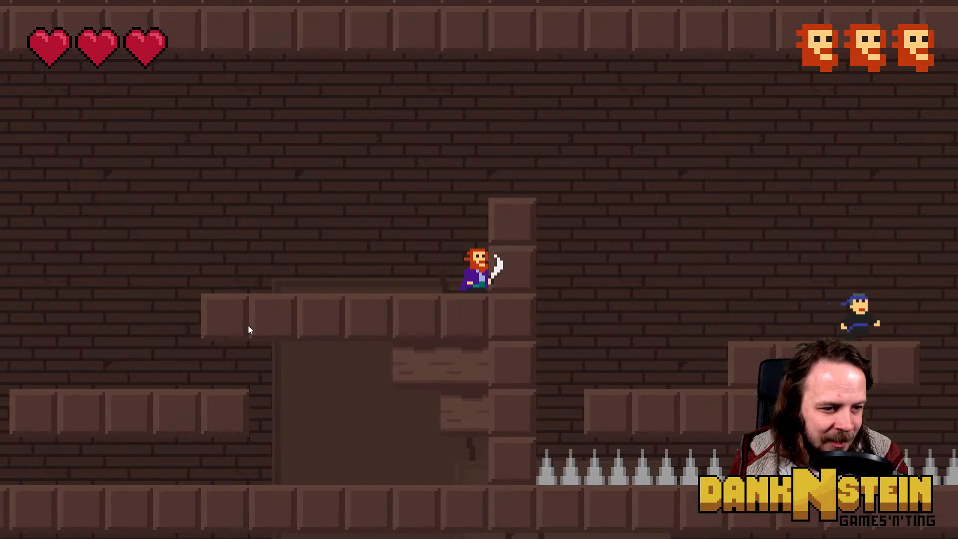
key(space)
key(d)
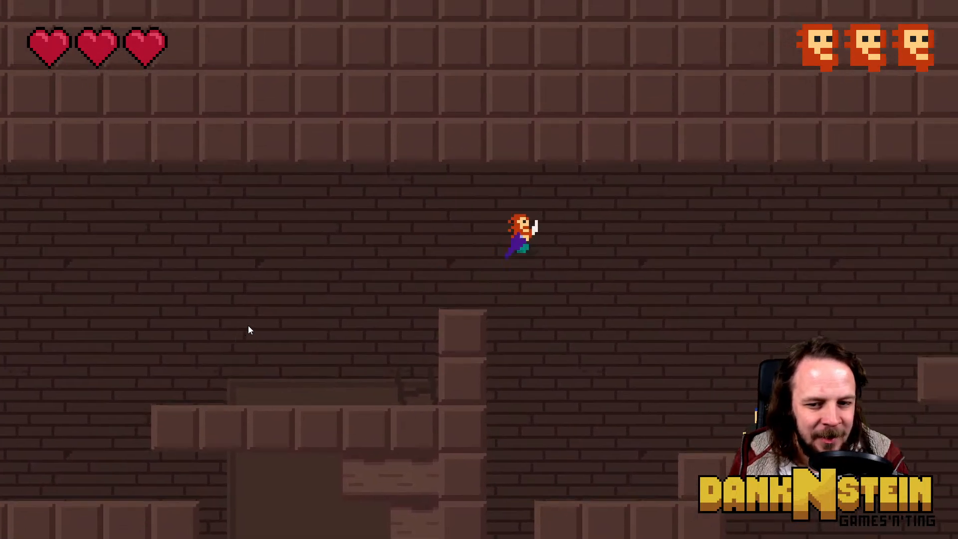
key(2)
key(d)
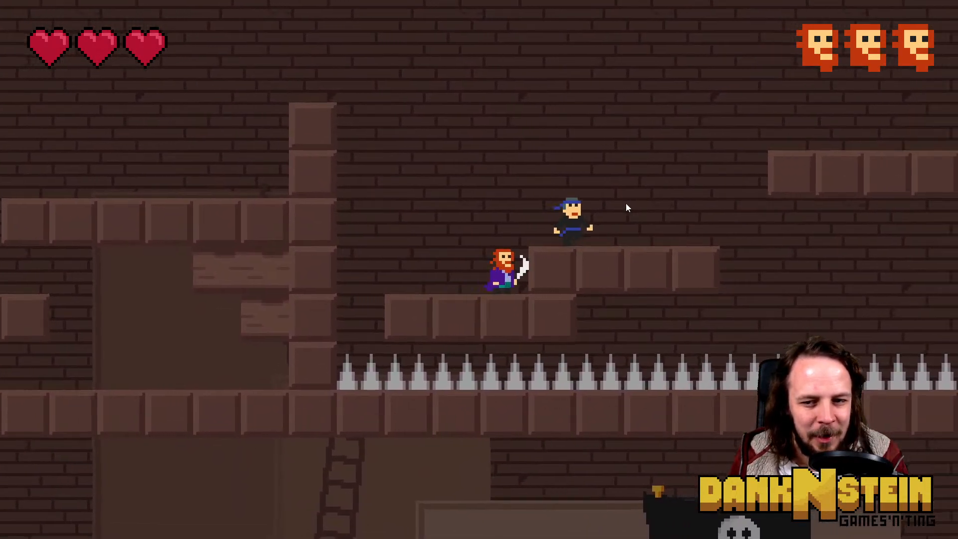
Attack the blue ninja on the stepped platforms and jump over the spikes toward the higher ledge
click(626, 203)
key(space)
key(d)
key(space)
key(a)
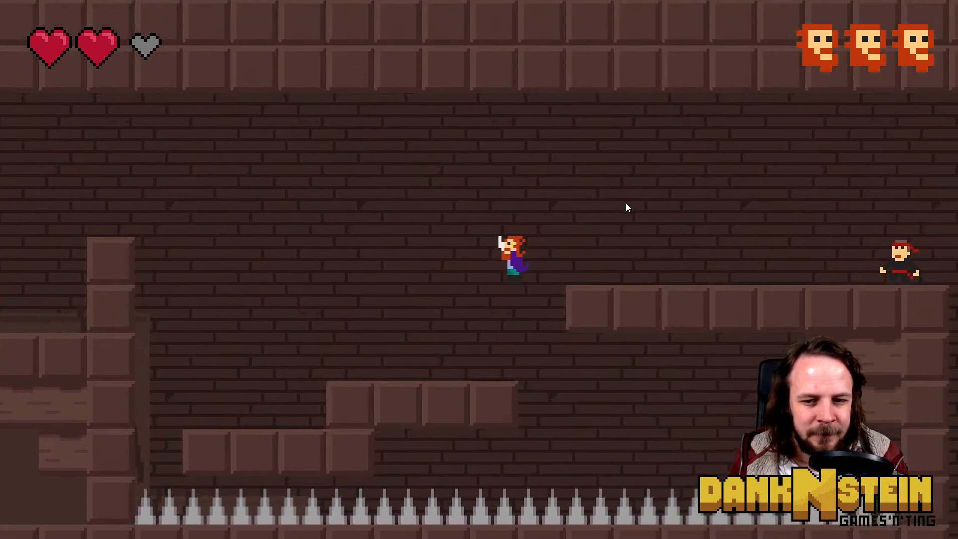
Shoot the red ninja on the high ledge and jump the gap to collect the grog
key(d)
key(space)
click(726, 264)
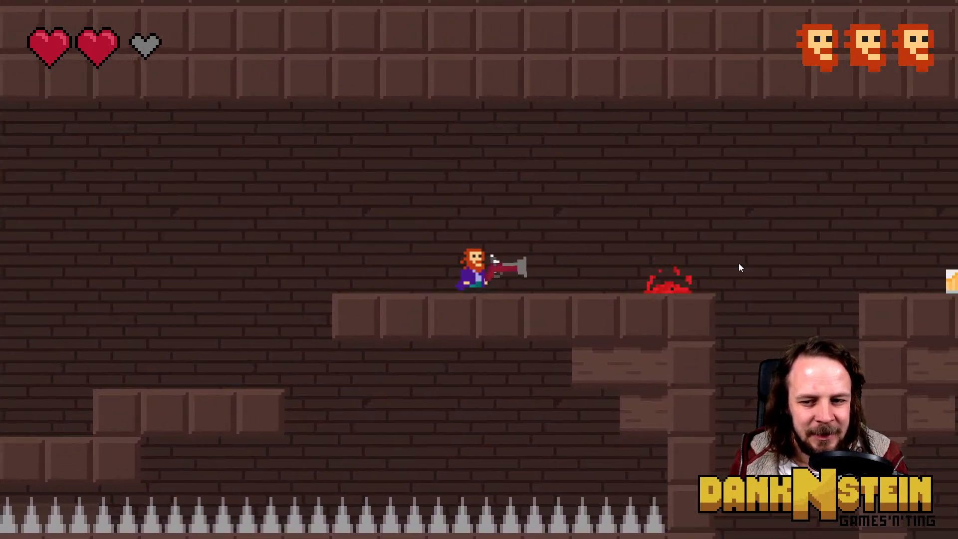
key(d)
key(space)
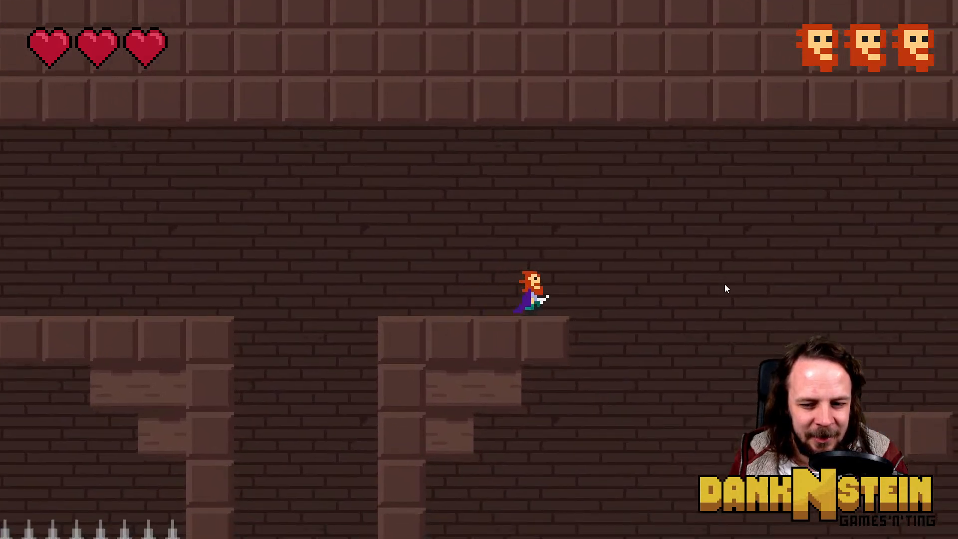
Leap off the grog ledge and descend past the green ninjas to the ship's lower floor
key(space)
click(661, 451)
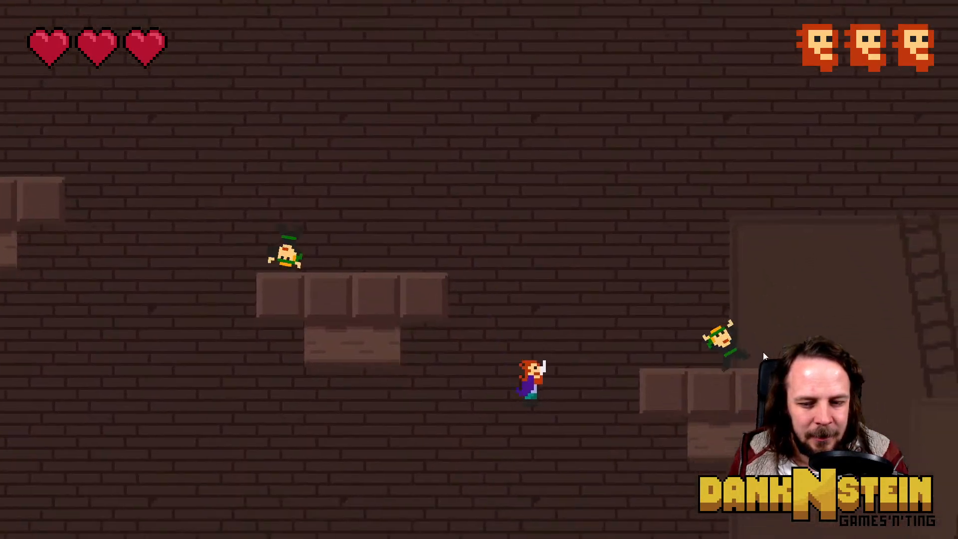
click(643, 475)
key(a)
key(space)
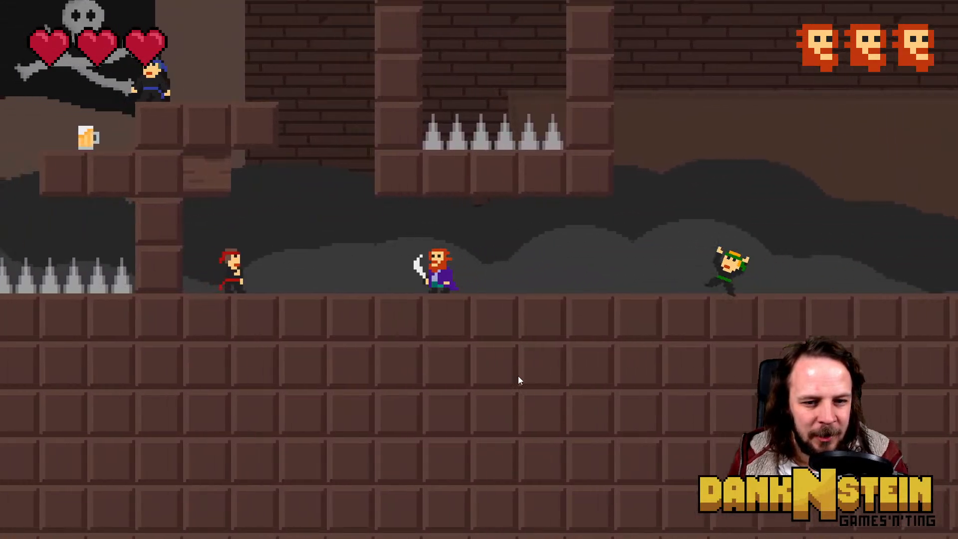
Fight the red and green ninjas on the lower floor, and climb to attack the blue ninja beside the pirate flag
click(274, 289)
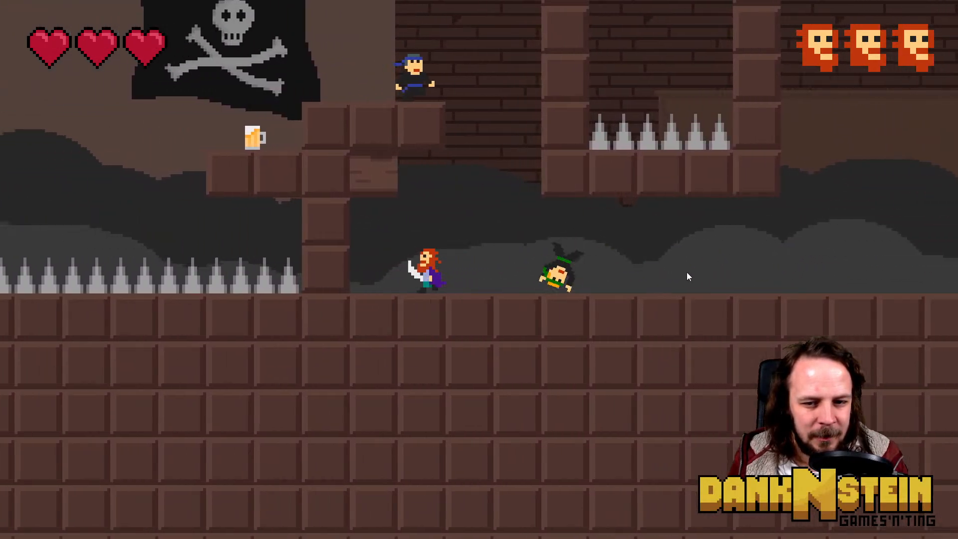
click(689, 284)
key(d)
key(space)
key(a)
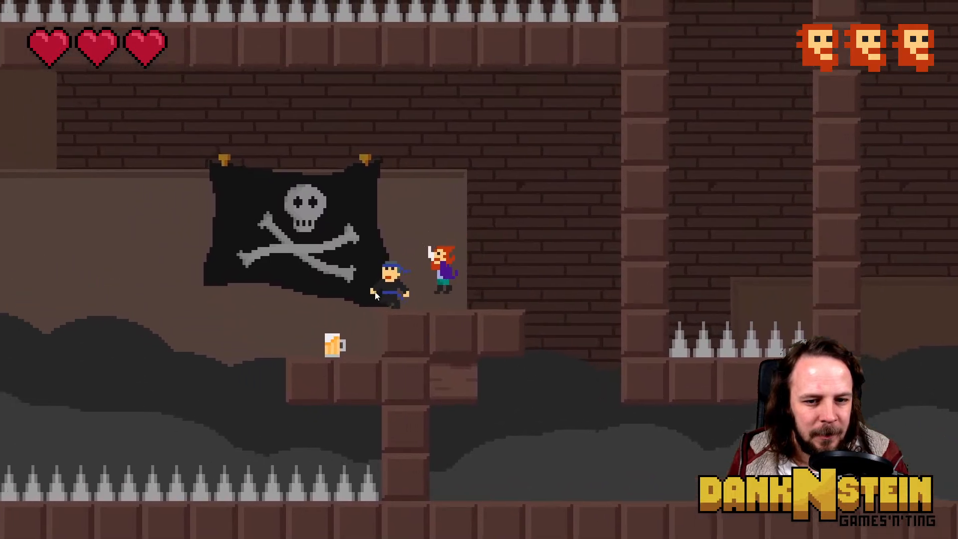
click(375, 292)
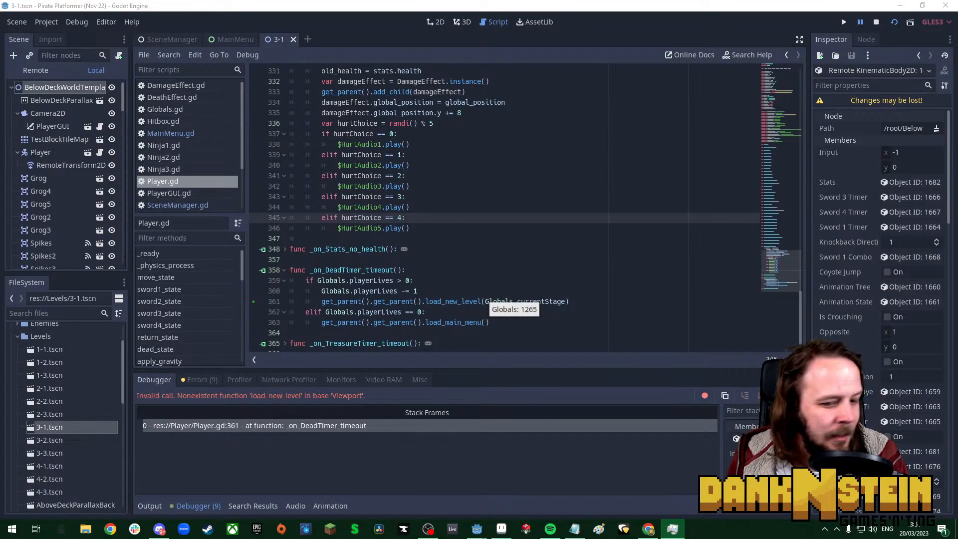
Stop the running level and review the SceneManager script and splash logo, returning to the MainMenu scene
click(877, 22)
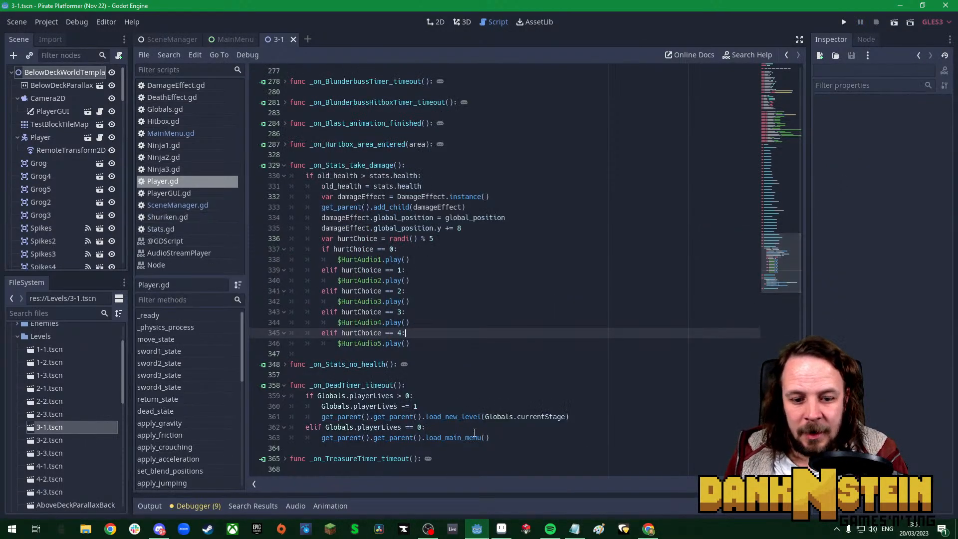
click(158, 40)
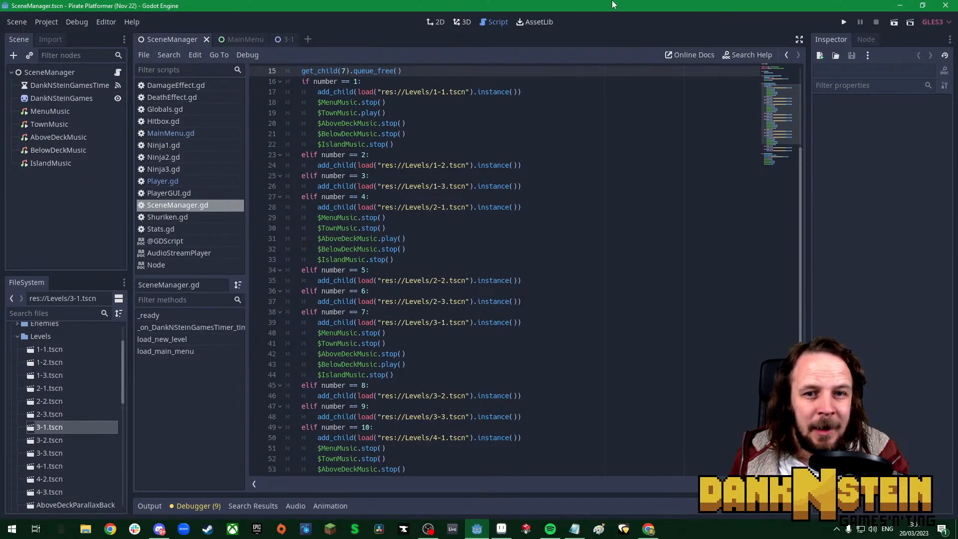
click(436, 22)
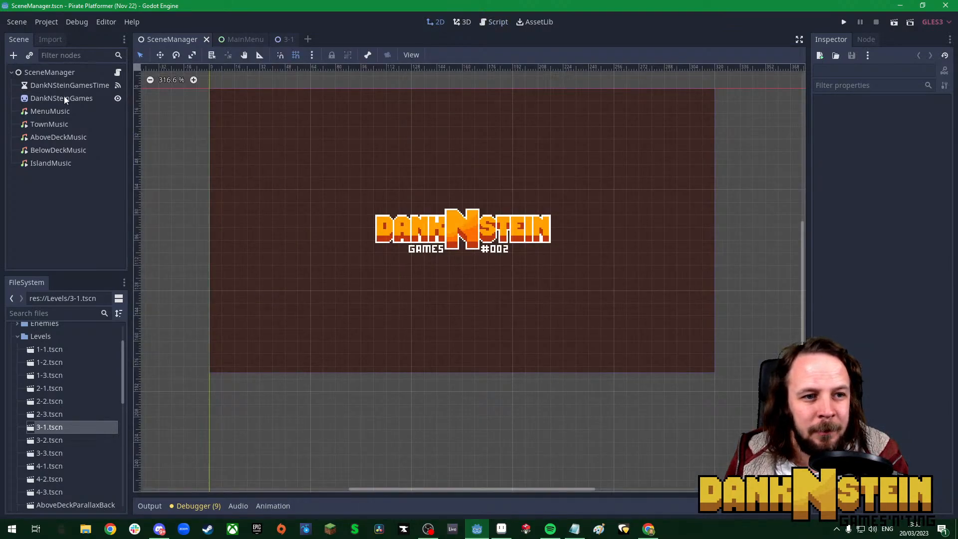
click(247, 39)
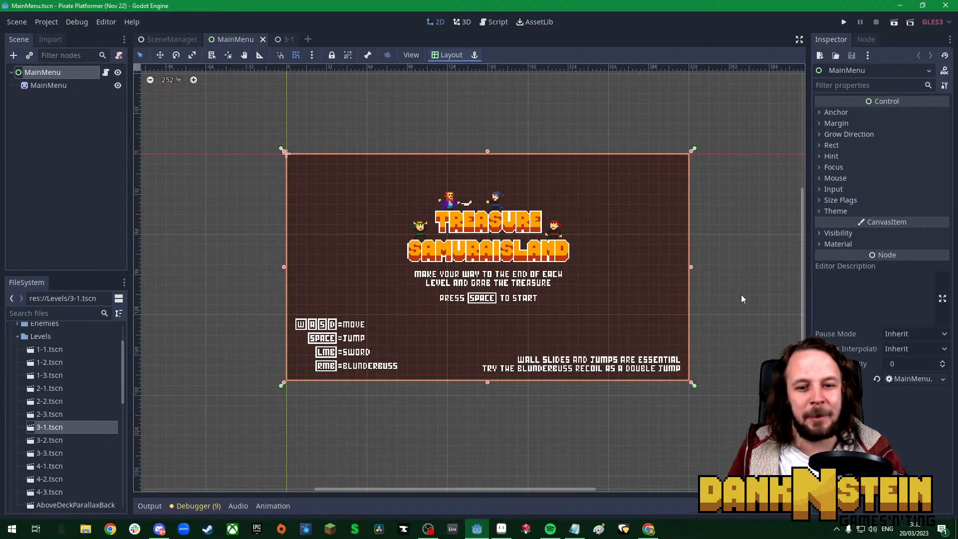